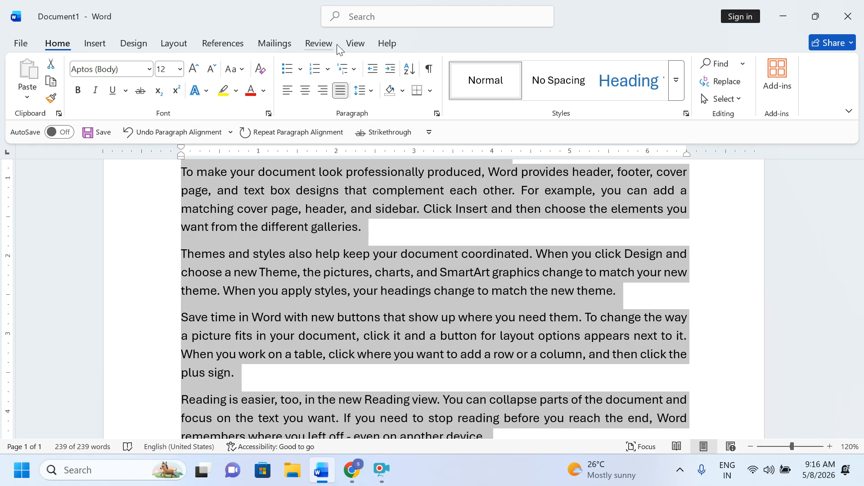
Step: Deselect the text, return to the top and show the Review tab with the cursor in the first paragraph
{"action": "left_click", "coordinate": [391, 244]}
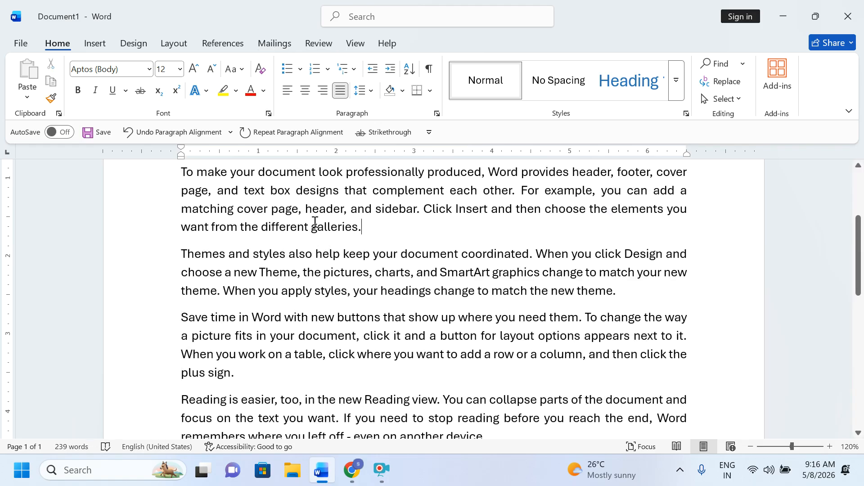
{"action": "scroll", "coordinate": [314, 224], "scroll_direction": "up", "scroll_amount": 3}
{"action": "left_click", "coordinate": [317, 49]}
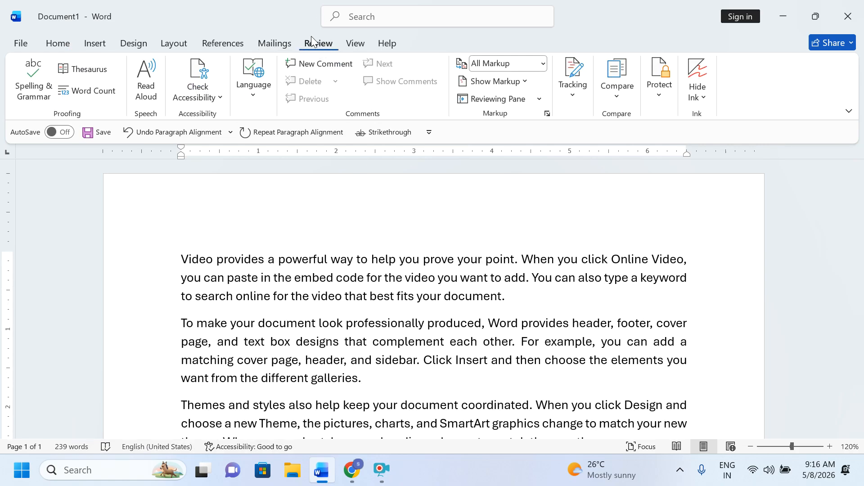
{"action": "left_click", "coordinate": [336, 277]}
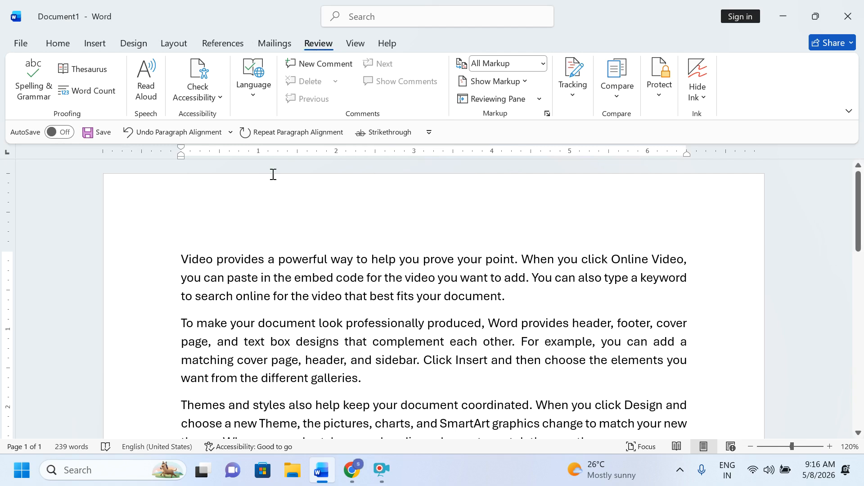
{"action": "left_click", "coordinate": [225, 46]}
{"action": "left_click", "coordinate": [313, 46]}
Step: Misspell 'document' as 'docment' in the first paragraph and select the word
{"action": "key", "text": "BackSpace"}
{"action": "left_click", "coordinate": [484, 363]}
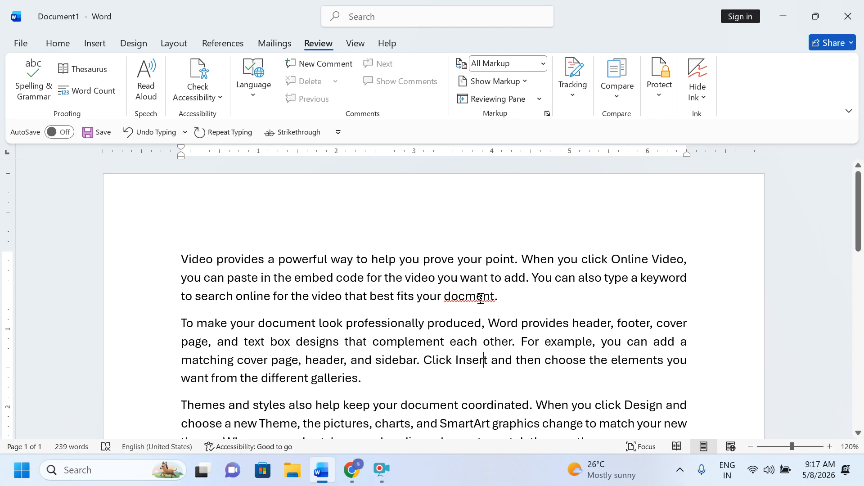
{"action": "left_click_drag", "start_coordinate": [512, 296], "coordinate": [456, 300]}
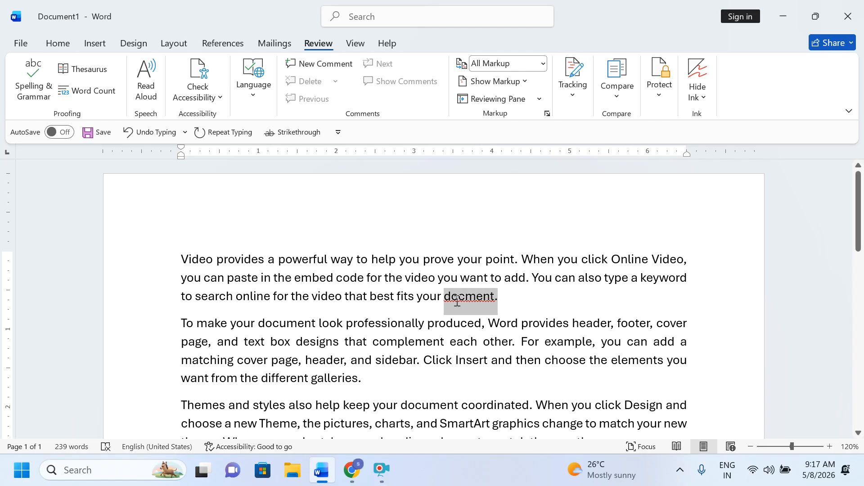
Step: Run Spelling & Grammar, accept 'document' as the correction and finish the check
{"action": "left_click", "coordinate": [34, 85]}
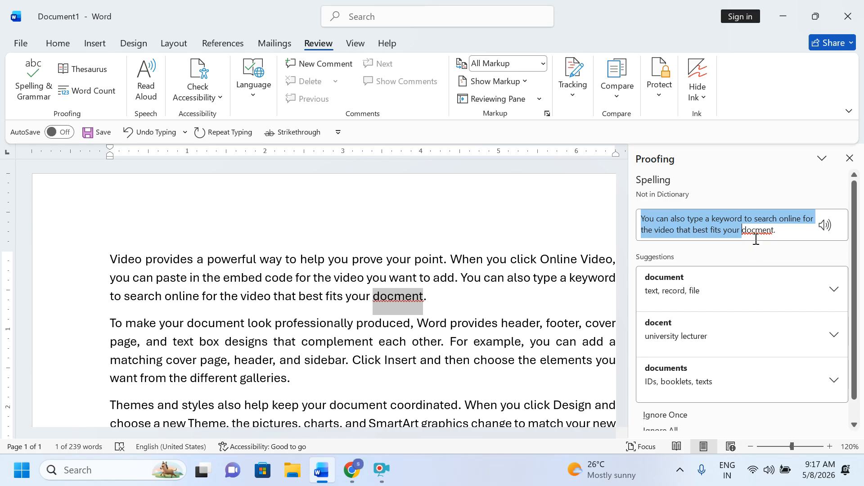
{"action": "left_click", "coordinate": [685, 295]}
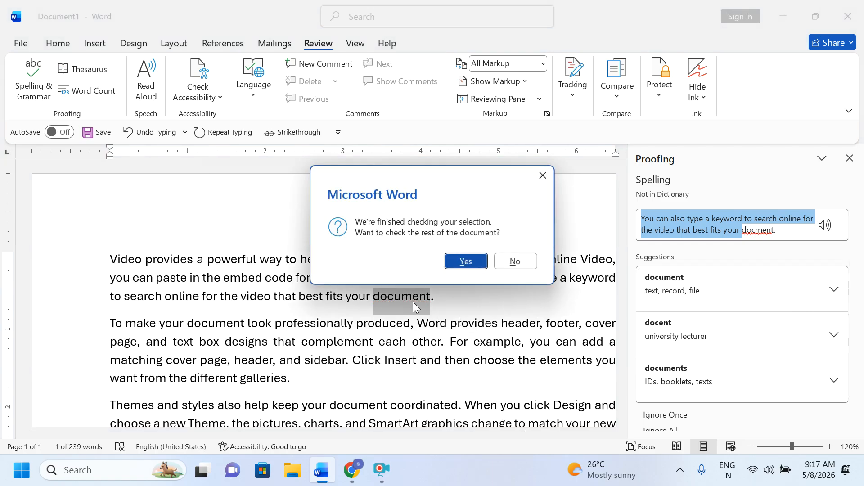
{"action": "left_click", "coordinate": [466, 262]}
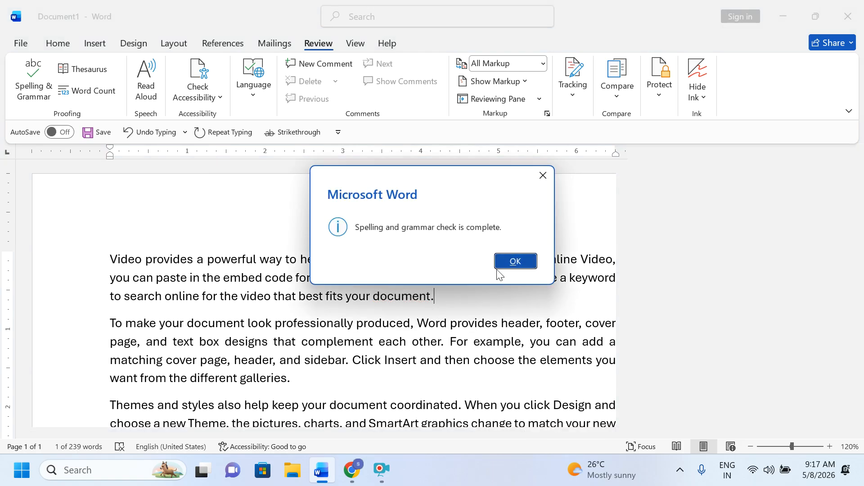
{"action": "left_click", "coordinate": [513, 260]}
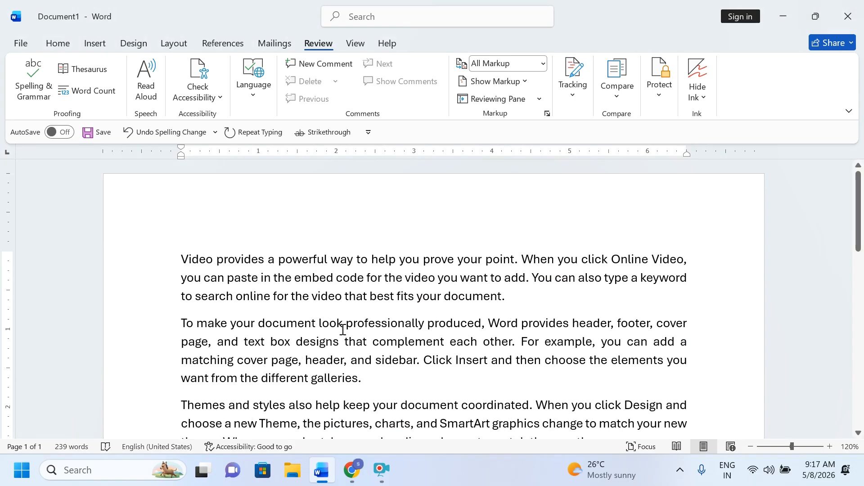
Step: Select 'help keep' in the third paragraph and accept the grammar fix to a single space
{"action": "left_click", "coordinate": [344, 405]}
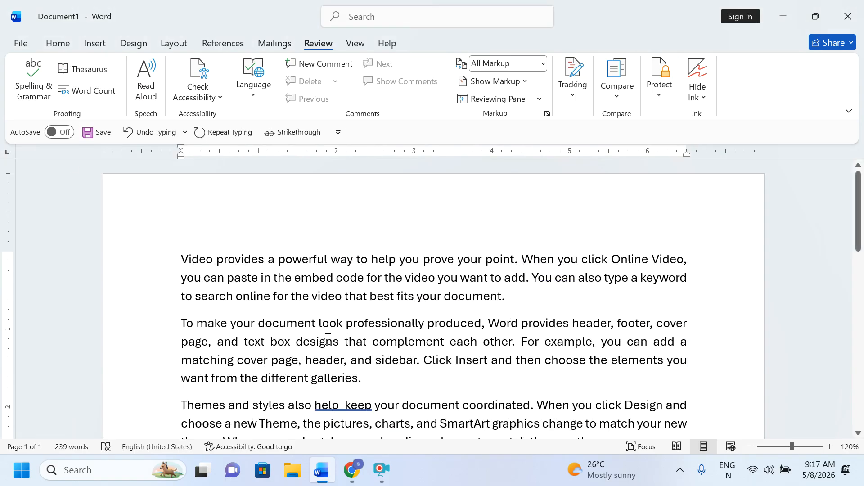
{"action": "left_click_drag", "start_coordinate": [311, 407], "coordinate": [376, 406]}
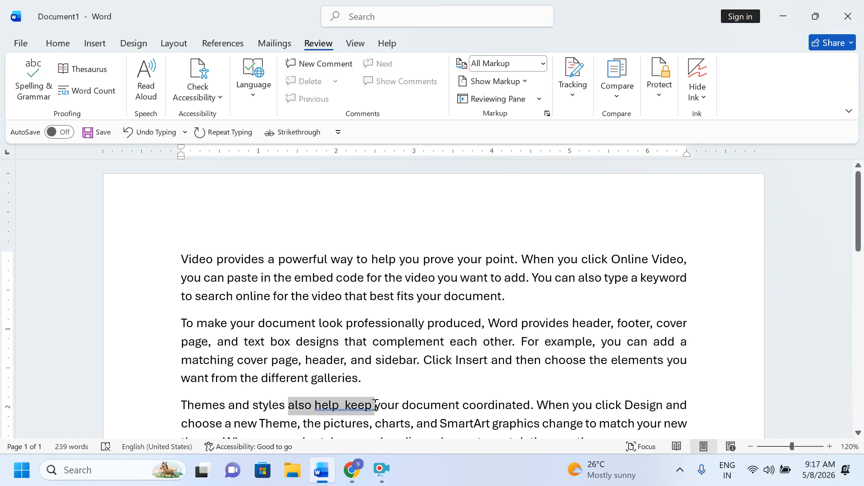
{"action": "left_click", "coordinate": [33, 80]}
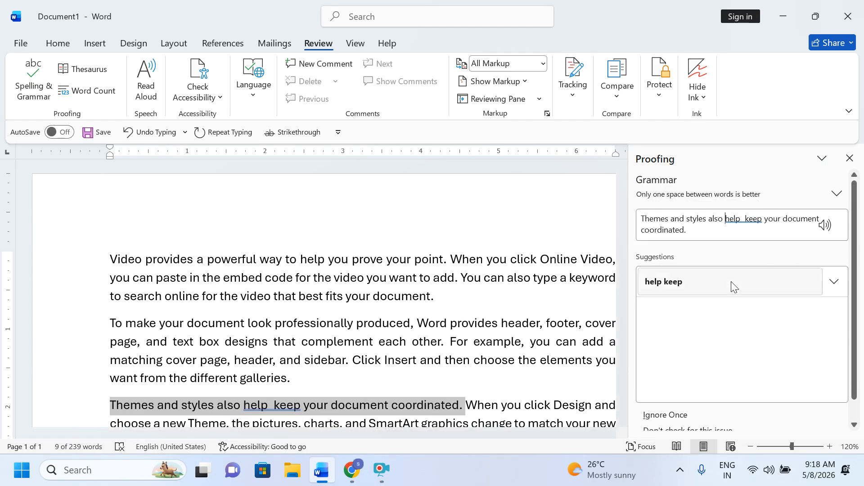
{"action": "left_click", "coordinate": [708, 289]}
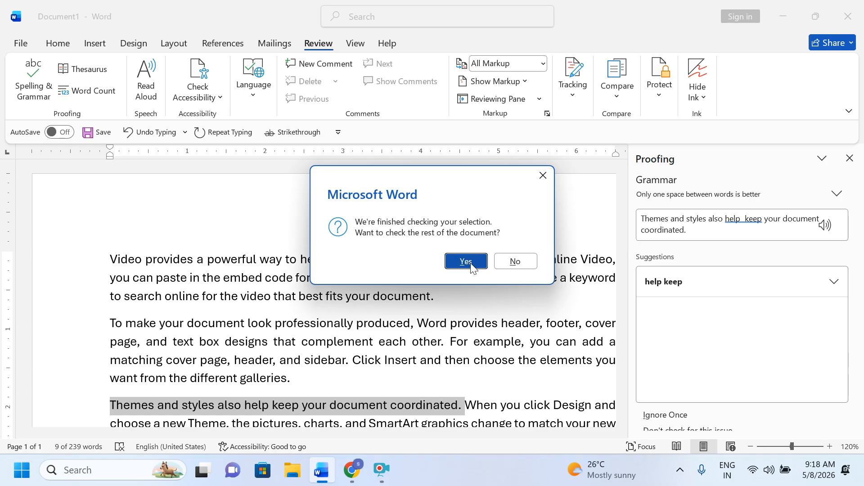
{"action": "left_click", "coordinate": [471, 265]}
{"action": "left_click", "coordinate": [502, 266]}
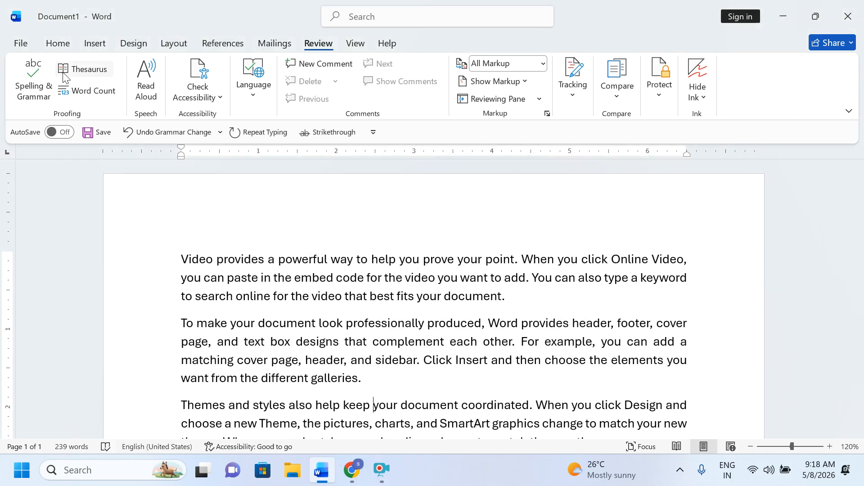
{"action": "scroll", "coordinate": [265, 282], "scroll_direction": "down", "scroll_amount": 2}
{"action": "scroll", "coordinate": [244, 260], "scroll_direction": "up", "scroll_amount": 1}
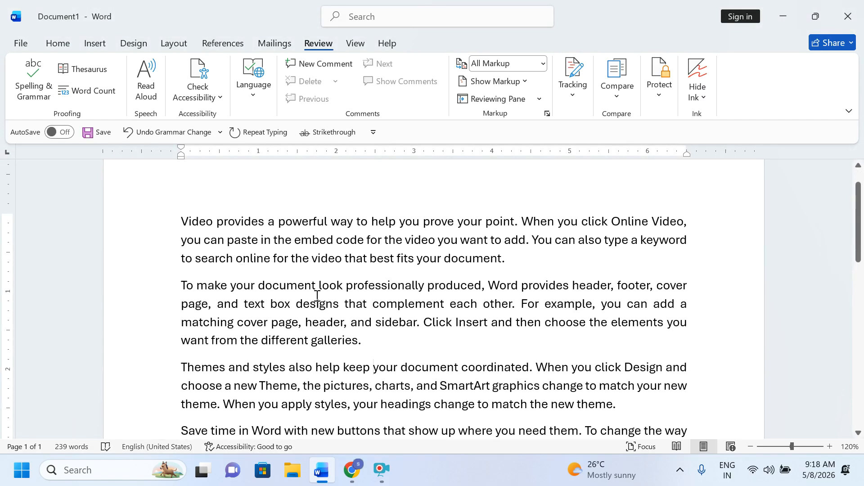
{"action": "scroll", "coordinate": [347, 309], "scroll_direction": "down", "scroll_amount": 6}
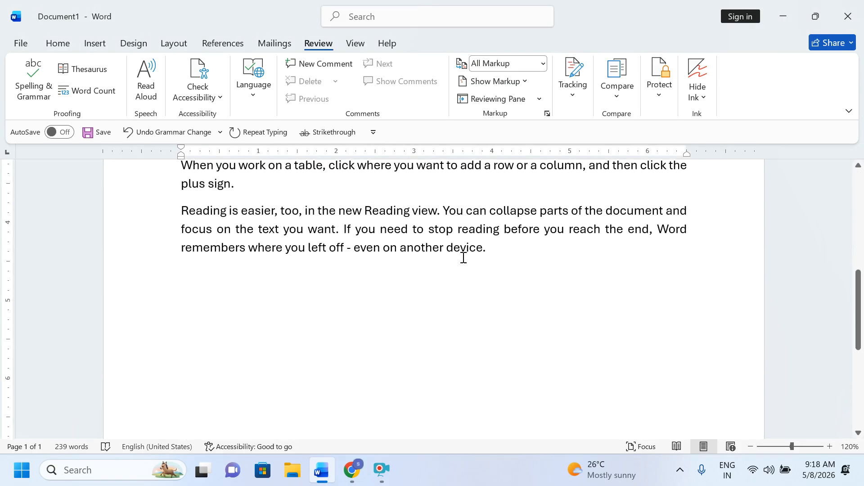
{"action": "double_click", "coordinate": [464, 250]}
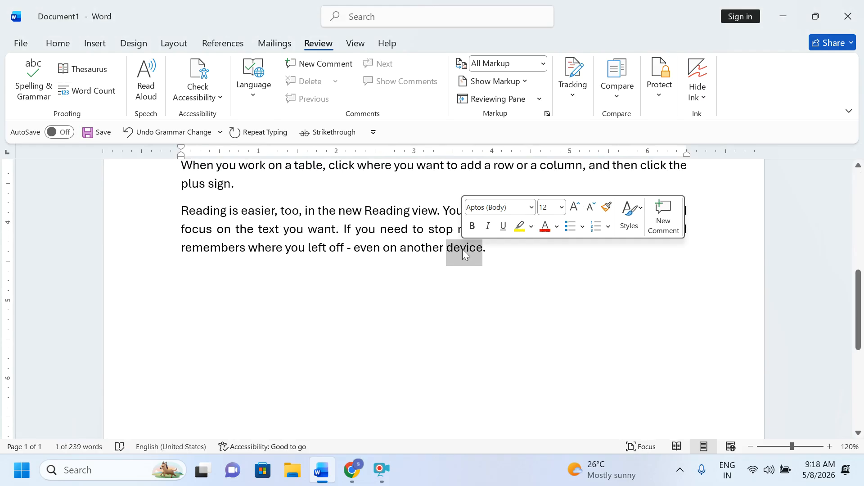
{"action": "left_click", "coordinate": [461, 270]}
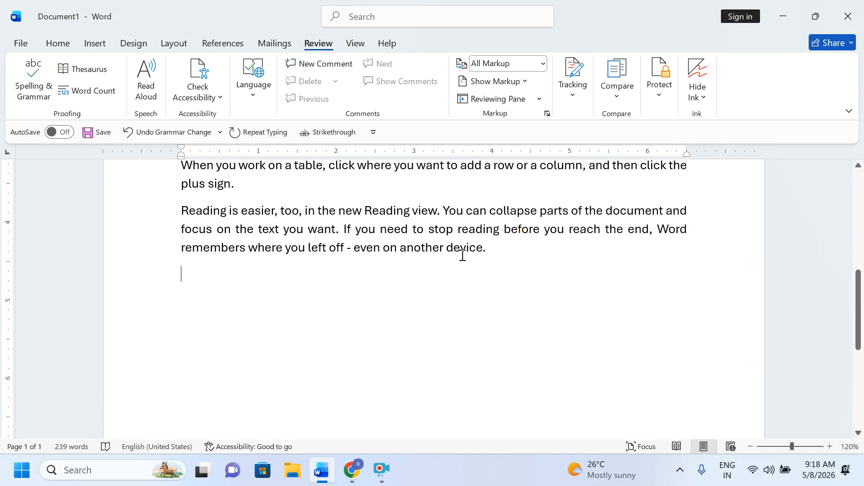
{"action": "double_click", "coordinate": [464, 250]}
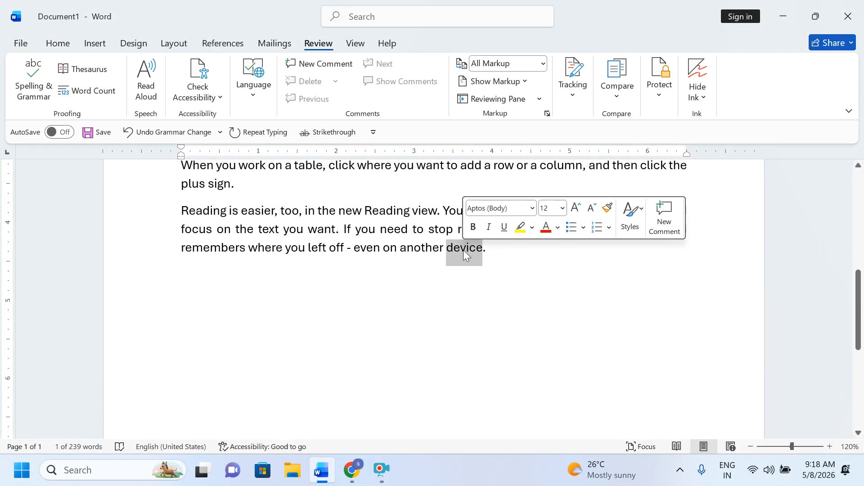
{"action": "left_click", "coordinate": [459, 271]}
{"action": "double_click", "coordinate": [472, 254]}
{"action": "left_click", "coordinate": [83, 69]}
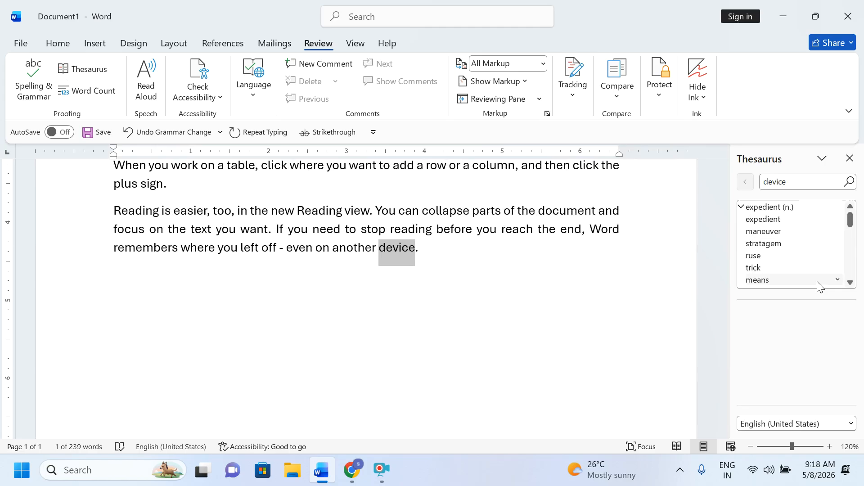
{"action": "left_click", "coordinate": [851, 282]}
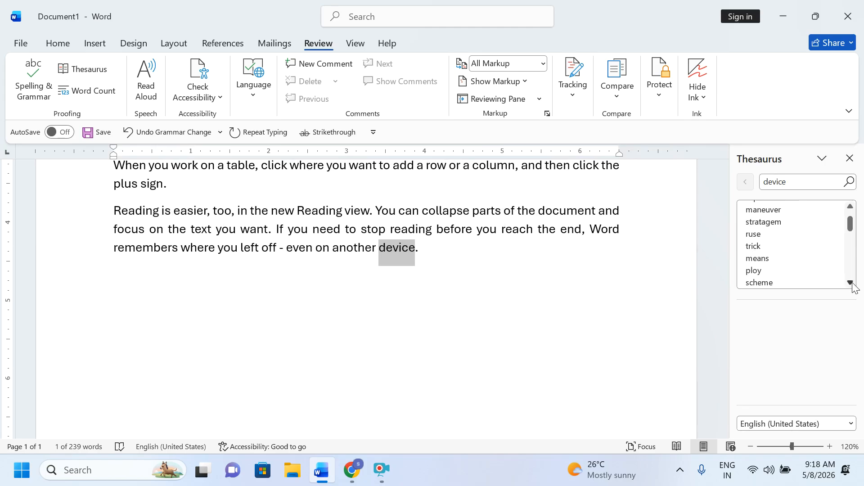
{"action": "left_click", "coordinate": [851, 282]}
{"action": "left_click", "coordinate": [851, 282]}
{"action": "left_click", "coordinate": [851, 283]}
{"action": "left_click", "coordinate": [851, 283]}
{"action": "left_click", "coordinate": [851, 283]}
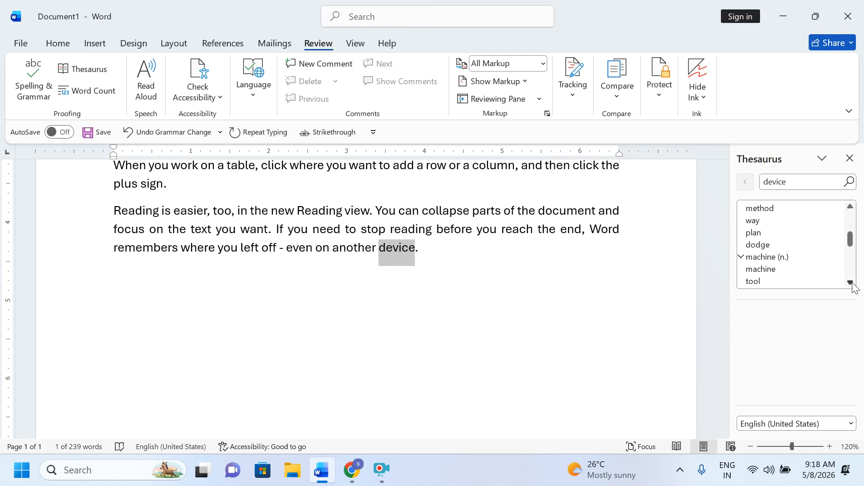
{"action": "left_click", "coordinate": [851, 283]}
{"action": "left_click", "coordinate": [850, 282]}
{"action": "left_click", "coordinate": [851, 283]}
{"action": "left_click", "coordinate": [851, 283]}
{"action": "left_click", "coordinate": [851, 283]}
{"action": "left_click", "coordinate": [851, 283]}
{"action": "left_click", "coordinate": [851, 283]}
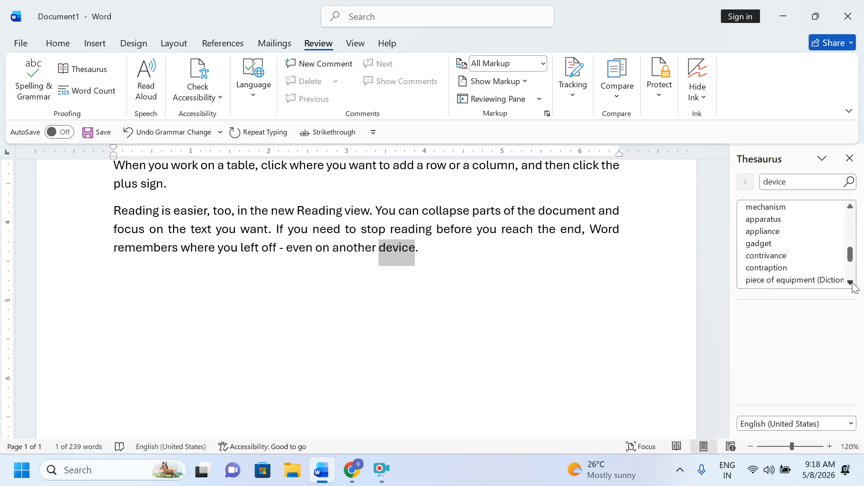
{"action": "left_click", "coordinate": [850, 282]}
{"action": "left_click", "coordinate": [851, 282]}
{"action": "left_click", "coordinate": [850, 283]}
{"action": "left_click", "coordinate": [851, 283]}
{"action": "left_click", "coordinate": [851, 283]}
{"action": "left_click", "coordinate": [851, 282]}
{"action": "left_click", "coordinate": [851, 283]}
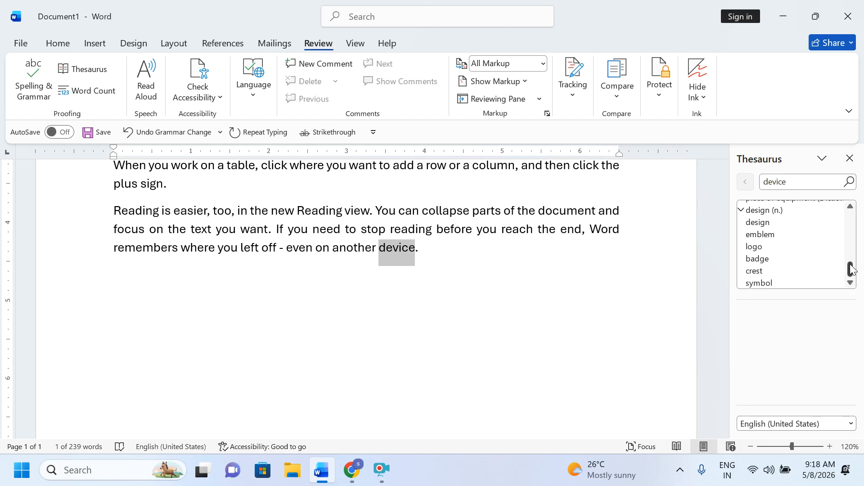
{"action": "left_click_drag", "start_coordinate": [850, 269], "coordinate": [850, 209]}
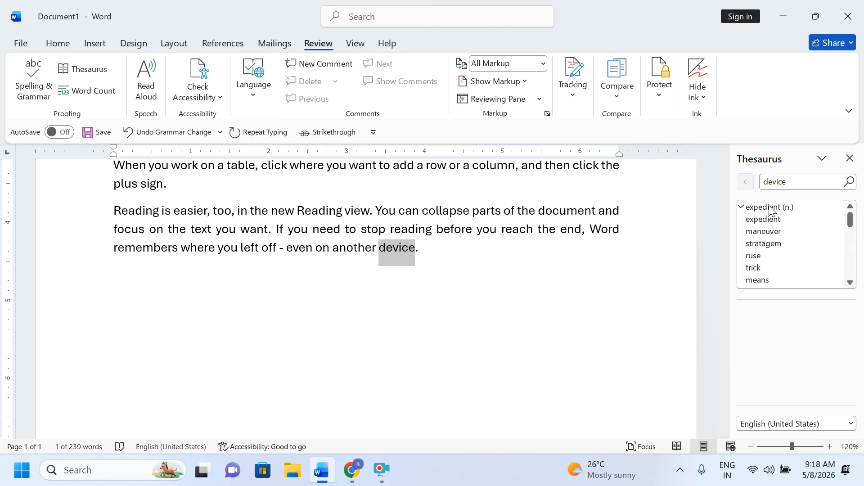
{"action": "scroll", "coordinate": [769, 233], "scroll_direction": "down", "scroll_amount": 2}
{"action": "scroll", "coordinate": [768, 234], "scroll_direction": "down", "scroll_amount": 5}
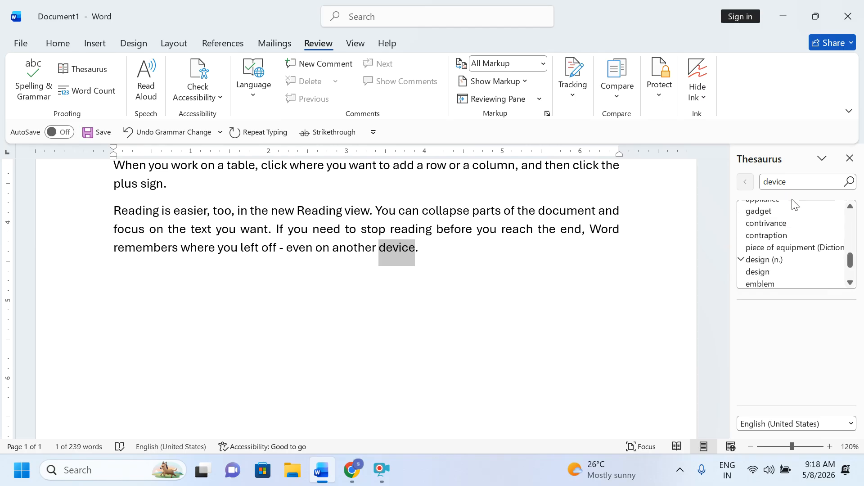
{"action": "left_click", "coordinate": [851, 159]}
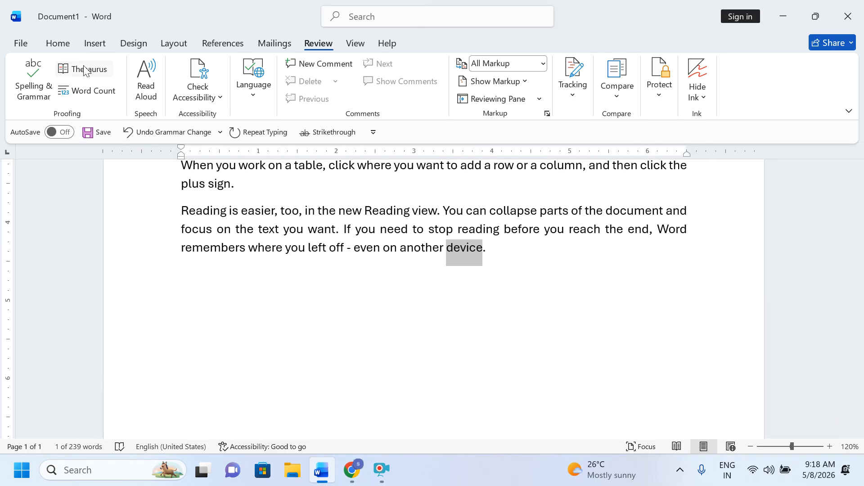
Step: View Word Count statistics (239 words, 5 paragraphs, 17 lines) and close the dialog
{"action": "scroll", "coordinate": [425, 357], "scroll_direction": "up", "scroll_amount": 5}
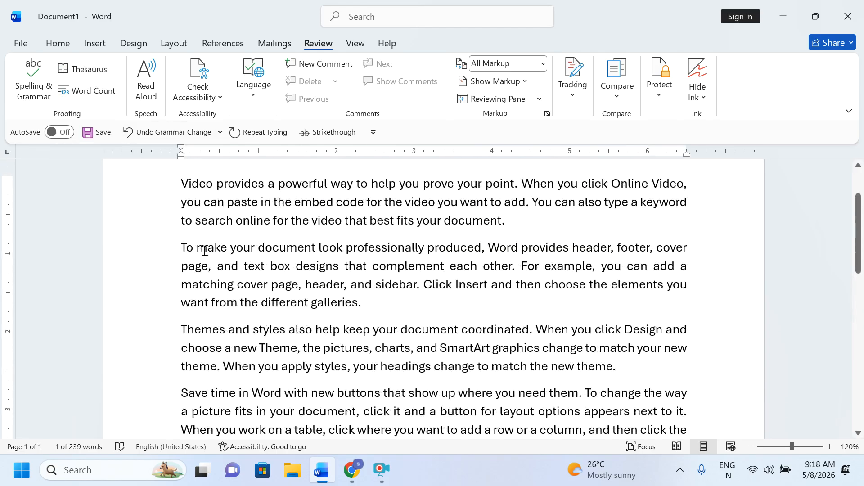
{"action": "left_click_drag", "start_coordinate": [168, 184], "coordinate": [412, 251]}
{"action": "scroll", "coordinate": [412, 250], "scroll_direction": "up", "scroll_amount": 3}
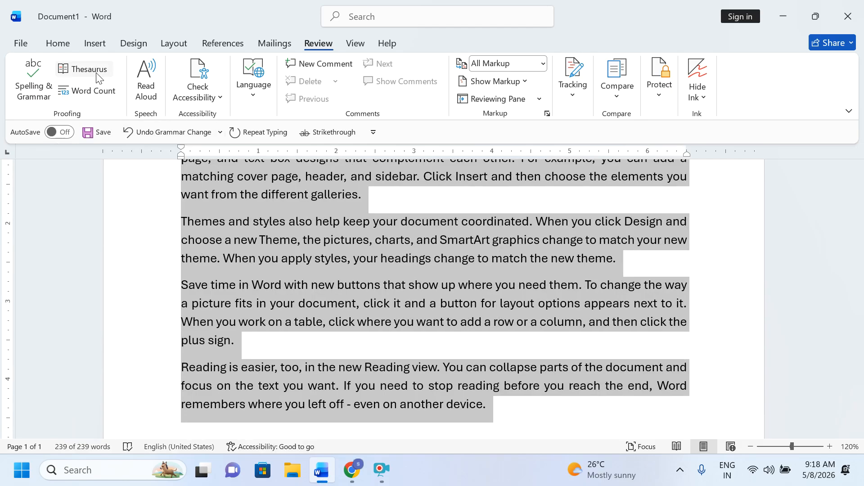
{"action": "left_click", "coordinate": [79, 95]}
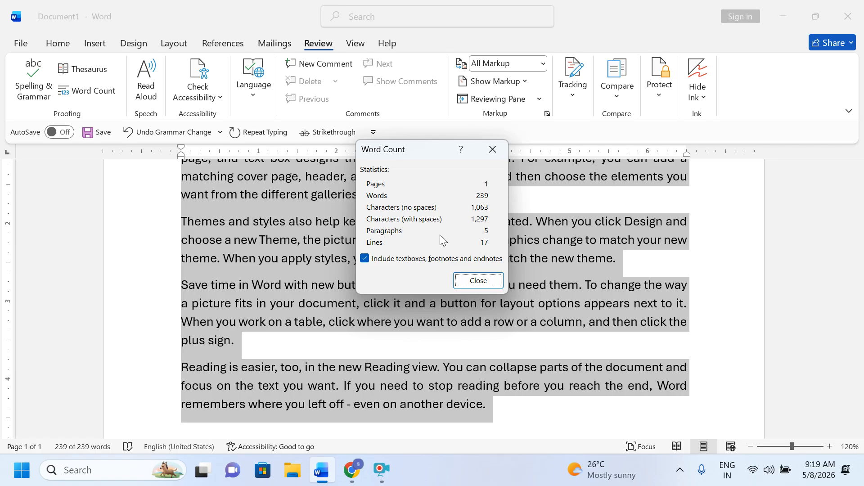
{"action": "left_click", "coordinate": [496, 147]}
{"action": "scroll", "coordinate": [329, 296], "scroll_direction": "up", "scroll_amount": 2}
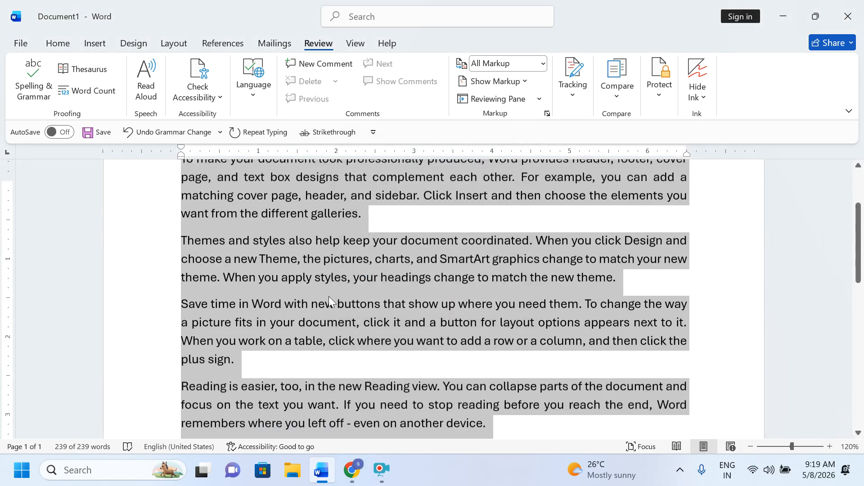
{"action": "scroll", "coordinate": [328, 299], "scroll_direction": "up", "scroll_amount": 3}
Step: Select the first two paragraphs and start Read Aloud on them
{"action": "left_click", "coordinate": [322, 282]}
{"action": "left_click_drag", "start_coordinate": [158, 253], "coordinate": [215, 389]}
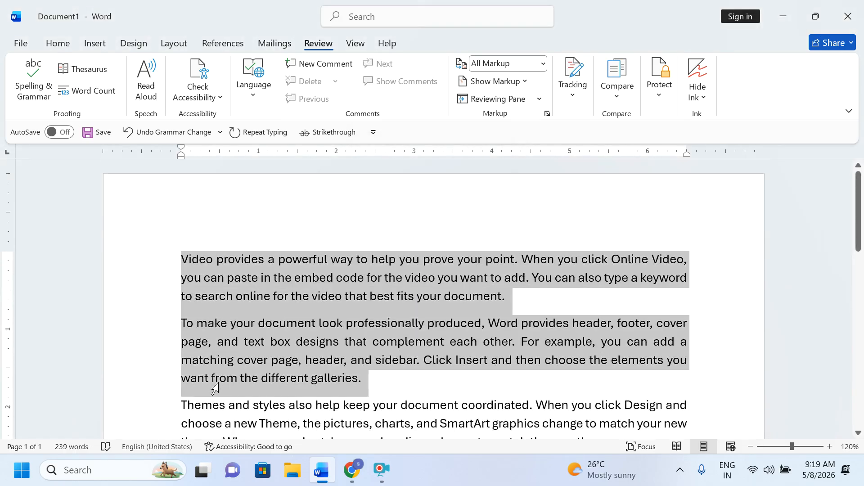
{"action": "left_click", "coordinate": [146, 83]}
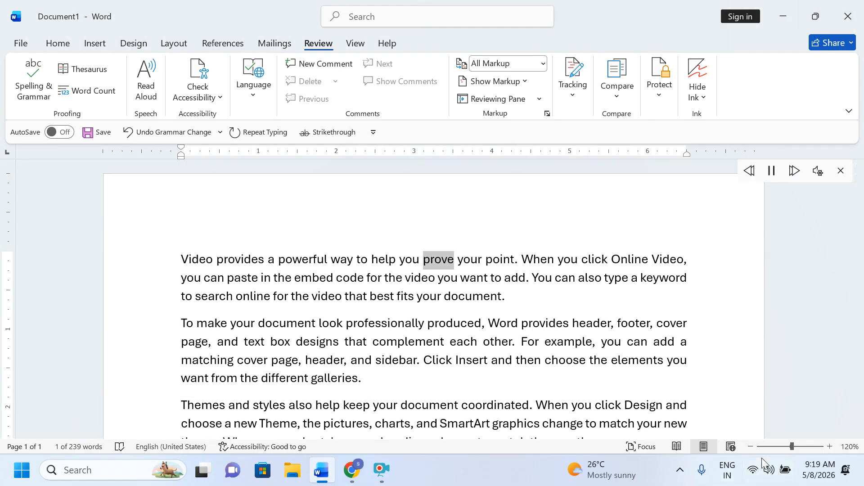
Step: Check the system volume, then raise the Read Aloud reading speed slightly
{"action": "left_click", "coordinate": [770, 471]}
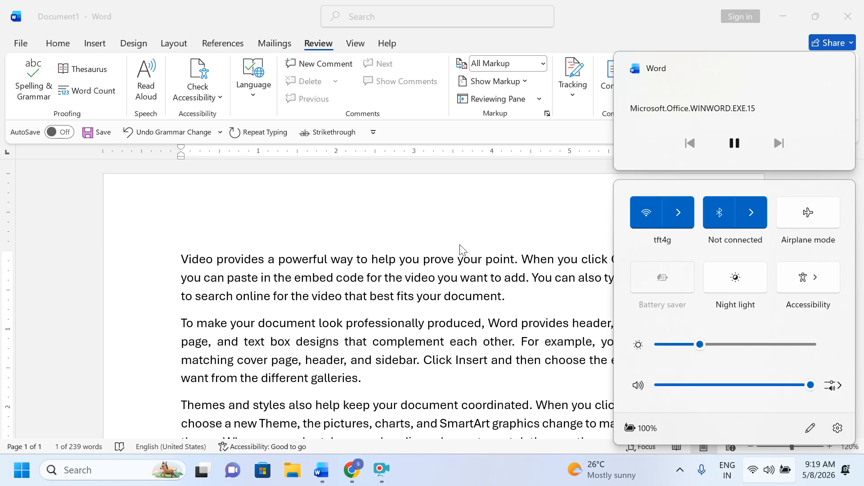
{"action": "left_click", "coordinate": [484, 193]}
{"action": "left_click", "coordinate": [817, 172]}
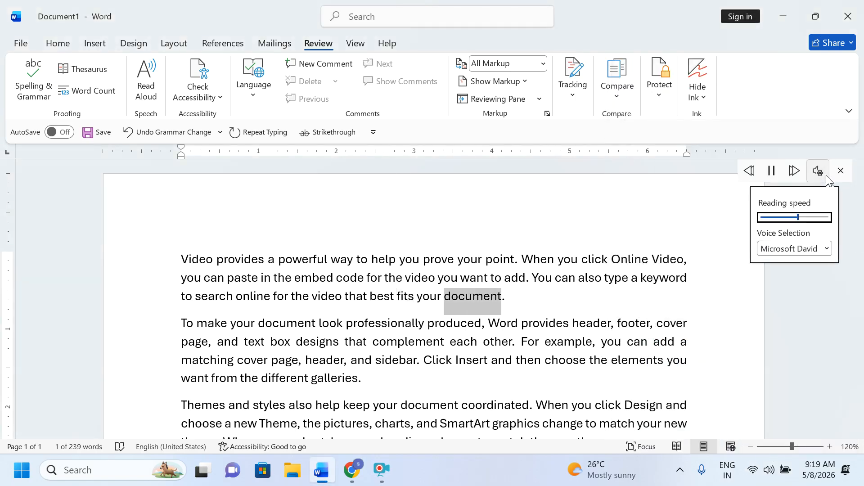
{"action": "left_click_drag", "start_coordinate": [801, 222], "coordinate": [793, 224]}
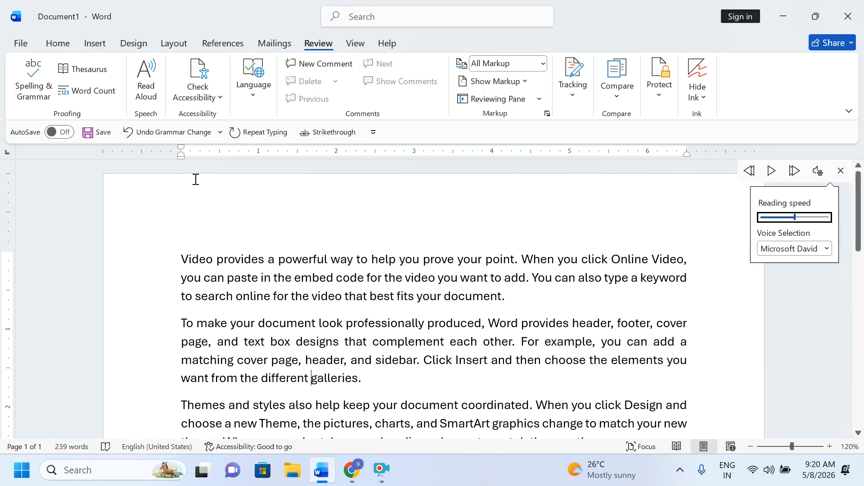
Step: Close Read Aloud settings, run Check Accessibility, confirm no issues, and close the results pane
{"action": "left_click", "coordinate": [383, 283]}
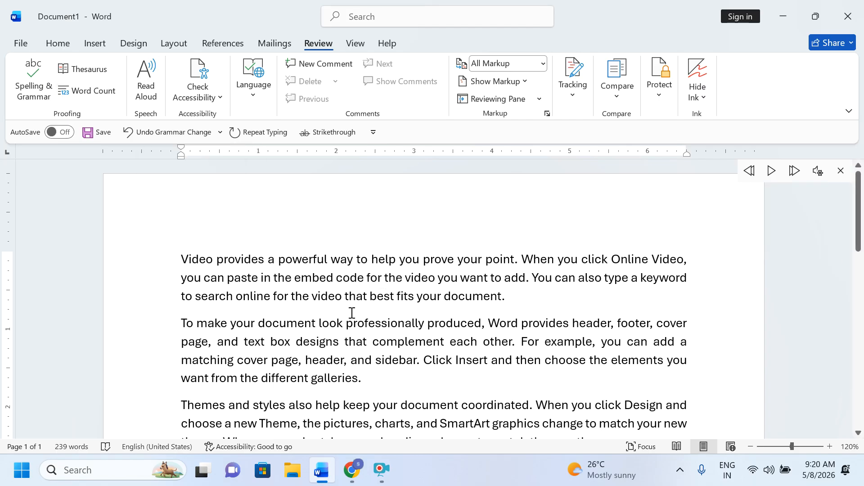
{"action": "scroll", "coordinate": [376, 283], "scroll_direction": "down", "scroll_amount": 2}
{"action": "left_click", "coordinate": [198, 96]}
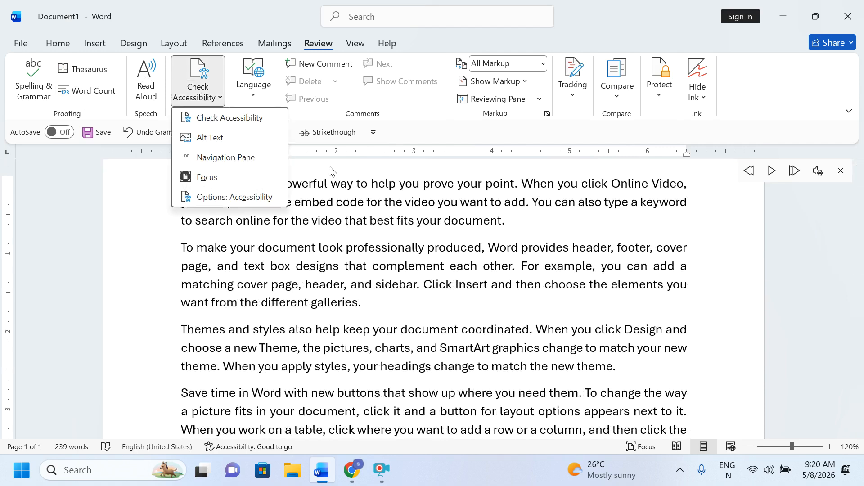
{"action": "left_click", "coordinate": [211, 118]}
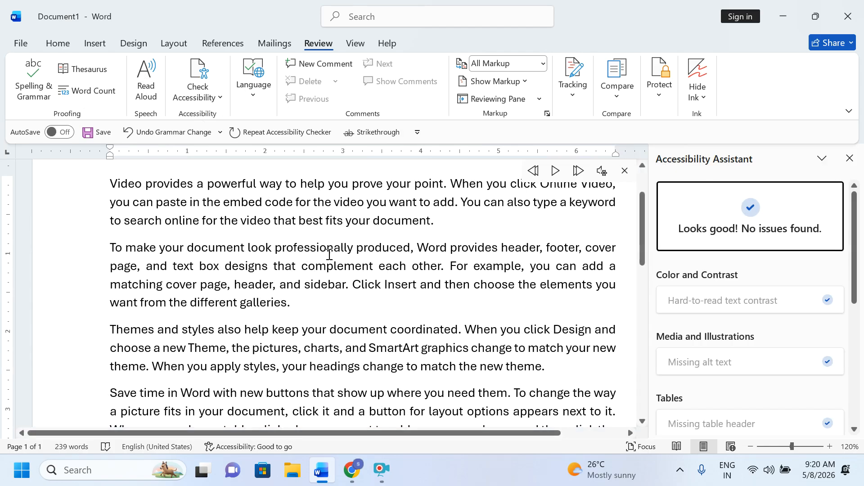
{"action": "scroll", "coordinate": [330, 255], "scroll_direction": "down", "scroll_amount": 1}
{"action": "scroll", "coordinate": [330, 255], "scroll_direction": "down", "scroll_amount": 5}
{"action": "scroll", "coordinate": [330, 255], "scroll_direction": "up", "scroll_amount": 7}
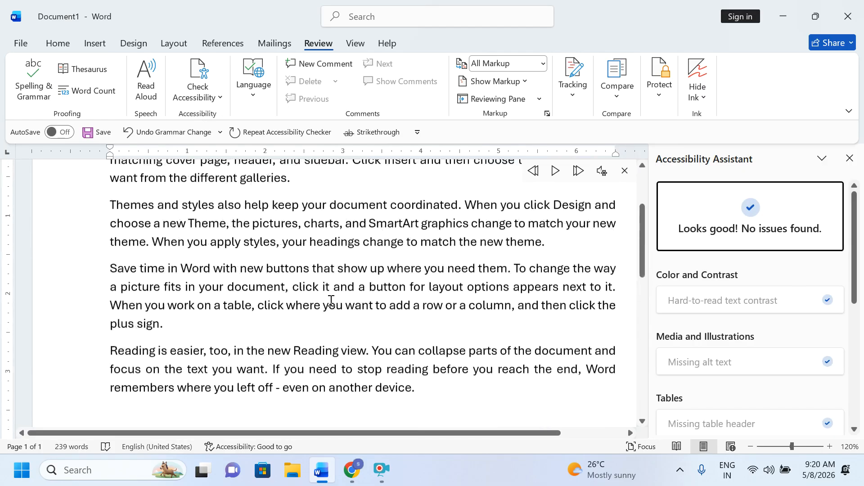
{"action": "left_click", "coordinate": [849, 158]}
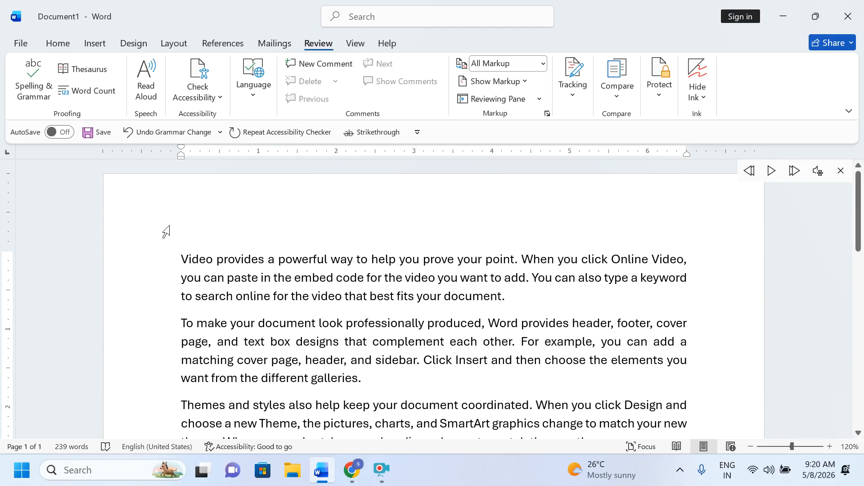
Step: Select the first two paragraphs and run Language > Translate > Translate Selection
{"action": "left_click_drag", "start_coordinate": [166, 259], "coordinate": [170, 396]}
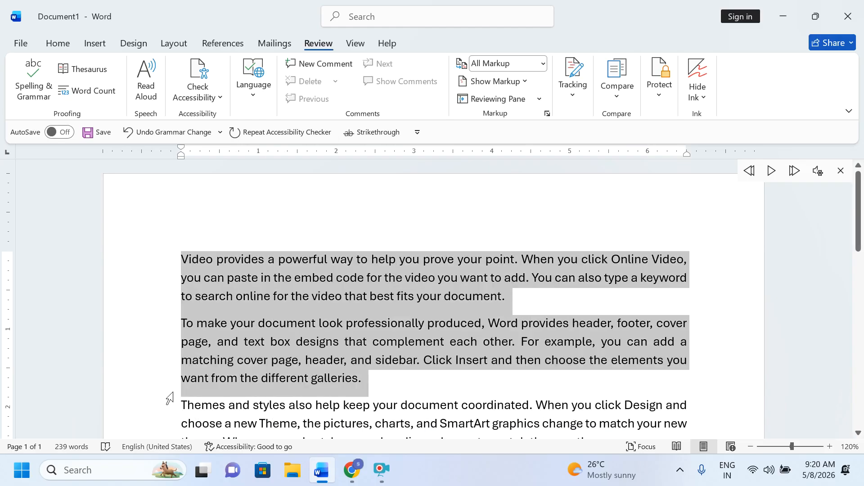
{"action": "left_click", "coordinate": [407, 396]}
{"action": "left_click_drag", "start_coordinate": [159, 260], "coordinate": [182, 380]}
{"action": "left_click", "coordinate": [251, 95]}
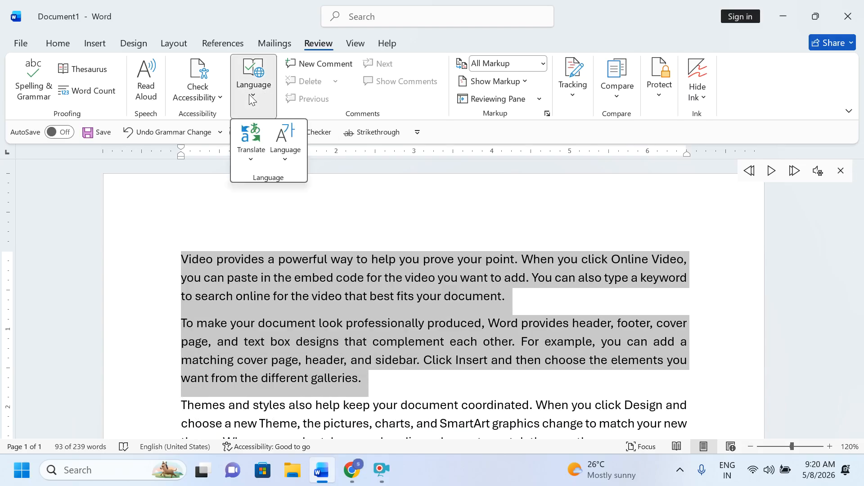
{"action": "left_click", "coordinate": [251, 162]}
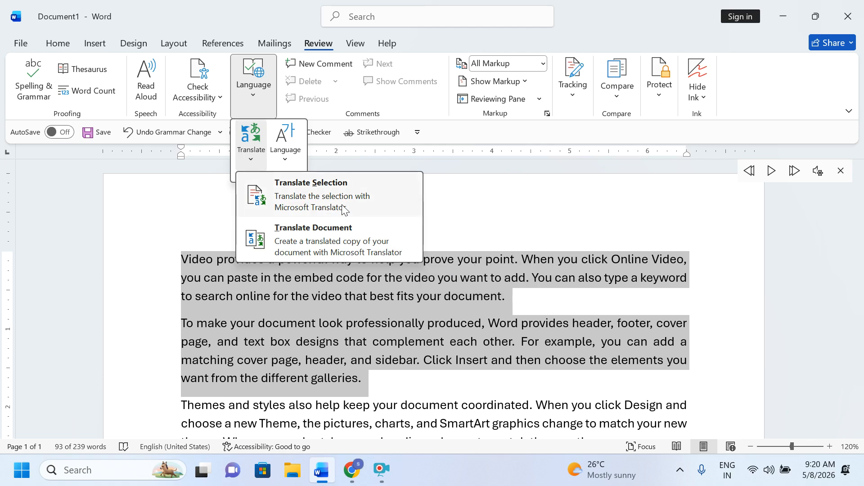
{"action": "left_click", "coordinate": [288, 207]}
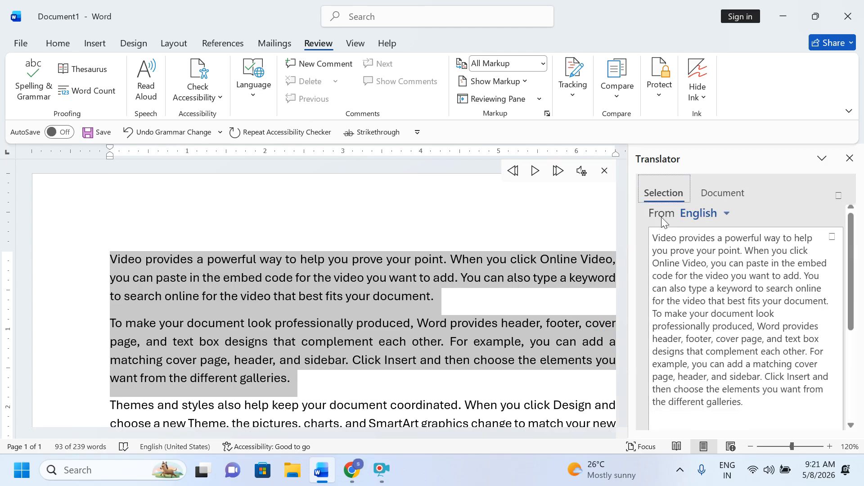
Step: Set the Translator target language to Hindi and insert the translation
{"action": "scroll", "coordinate": [765, 270], "scroll_direction": "down", "scroll_amount": 6}
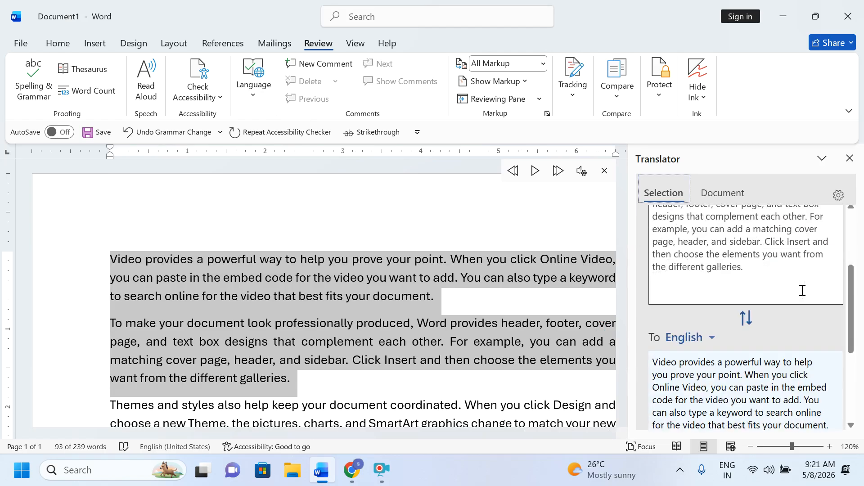
{"action": "scroll", "coordinate": [721, 270], "scroll_direction": "up", "scroll_amount": 2}
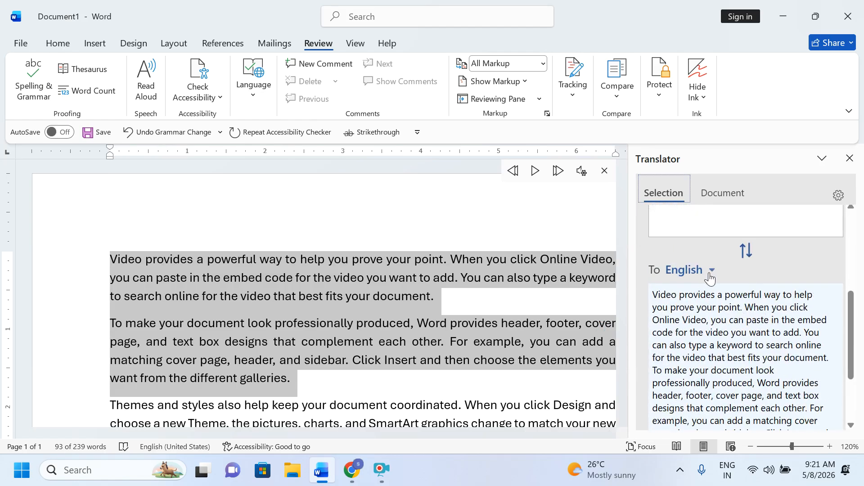
{"action": "left_click", "coordinate": [710, 270]}
{"action": "scroll", "coordinate": [703, 338], "scroll_direction": "down", "scroll_amount": 8}
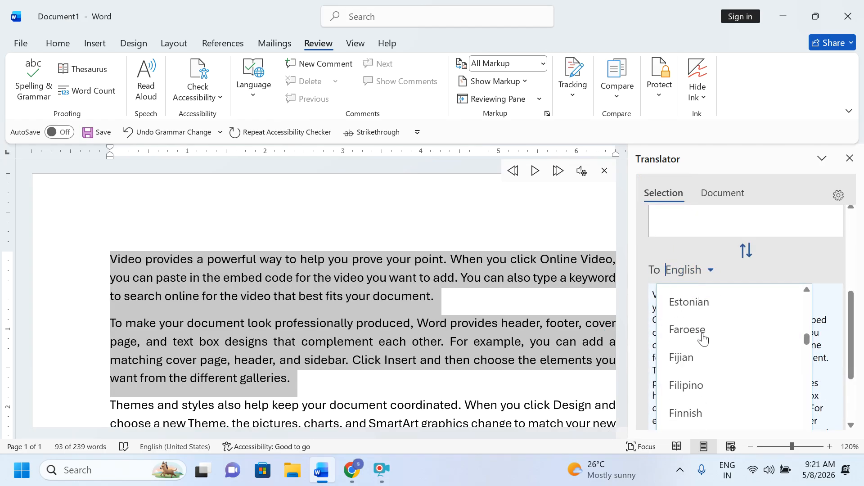
{"action": "scroll", "coordinate": [703, 338], "scroll_direction": "up", "scroll_amount": 3}
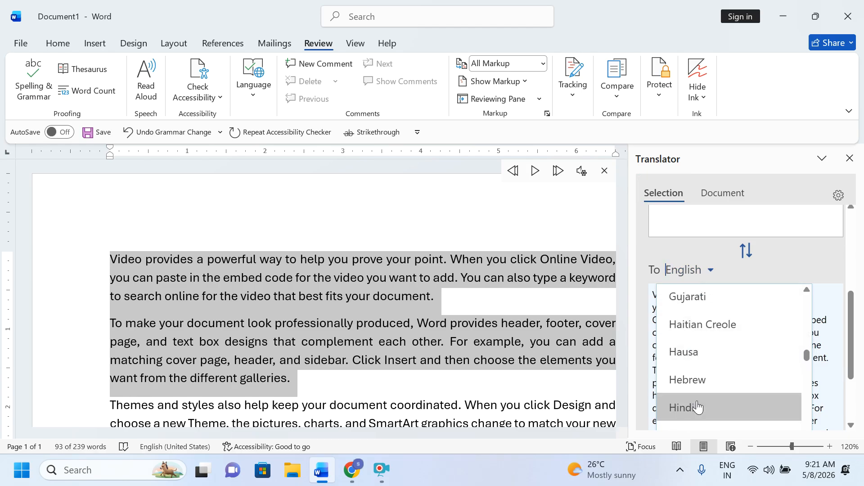
{"action": "left_click", "coordinate": [697, 408]}
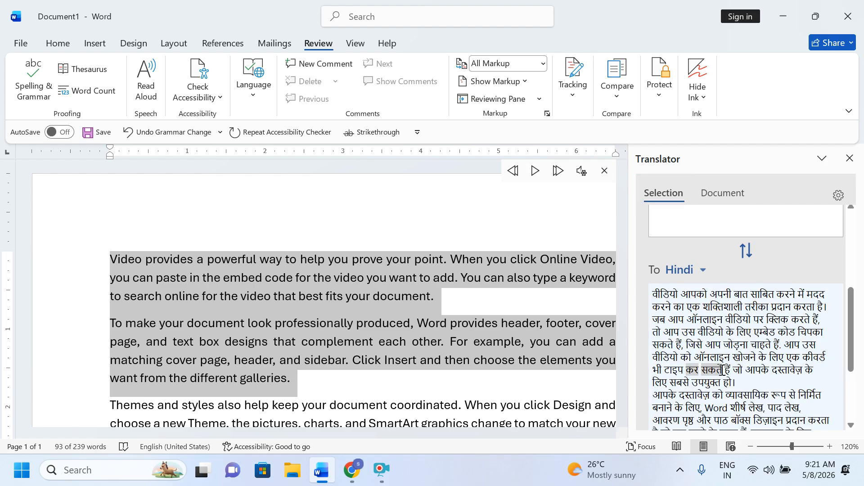
{"action": "scroll", "coordinate": [722, 367], "scroll_direction": "down", "scroll_amount": 5}
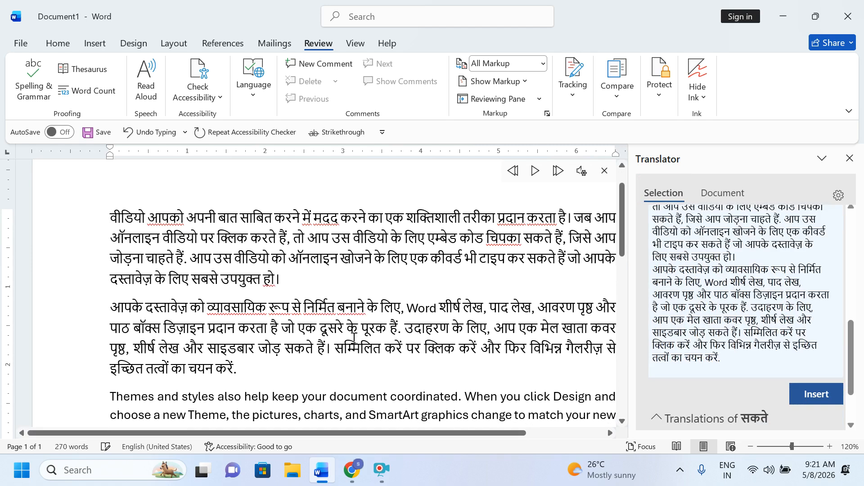
Step: Close the Translator pane, leaving the Hindi paragraphs in the document
{"action": "left_click", "coordinate": [849, 158]}
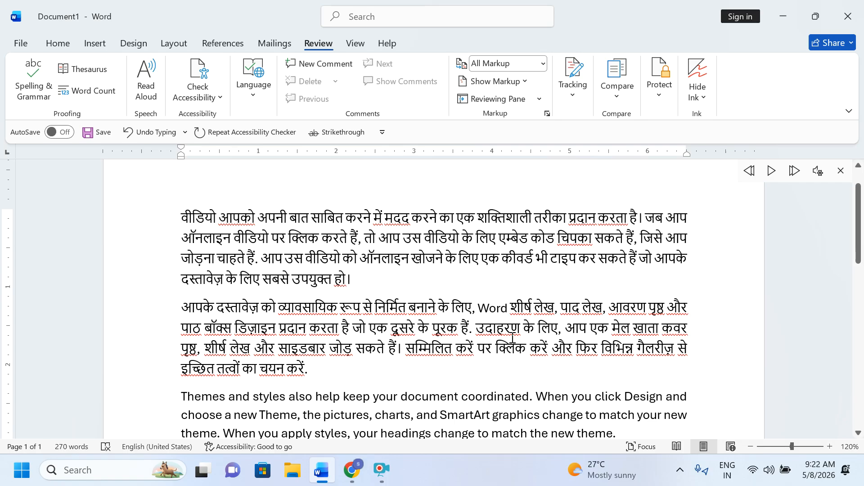
{"action": "left_click", "coordinate": [489, 266], "text": "shift"}
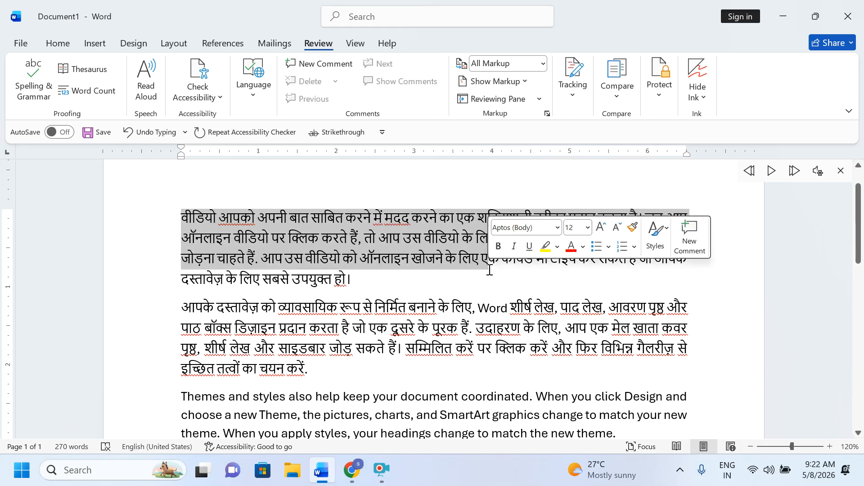
{"action": "scroll", "coordinate": [527, 283], "scroll_direction": "down", "scroll_amount": 1}
{"action": "left_click", "coordinate": [572, 238], "text": "shift"}
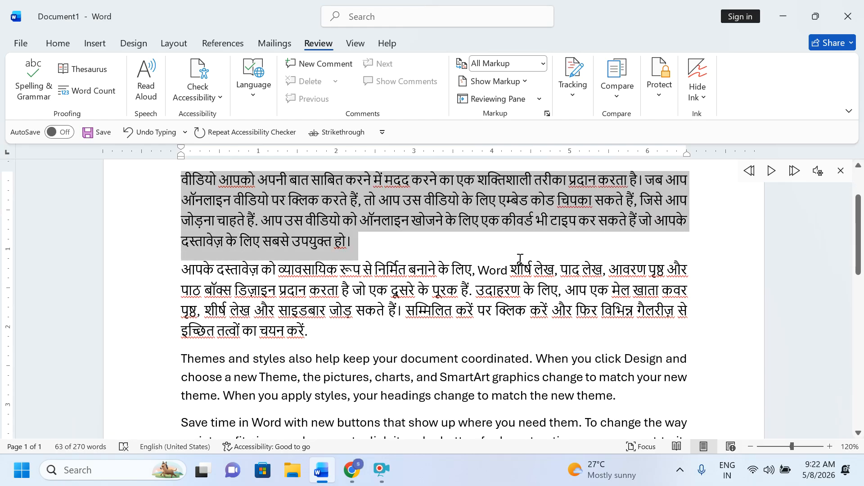
{"action": "left_click_drag", "start_coordinate": [160, 180], "coordinate": [170, 333]}
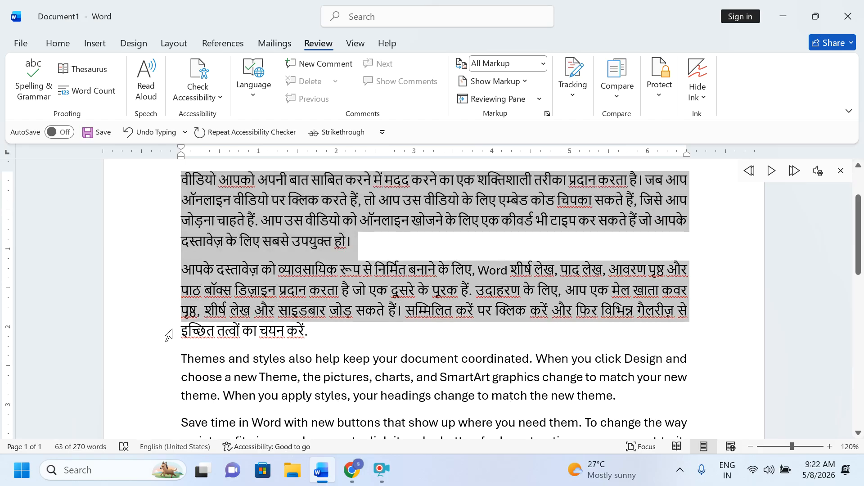
{"action": "left_click", "coordinate": [632, 240], "text": "shift"}
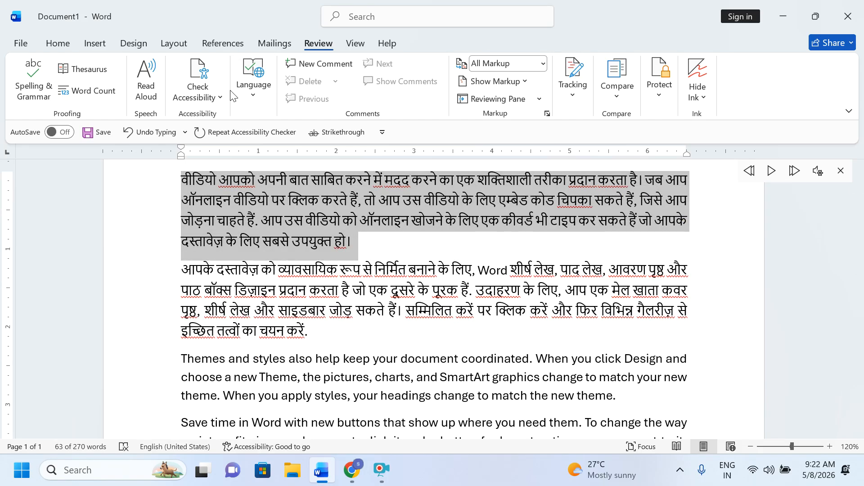
{"action": "left_click", "coordinate": [490, 272], "text": "shift"}
{"action": "left_click", "coordinate": [279, 213], "text": "shift"}
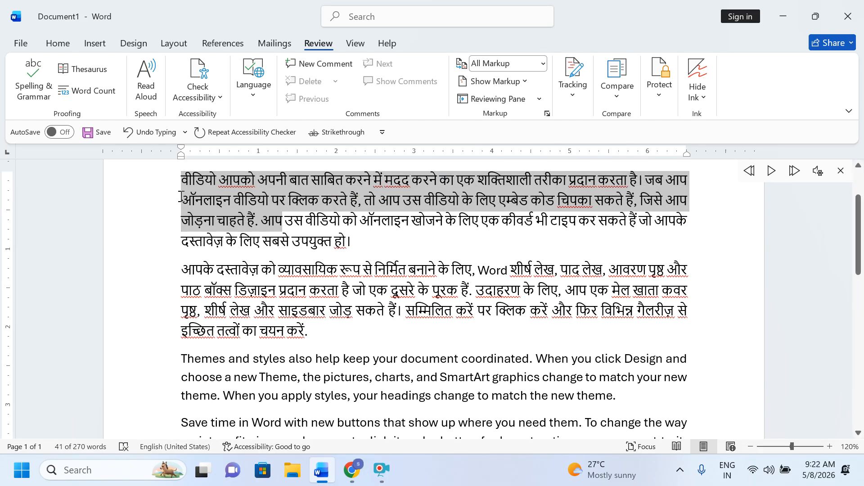
{"action": "left_click", "coordinate": [214, 202], "text": "shift"}
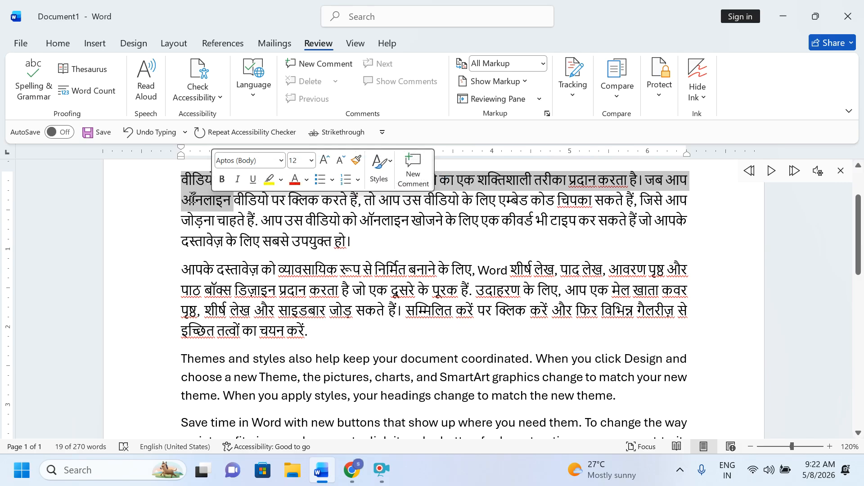
{"action": "left_click", "coordinate": [291, 208], "text": "shift"}
{"action": "left_click", "coordinate": [299, 210], "text": "shift"}
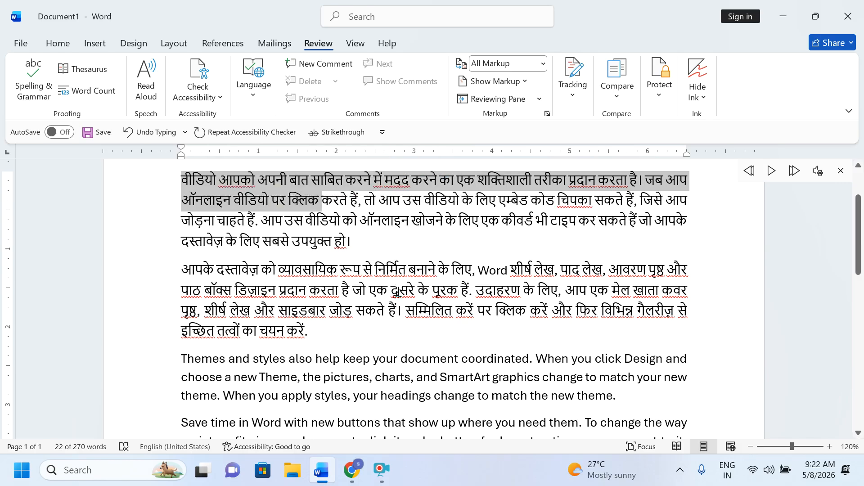
{"action": "left_click", "coordinate": [399, 292], "text": "shift"}
{"action": "left_click", "coordinate": [311, 267], "text": "shift"}
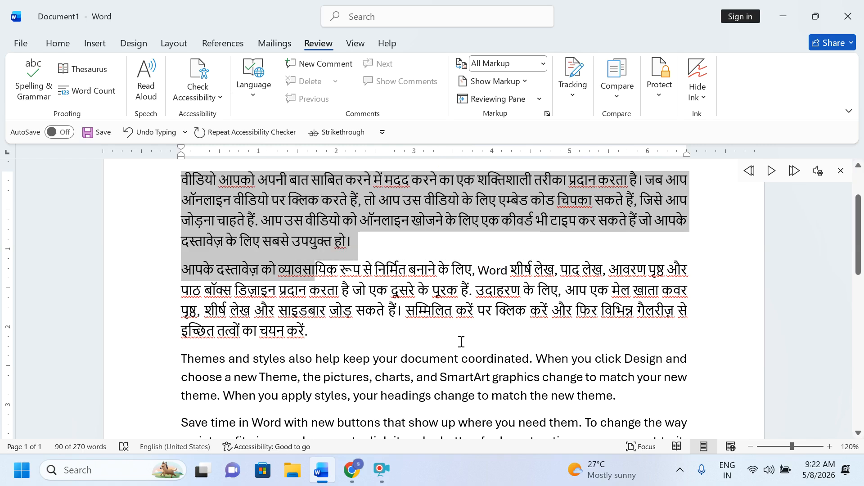
{"action": "left_click_drag", "start_coordinate": [565, 317], "coordinate": [693, 318]}
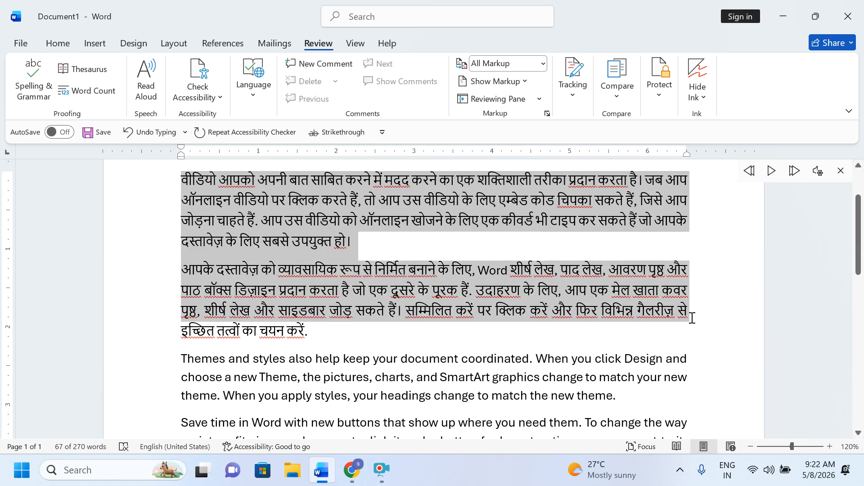
{"action": "left_click", "coordinate": [299, 310], "text": "shift"}
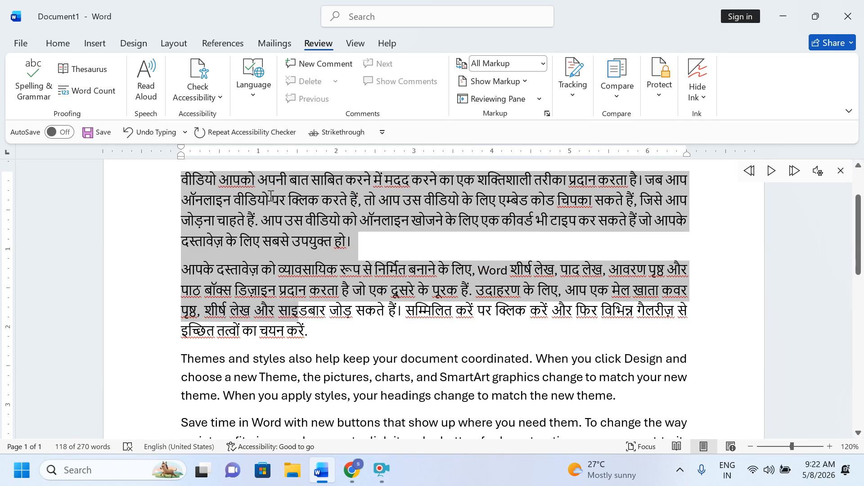
{"action": "left_click", "coordinate": [242, 175], "text": "shift"}
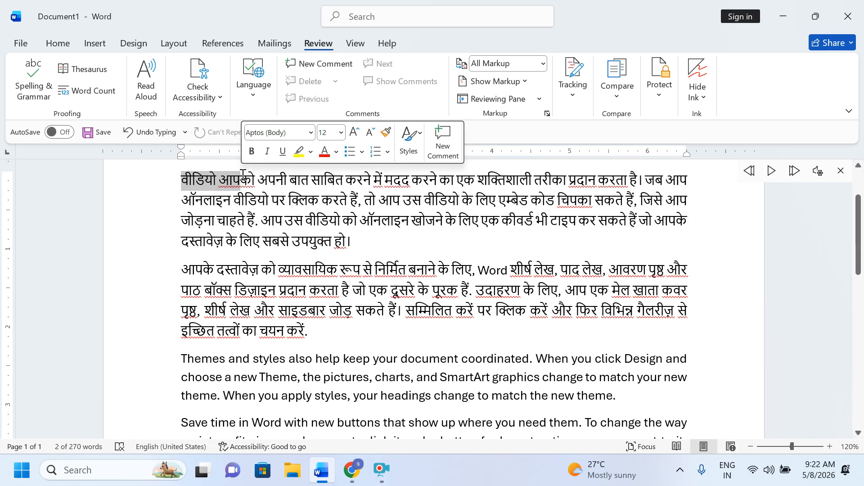
{"action": "left_click", "coordinate": [298, 242], "text": "shift"}
{"action": "left_click", "coordinate": [243, 180], "text": "shift"}
Step: Start Spelling & Grammar and add the first flagged Hindi words, including मदद, to the dictionary
{"action": "left_click", "coordinate": [40, 93]}
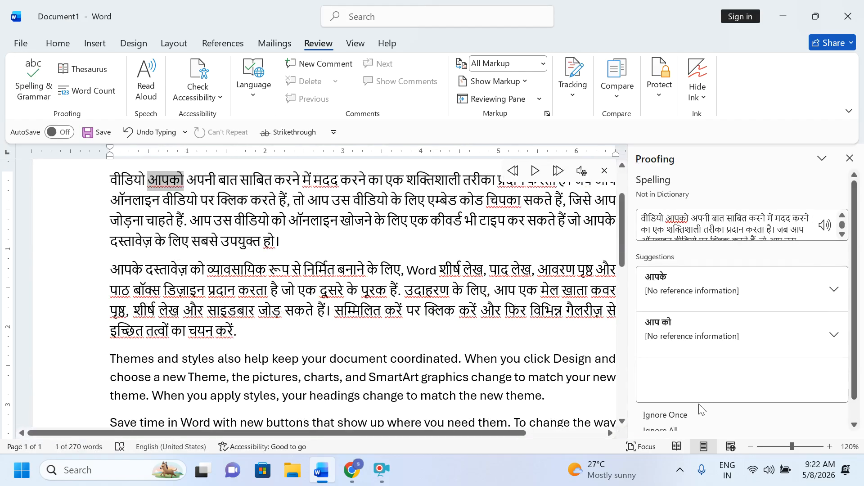
{"action": "scroll", "coordinate": [702, 410], "scroll_direction": "down", "scroll_amount": 1}
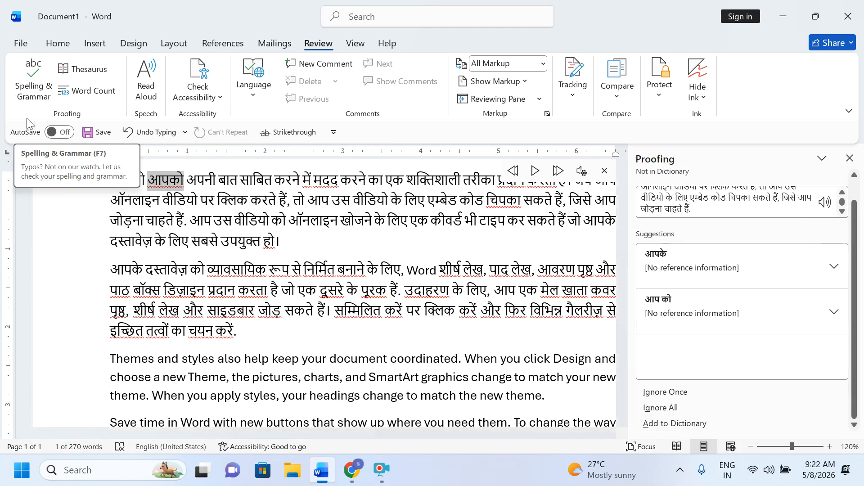
{"action": "left_click", "coordinate": [658, 427]}
{"action": "left_click", "coordinate": [658, 428]}
{"action": "left_click", "coordinate": [658, 428]}
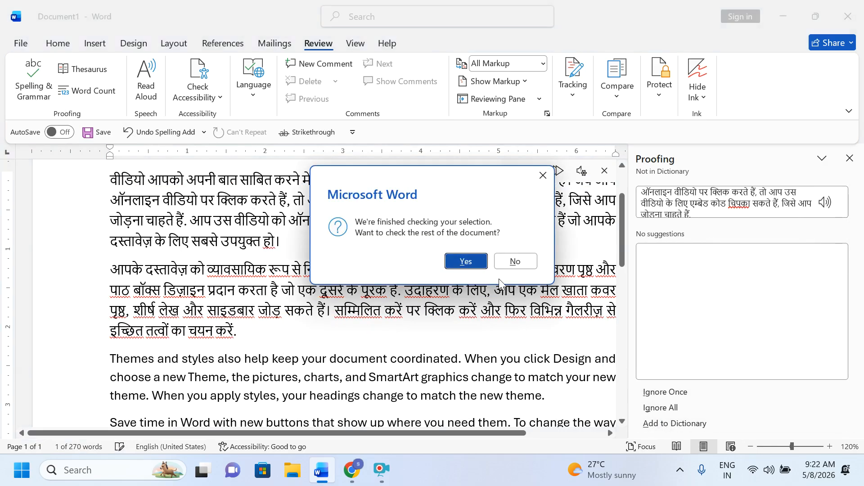
Step: Continue checking the rest of the document, adding each further flagged Hindi word to the dictionary
{"action": "left_click", "coordinate": [472, 262]}
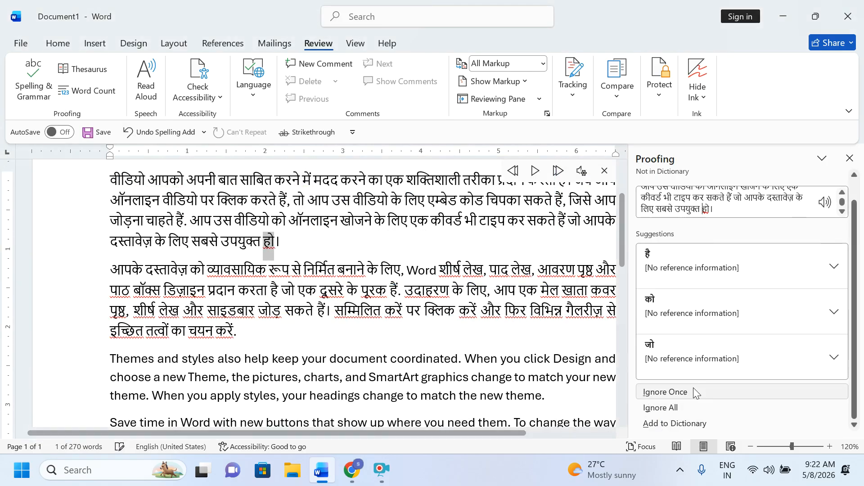
{"action": "left_click", "coordinate": [673, 422]}
{"action": "left_click", "coordinate": [675, 423]}
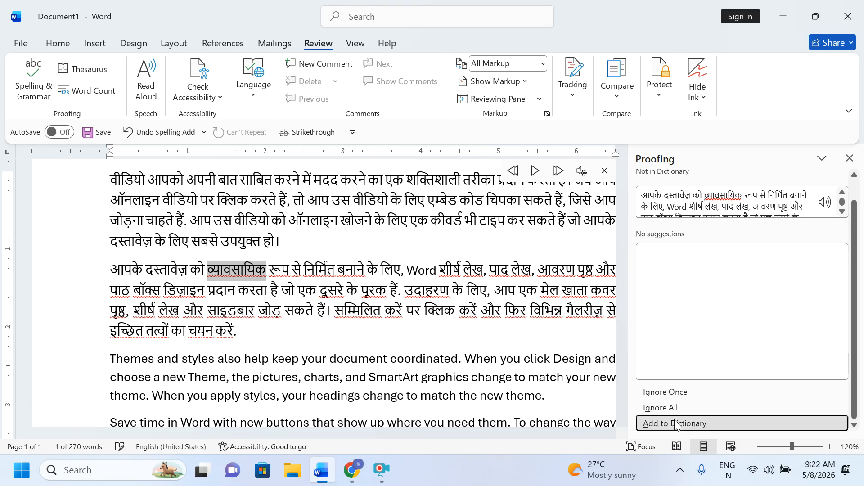
{"action": "left_click", "coordinate": [676, 424]}
{"action": "left_click", "coordinate": [676, 424]}
{"action": "left_click", "coordinate": [675, 424]}
{"action": "left_click", "coordinate": [676, 425]}
{"action": "left_click", "coordinate": [676, 424]}
{"action": "left_click", "coordinate": [676, 424]}
{"action": "left_click", "coordinate": [676, 424]}
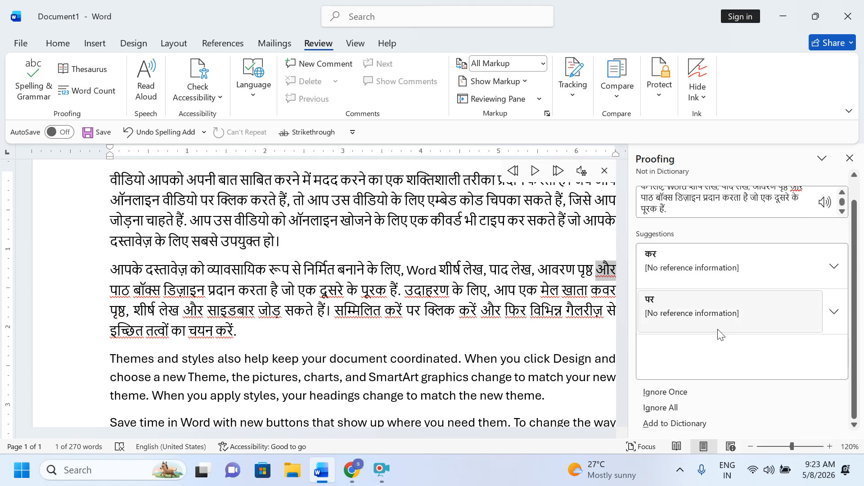
Step: Close the spelling check panel and scroll back to the first Hindi paragraph
{"action": "left_click", "coordinate": [850, 158]}
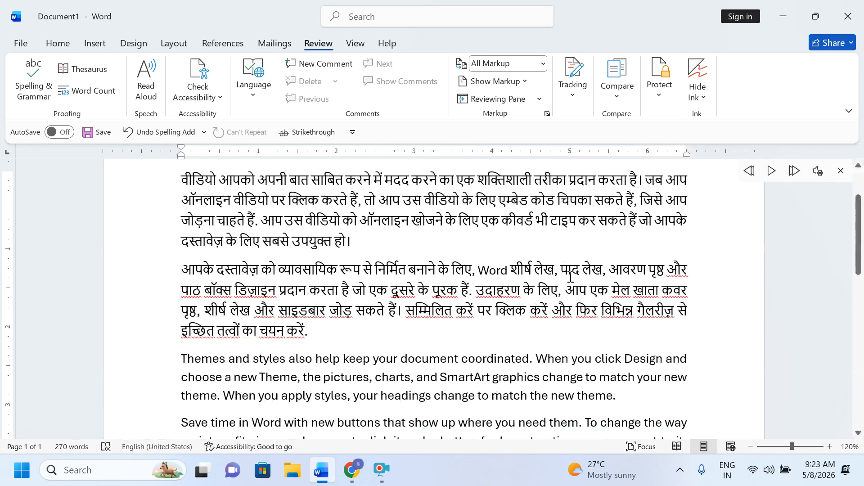
{"action": "scroll", "coordinate": [466, 307], "scroll_direction": "up", "scroll_amount": 1}
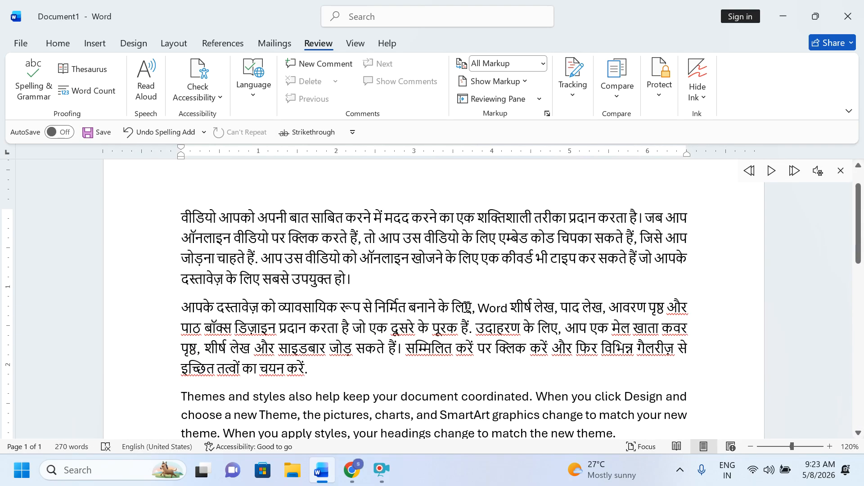
{"action": "scroll", "coordinate": [477, 320], "scroll_direction": "down", "scroll_amount": 2}
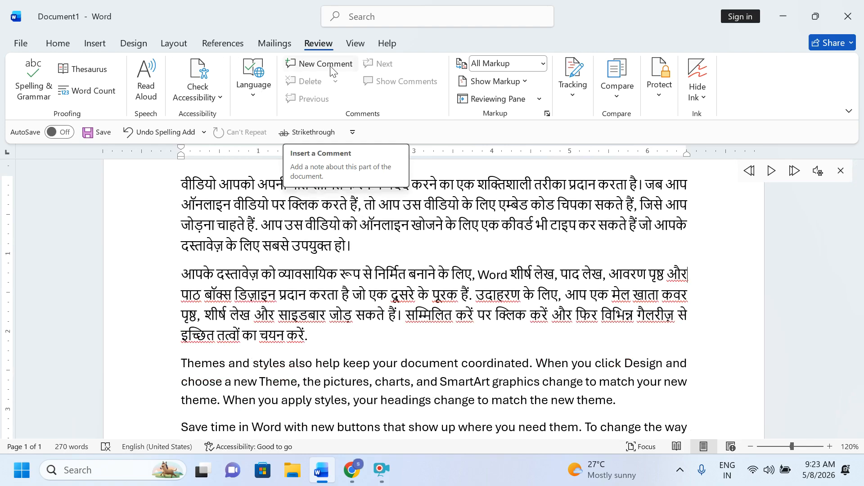
Step: Attach a comment reading 'English' to the first Hindi paragraph
{"action": "left_click_drag", "start_coordinate": [188, 183], "coordinate": [361, 248]}
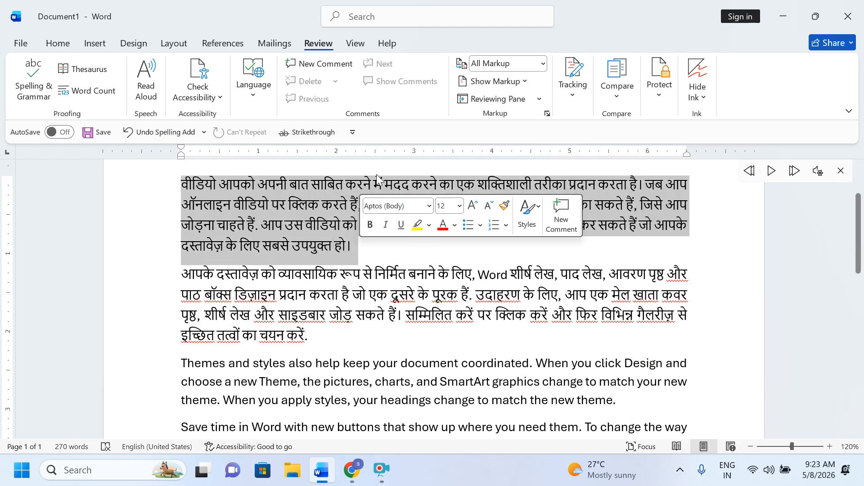
{"action": "left_click", "coordinate": [313, 67]}
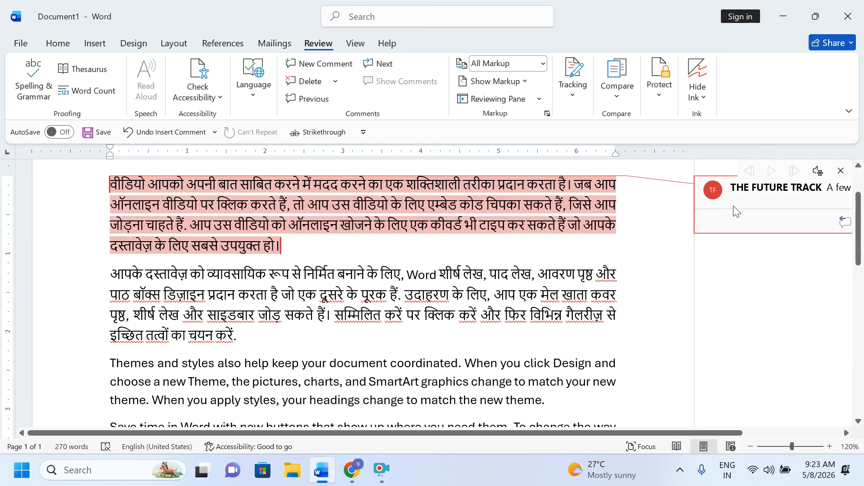
{"action": "type", "text": "es"}
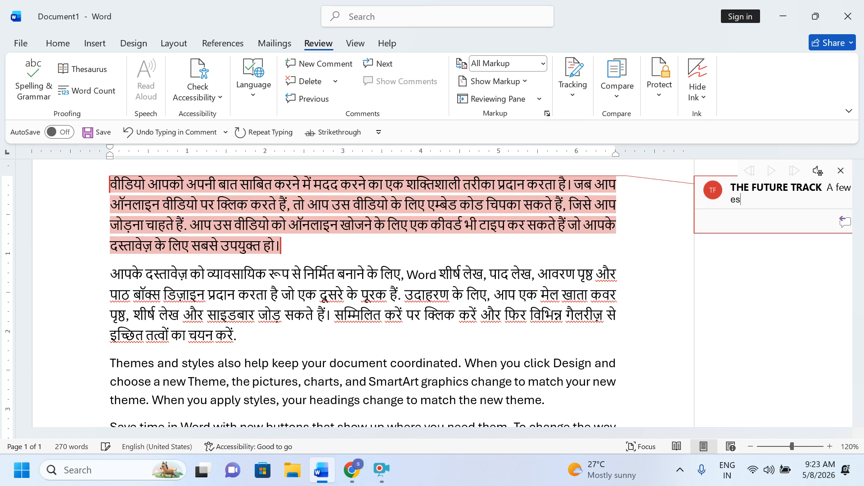
{"action": "type", "text": "glish"}
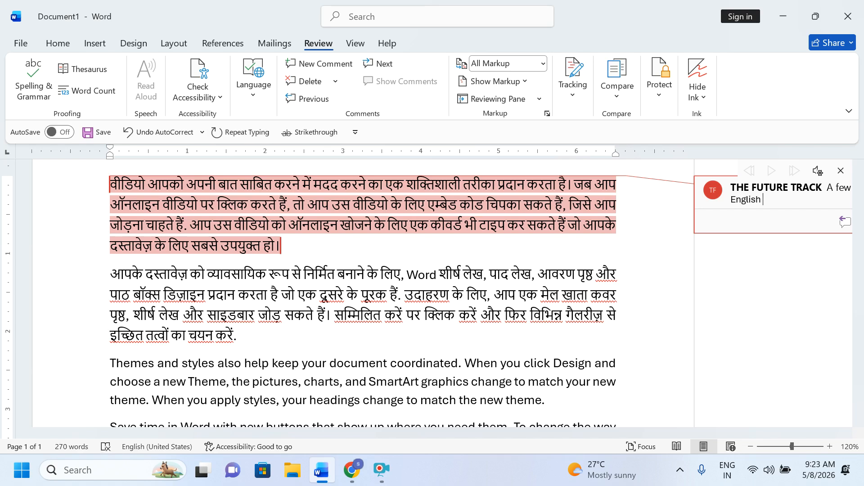
{"action": "scroll", "coordinate": [392, 221], "scroll_direction": "up", "scroll_amount": 1}
{"action": "left_click_drag", "start_coordinate": [91, 216], "coordinate": [391, 272]}
{"action": "scroll", "coordinate": [395, 268], "scroll_direction": "down", "scroll_amount": 3}
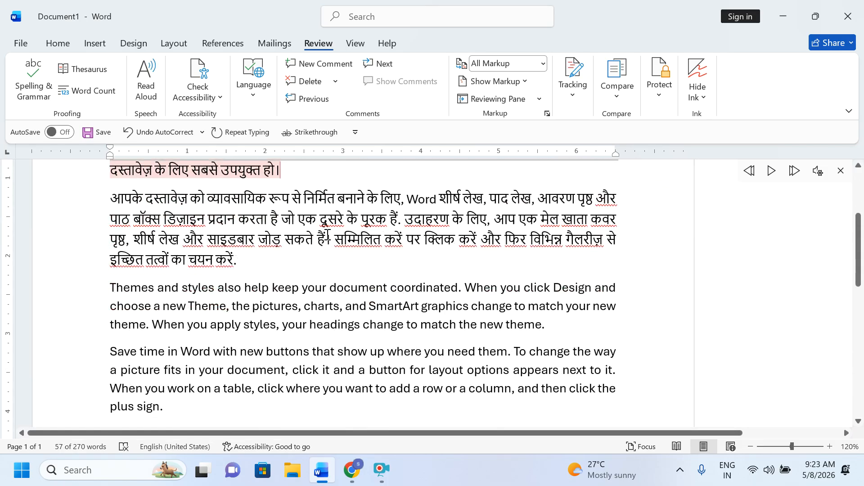
Step: Select the second Hindi paragraph and attach a comment reading 'fgfg'
{"action": "left_click", "coordinate": [327, 239]}
{"action": "triple_click", "coordinate": [226, 260]}
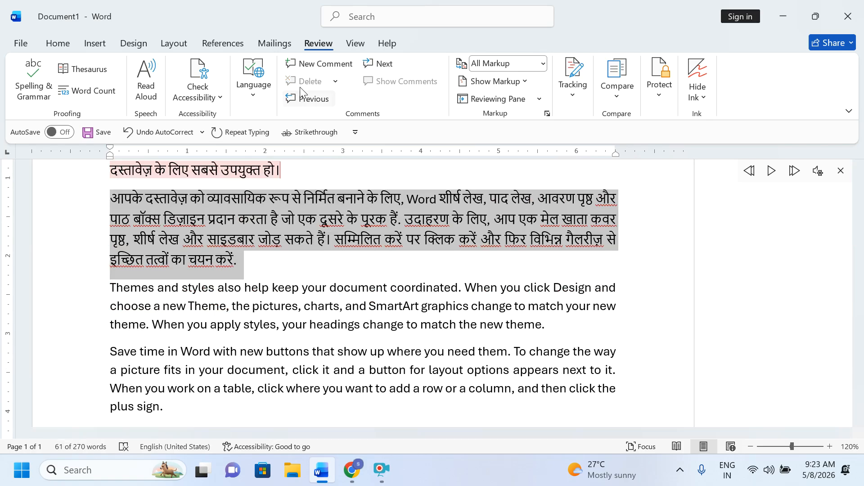
{"action": "left_click", "coordinate": [314, 61]}
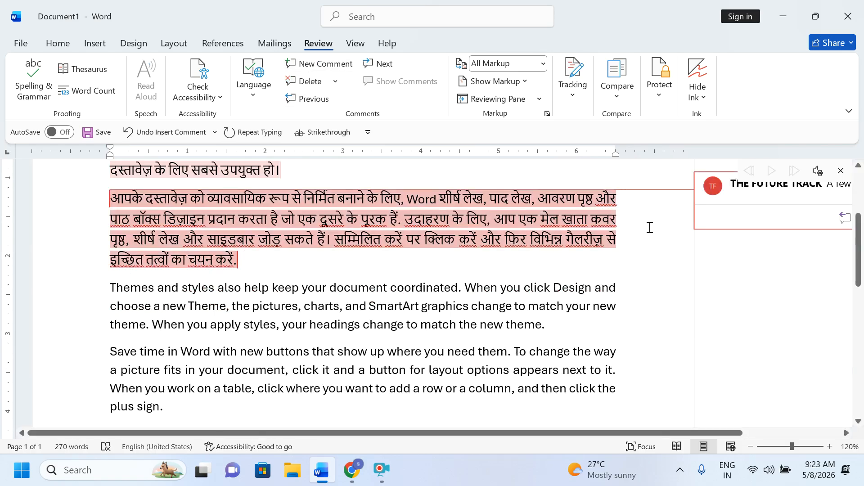
{"action": "type", "text": "fgfg"}
Step: Move between the English comment and the fgfg comment with Next and Previous
{"action": "scroll", "coordinate": [710, 253], "scroll_direction": "up", "scroll_amount": 4}
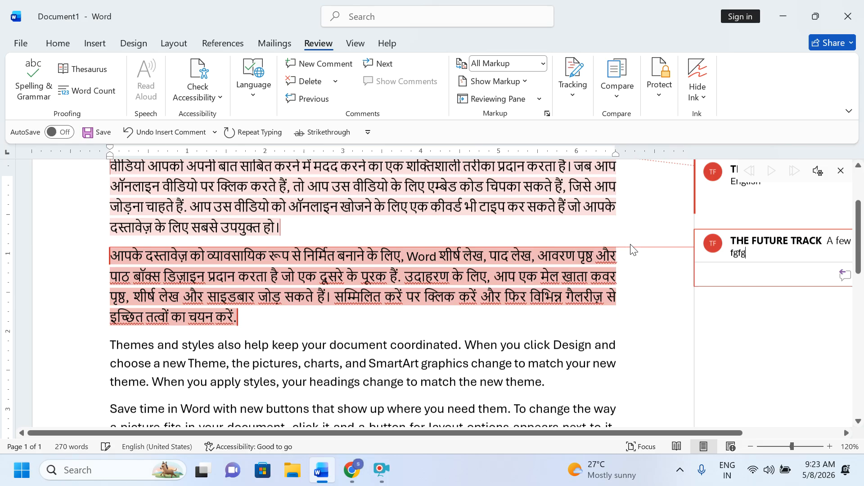
{"action": "left_click", "coordinate": [764, 270]}
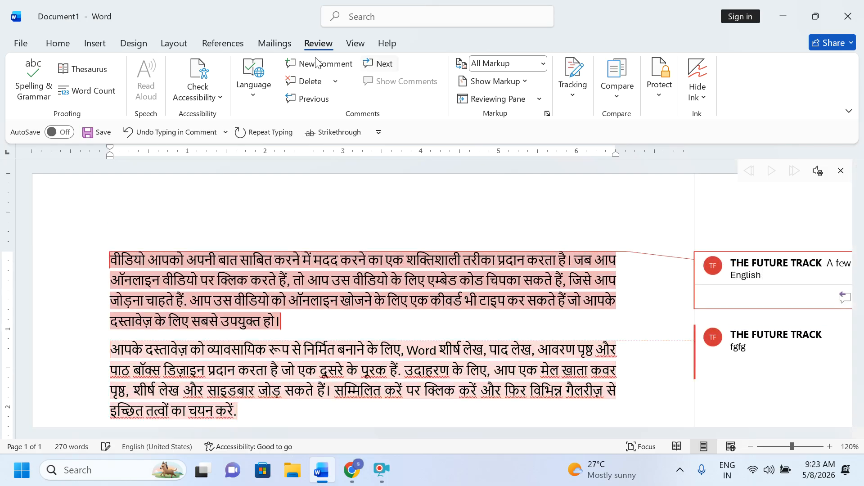
{"action": "left_click", "coordinate": [381, 63]}
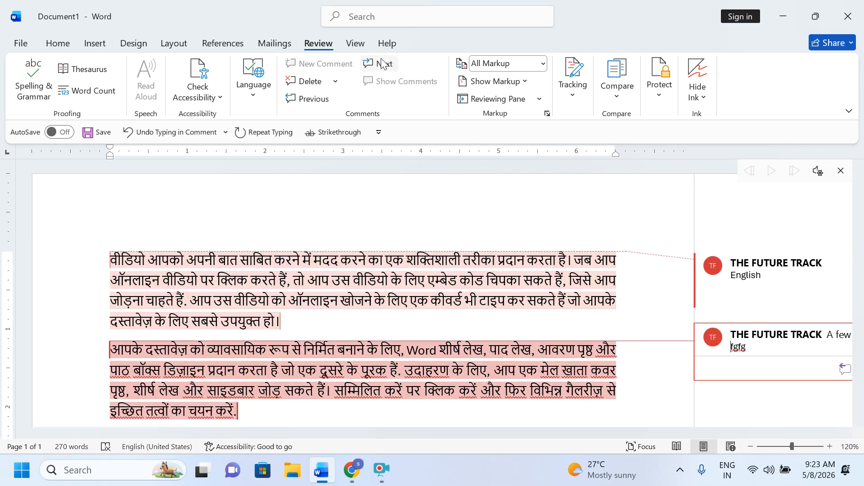
{"action": "left_click", "coordinate": [313, 99]}
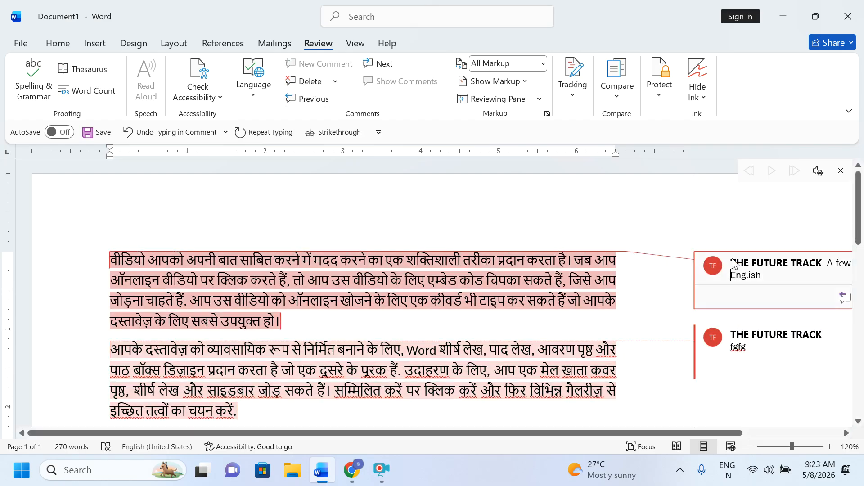
Step: Delete both the English and fgfg comments, then undo to restore them
{"action": "left_click", "coordinate": [310, 81]}
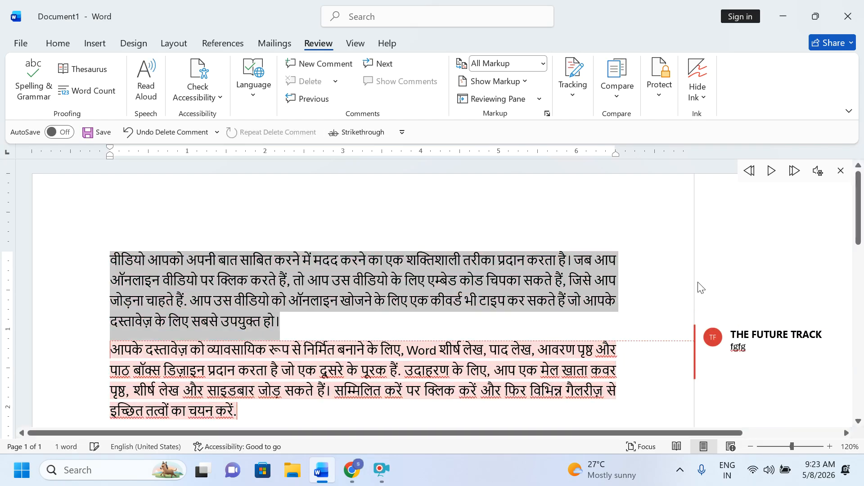
{"action": "left_click", "coordinate": [739, 334]}
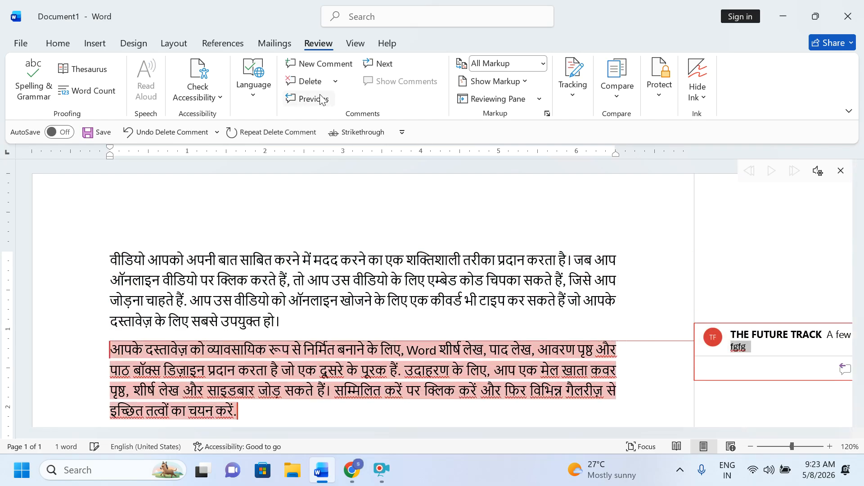
{"action": "left_click", "coordinate": [311, 81]}
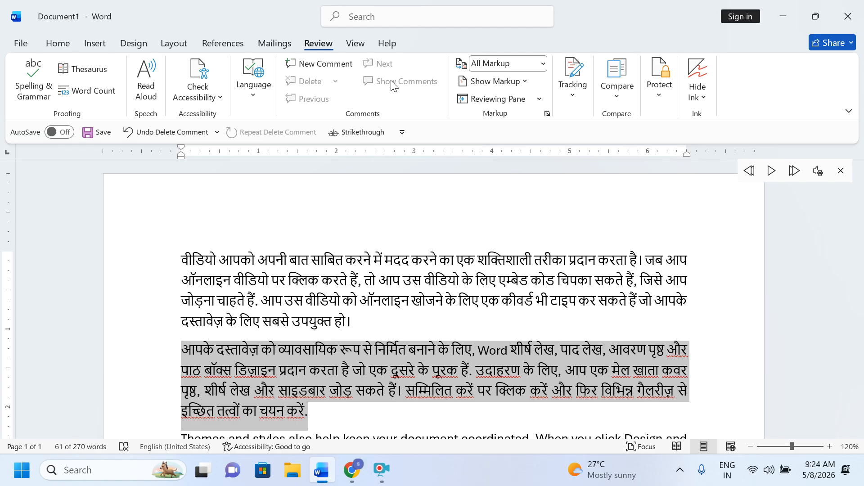
{"action": "key", "text": "ctrl+z"}
Step: Switch the display to Simple Markup with comments collapsed to margin icons
{"action": "double_click", "coordinate": [753, 281]}
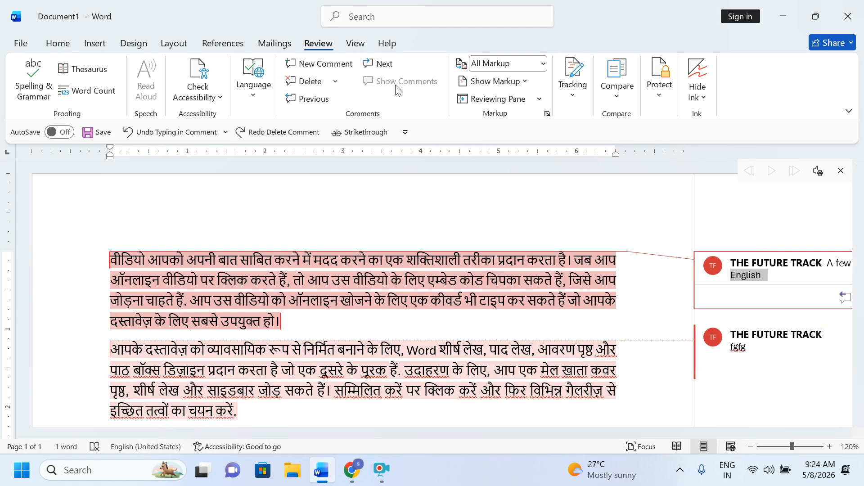
{"action": "left_click", "coordinate": [543, 64]}
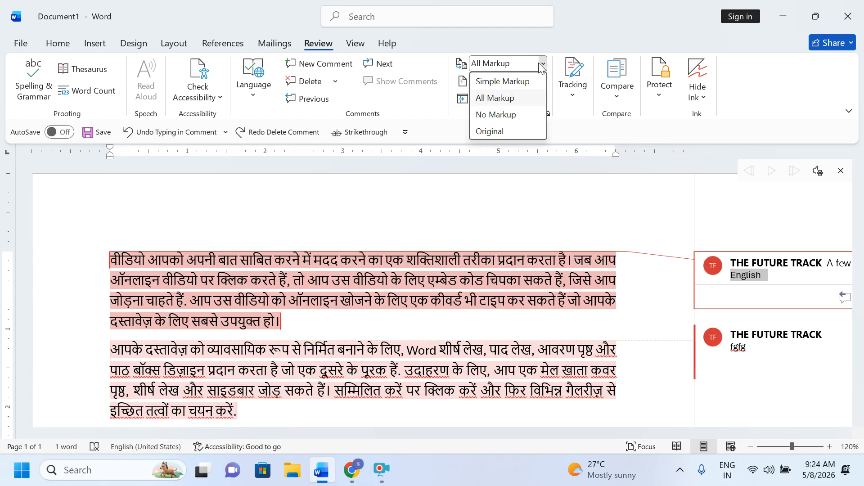
{"action": "left_click", "coordinate": [500, 81]}
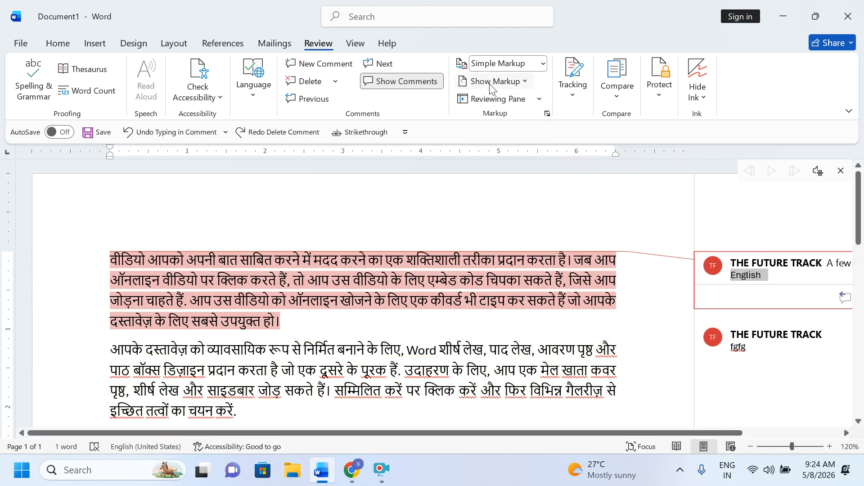
{"action": "left_click", "coordinate": [379, 91]}
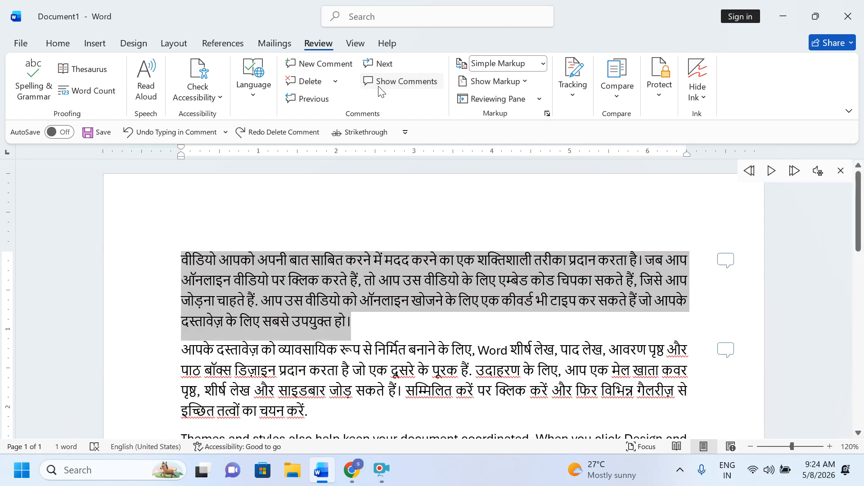
Step: Open the comments pane and delete the English and fgfg comments
{"action": "left_click", "coordinate": [380, 82]}
{"action": "left_click", "coordinate": [379, 82]}
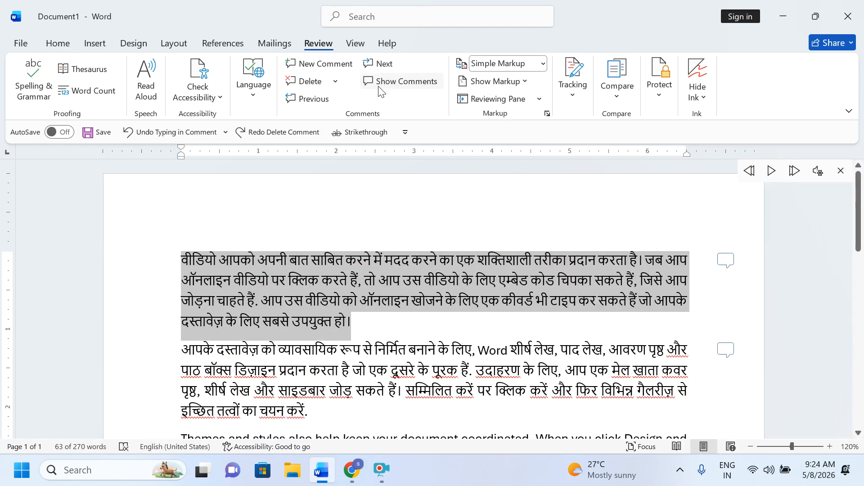
{"action": "left_click", "coordinate": [379, 88]}
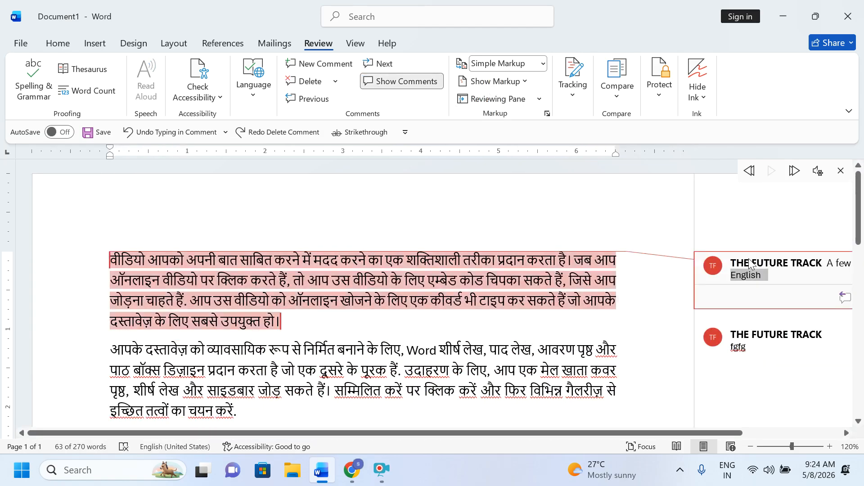
{"action": "left_click", "coordinate": [309, 81]}
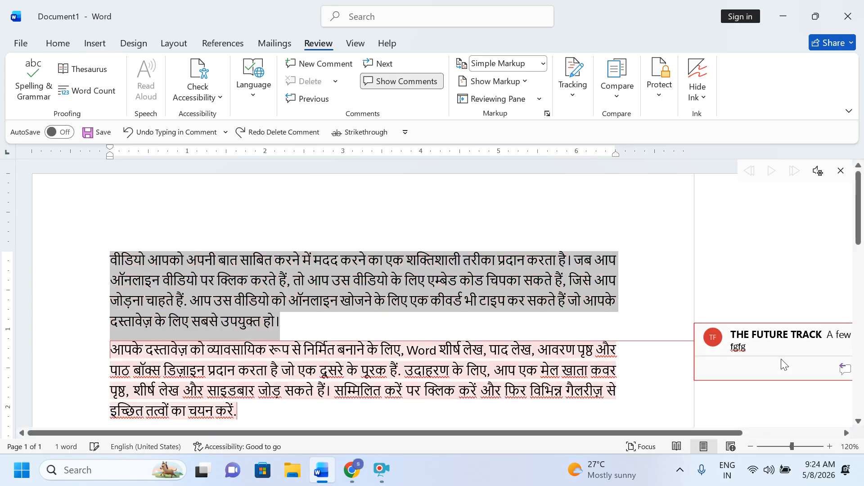
{"action": "left_click", "coordinate": [752, 338]}
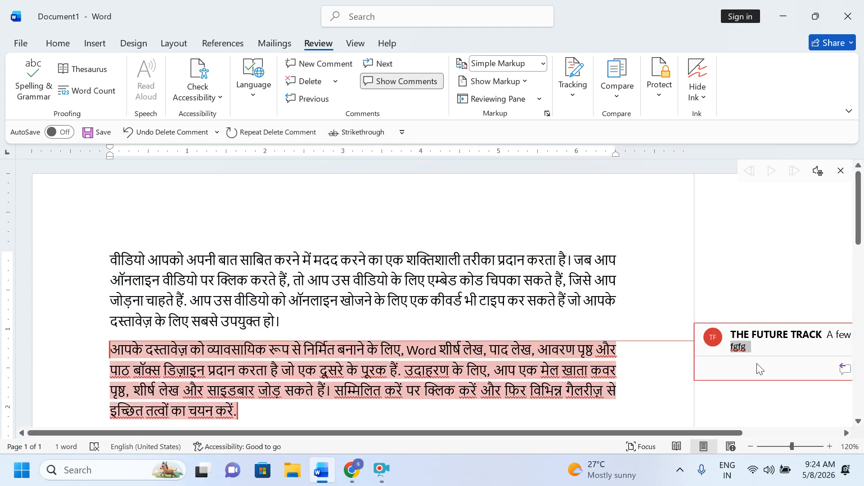
{"action": "left_click", "coordinate": [302, 85]}
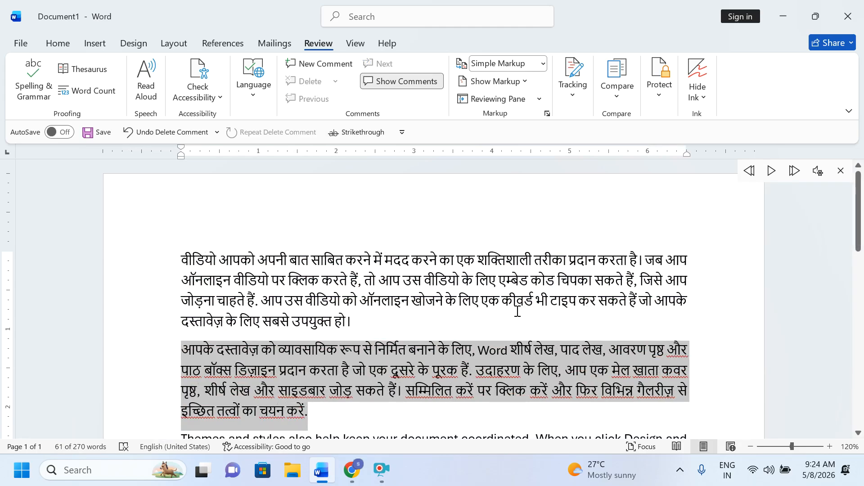
{"action": "left_click", "coordinate": [395, 83]}
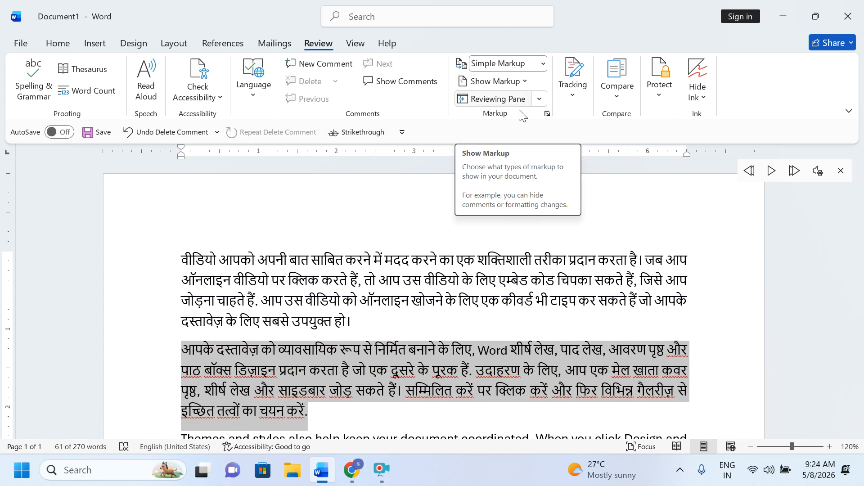
{"action": "left_click", "coordinate": [385, 301]}
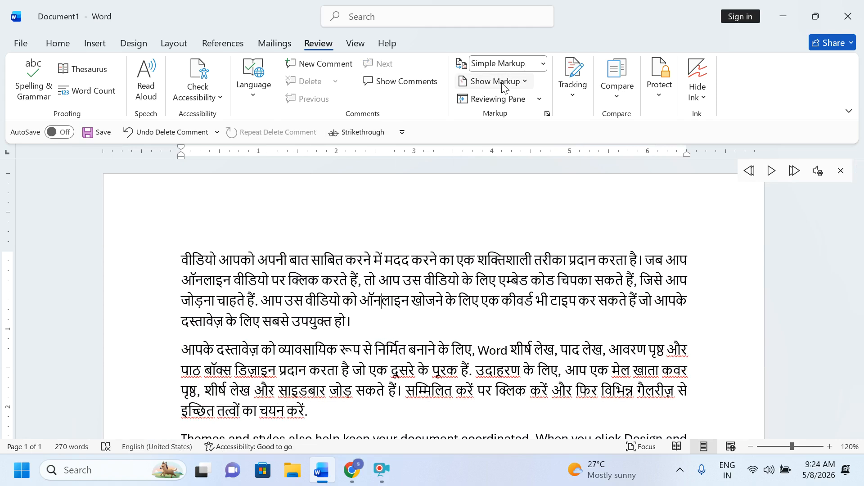
Step: Turn on Track Changes from the Tracking options
{"action": "left_click", "coordinate": [579, 96]}
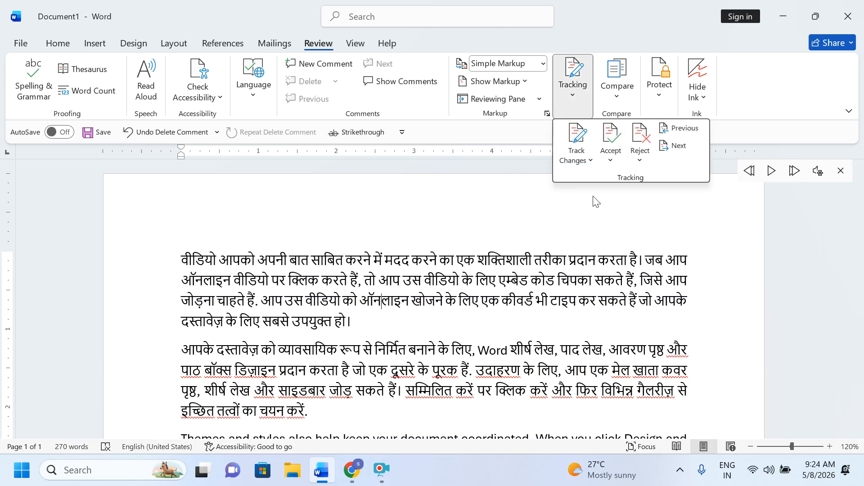
{"action": "left_click", "coordinate": [583, 158]}
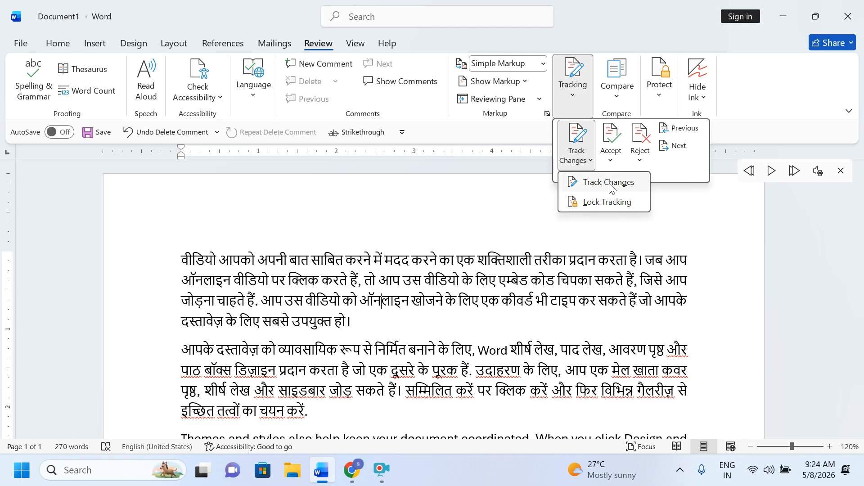
{"action": "left_click", "coordinate": [610, 185]}
Step: Start a new empty paragraph after the document's last paragraph
{"action": "left_click_drag", "start_coordinate": [161, 253], "coordinate": [286, 303]}
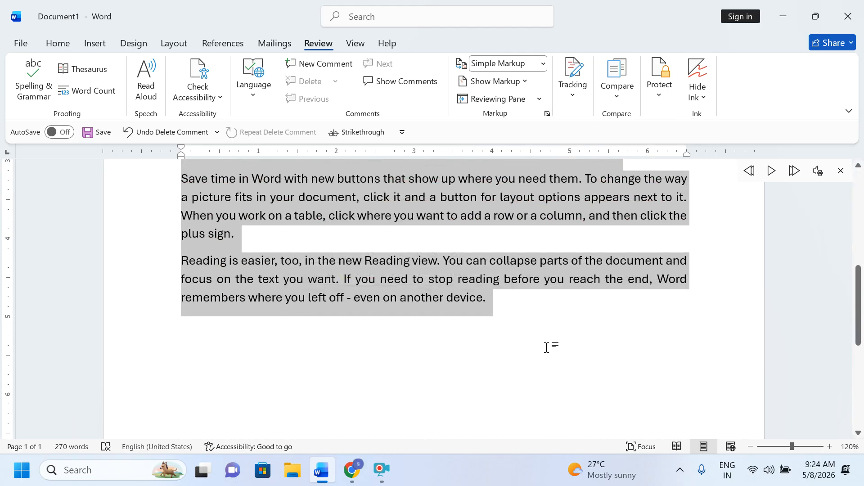
{"action": "left_click", "coordinate": [506, 304]}
{"action": "key", "text": "Return"}
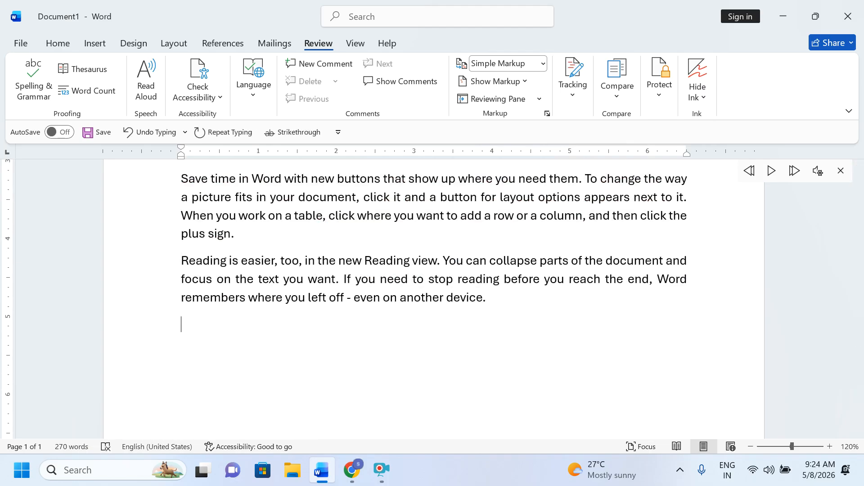
Step: Toggle Track Changes again from the tracking options
{"action": "left_click", "coordinate": [577, 101]}
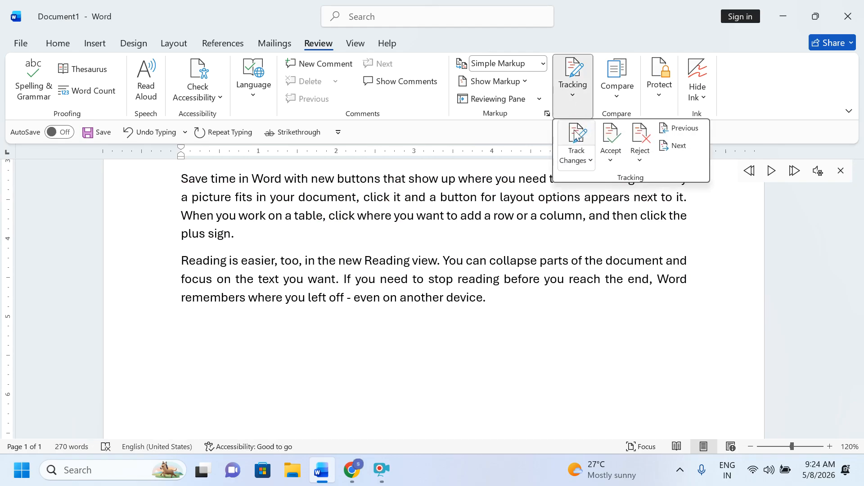
{"action": "left_click", "coordinate": [576, 124]}
{"action": "left_click", "coordinate": [483, 309]}
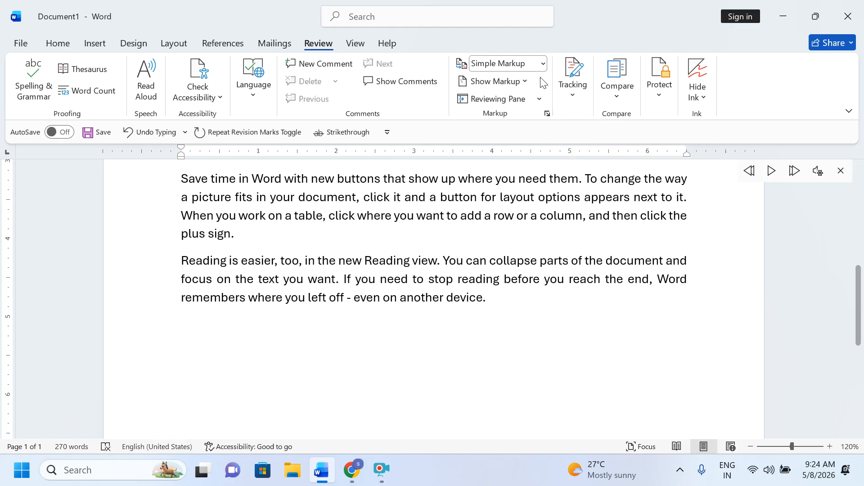
Step: Show All Markup and type seven tracked test lines, from 'dfdsfdsfdsfdsfsdfsdf' to 'dsfd'
{"action": "left_click", "coordinate": [506, 64]}
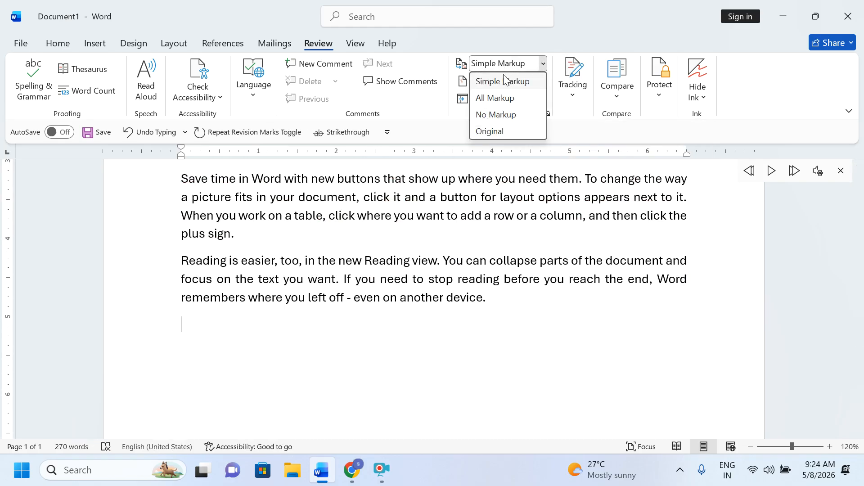
{"action": "left_click", "coordinate": [495, 97]}
{"action": "type", "text": "df"}
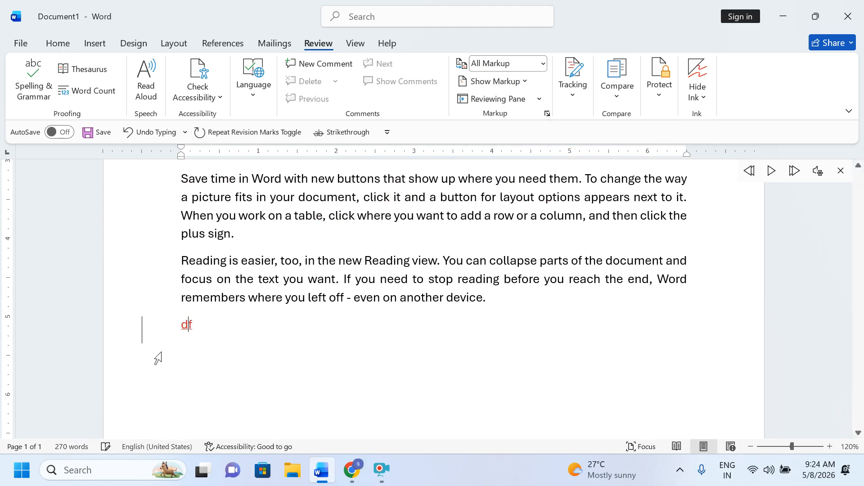
{"action": "type", "text": "dsfdsfdsfdsfsdfsdf"}
{"action": "key", "text": "Return"}
{"action": "type", "text": "dsfdsfdsf"}
{"action": "key", "text": "Return"}
{"action": "type", "text": "dfds"}
{"action": "key", "text": "Return"}
{"action": "type", "text": "fdsfds"}
{"action": "key", "text": "Return"}
{"action": "type", "text": "fdsfdsfds"}
{"action": "key", "text": "Return"}
{"action": "type", "text": "fdsfdsf"}
{"action": "key", "text": "Return"}
{"action": "type", "text": "dsfd"}
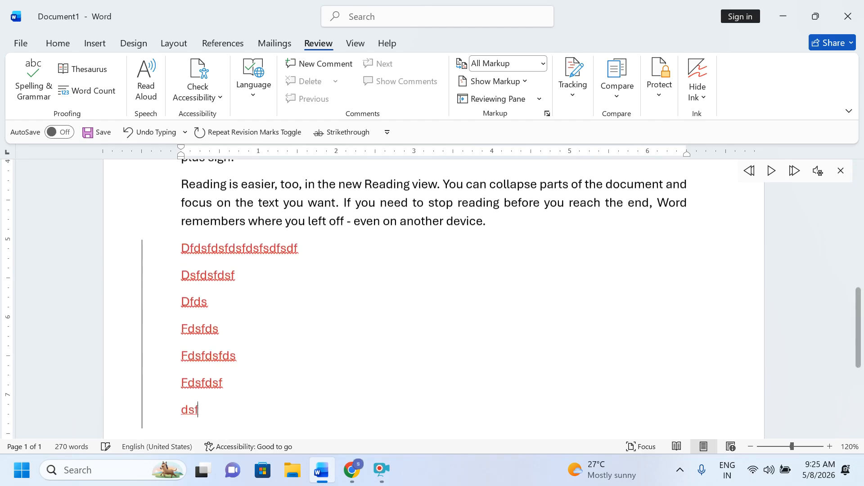
{"action": "key", "text": "Return"}
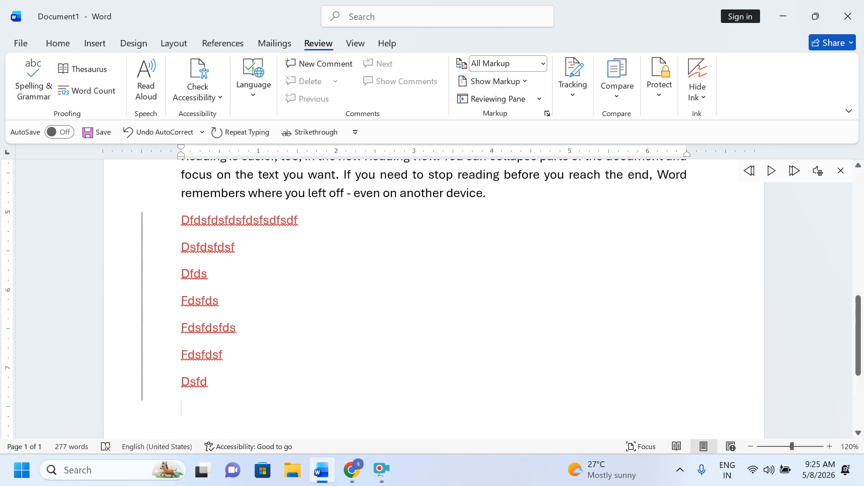
Step: Turn Track Changes off and type an untracked line of 'fgfdgfdg…' text
{"action": "left_click", "coordinate": [573, 88]}
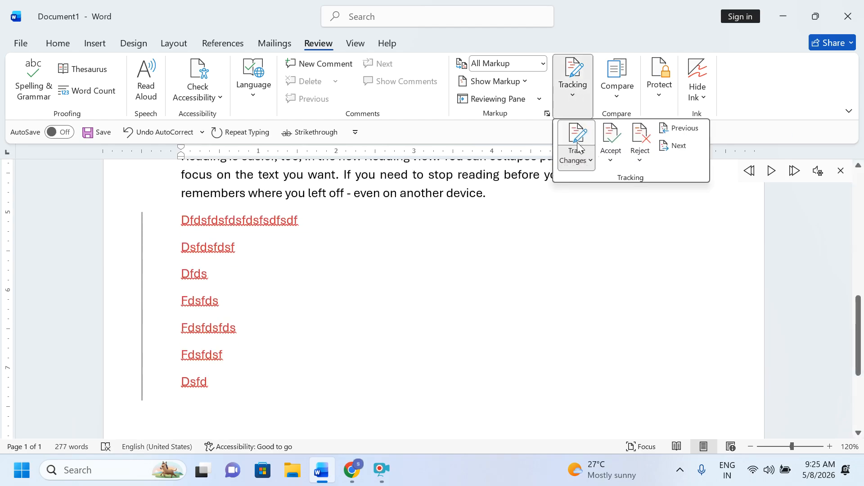
{"action": "left_click", "coordinate": [575, 143]}
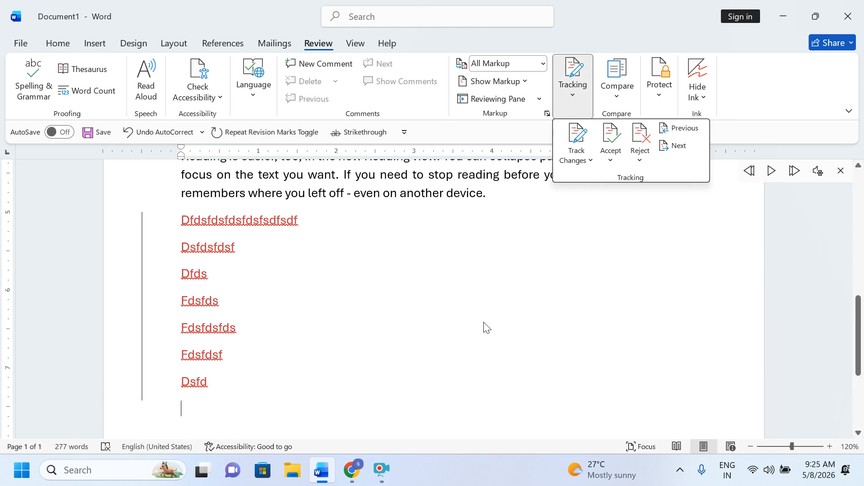
{"action": "left_click", "coordinate": [222, 396]}
{"action": "type", "text": "fgfdgfdg"}
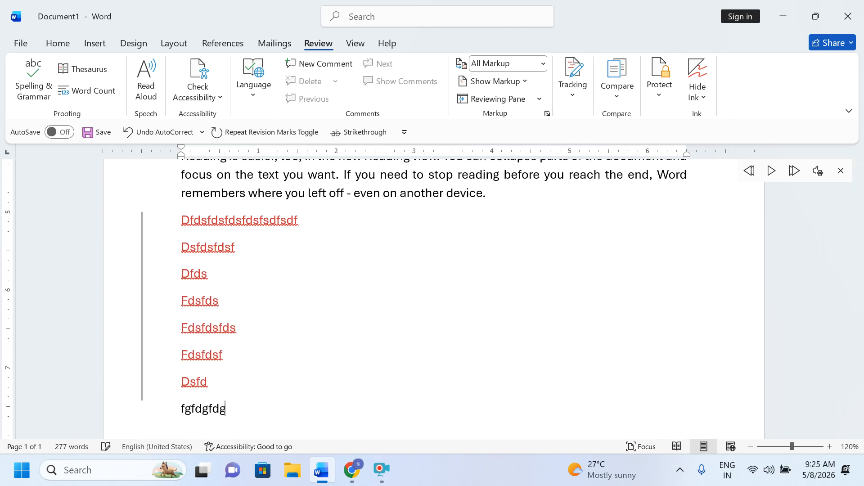
{"action": "type", "text": "fdfgfdgfdgfdgfdgfdgfgfgfgf"}
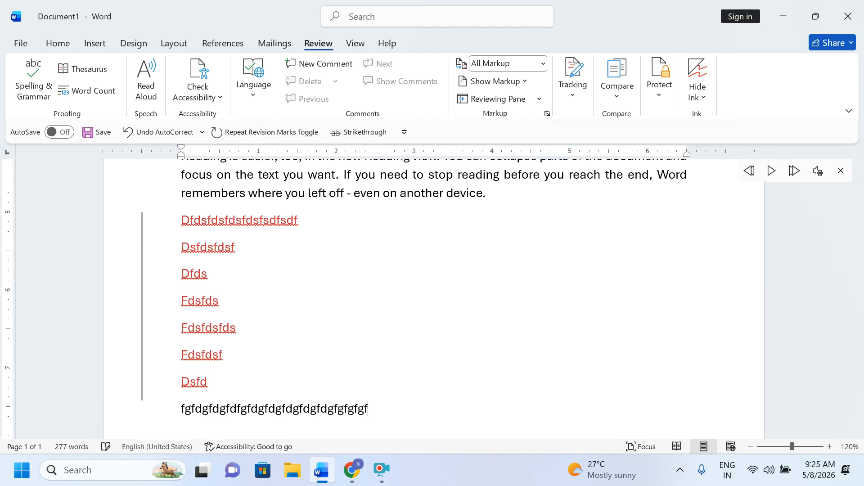
{"action": "type", "text": "gfgfdgfdgf"}
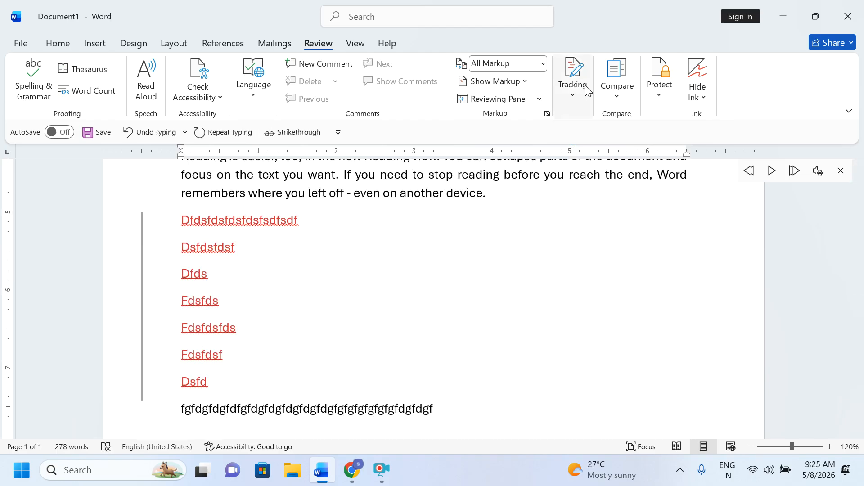
{"action": "type", "text": "fggggggggggggggggggggggggggggggggggggggg"}
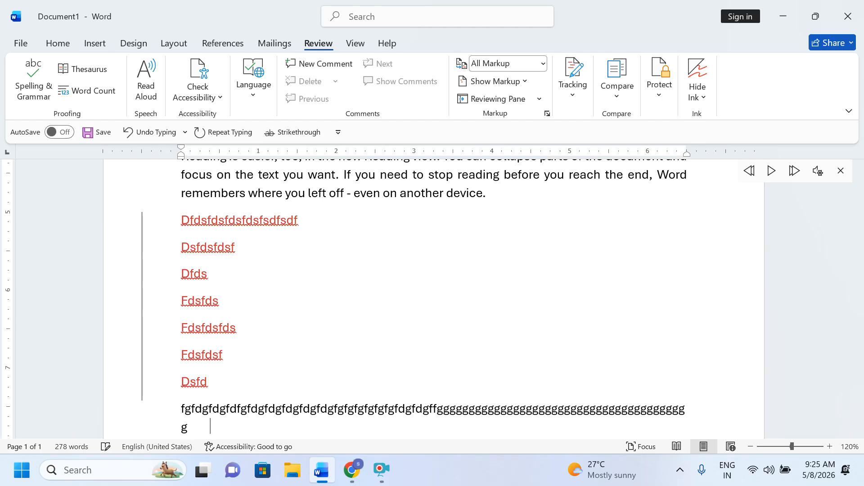
Step: Turn Track Changes back on and type 'fgfgfgfdgfd' as a tracked insertion
{"action": "left_click", "coordinate": [567, 95]}
{"action": "left_click", "coordinate": [576, 137]}
{"action": "key", "text": "Escape"}
{"action": "type", "text": "fgfgfgfdgfd"}
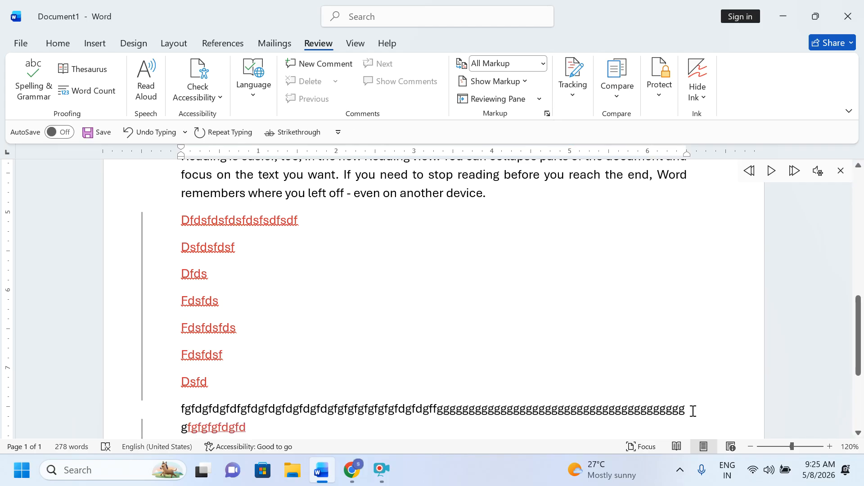
Step: Add a comment reading 'fgfdg' to the text 'another device'
{"action": "left_click", "coordinate": [527, 83]}
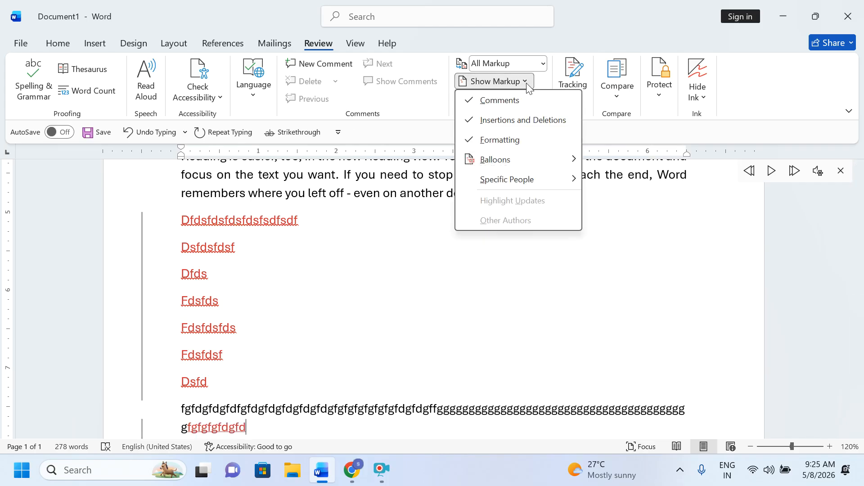
{"action": "left_click", "coordinate": [463, 272]}
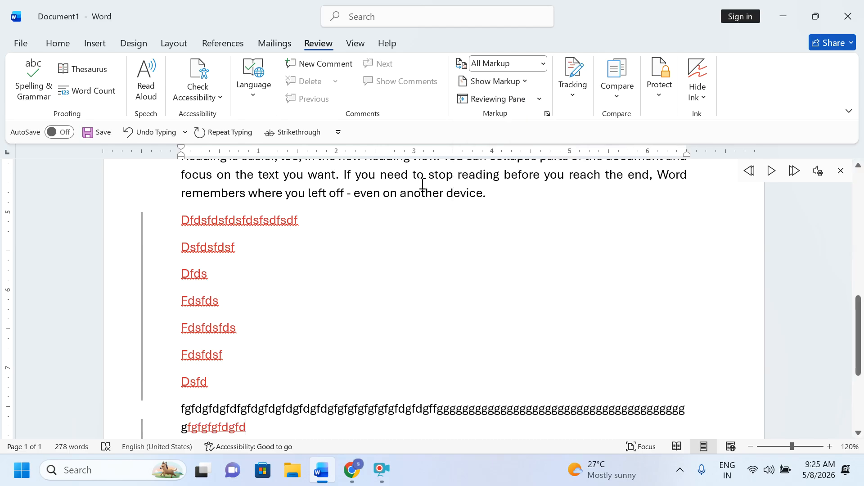
{"action": "left_click_drag", "start_coordinate": [401, 193], "coordinate": [482, 194]}
{"action": "scroll", "coordinate": [332, 195], "scroll_direction": "up", "scroll_amount": 2}
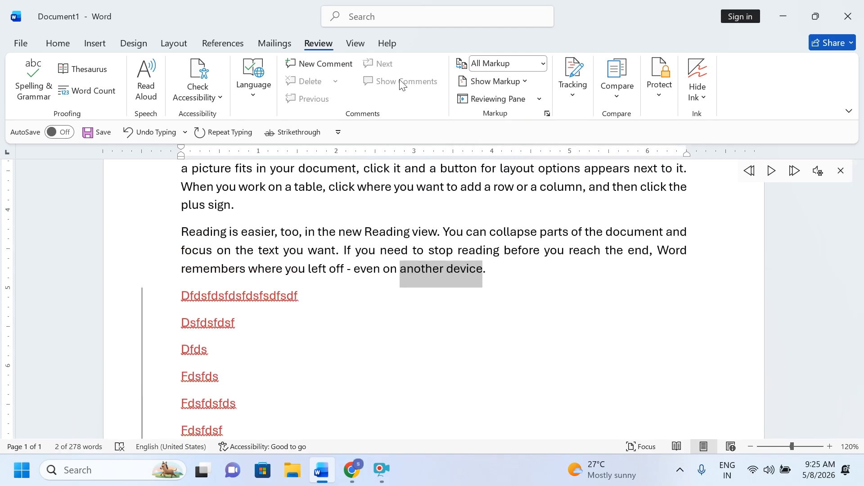
{"action": "left_click", "coordinate": [303, 68]}
{"action": "type", "text": "fgfdg"}
{"action": "left_click", "coordinate": [605, 320]}
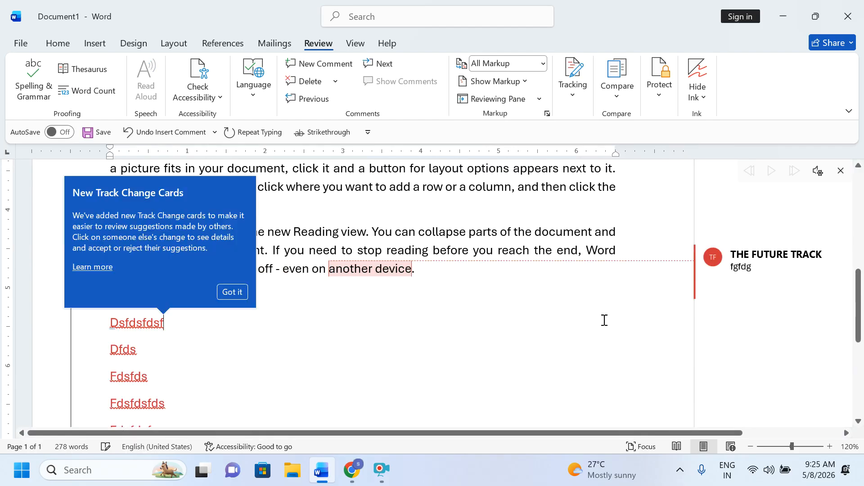
{"action": "left_click", "coordinate": [233, 292]}
{"action": "left_click", "coordinate": [735, 302]}
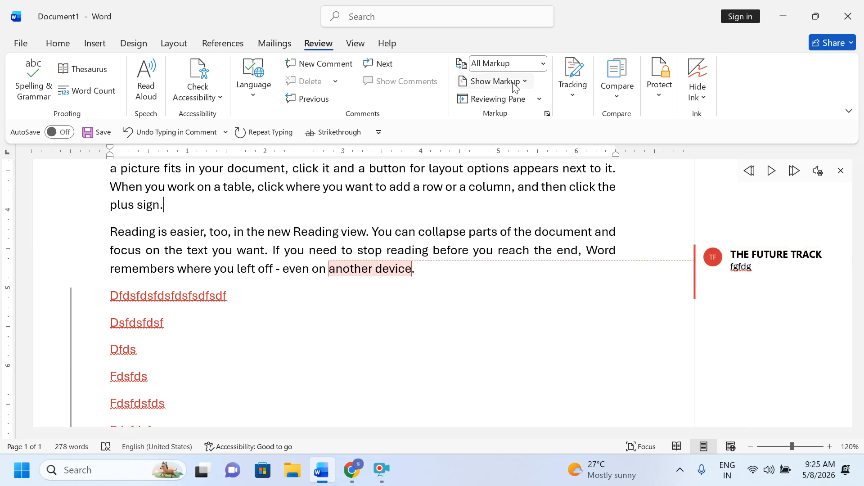
Step: Hide and re-show comments in Show Markup, then open the Reviewing Pane with 3 revisions
{"action": "left_click", "coordinate": [464, 82]}
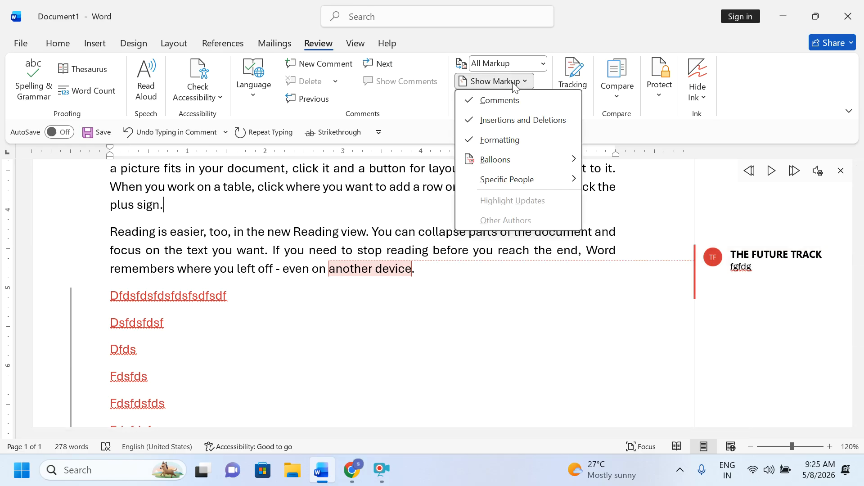
{"action": "left_click", "coordinate": [471, 101]}
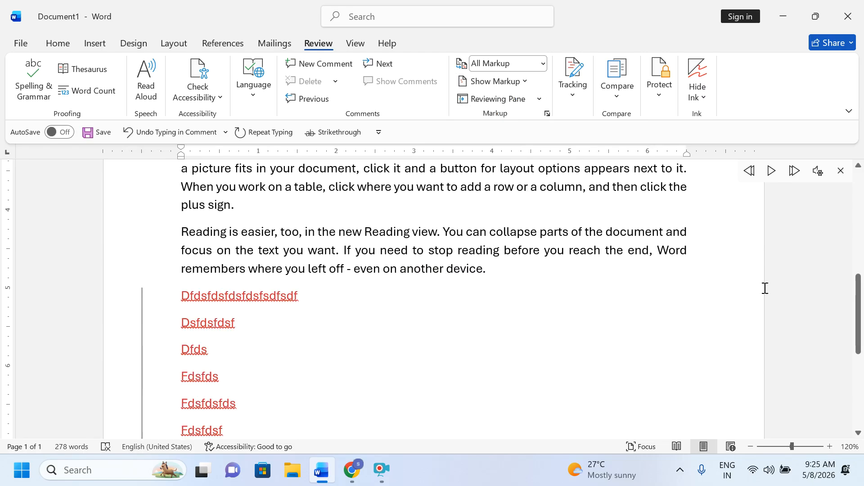
{"action": "left_click", "coordinate": [512, 82]}
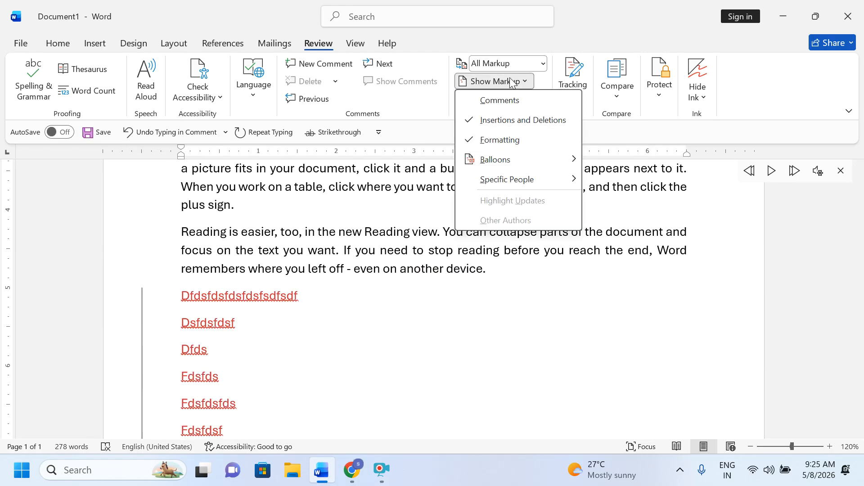
{"action": "left_click", "coordinate": [468, 102]}
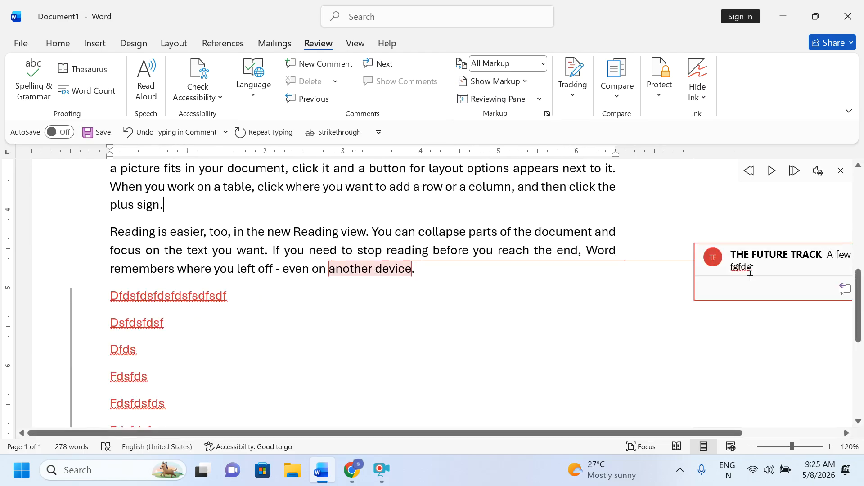
{"action": "left_click", "coordinate": [512, 98]}
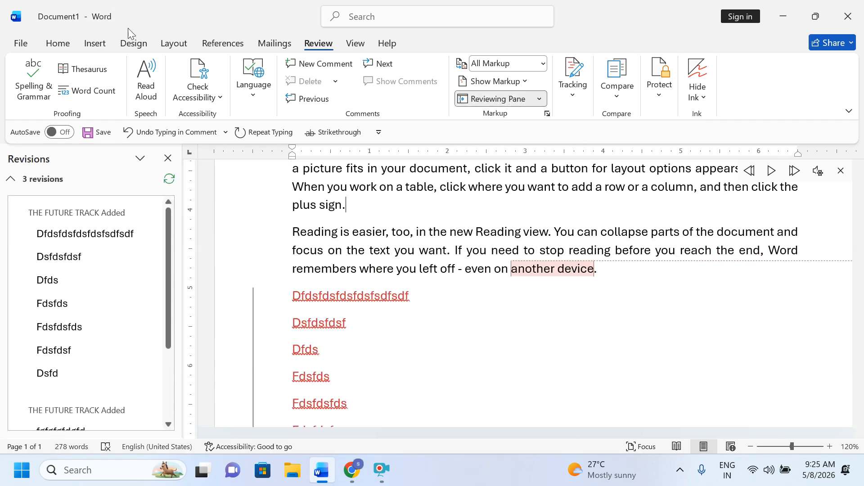
Step: Delete 'table, click where you want to add a' as a tracked change and review it
{"action": "left_click", "coordinate": [168, 158]}
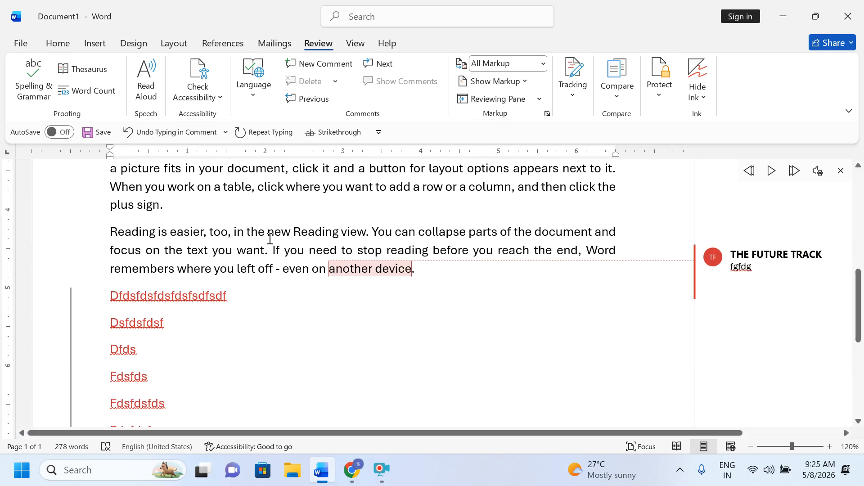
{"action": "left_click_drag", "start_coordinate": [224, 187], "coordinate": [425, 191]}
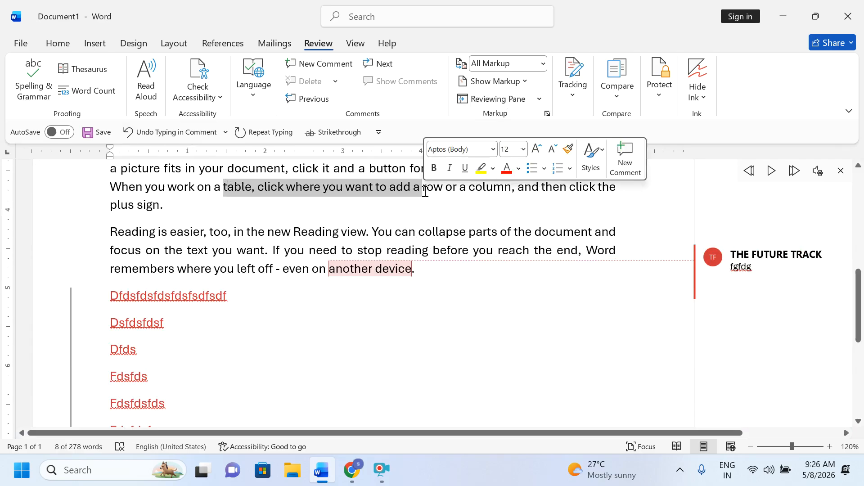
{"action": "key", "text": "Delete"}
{"action": "left_click", "coordinate": [495, 98]}
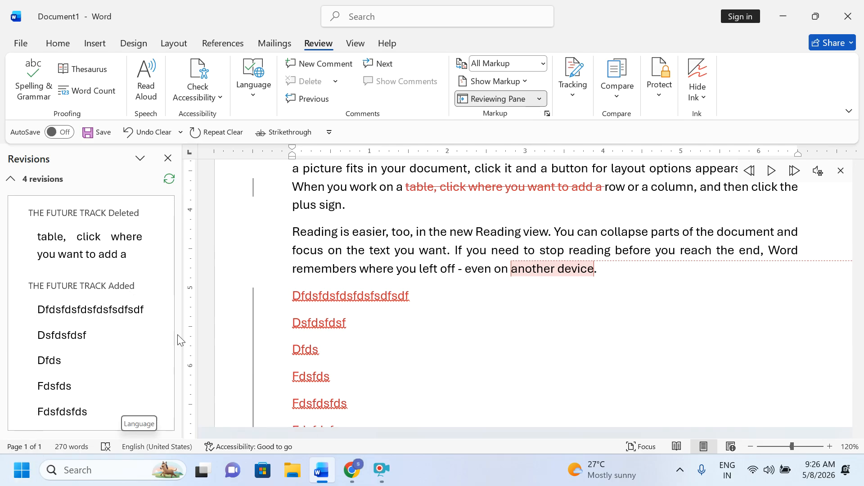
{"action": "left_click", "coordinate": [168, 158]}
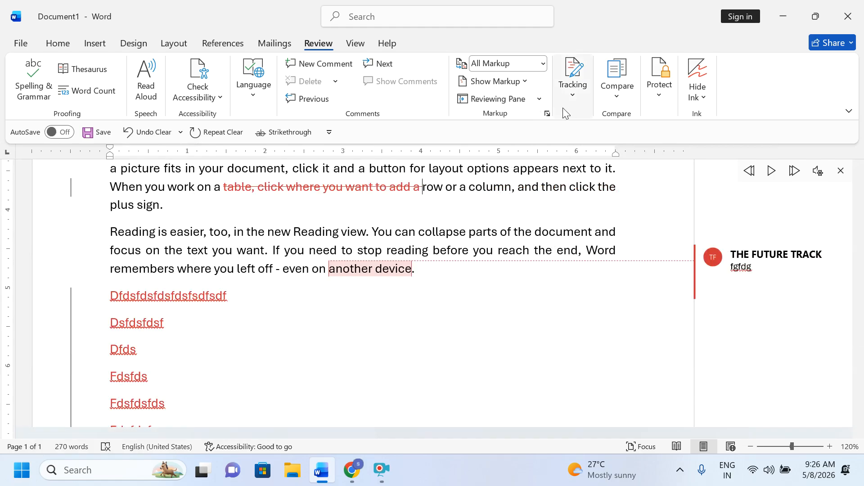
Step: Turn Track Changes off and close the Word window
{"action": "left_click", "coordinate": [580, 101]}
{"action": "left_click", "coordinate": [576, 135]}
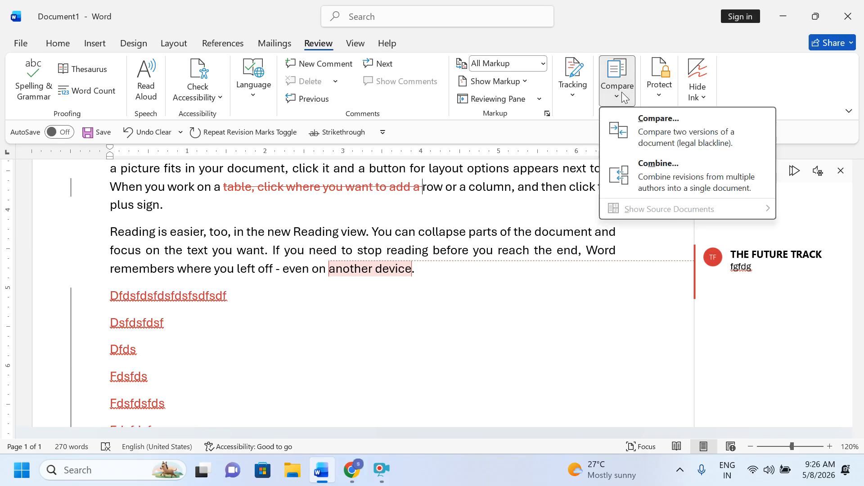
{"action": "left_click", "coordinate": [849, 15]}
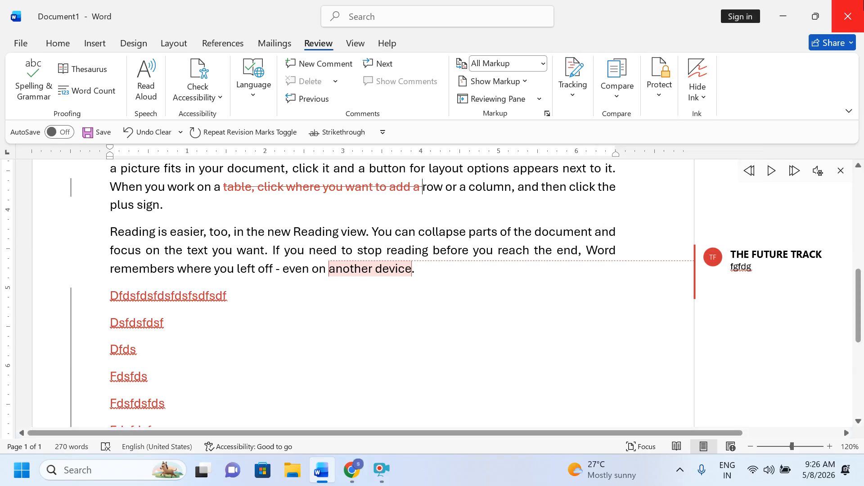
Step: Discard the document's changes and relaunch Word from the Start menu search
{"action": "left_click", "coordinate": [504, 261]}
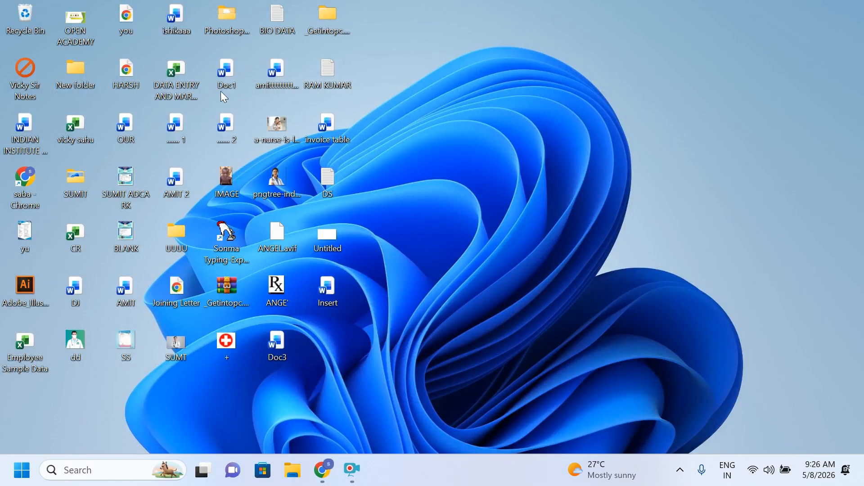
{"action": "left_click_drag", "start_coordinate": [223, 96], "coordinate": [628, 98]}
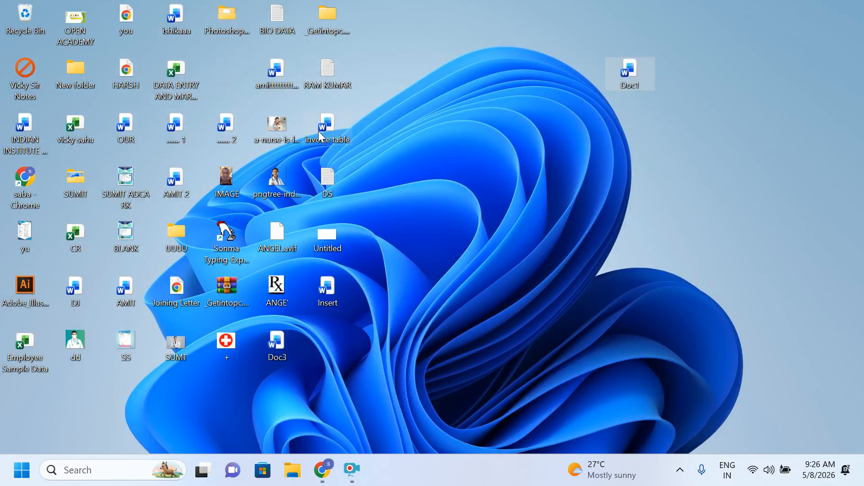
{"action": "left_click", "coordinate": [14, 483]}
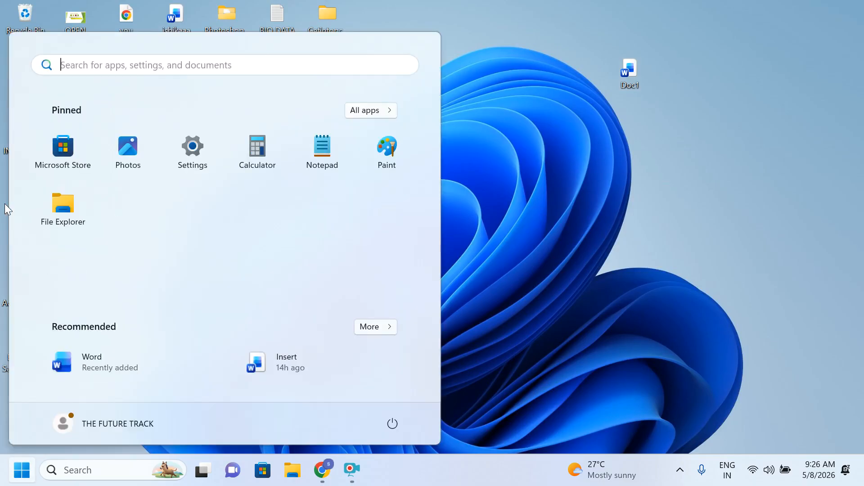
{"action": "type", "text": "word"}
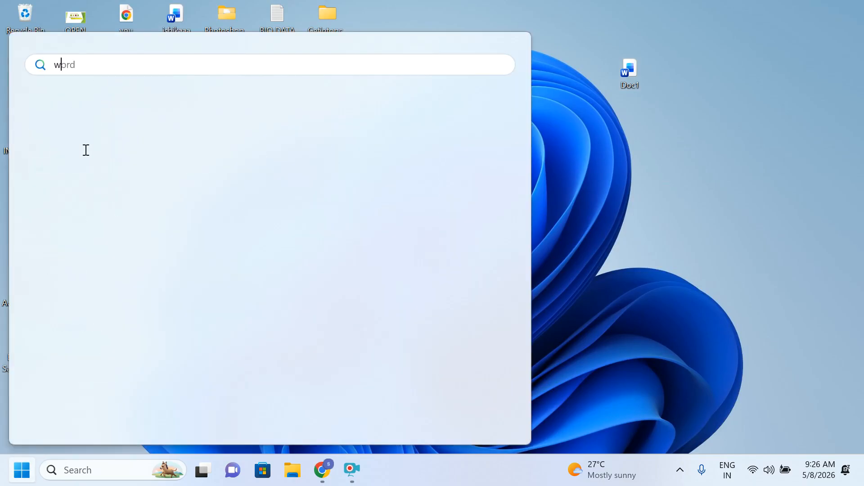
{"action": "left_click", "coordinate": [75, 179]}
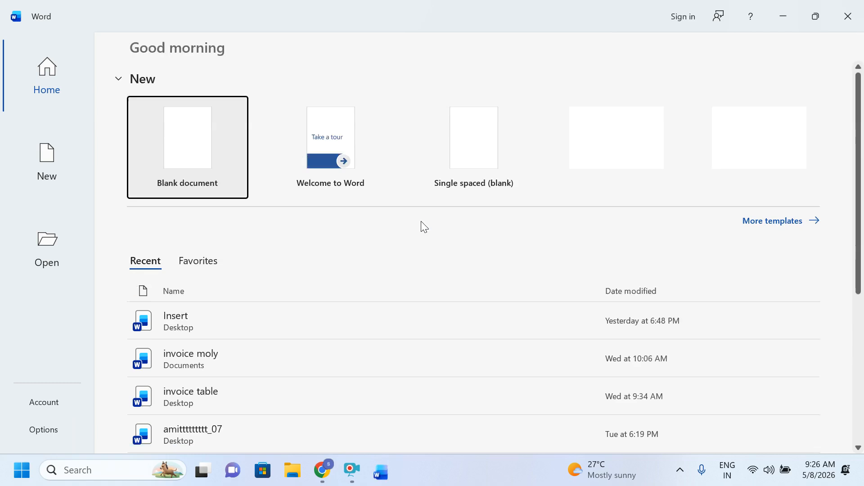
Step: Create a blank document with a title line followed by =rand() sample paragraphs
{"action": "left_click", "coordinate": [199, 162]}
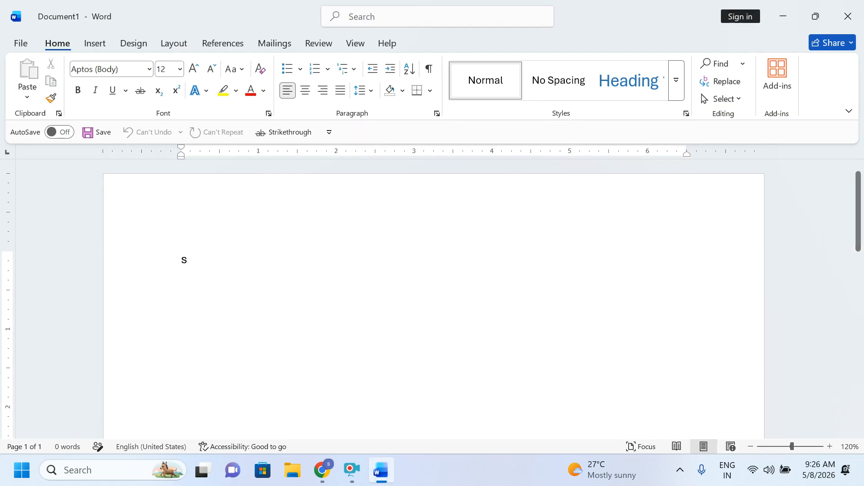
{"action": "type", "text": "sumit"}
{"action": "key", "text": "Return"}
{"action": "type", "text": "="}
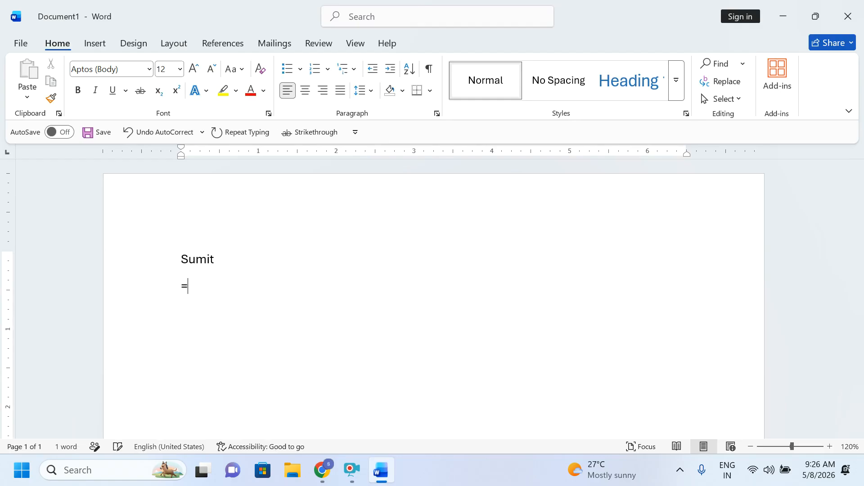
{"action": "type", "text": "rand("}
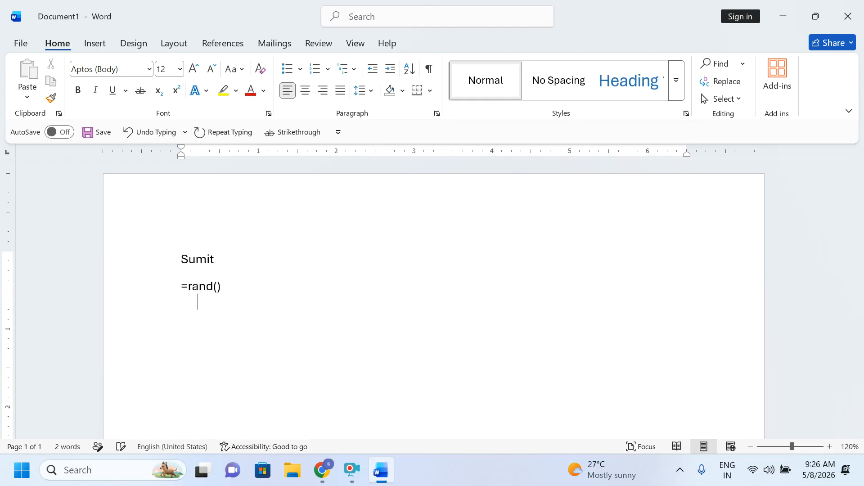
{"action": "type", "text": ")"}
{"action": "key", "text": "Return"}
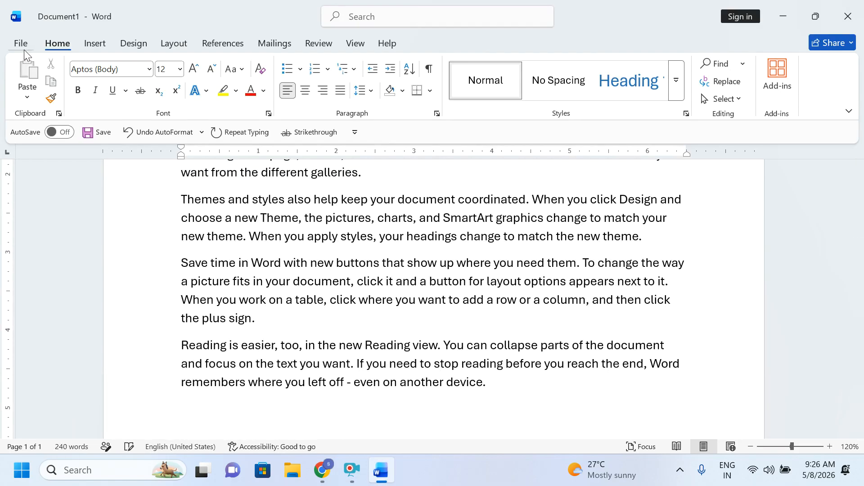
{"action": "left_click", "coordinate": [24, 49]}
Step: Save the document as Sumit inside the SUMIT folder on the Desktop
{"action": "left_click", "coordinate": [46, 225]}
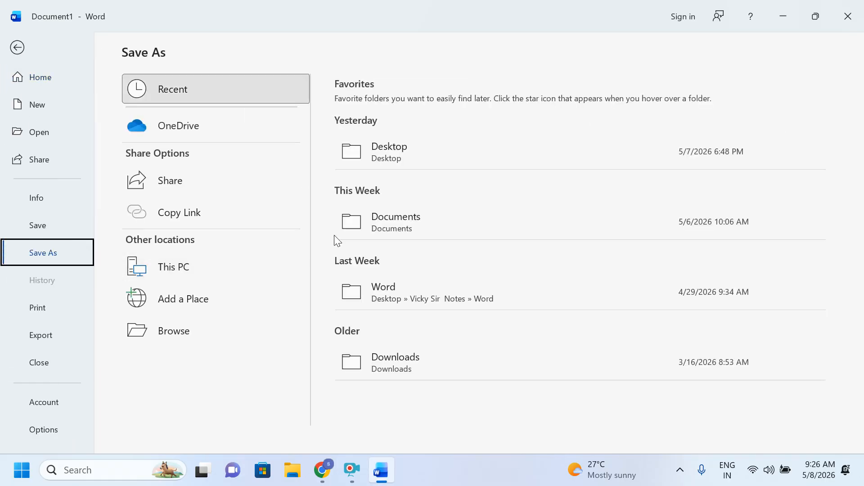
{"action": "left_click", "coordinate": [398, 162]}
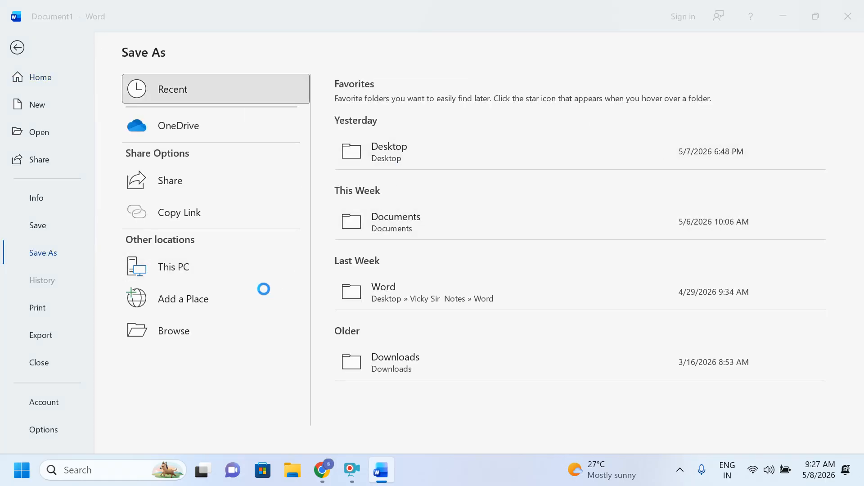
{"action": "left_click", "coordinate": [134, 216]}
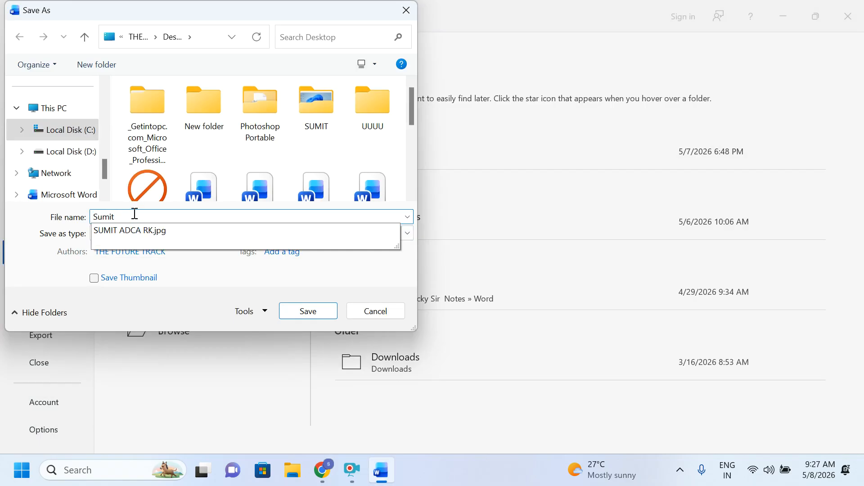
{"action": "left_click", "coordinate": [292, 314]}
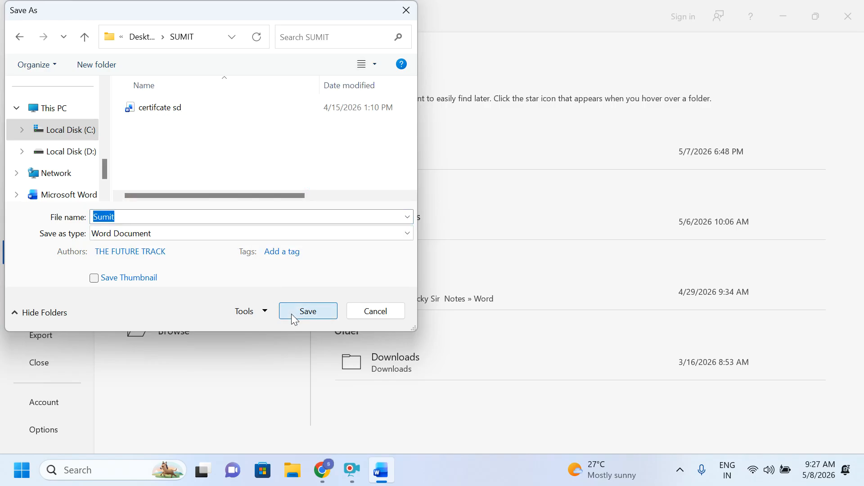
{"action": "left_click", "coordinate": [295, 318]}
Step: Delete the title line at the top of the document
{"action": "scroll", "coordinate": [202, 293], "scroll_direction": "up", "scroll_amount": 3}
{"action": "scroll", "coordinate": [202, 294], "scroll_direction": "up", "scroll_amount": 2}
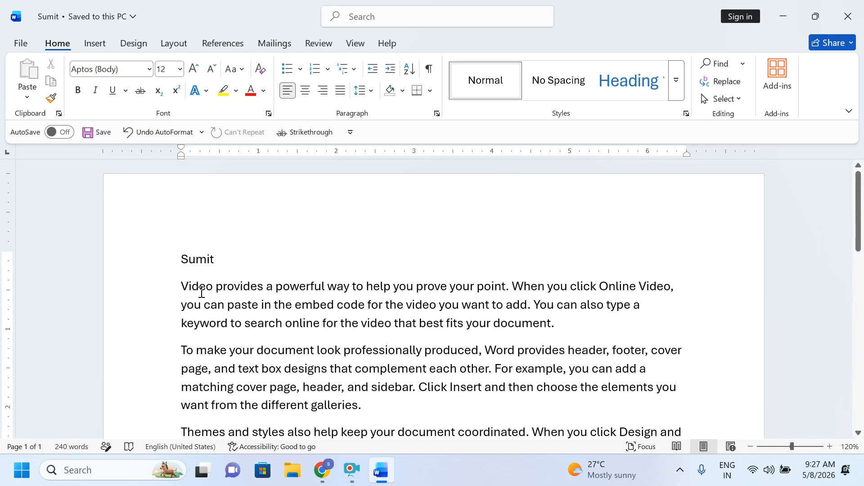
{"action": "left_click_drag", "start_coordinate": [234, 266], "coordinate": [110, 243]}
{"action": "key", "text": "BackSpace"}
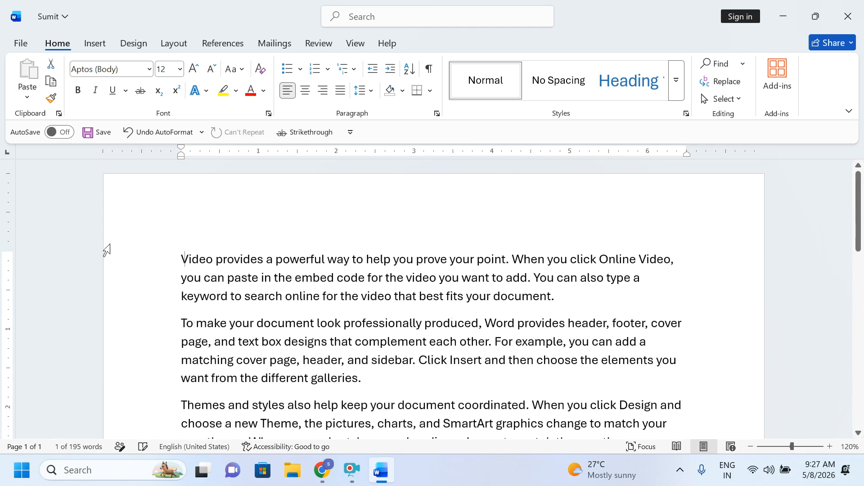
{"action": "left_click", "coordinate": [20, 44]}
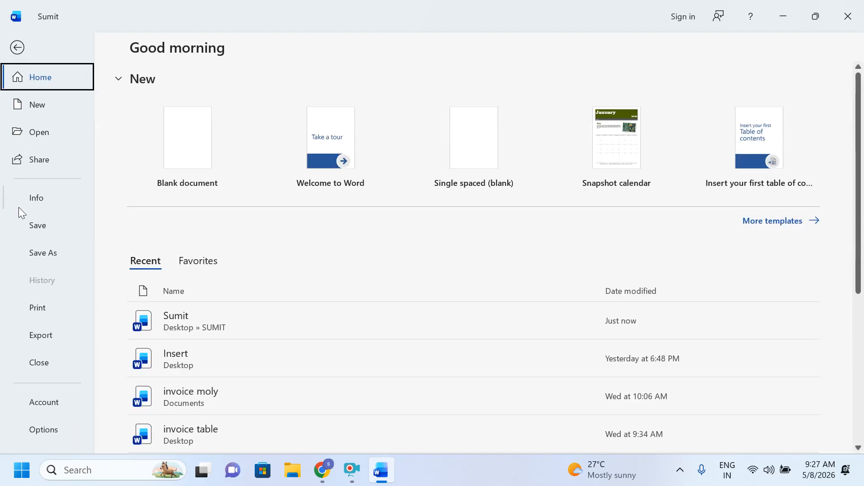
Step: Save a copy as Sumit 2 on the Desktop and close Word
{"action": "left_click", "coordinate": [37, 257]}
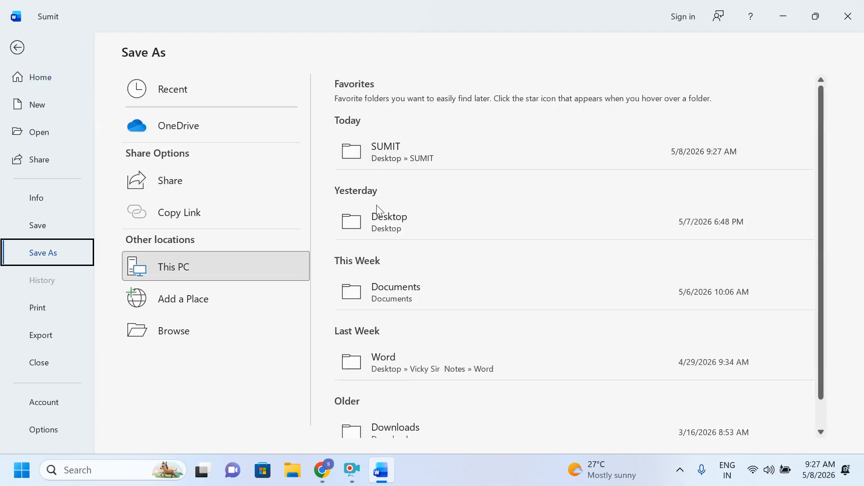
{"action": "left_click", "coordinate": [374, 221]}
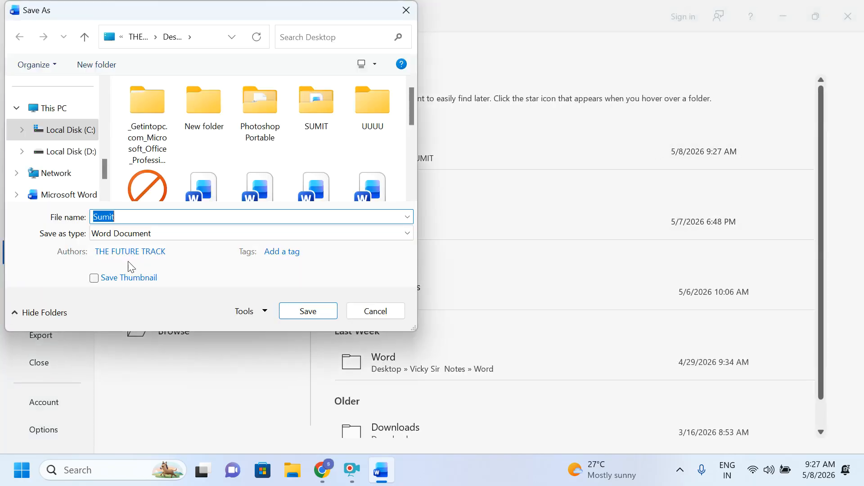
{"action": "type", "text": "Sumit"}
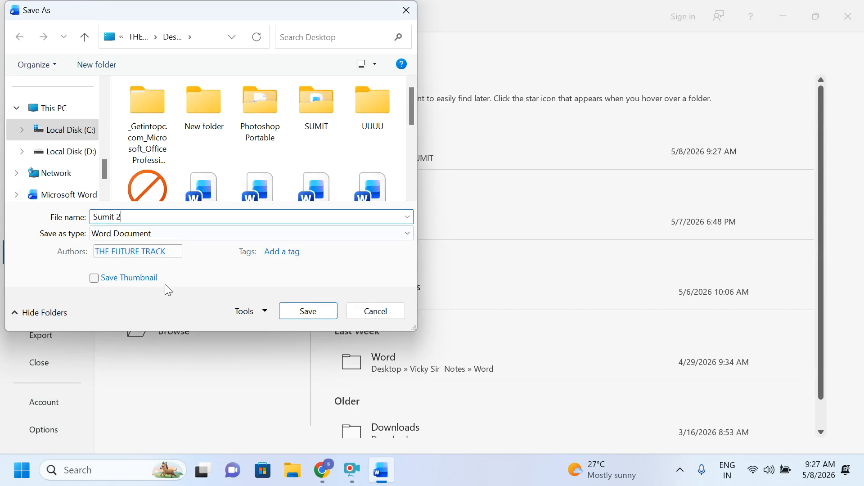
{"action": "left_click", "coordinate": [294, 314]}
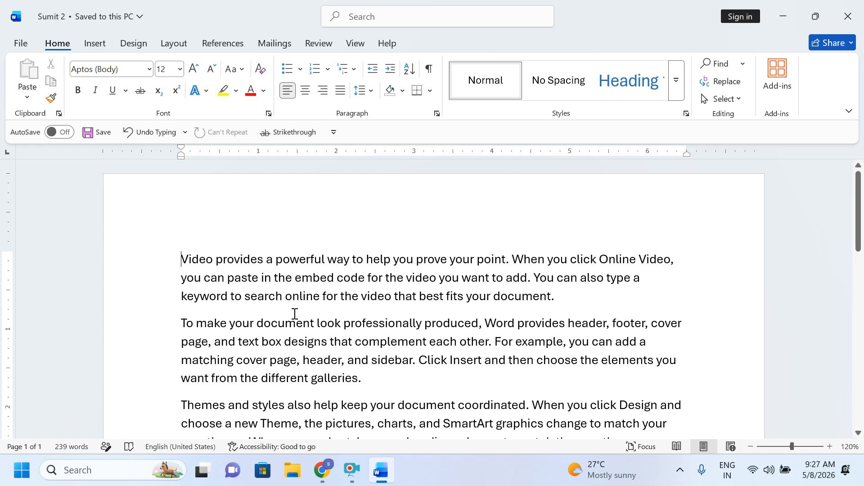
{"action": "left_click", "coordinate": [849, 16]}
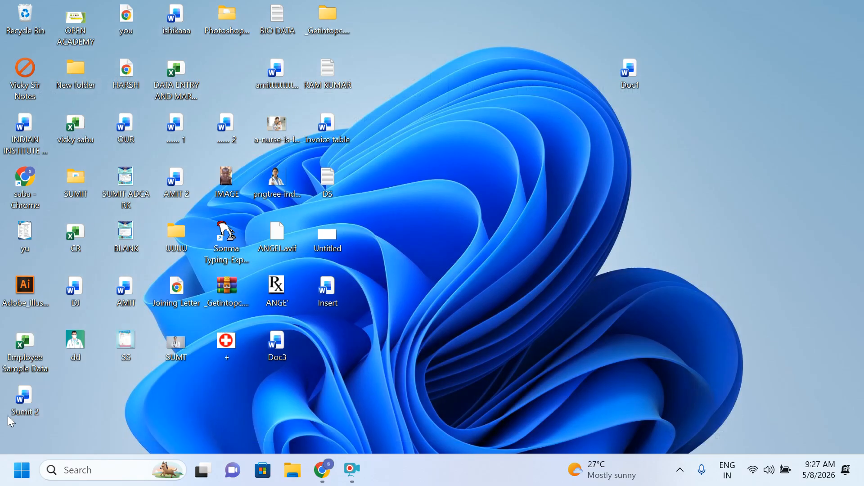
Step: Launch Word from Start search, create a blank document, and show the Review tab
{"action": "left_click", "coordinate": [18, 482]}
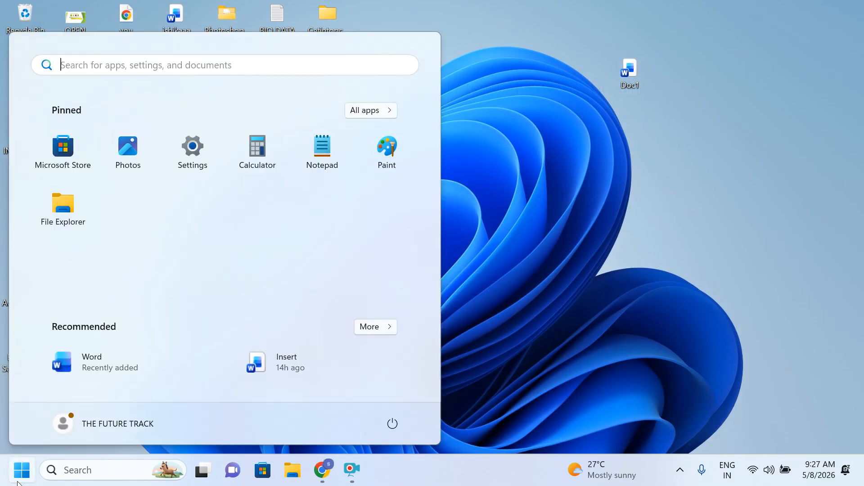
{"action": "type", "text": "w"}
{"action": "left_click", "coordinate": [77, 173]}
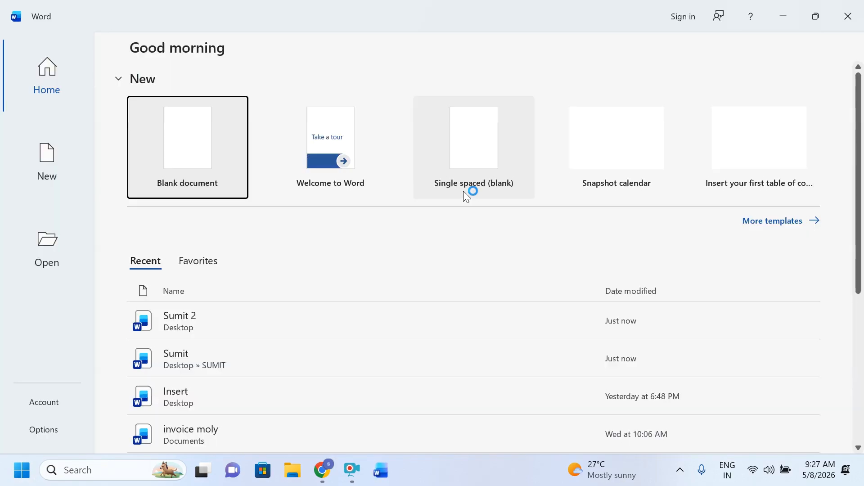
{"action": "left_click", "coordinate": [218, 160]}
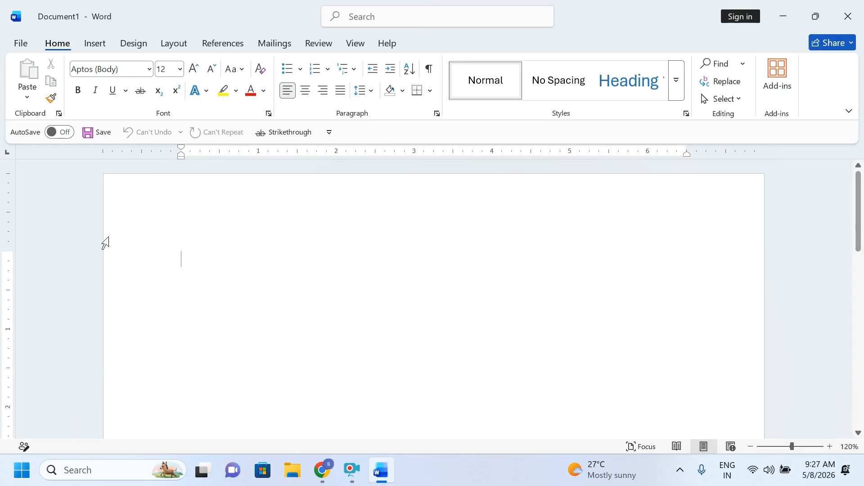
{"action": "left_click", "coordinate": [322, 45]}
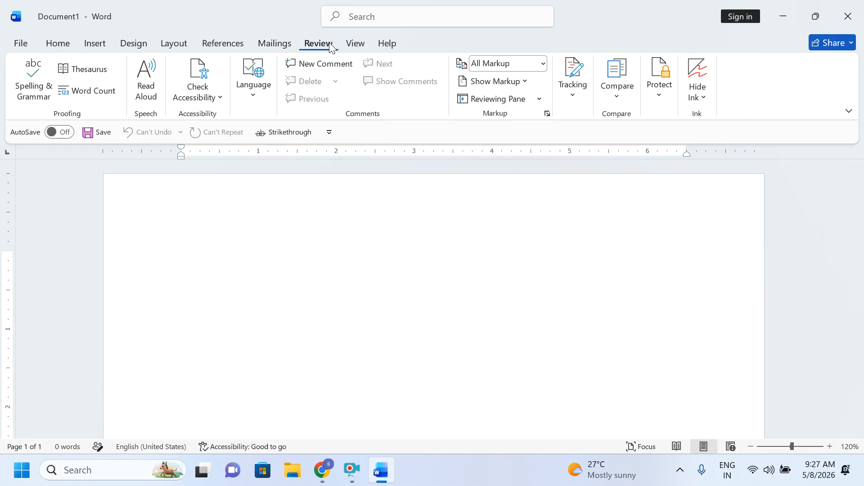
Step: Open Compare Documents and browse the Desktop for the original document
{"action": "left_click", "coordinate": [622, 90]}
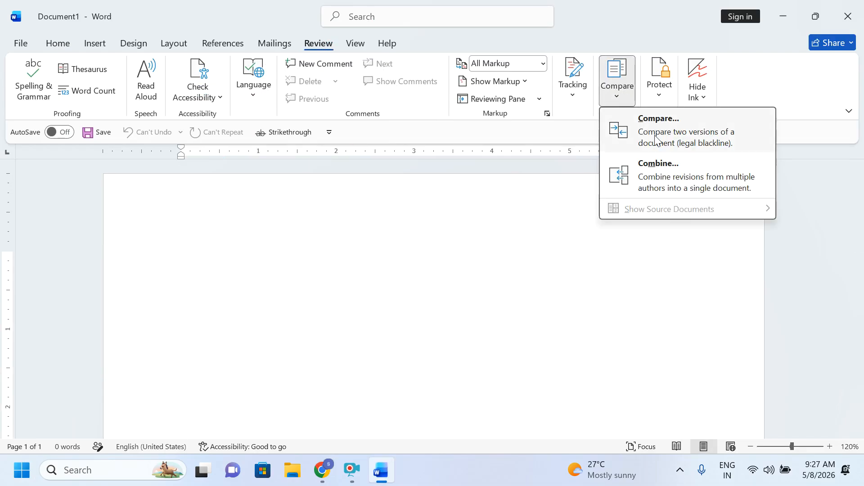
{"action": "left_click", "coordinate": [655, 139]}
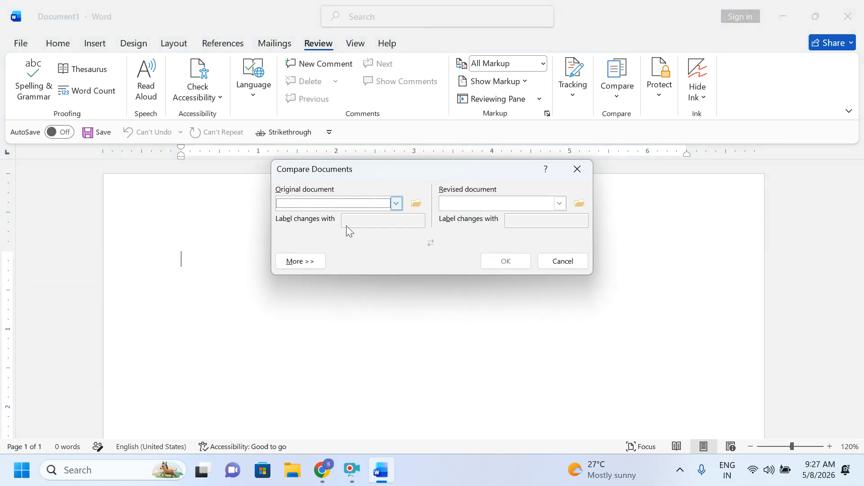
{"action": "left_click", "coordinate": [416, 204]}
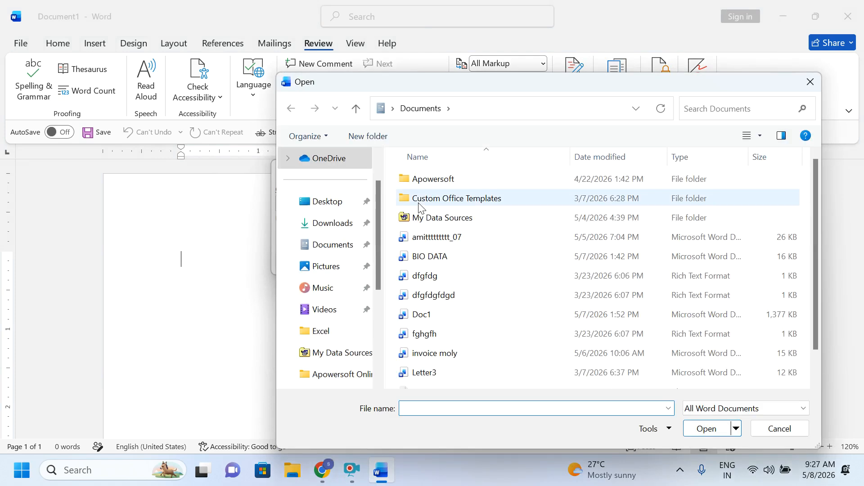
{"action": "left_click_drag", "start_coordinate": [817, 341], "coordinate": [817, 366]}
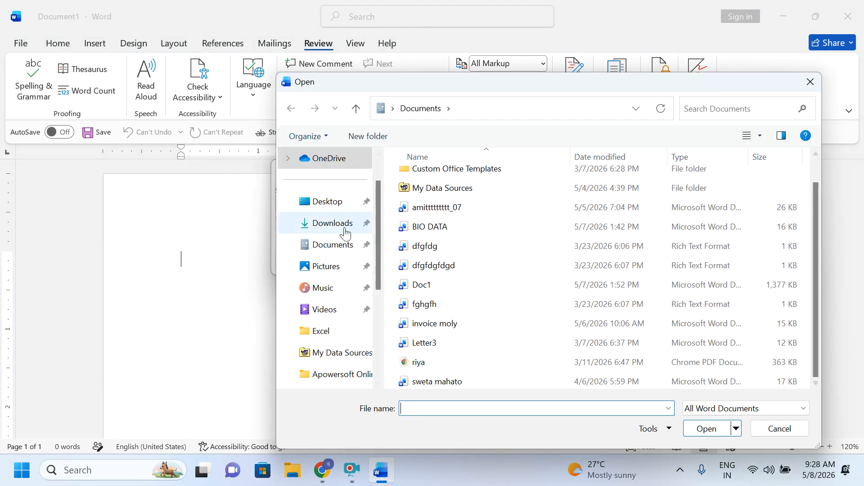
{"action": "left_click", "coordinate": [315, 202]}
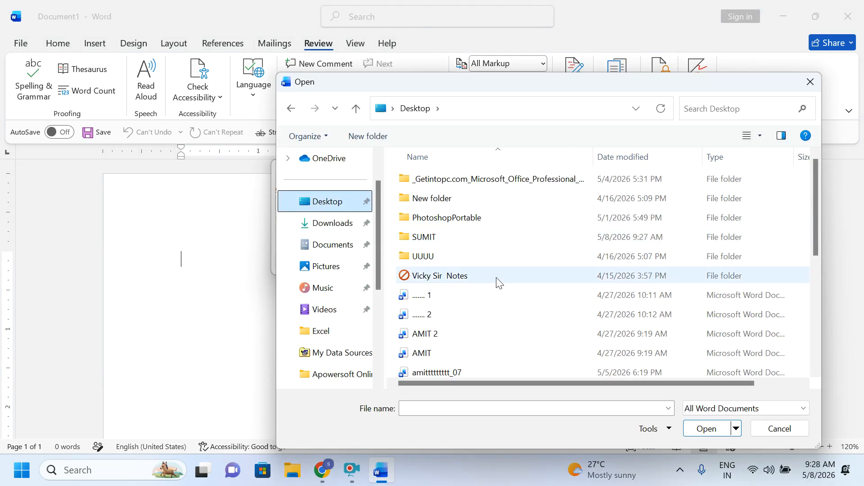
Step: Go into the SUMIT folder and set Sumit.docx as the original document
{"action": "scroll", "coordinate": [460, 309], "scroll_direction": "down", "scroll_amount": 1}
{"action": "scroll", "coordinate": [460, 315], "scroll_direction": "down", "scroll_amount": 1}
{"action": "scroll", "coordinate": [457, 342], "scroll_direction": "down", "scroll_amount": 2}
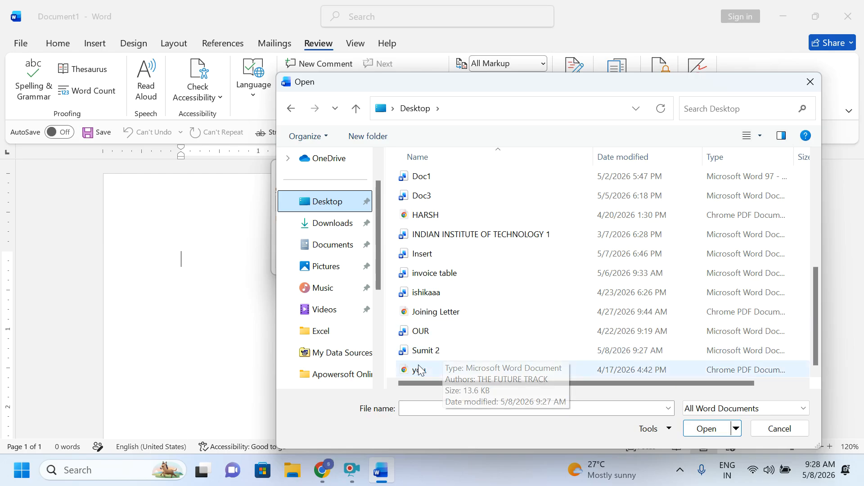
{"action": "scroll", "coordinate": [454, 349], "scroll_direction": "up", "scroll_amount": 1}
{"action": "scroll", "coordinate": [455, 349], "scroll_direction": "down", "scroll_amount": 1}
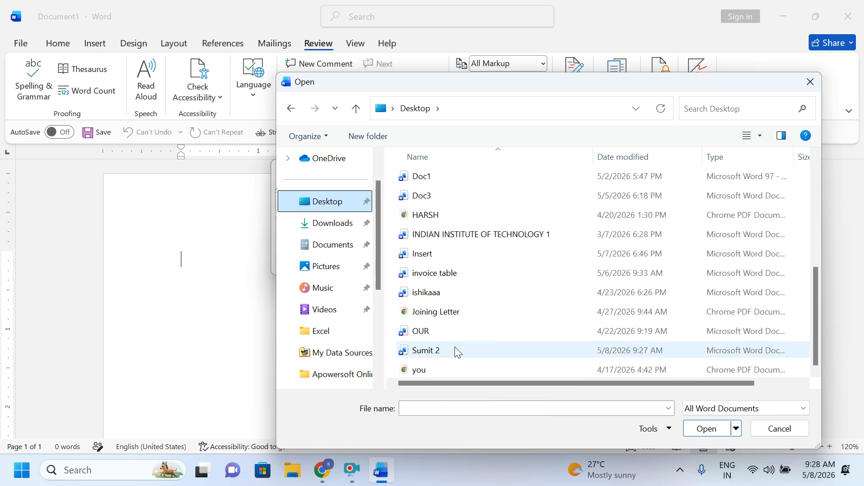
{"action": "scroll", "coordinate": [464, 358], "scroll_direction": "up", "scroll_amount": 4}
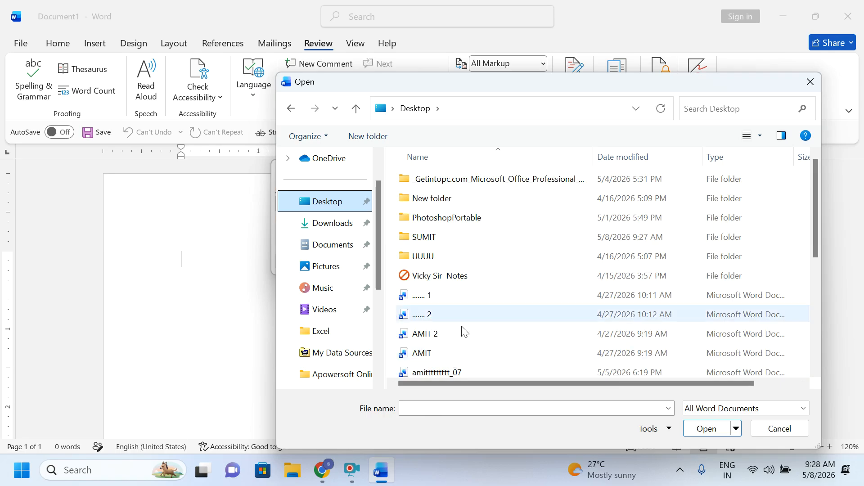
{"action": "scroll", "coordinate": [456, 315], "scroll_direction": "down", "scroll_amount": 3}
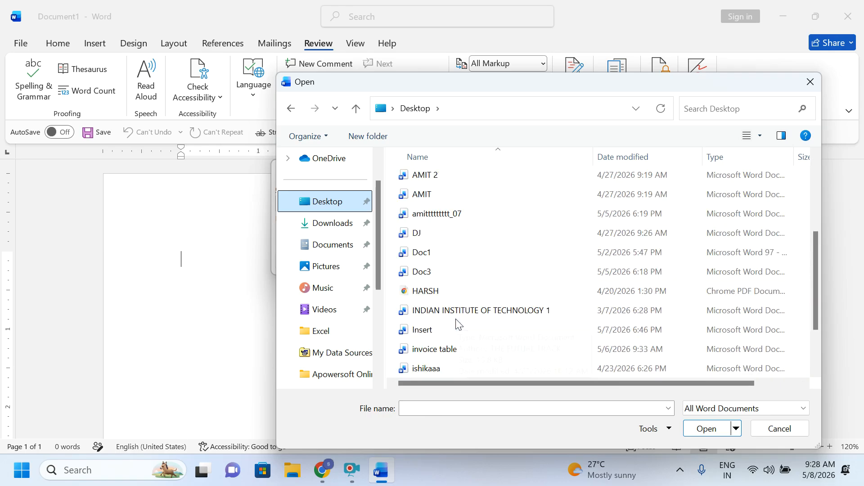
{"action": "scroll", "coordinate": [458, 324], "scroll_direction": "down", "scroll_amount": 1}
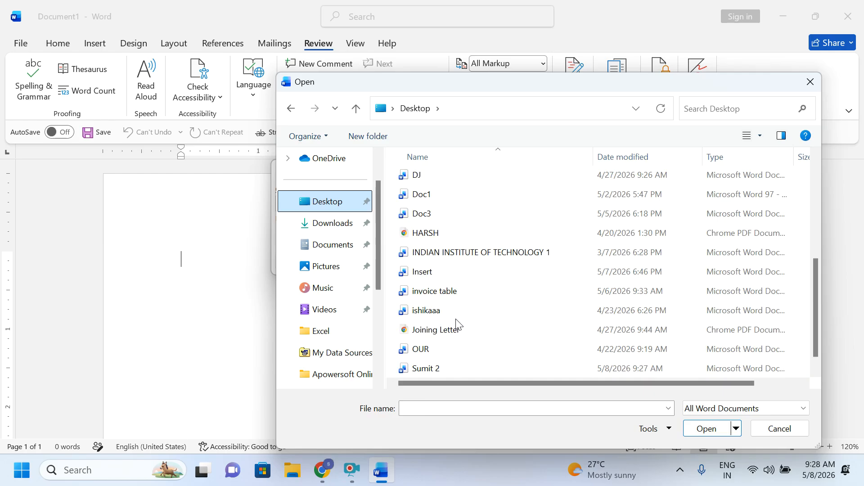
{"action": "scroll", "coordinate": [457, 325], "scroll_direction": "down", "scroll_amount": 1}
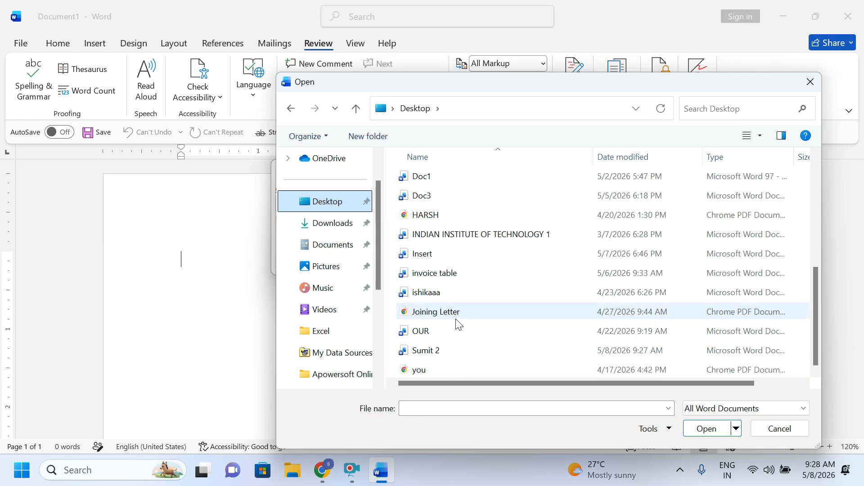
{"action": "scroll", "coordinate": [444, 318], "scroll_direction": "up", "scroll_amount": 5}
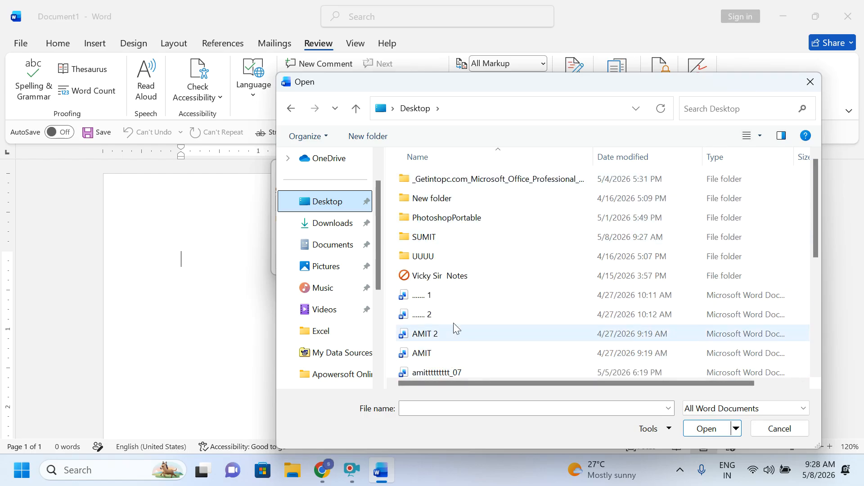
{"action": "scroll", "coordinate": [450, 351], "scroll_direction": "down", "scroll_amount": 5}
{"action": "left_click", "coordinate": [438, 408]}
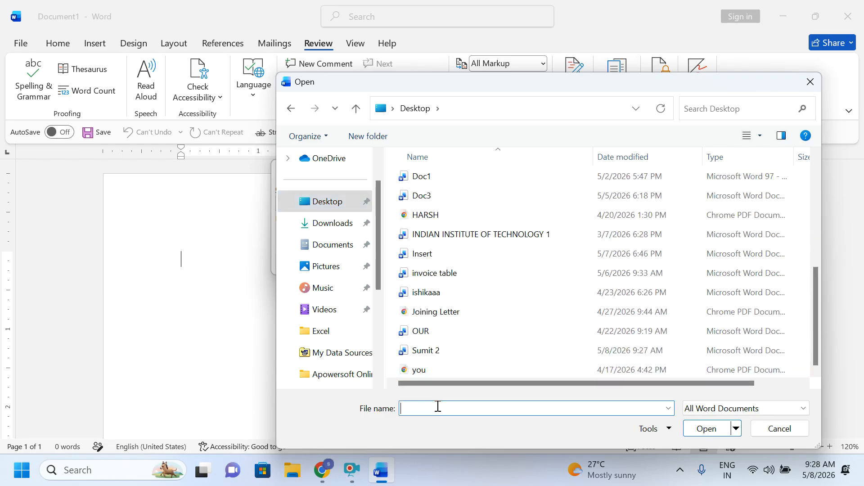
{"action": "type", "text": "sumit"}
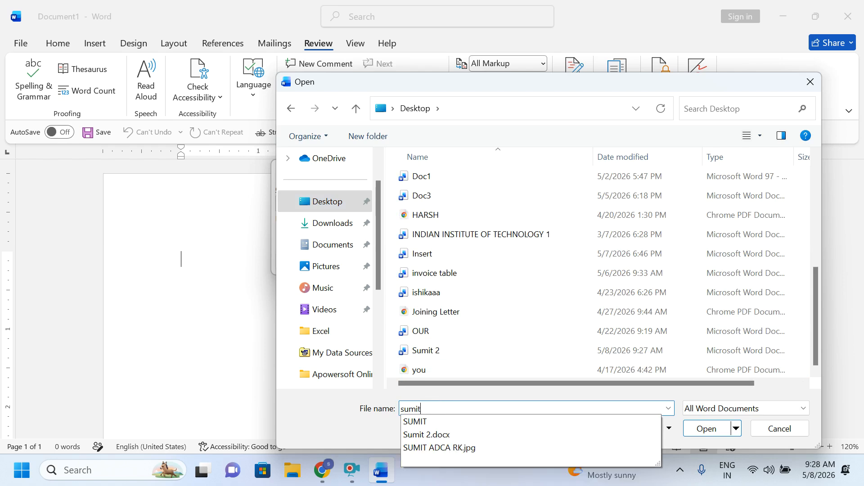
{"action": "left_click", "coordinate": [436, 422]}
{"action": "left_click", "coordinate": [706, 429]}
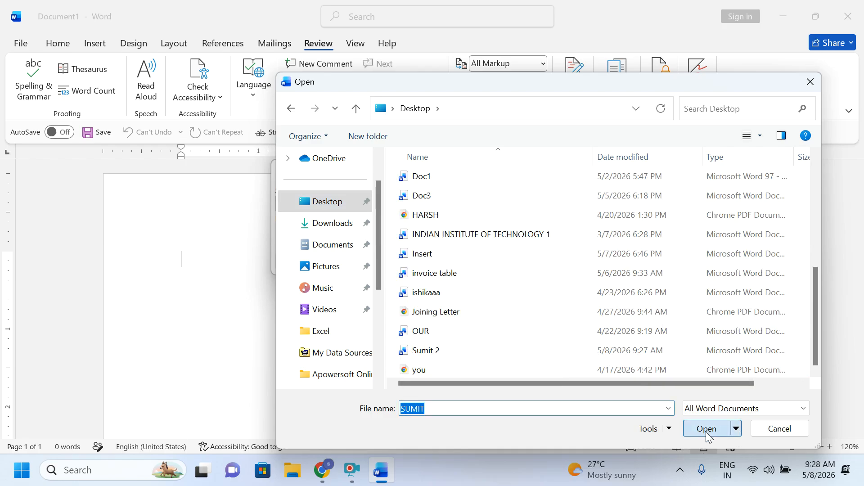
{"action": "left_click", "coordinate": [467, 220]}
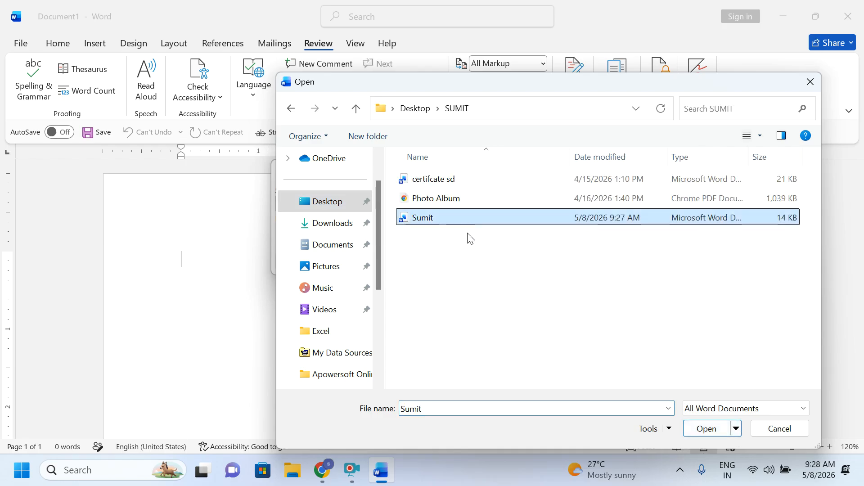
{"action": "left_click", "coordinate": [707, 430]}
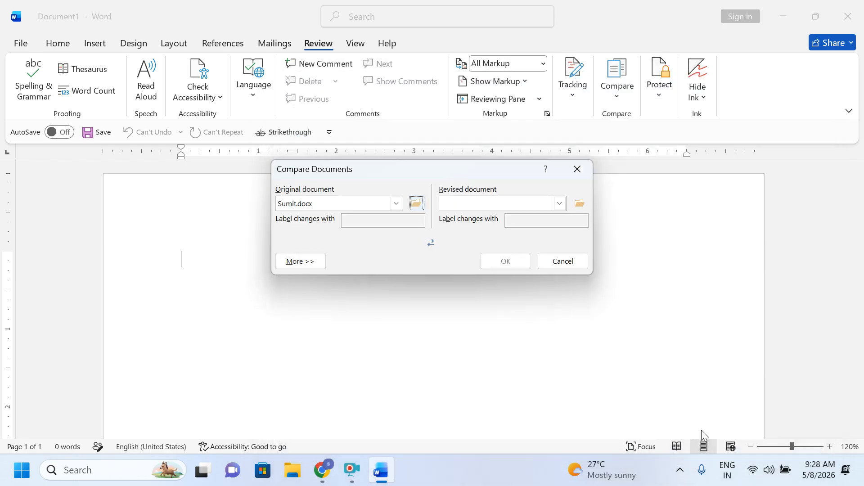
Step: Pick Sumit 2.docx from the Desktop as the revised document and run the comparison
{"action": "left_click", "coordinate": [581, 205]}
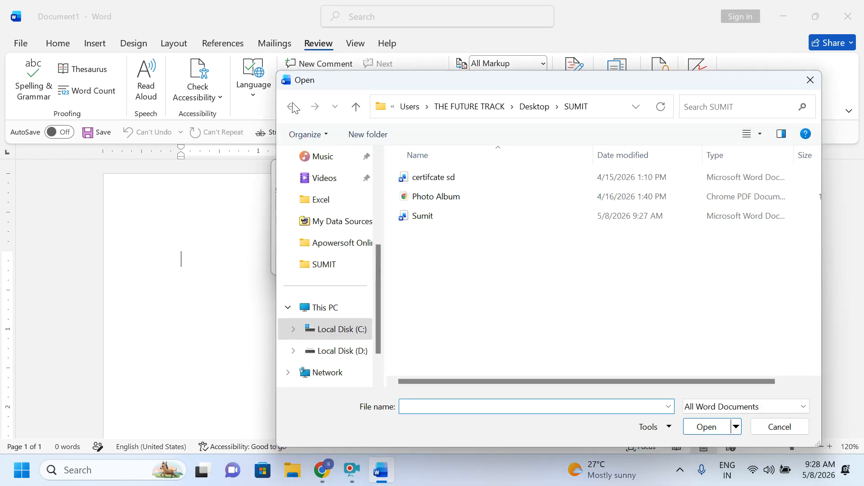
{"action": "left_click", "coordinate": [355, 107]}
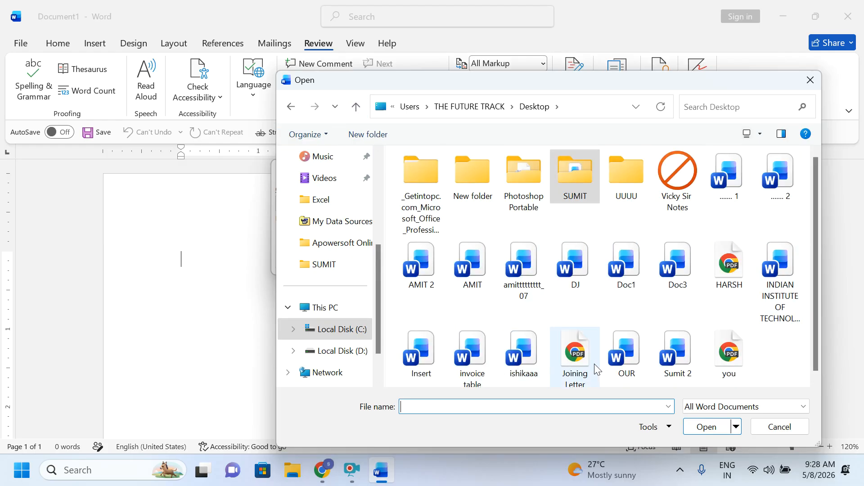
{"action": "left_click", "coordinate": [696, 356]}
{"action": "left_click", "coordinate": [707, 427]}
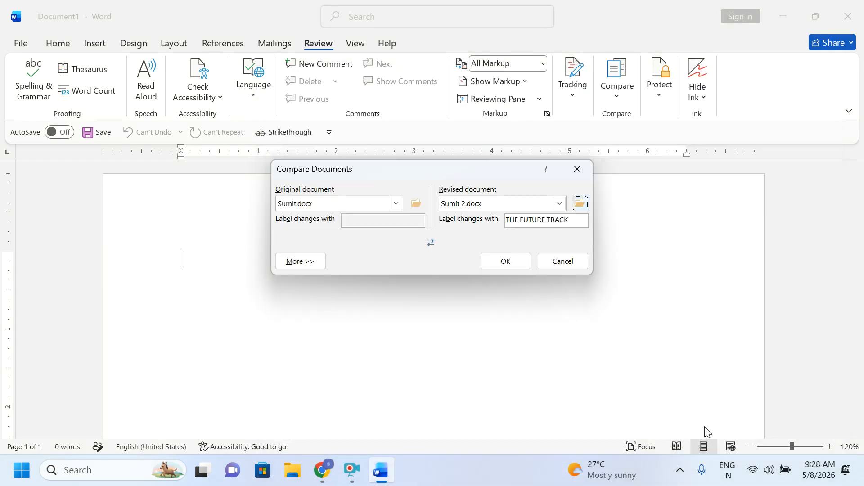
{"action": "left_click", "coordinate": [503, 262]}
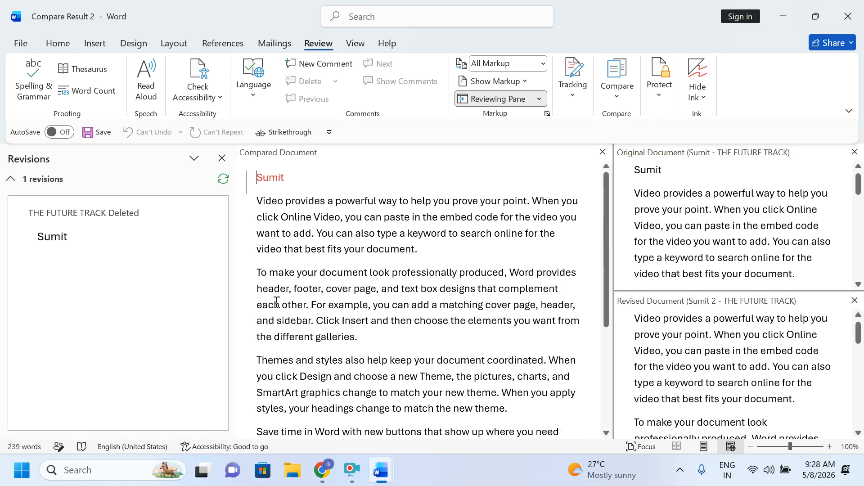
Step: Inspect the deleted 'Sumit' heading in Compare Result 2, then close it without saving
{"action": "left_click_drag", "start_coordinate": [312, 179], "coordinate": [239, 176]}
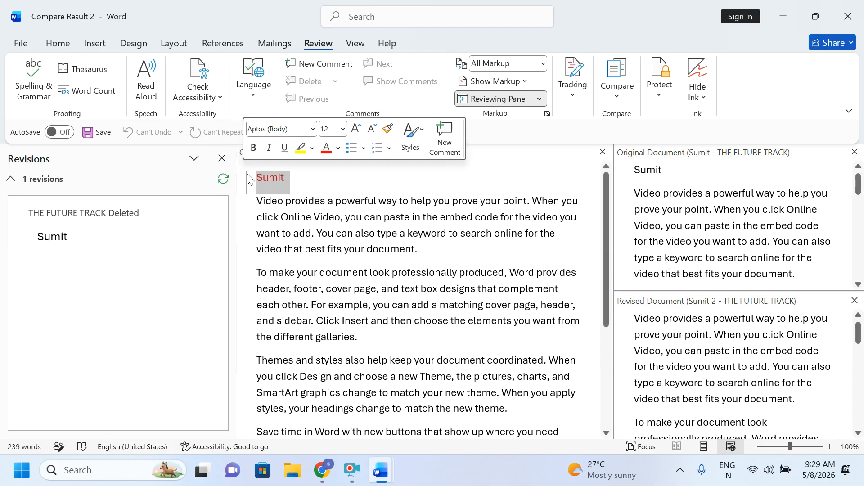
{"action": "left_click_drag", "start_coordinate": [264, 204], "coordinate": [434, 449]}
{"action": "scroll", "coordinate": [427, 401], "scroll_direction": "up", "scroll_amount": 3}
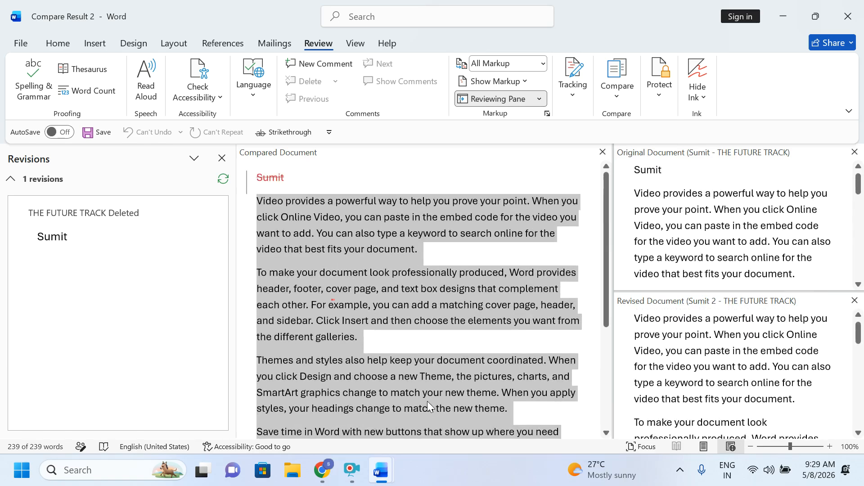
{"action": "left_click_drag", "start_coordinate": [296, 179], "coordinate": [235, 172]}
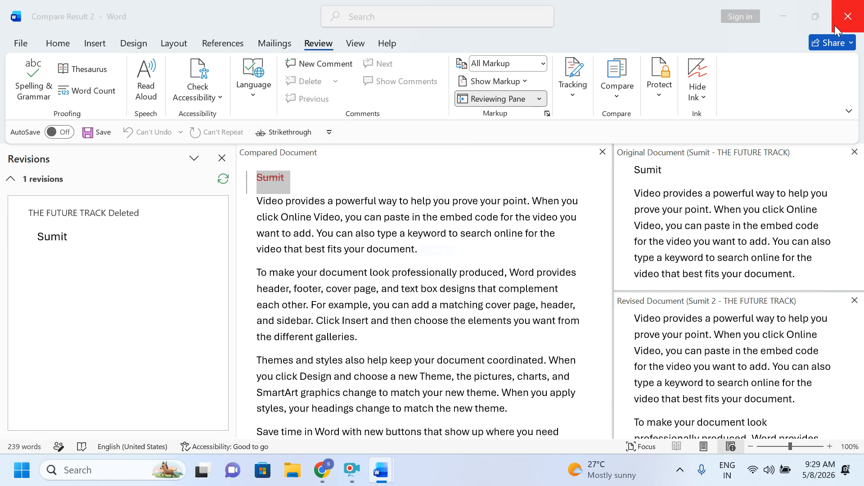
{"action": "left_click", "coordinate": [848, 16]}
{"action": "left_click", "coordinate": [501, 261]}
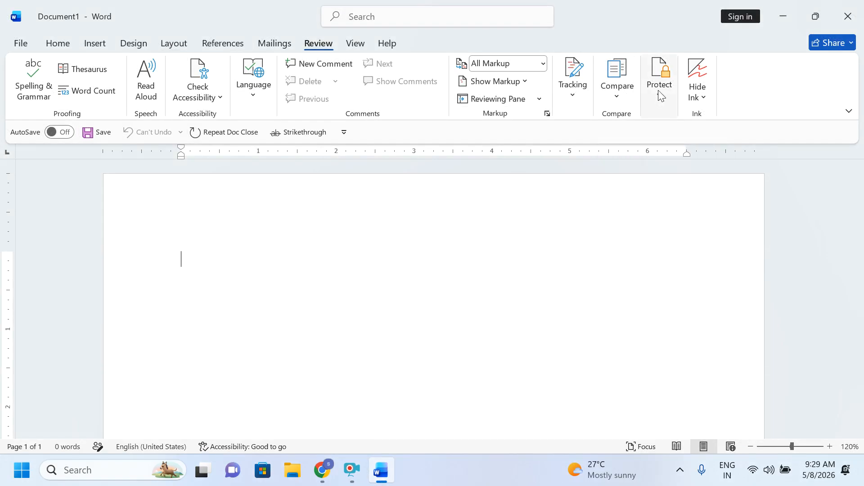
Step: Generate random sample paragraphs with =rand(), correcting an initial typo
{"action": "type", "text": "=kjfkdjf"}
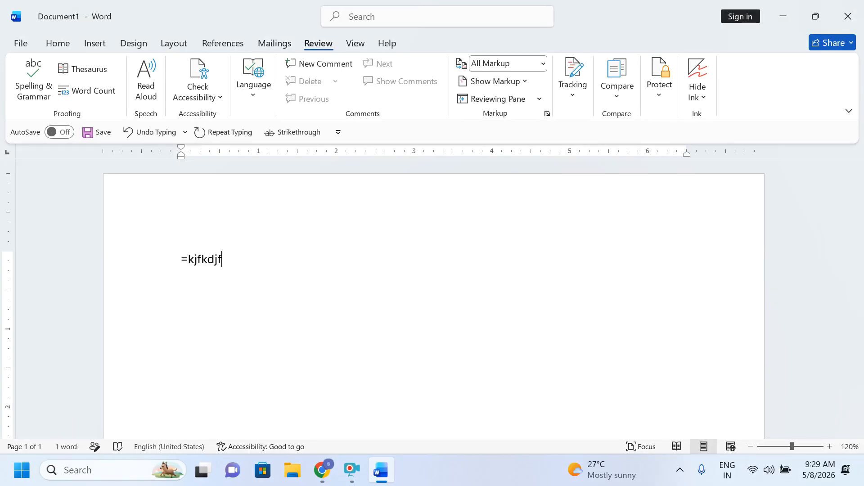
{"action": "key", "text": "BackSpace"}
{"action": "key", "text": "BackSpace"}
{"action": "key", "text": "BackSpace"}
{"action": "key", "text": "BackSpace"}
{"action": "key", "text": "BackSpace"}
{"action": "key", "text": "BackSpace"}
{"action": "key", "text": "BackSpace"}
{"action": "type", "text": "=rand()"}
{"action": "key", "text": "Return"}
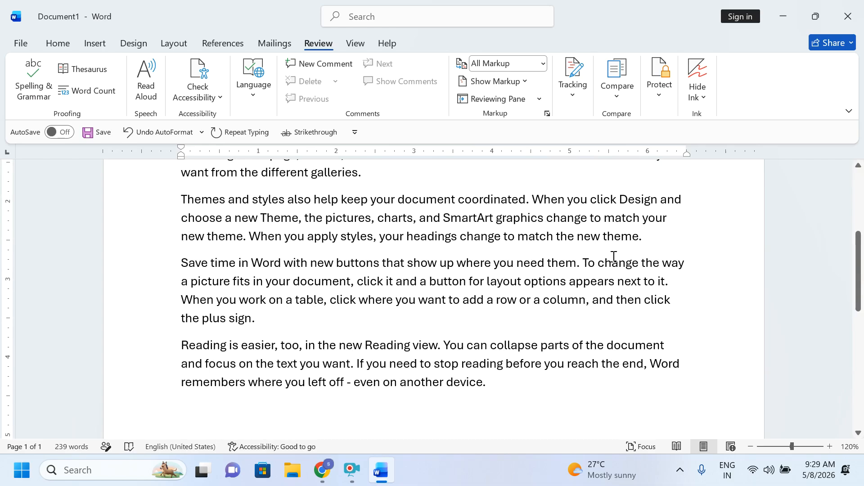
Step: Restrict editing to 'No changes (Read only)' in the Restrict Editing pane
{"action": "left_click", "coordinate": [658, 92]}
{"action": "left_click", "coordinate": [700, 152]}
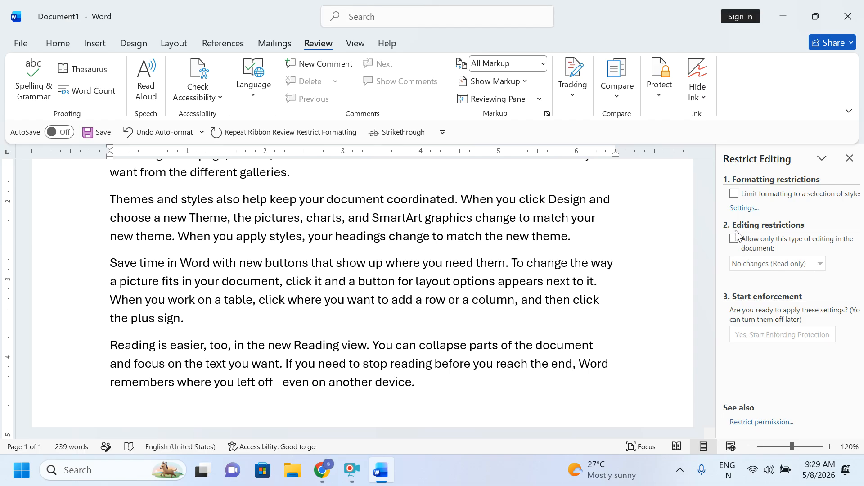
{"action": "left_click", "coordinate": [737, 238]}
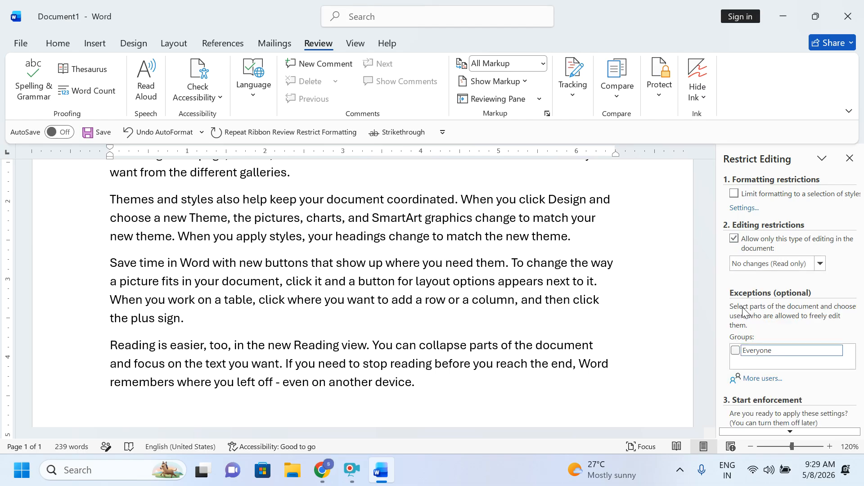
{"action": "left_click", "coordinate": [789, 266]}
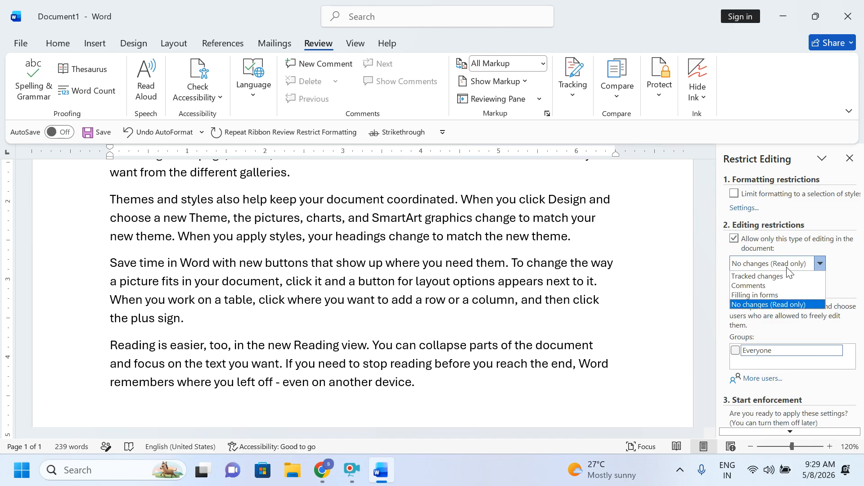
{"action": "left_click", "coordinate": [757, 306]}
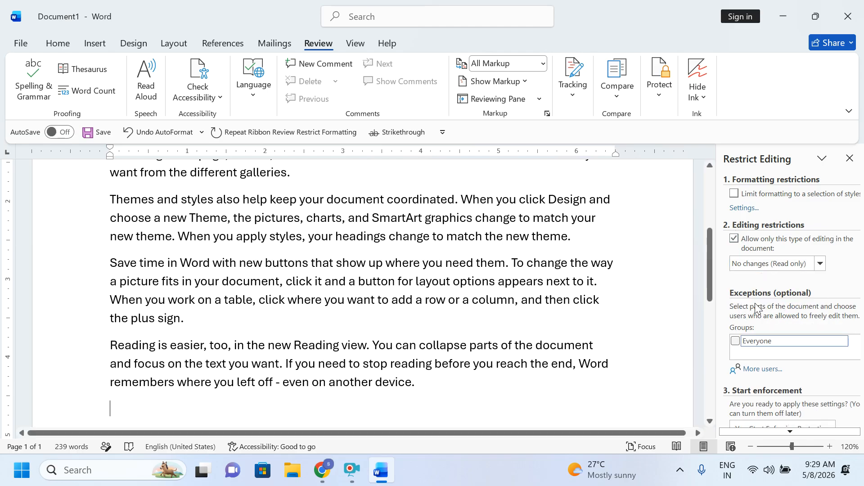
{"action": "left_click", "coordinate": [790, 431]}
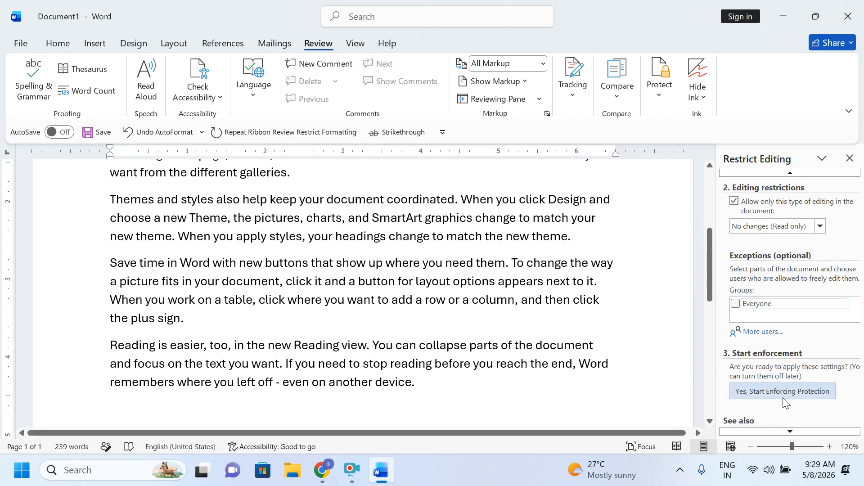
Step: Start enforcing protection, entering and confirming the document password
{"action": "left_click", "coordinate": [810, 392]}
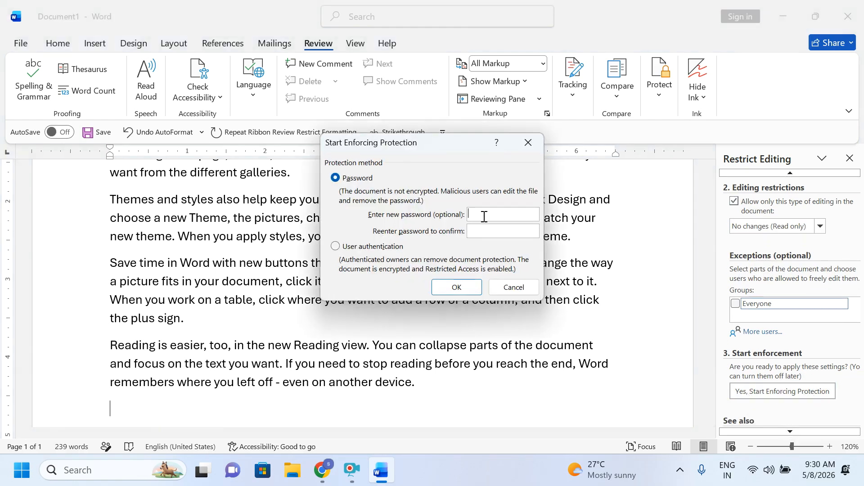
{"action": "type", "text": "123"}
{"action": "left_click", "coordinate": [476, 231]}
{"action": "type", "text": "123"}
{"action": "left_click", "coordinate": [466, 288]}
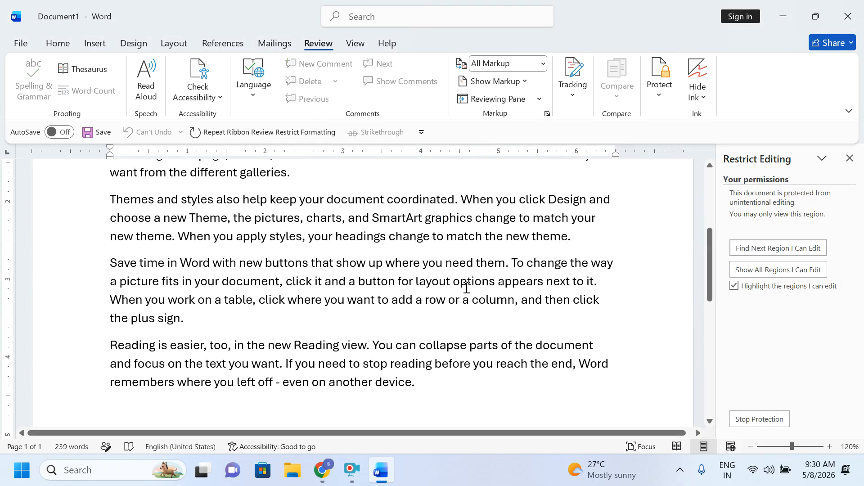
Step: Verify the text is locked by selecting paragraphs and trying the Home, Insert and Design tabs
{"action": "left_click", "coordinate": [425, 392]}
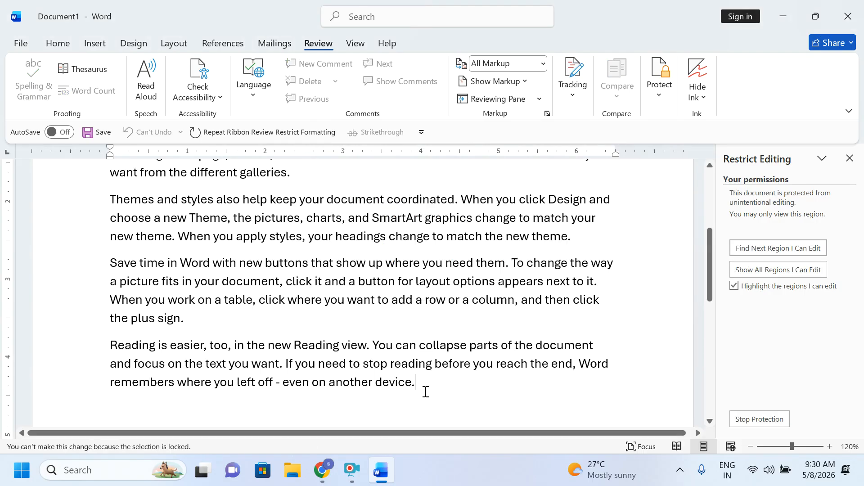
{"action": "left_click_drag", "start_coordinate": [209, 262], "coordinate": [464, 396]}
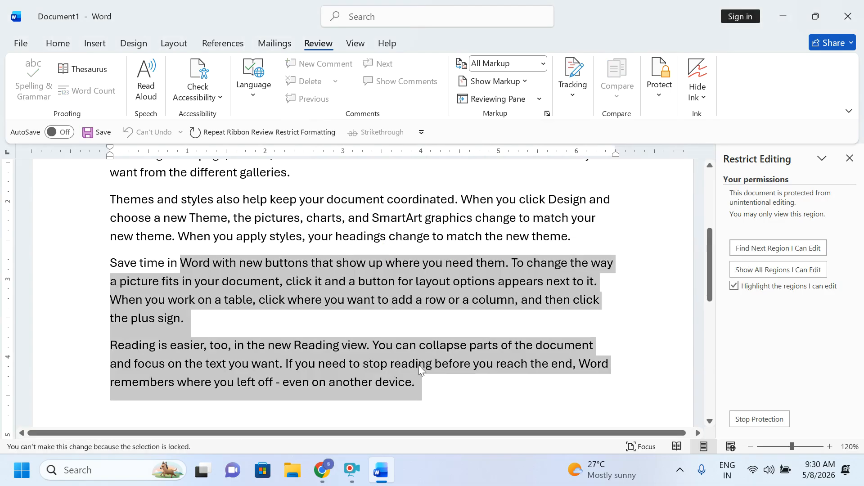
{"action": "left_click", "coordinate": [54, 43]}
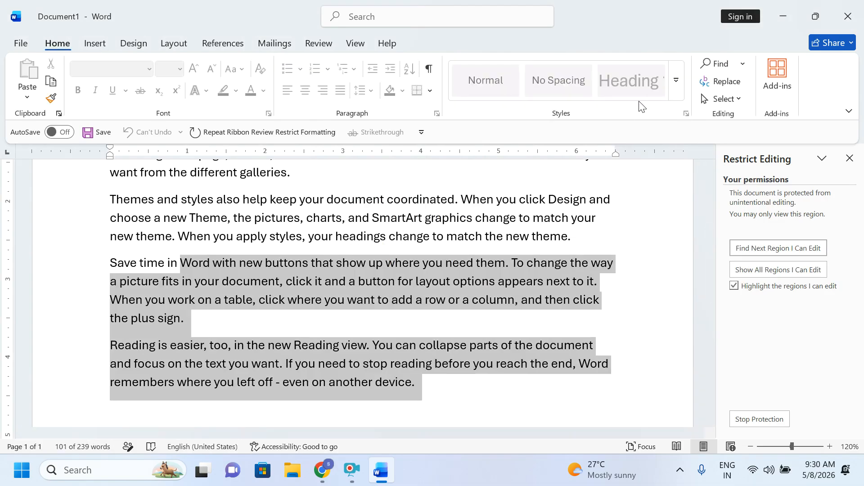
{"action": "left_click", "coordinate": [94, 44]}
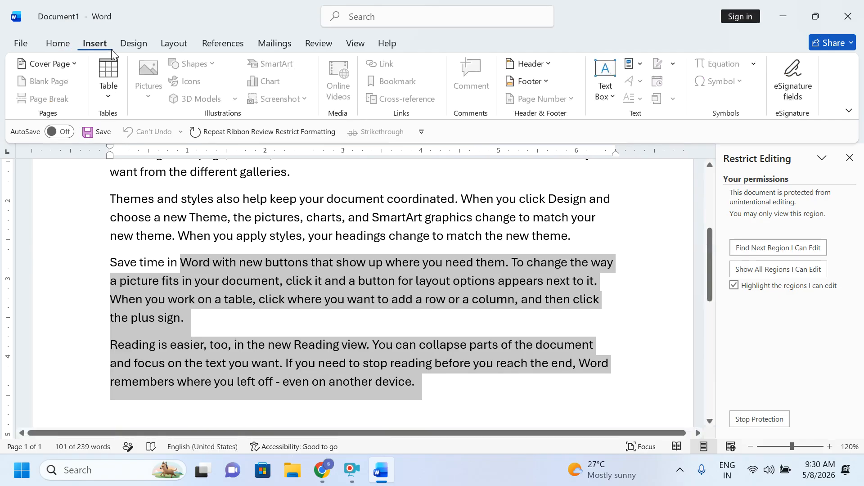
{"action": "left_click", "coordinate": [132, 45]}
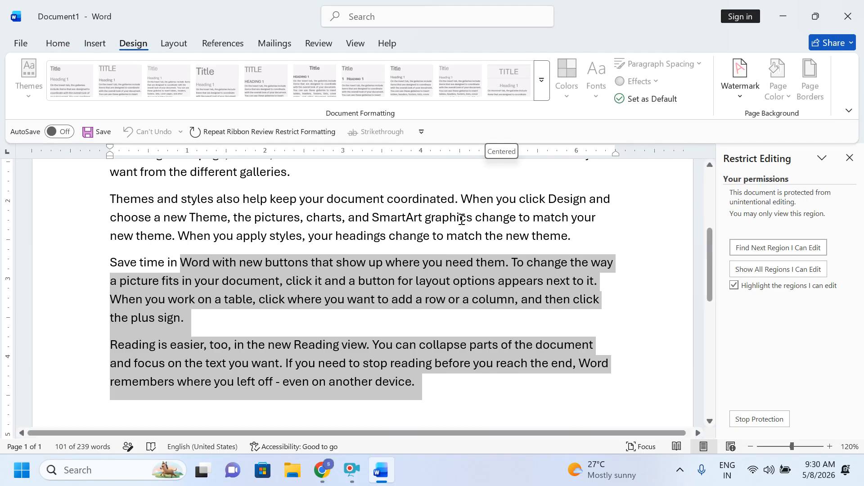
Step: Stop protection by entering the document password
{"action": "left_click", "coordinate": [762, 418]}
{"action": "type", "text": "123"}
{"action": "key", "text": "Return"}
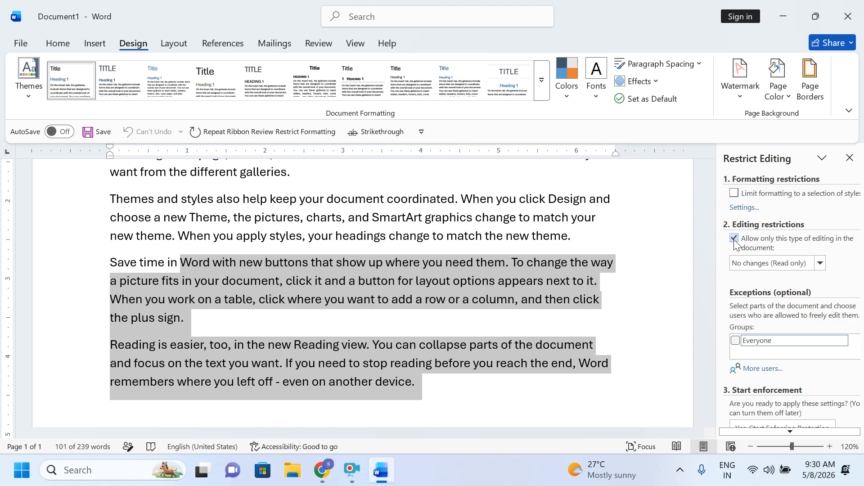
Step: Toggle the editing restriction option and cancel the enforcement password prompt
{"action": "left_click", "coordinate": [596, 299]}
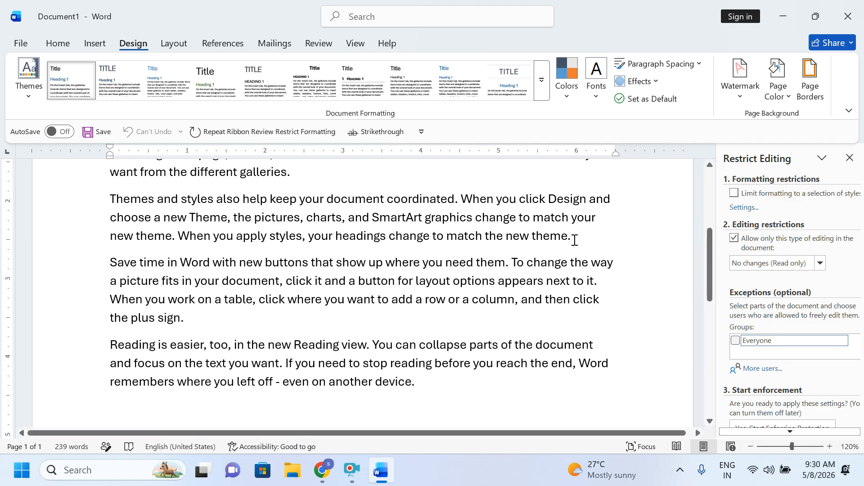
{"action": "left_click", "coordinate": [737, 239]}
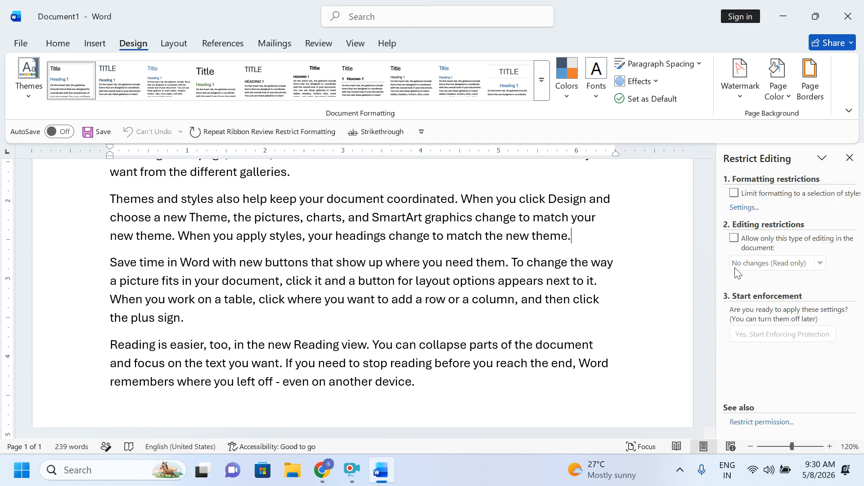
{"action": "left_click", "coordinate": [735, 239]}
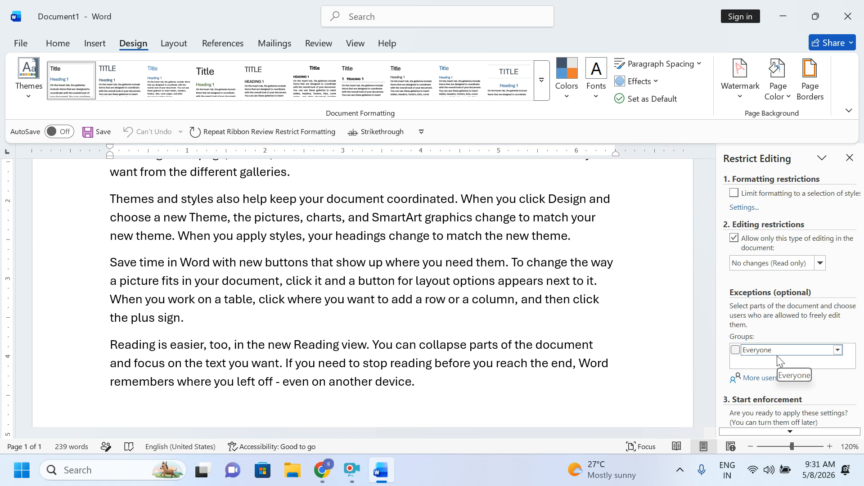
{"action": "left_click", "coordinate": [789, 433]}
{"action": "left_click", "coordinate": [790, 433]}
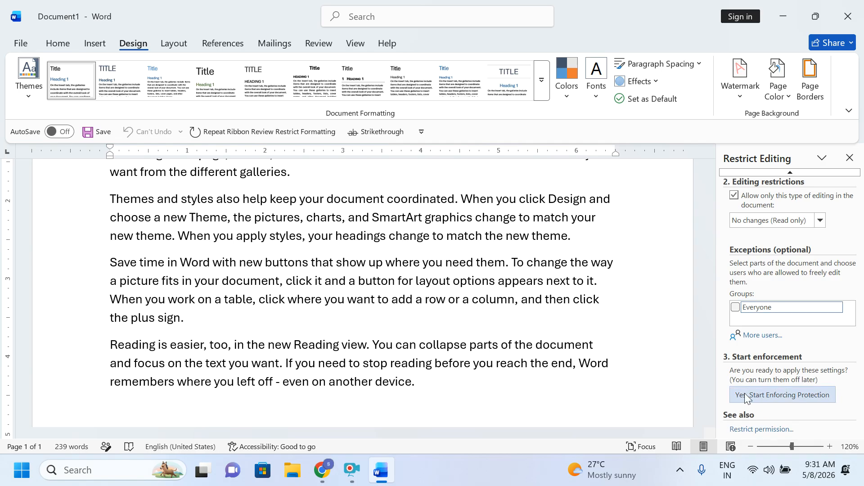
{"action": "left_click", "coordinate": [781, 395]}
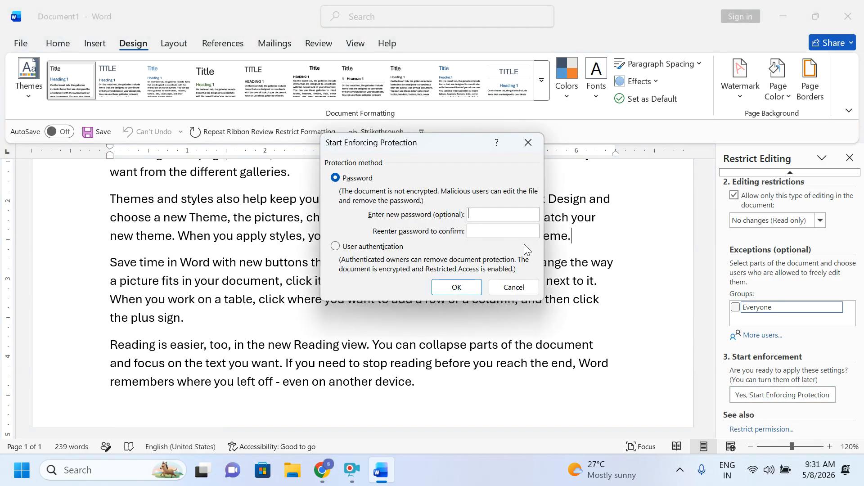
{"action": "left_click", "coordinate": [528, 143]}
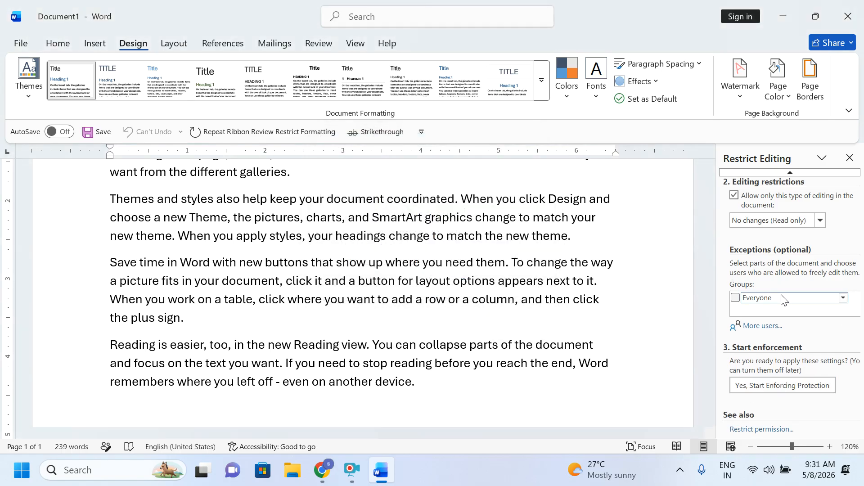
Step: Leave 'No changes (Read only)' selected, place the caret after the plus sign, and show Insert commands
{"action": "left_click", "coordinate": [745, 220]}
{"action": "left_click", "coordinate": [745, 220]}
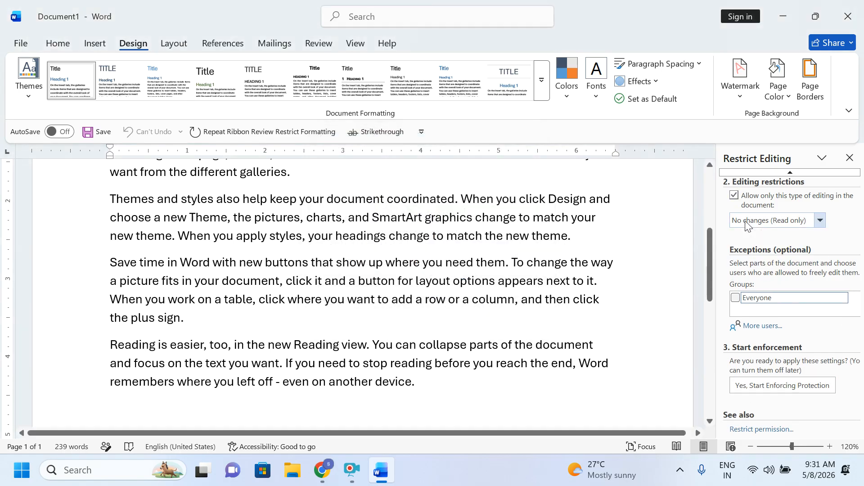
{"action": "left_click", "coordinate": [380, 235]}
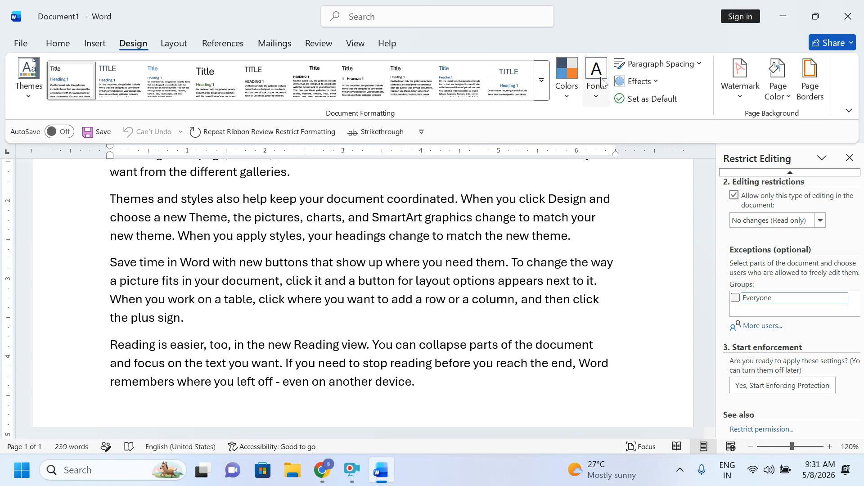
{"action": "left_click", "coordinate": [353, 328]}
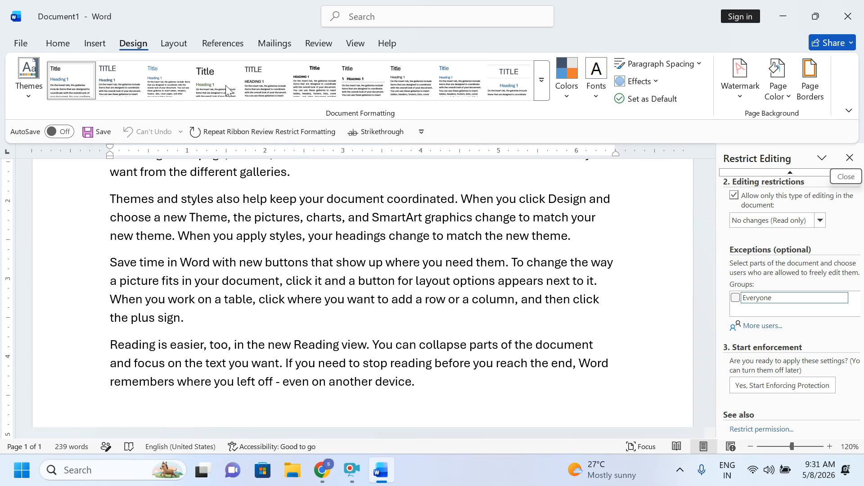
{"action": "left_click", "coordinate": [95, 44]}
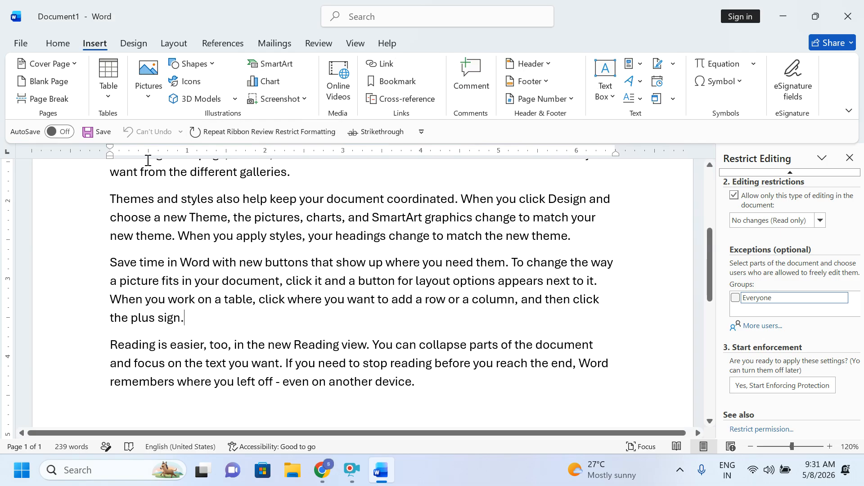
Step: Add an empty paragraph after the last one and close the Restrict Editing pane
{"action": "scroll", "coordinate": [148, 161], "scroll_direction": "down", "scroll_amount": 2}
{"action": "scroll", "coordinate": [149, 160], "scroll_direction": "down", "scroll_amount": 3}
{"action": "left_click", "coordinate": [444, 319]}
{"action": "key", "text": "Return"}
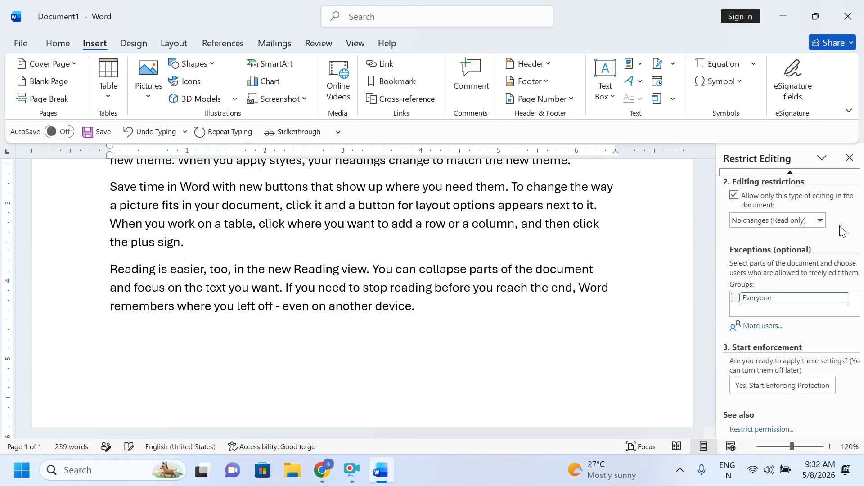
{"action": "left_click", "coordinate": [850, 158]}
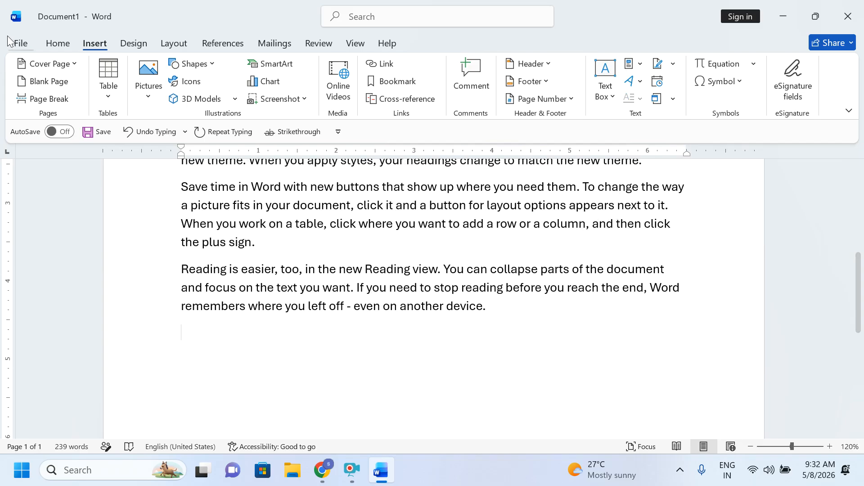
Step: Search the icon library for 'location' and insert the first location-pin icon
{"action": "left_click", "coordinate": [198, 86]}
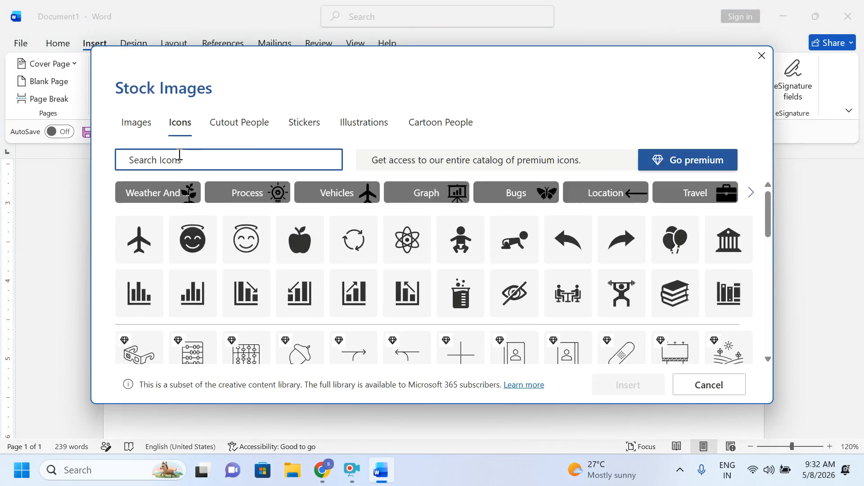
{"action": "type", "text": "loac"}
{"action": "key", "text": "BackSpace"}
{"action": "type", "text": "cato"}
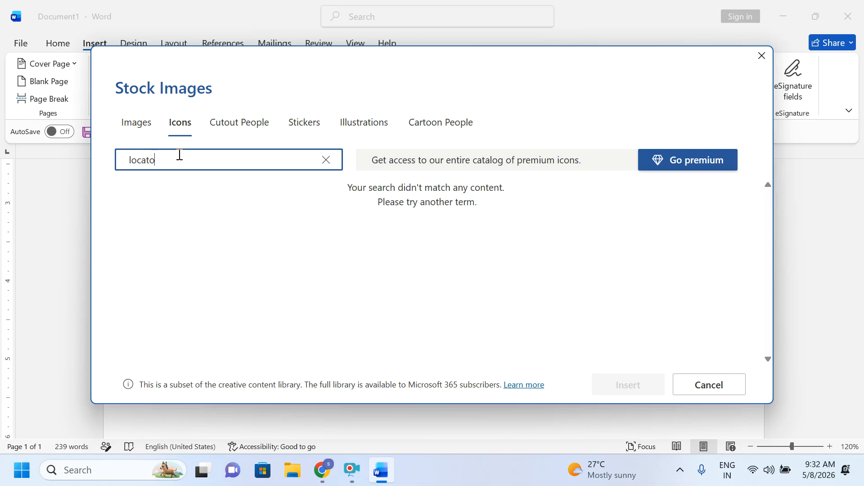
{"action": "key", "text": "BackSpace"}
{"action": "key", "text": "BackSpace"}
{"action": "type", "text": "tion"}
{"action": "left_click", "coordinate": [153, 205]}
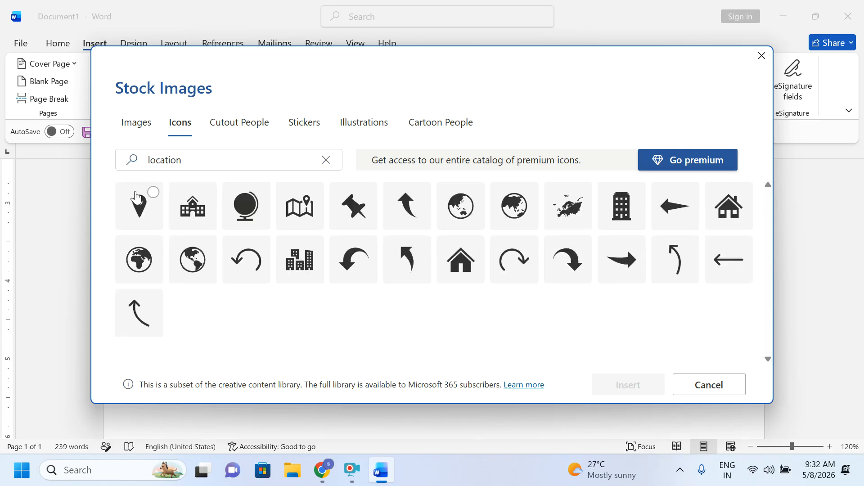
{"action": "left_click", "coordinate": [622, 386]}
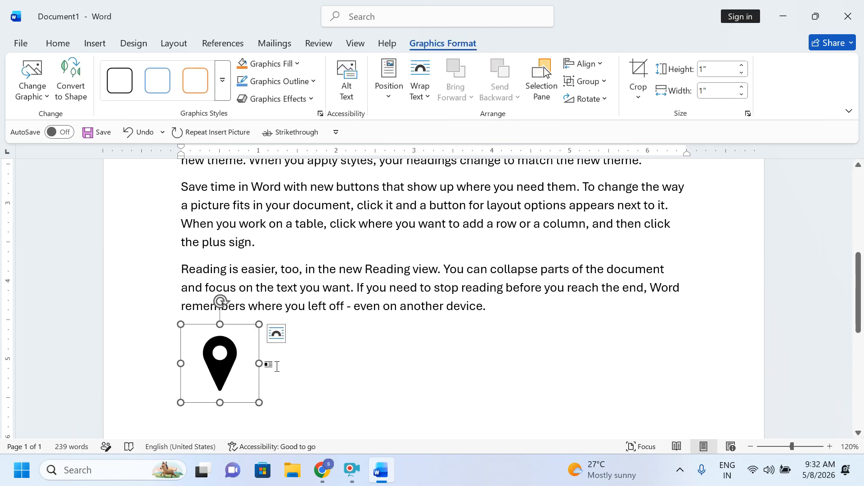
Step: Resize the pin from 1" down to a tiny marker of about 0.16", then deselect it
{"action": "scroll", "coordinate": [277, 367], "scroll_direction": "down", "scroll_amount": 2}
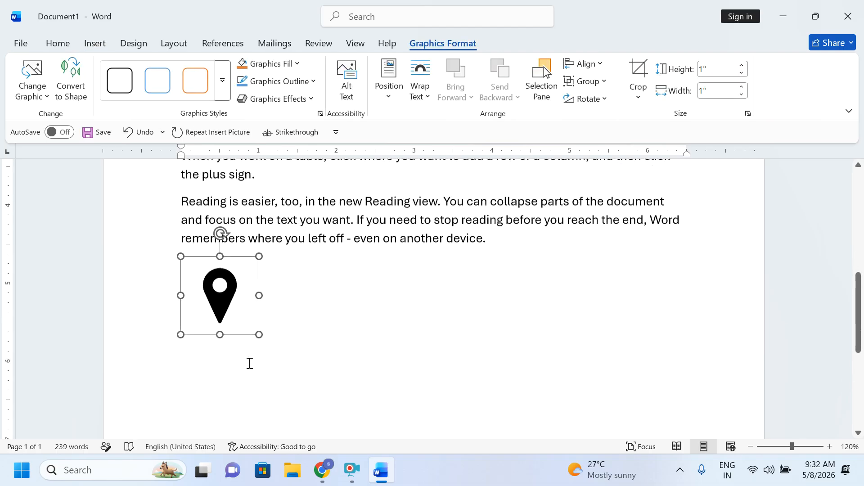
{"action": "left_click", "coordinate": [228, 288]}
{"action": "left_click_drag", "start_coordinate": [257, 326], "coordinate": [358, 426]}
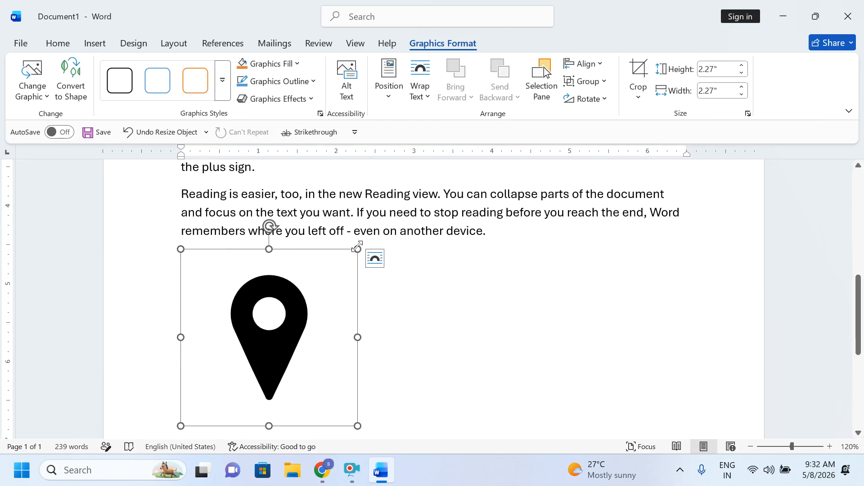
{"action": "left_click_drag", "start_coordinate": [357, 247], "coordinate": [161, 371]}
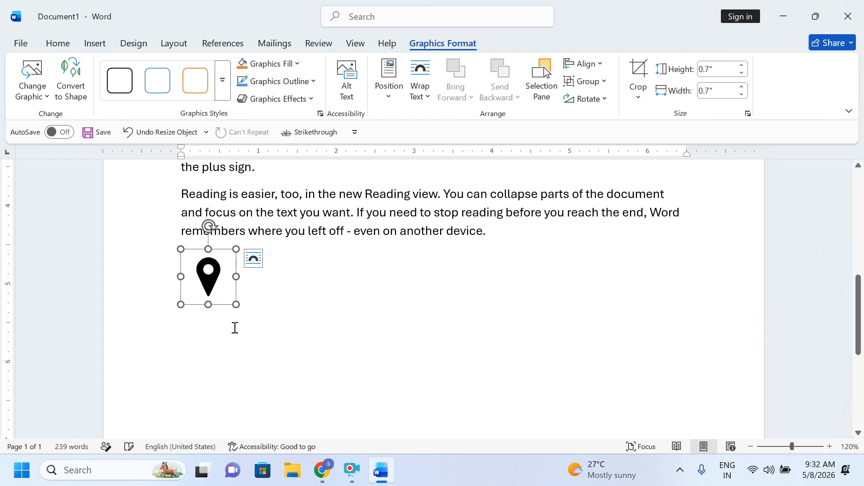
{"action": "left_click_drag", "start_coordinate": [236, 304], "coordinate": [187, 293]}
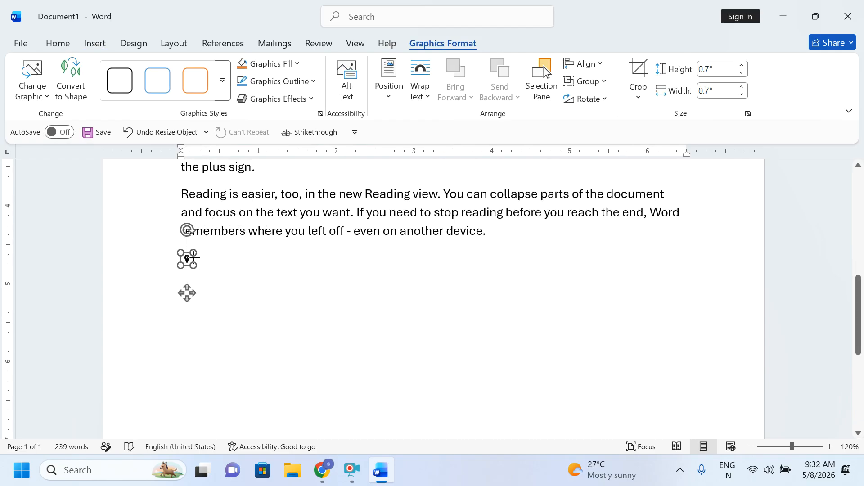
{"action": "left_click", "coordinate": [211, 261]}
{"action": "left_click", "coordinate": [434, 285]}
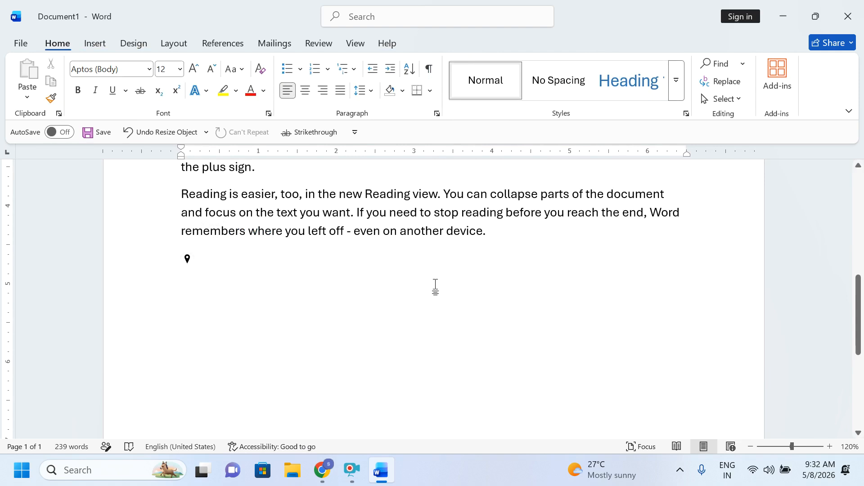
Step: In the Cartoon People icons, select the torso working on a laptop
{"action": "left_click", "coordinate": [93, 45]}
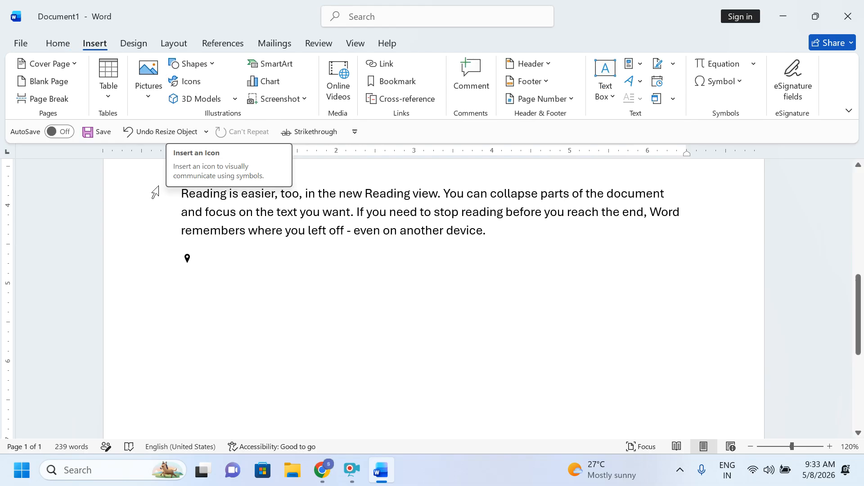
{"action": "left_click", "coordinate": [197, 85]}
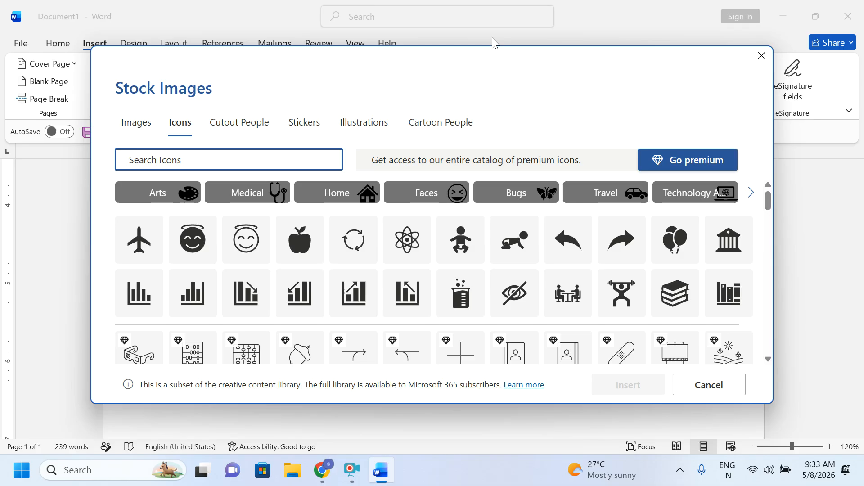
{"action": "left_click", "coordinate": [462, 130]}
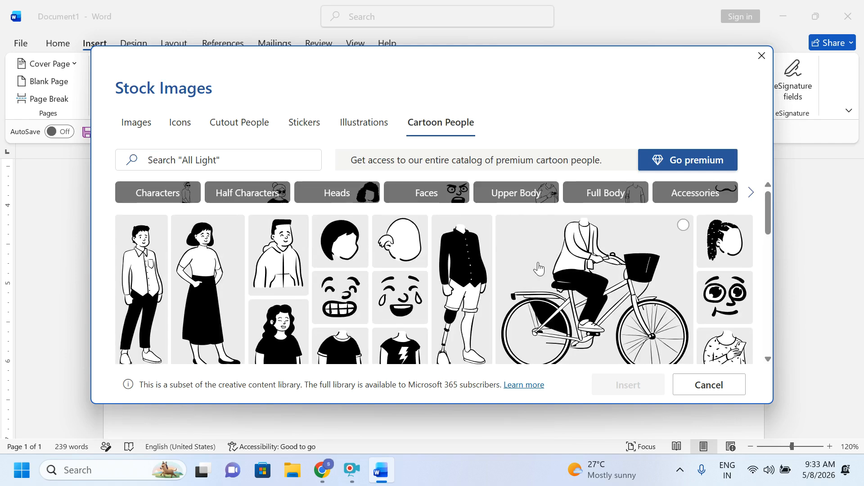
{"action": "scroll", "coordinate": [383, 274], "scroll_direction": "down", "scroll_amount": 5}
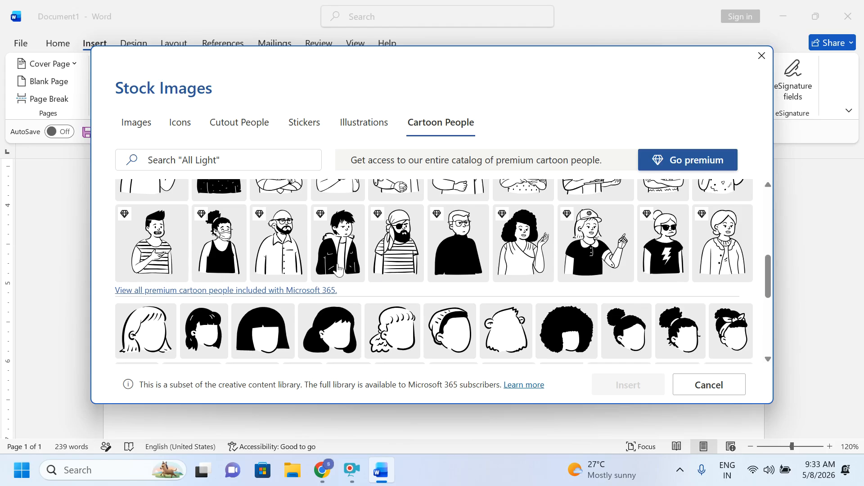
{"action": "scroll", "coordinate": [378, 270], "scroll_direction": "down", "scroll_amount": 5}
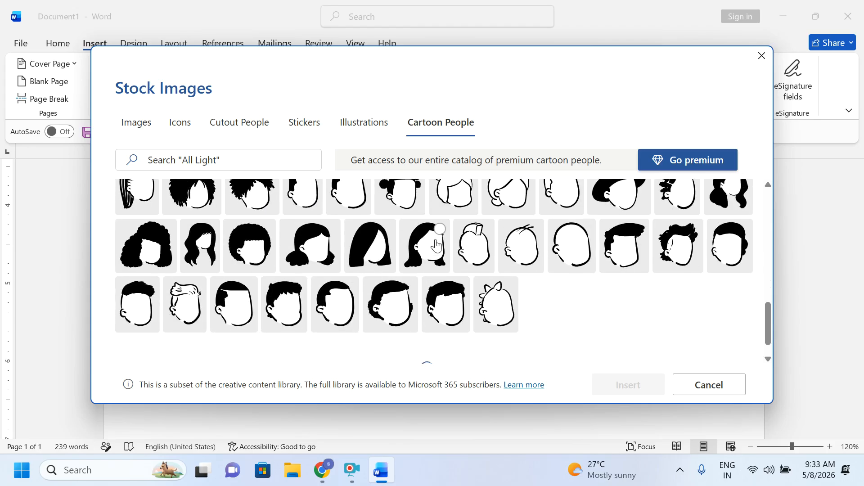
{"action": "scroll", "coordinate": [543, 265], "scroll_direction": "down", "scroll_amount": 2}
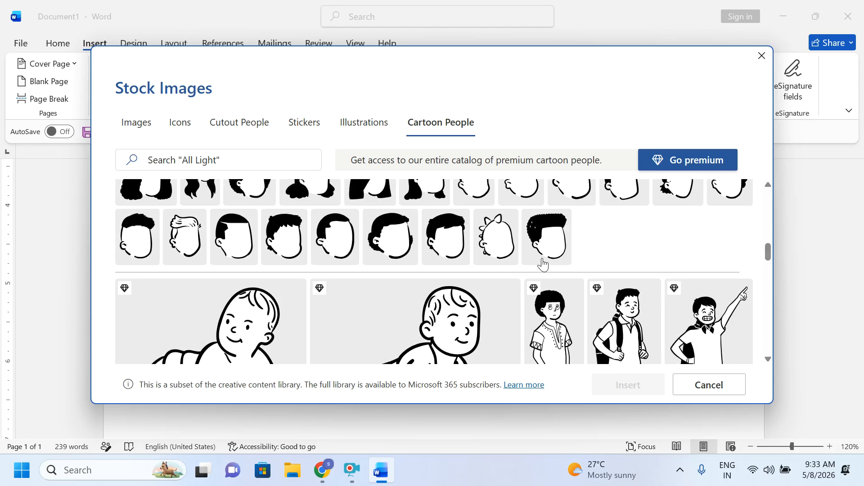
{"action": "scroll", "coordinate": [543, 265], "scroll_direction": "down", "scroll_amount": 10}
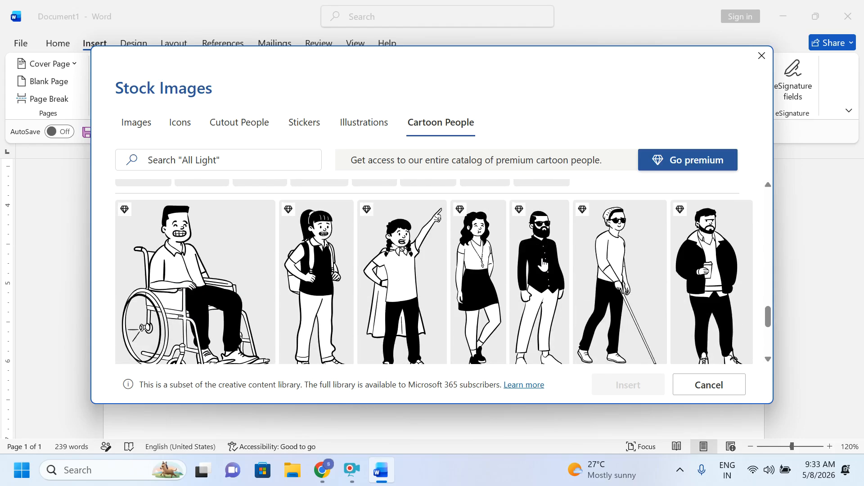
{"action": "scroll", "coordinate": [543, 265], "scroll_direction": "down", "scroll_amount": 5}
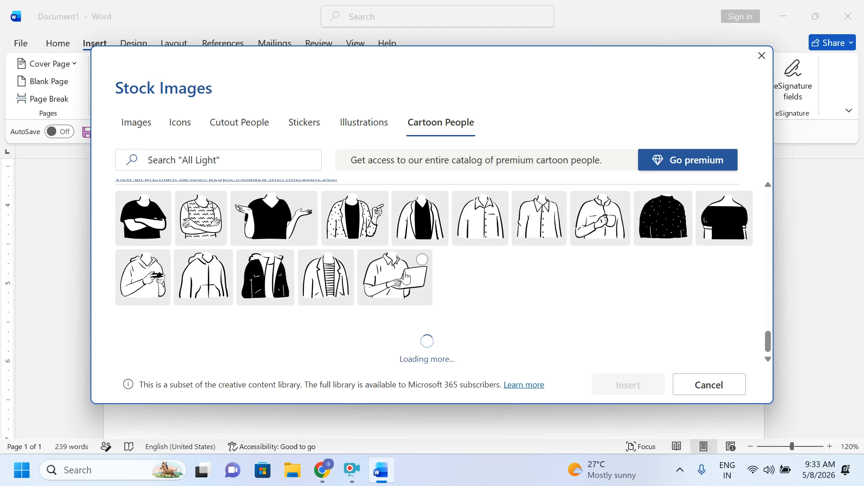
{"action": "left_click", "coordinate": [428, 273]}
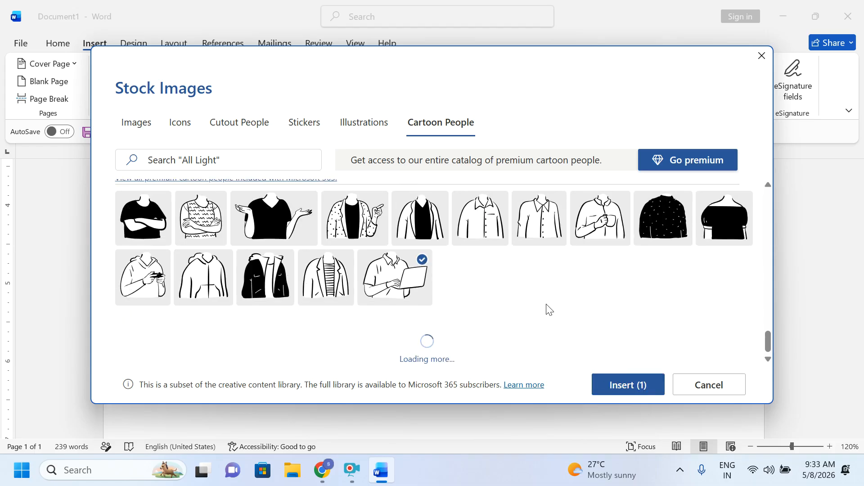
Step: Add the one-eyed face from the Faces filter and insert both cartoon images
{"action": "scroll", "coordinate": [511, 293], "scroll_direction": "up", "scroll_amount": 15}
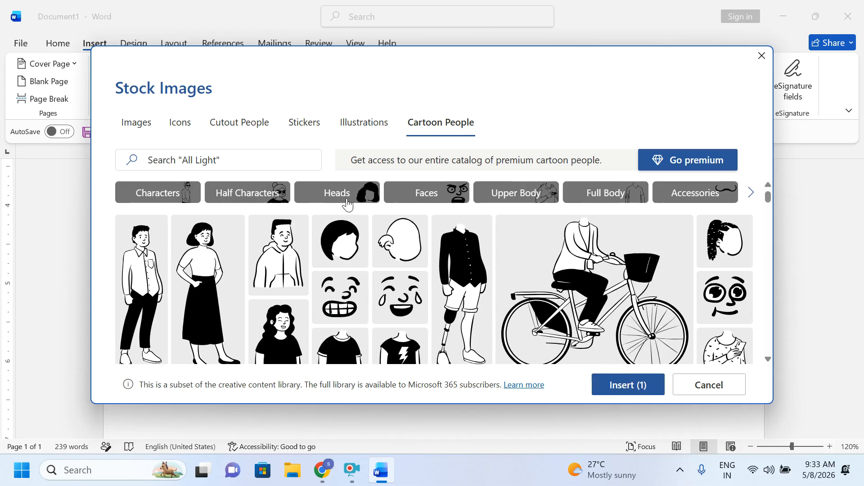
{"action": "left_click", "coordinate": [432, 192]}
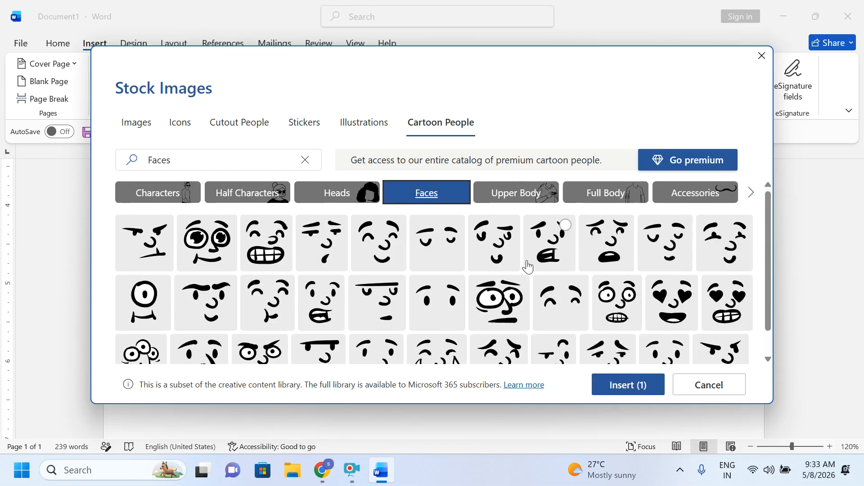
{"action": "left_click", "coordinate": [145, 300]}
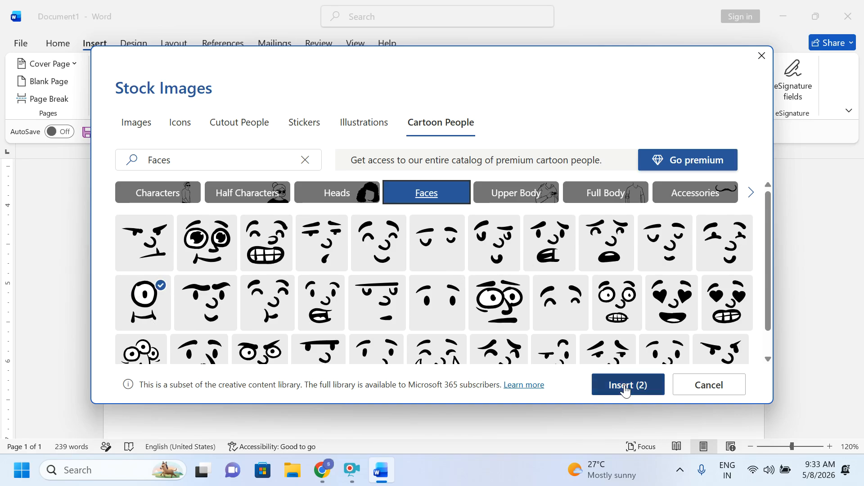
{"action": "left_click", "coordinate": [623, 385]}
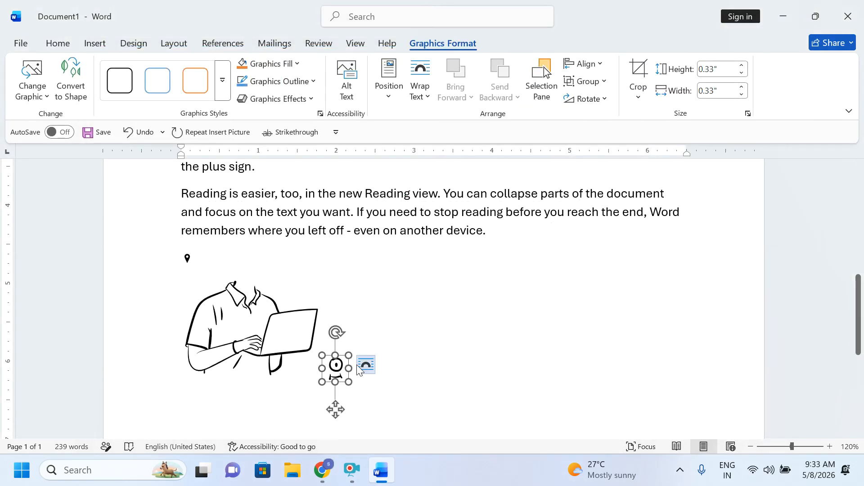
Step: Set Square text wrapping on the one-eyed face and the laptop picture
{"action": "left_click", "coordinate": [366, 366]}
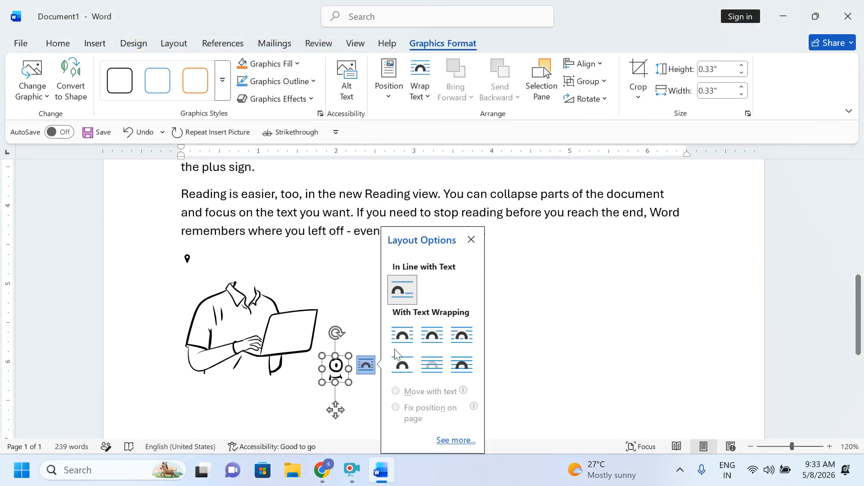
{"action": "left_click", "coordinate": [402, 335]}
{"action": "left_click", "coordinate": [488, 346]}
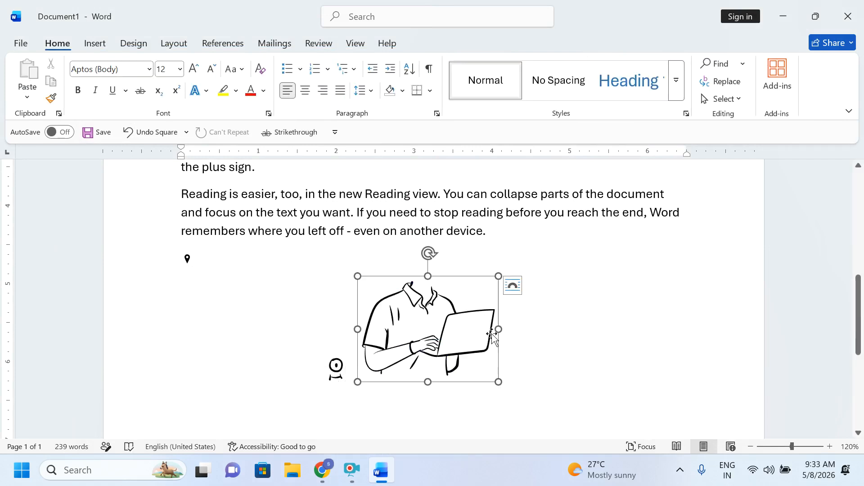
{"action": "left_click", "coordinate": [517, 292]}
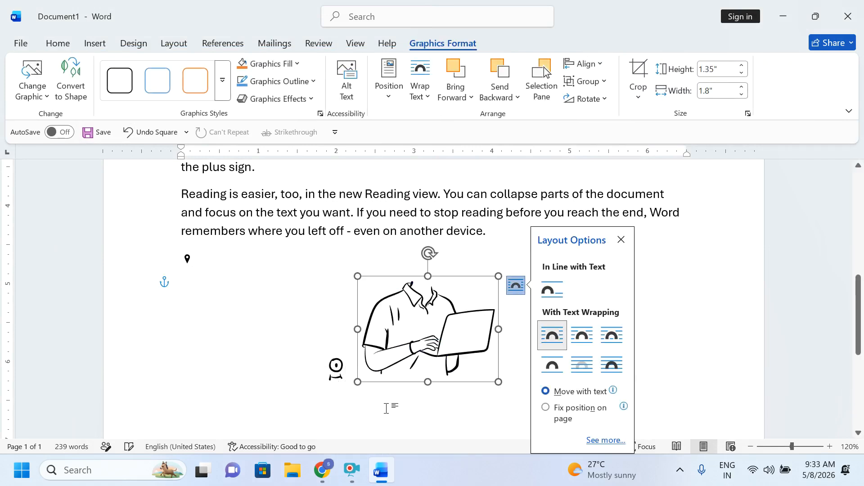
Step: Drag the one-eyed face up onto the laptop figure's collar as its head
{"action": "left_click", "coordinate": [335, 369]}
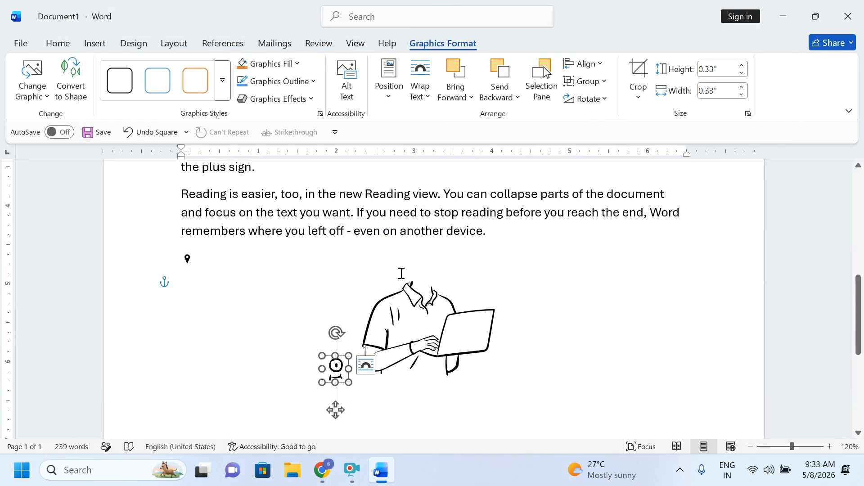
{"action": "left_click_drag", "start_coordinate": [336, 410], "coordinate": [423, 304]}
{"action": "left_click", "coordinate": [386, 406]}
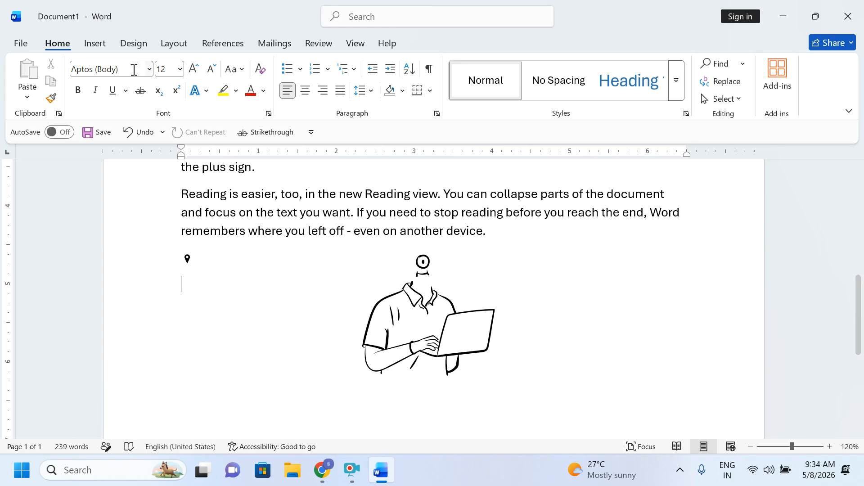
{"action": "left_click", "coordinate": [94, 43]}
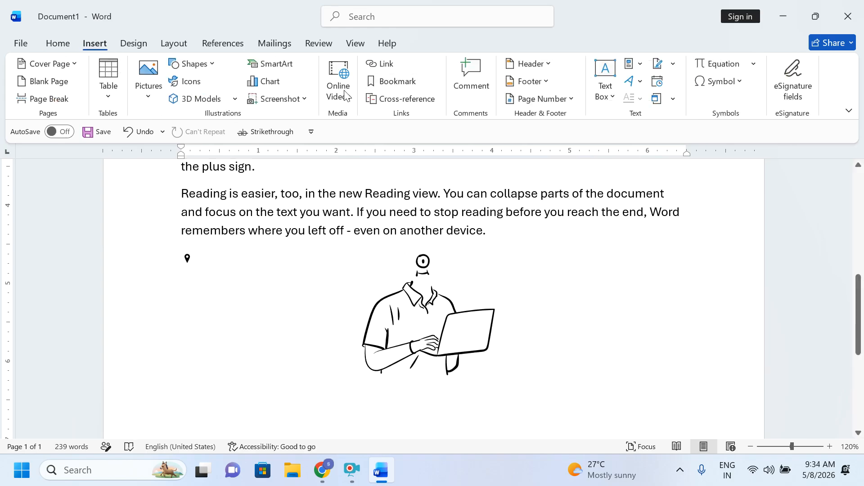
Step: Insert the plain bald head outline from the Cartoon People icons
{"action": "left_click", "coordinate": [183, 81]}
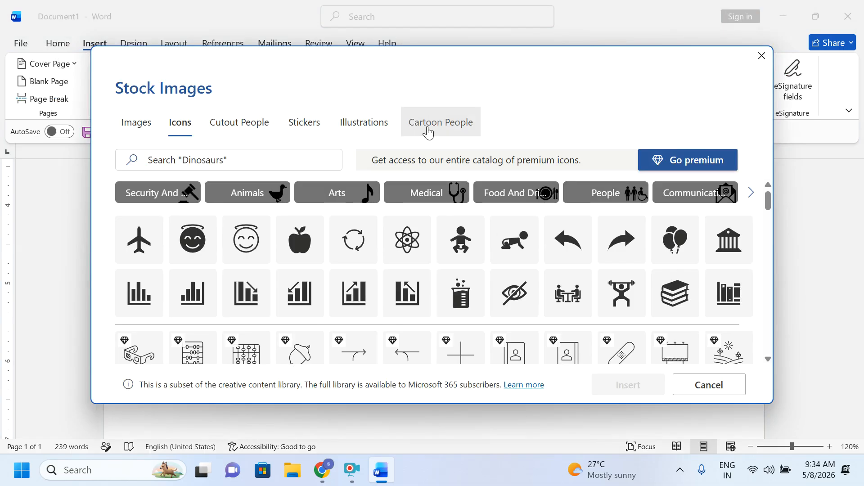
{"action": "left_click", "coordinate": [430, 128]}
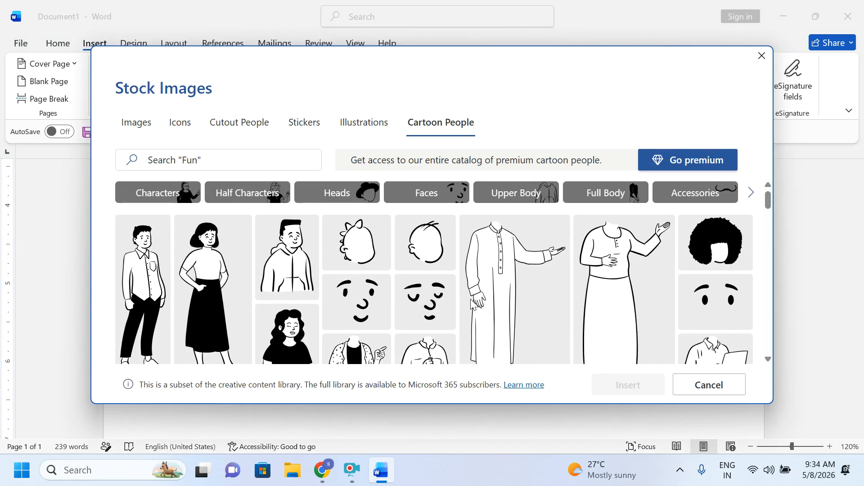
{"action": "scroll", "coordinate": [331, 265], "scroll_direction": "down", "scroll_amount": 2}
{"action": "scroll", "coordinate": [331, 266], "scroll_direction": "up", "scroll_amount": 2}
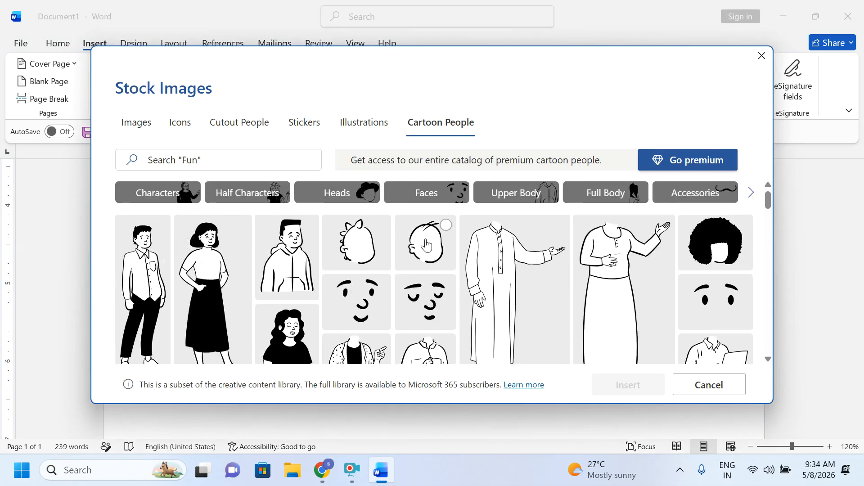
{"action": "left_click", "coordinate": [425, 243]}
{"action": "left_click", "coordinate": [624, 385]}
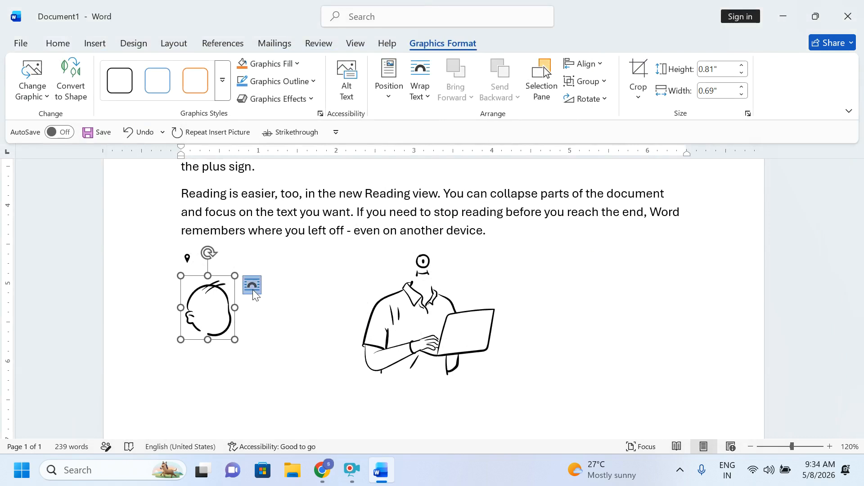
Step: Set the bald head's text wrapping to Square
{"action": "left_click", "coordinate": [252, 286]}
{"action": "left_click", "coordinate": [253, 290]}
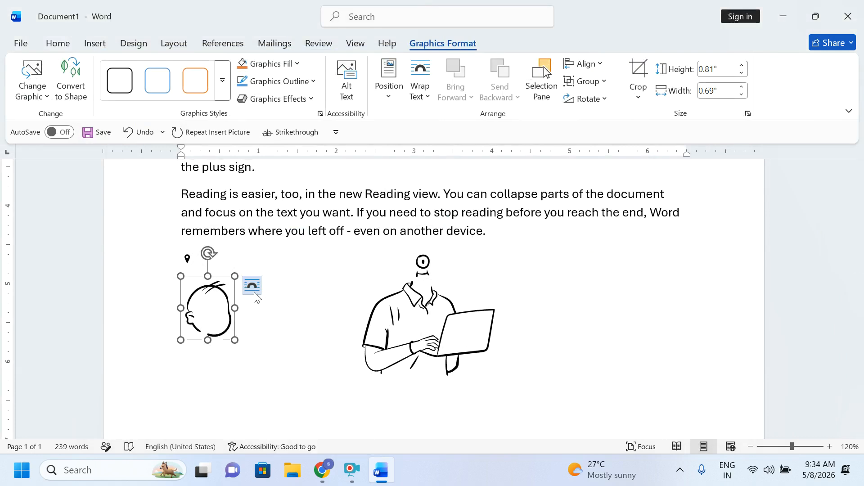
{"action": "left_click", "coordinate": [252, 288]}
{"action": "left_click", "coordinate": [289, 344]}
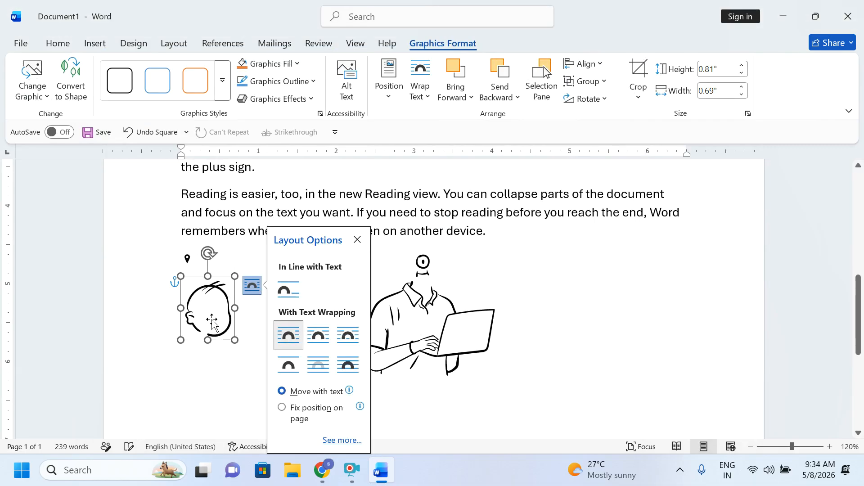
Step: Move the head onto the laptop man, send it backward, and nudge the eye into place
{"action": "left_click_drag", "start_coordinate": [211, 310], "coordinate": [423, 265]}
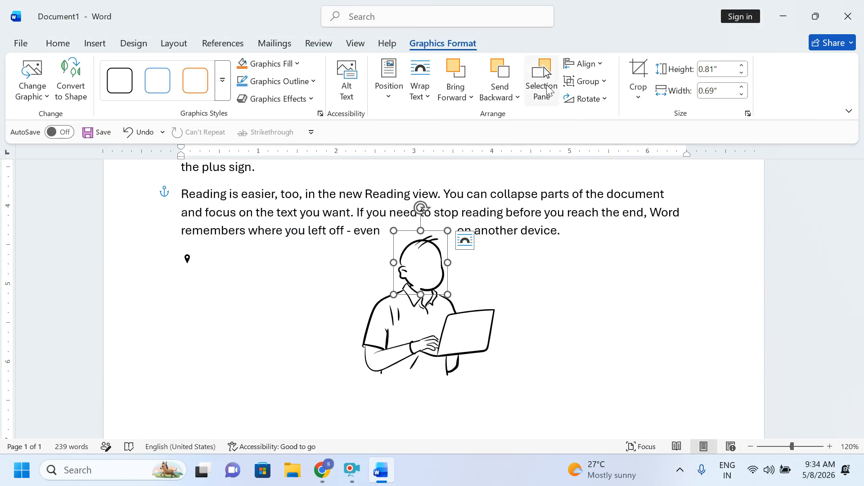
{"action": "left_click", "coordinate": [504, 71]}
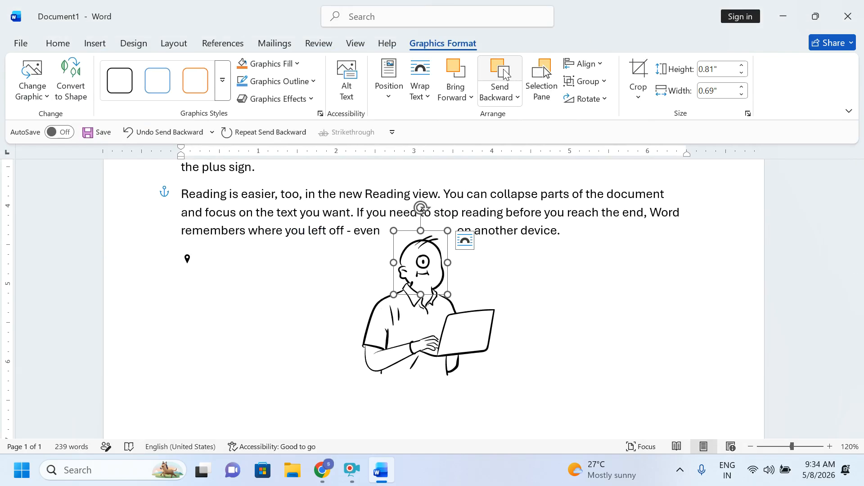
{"action": "left_click", "coordinate": [683, 364]}
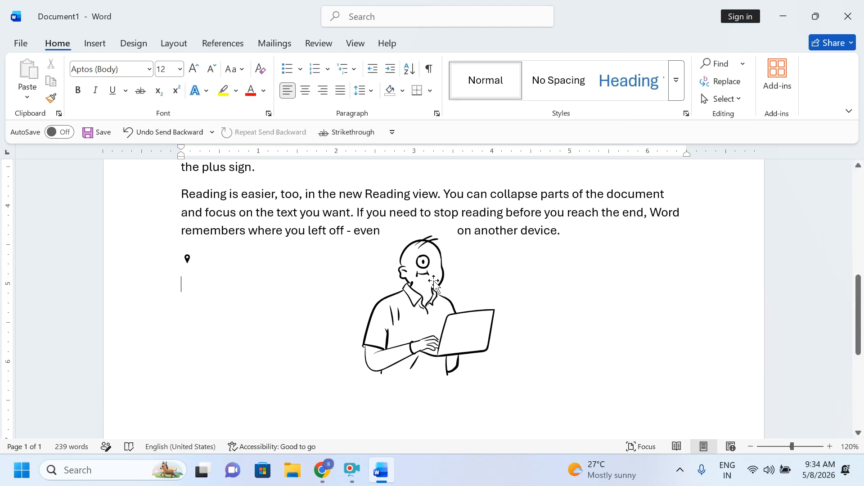
{"action": "left_click_drag", "start_coordinate": [429, 270], "coordinate": [424, 265]}
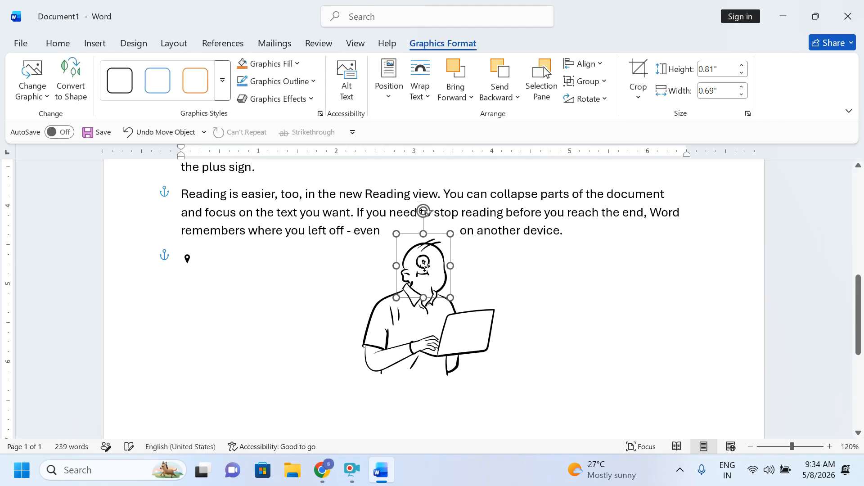
{"action": "left_click", "coordinate": [576, 323]}
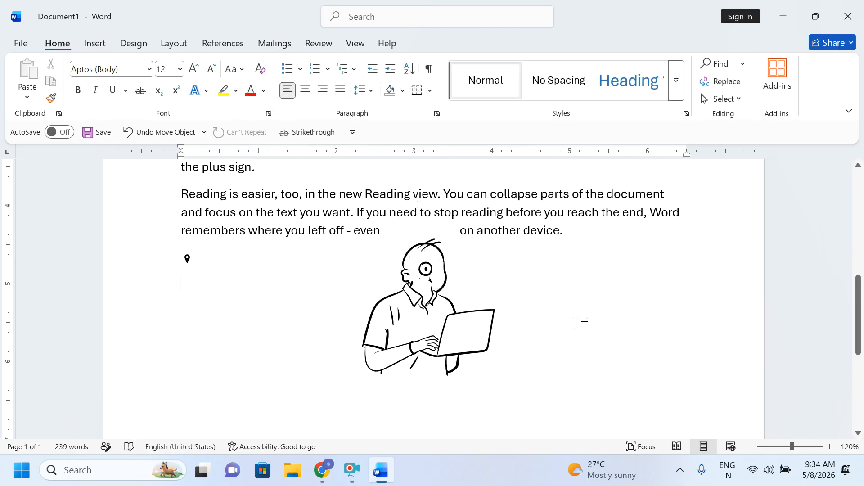
Step: Delete 'on another device.', the graphics and the head, then open Online 3D Models
{"action": "left_click_drag", "start_coordinate": [251, 243], "coordinate": [588, 452]}
{"action": "key", "text": "Delete"}
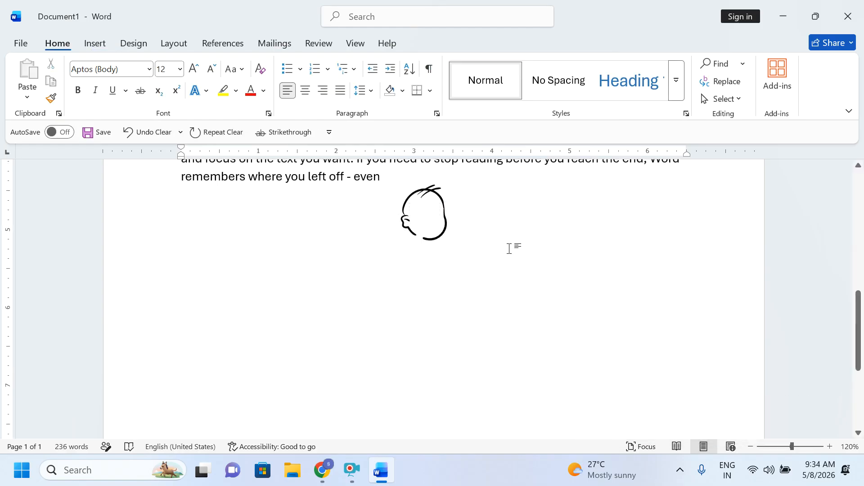
{"action": "left_click", "coordinate": [424, 211]}
{"action": "key", "text": "Delete"}
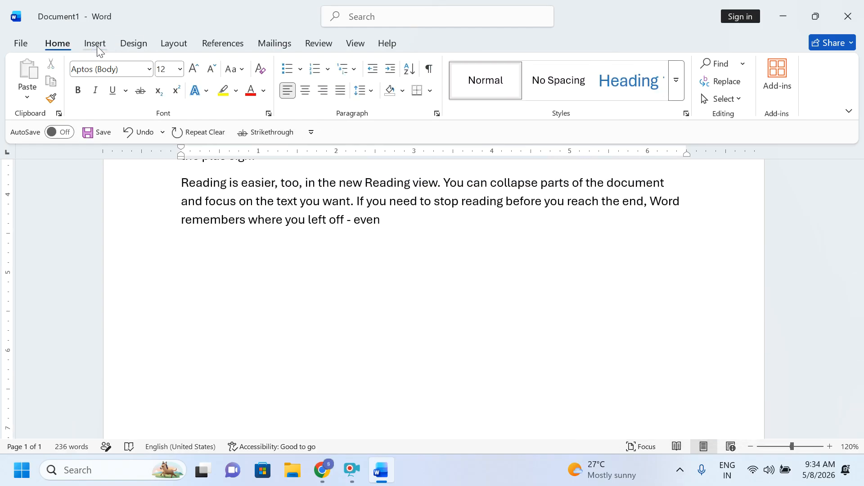
{"action": "left_click", "coordinate": [94, 44]}
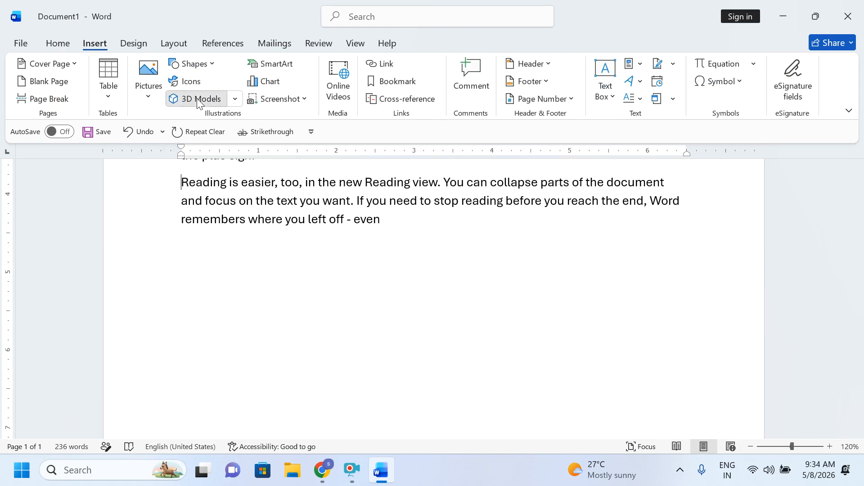
{"action": "left_click", "coordinate": [200, 100]}
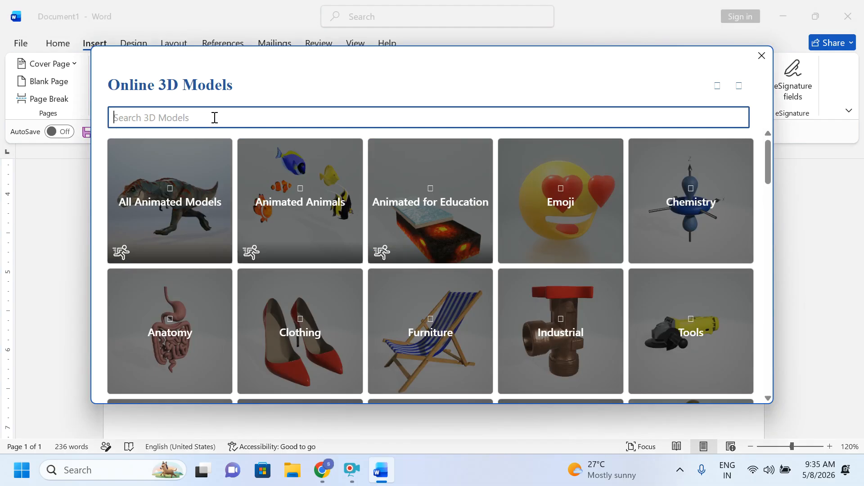
Step: Insert the green-jacket reading avatar from the Avatars 3D model category
{"action": "scroll", "coordinate": [367, 272], "scroll_direction": "down", "scroll_amount": 5}
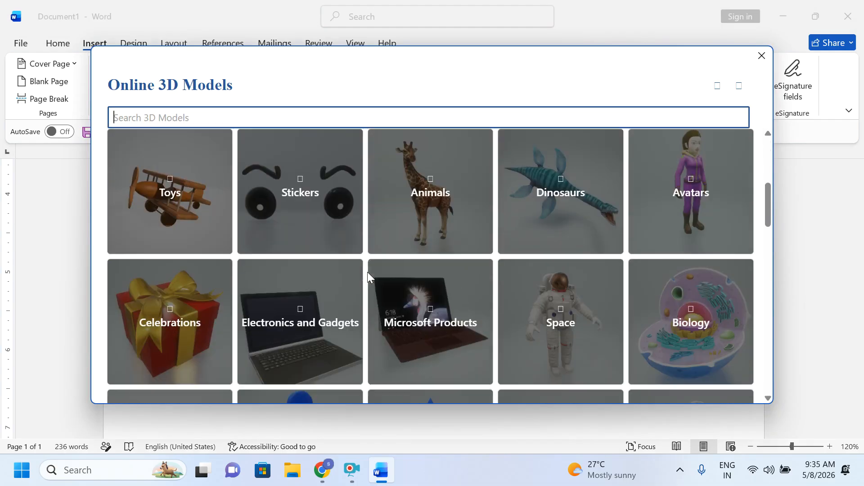
{"action": "left_click", "coordinate": [678, 206]}
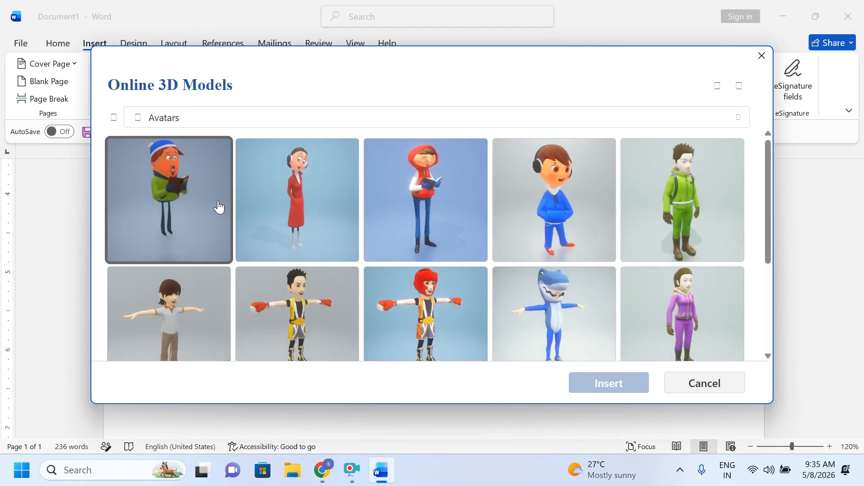
{"action": "scroll", "coordinate": [591, 245], "scroll_direction": "down", "scroll_amount": 3}
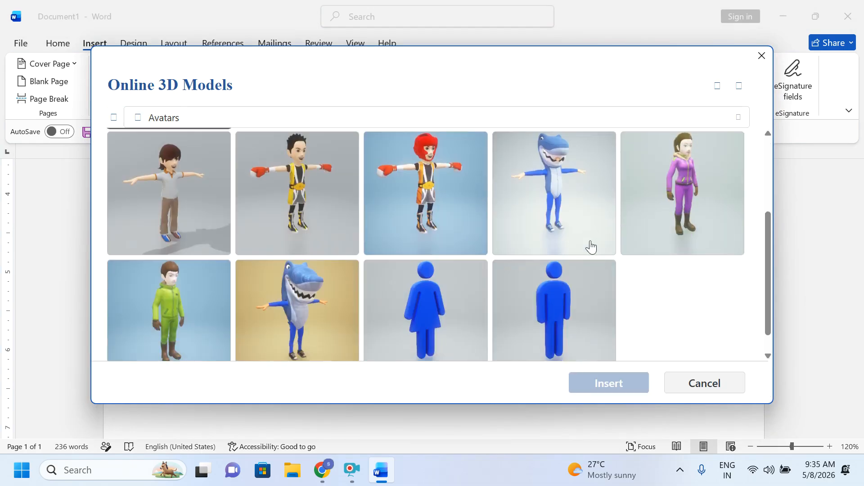
{"action": "scroll", "coordinate": [590, 245], "scroll_direction": "up", "scroll_amount": 3}
{"action": "scroll", "coordinate": [590, 240], "scroll_direction": "down", "scroll_amount": 3}
{"action": "scroll", "coordinate": [585, 247], "scroll_direction": "up", "scroll_amount": 3}
{"action": "left_click", "coordinate": [139, 186]}
{"action": "left_click", "coordinate": [617, 399]}
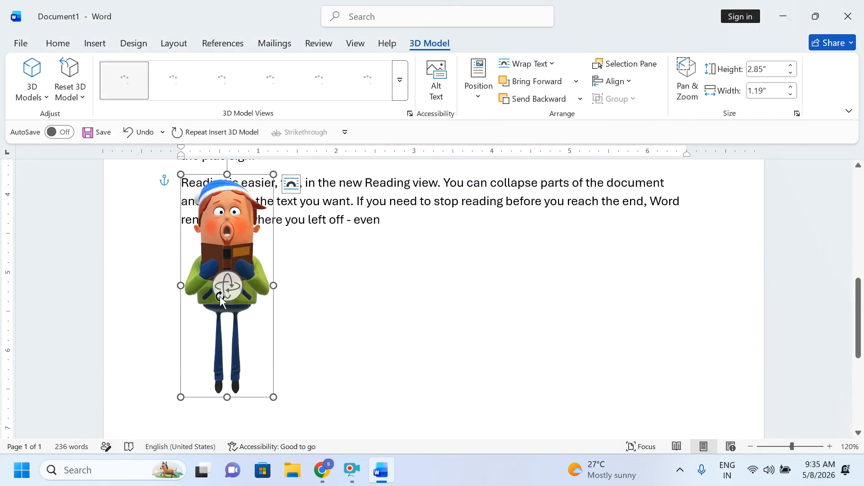
Step: Rotate the reading avatar into a left-facing side view with the book held out
{"action": "left_click_drag", "start_coordinate": [248, 293], "coordinate": [72, 358]}
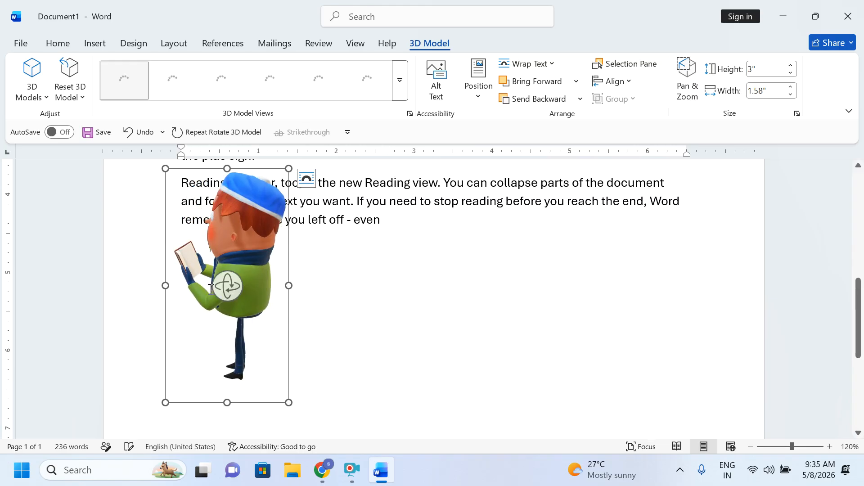
{"action": "left_click_drag", "start_coordinate": [228, 300], "coordinate": [454, 288]}
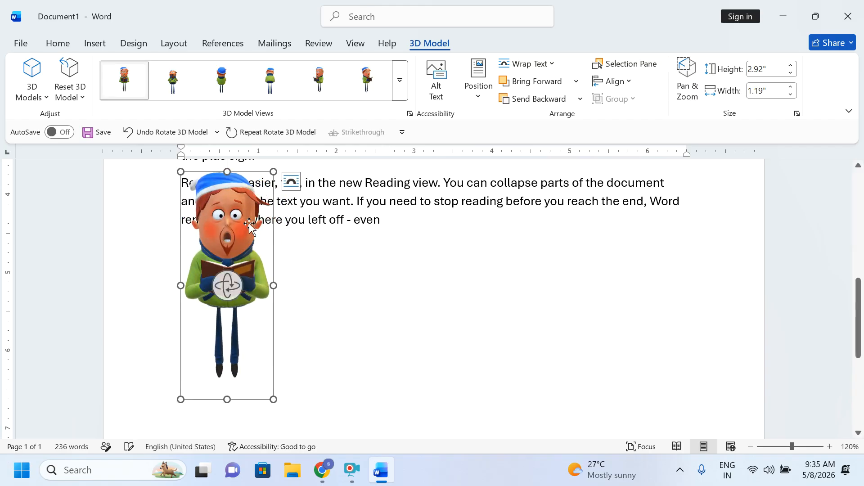
{"action": "left_click_drag", "start_coordinate": [227, 286], "coordinate": [222, 395]}
{"action": "left_click", "coordinate": [279, 337]}
Step: Delete the avatar model and browse the Online 3D Models gallery
{"action": "left_click", "coordinate": [238, 256]}
{"action": "key", "text": "Delete"}
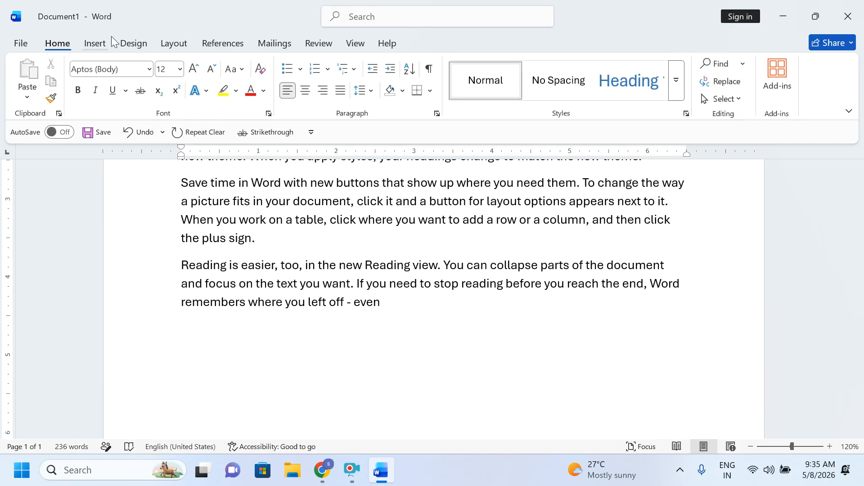
{"action": "left_click", "coordinate": [96, 45]}
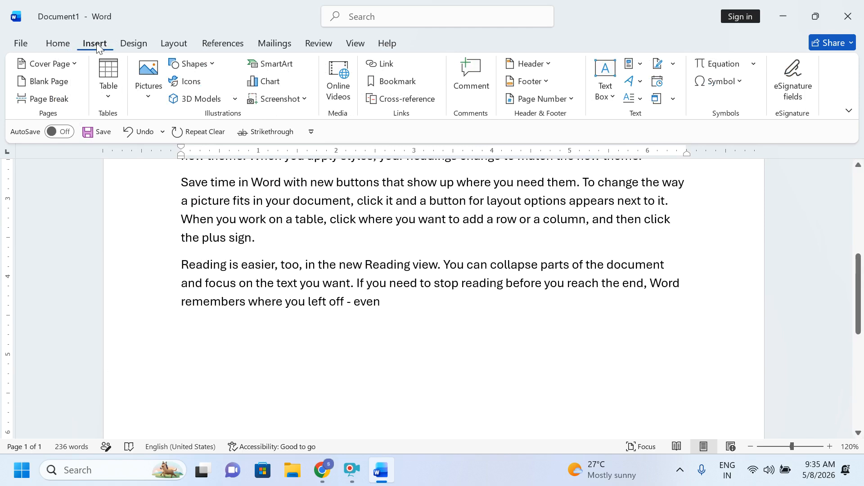
{"action": "left_click", "coordinate": [193, 97]}
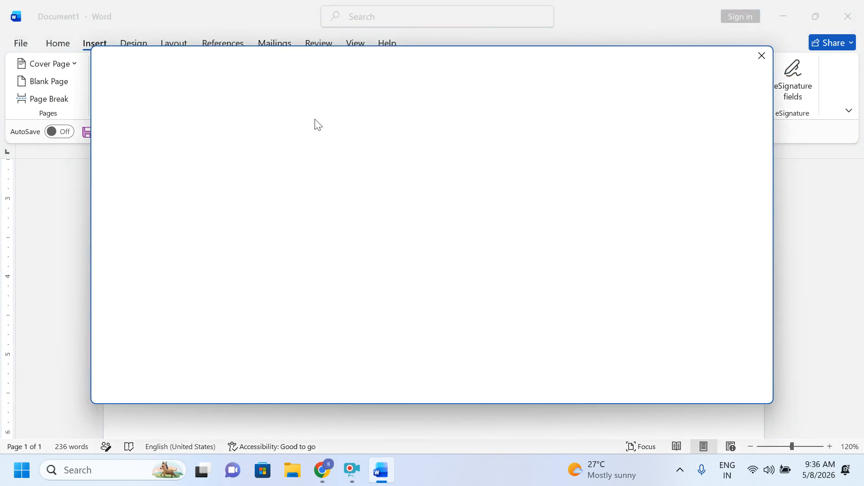
{"action": "scroll", "coordinate": [525, 276], "scroll_direction": "down", "scroll_amount": 5}
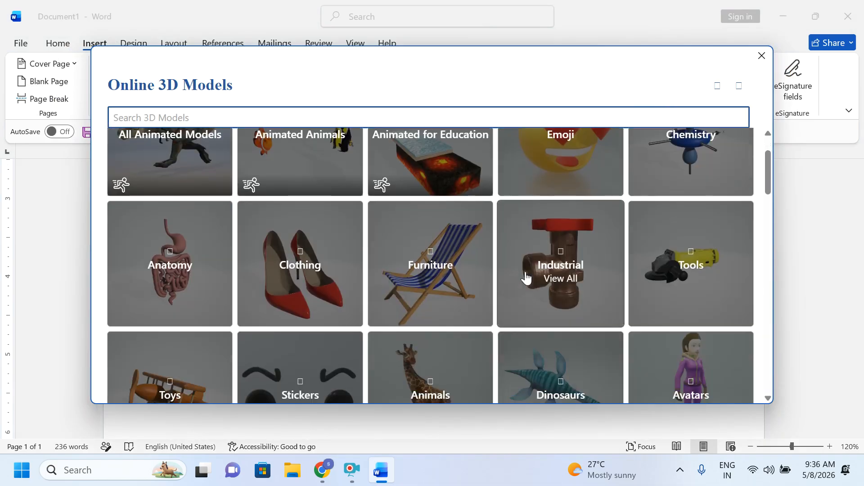
{"action": "scroll", "coordinate": [399, 298], "scroll_direction": "down", "scroll_amount": 3}
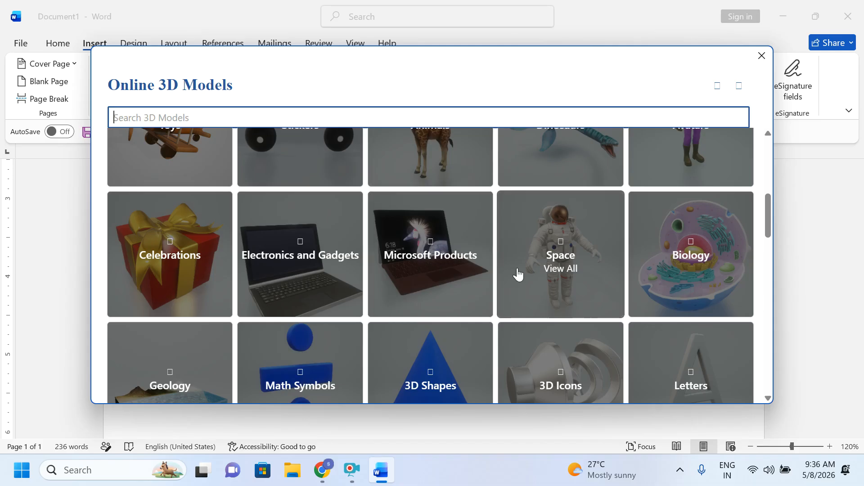
{"action": "scroll", "coordinate": [399, 272], "scroll_direction": "up", "scroll_amount": 5}
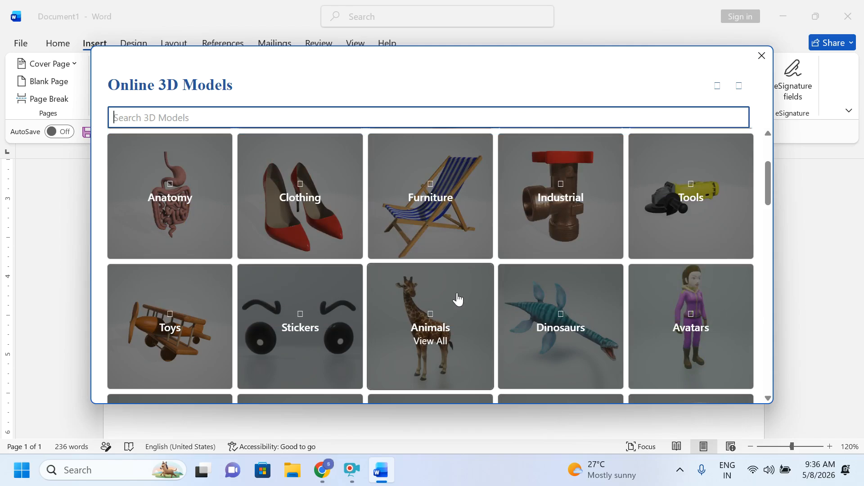
{"action": "scroll", "coordinate": [459, 297], "scroll_direction": "down", "scroll_amount": 3}
{"action": "scroll", "coordinate": [313, 277], "scroll_direction": "up", "scroll_amount": 6}
Step: Insert the animated T-rex from the All Animated Models category
{"action": "left_click", "coordinate": [185, 212]}
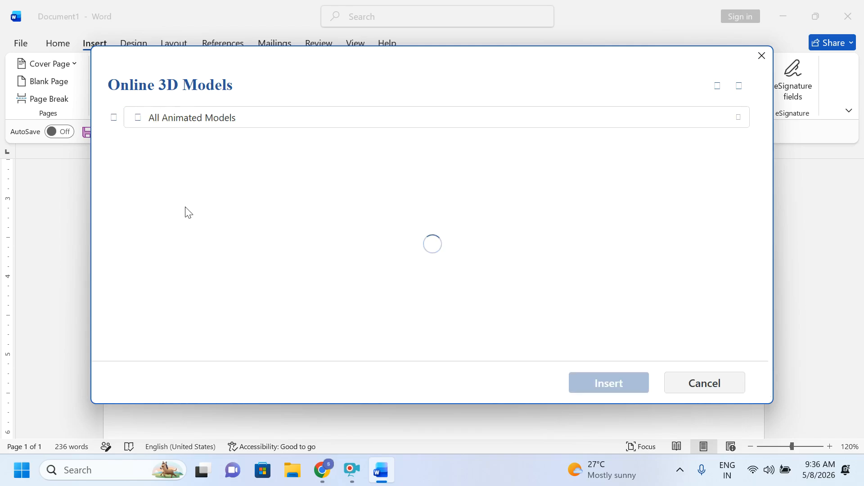
{"action": "scroll", "coordinate": [313, 250], "scroll_direction": "down", "scroll_amount": 3}
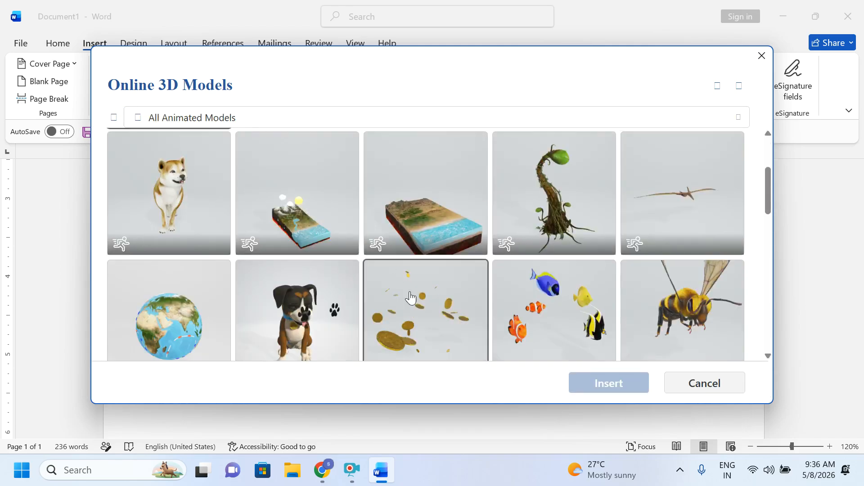
{"action": "scroll", "coordinate": [357, 303], "scroll_direction": "down", "scroll_amount": 4}
{"action": "scroll", "coordinate": [357, 304], "scroll_direction": "up", "scroll_amount": 8}
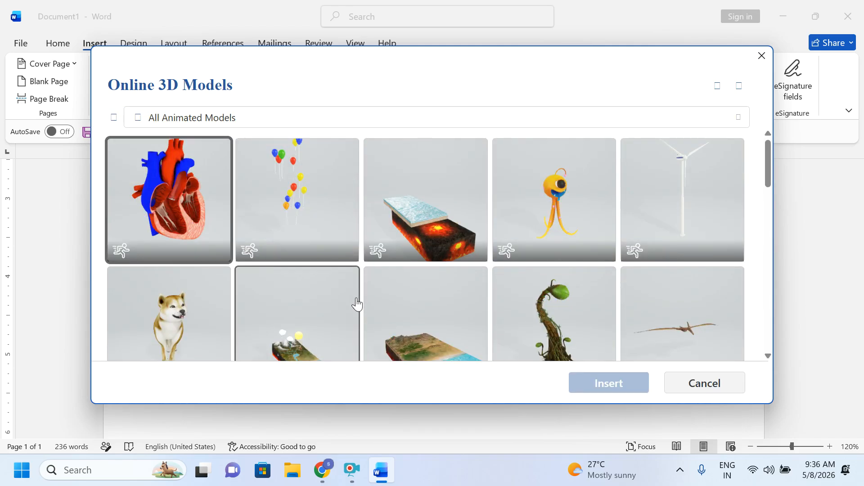
{"action": "scroll", "coordinate": [357, 305], "scroll_direction": "down", "scroll_amount": 6}
{"action": "scroll", "coordinate": [392, 304], "scroll_direction": "down", "scroll_amount": 2}
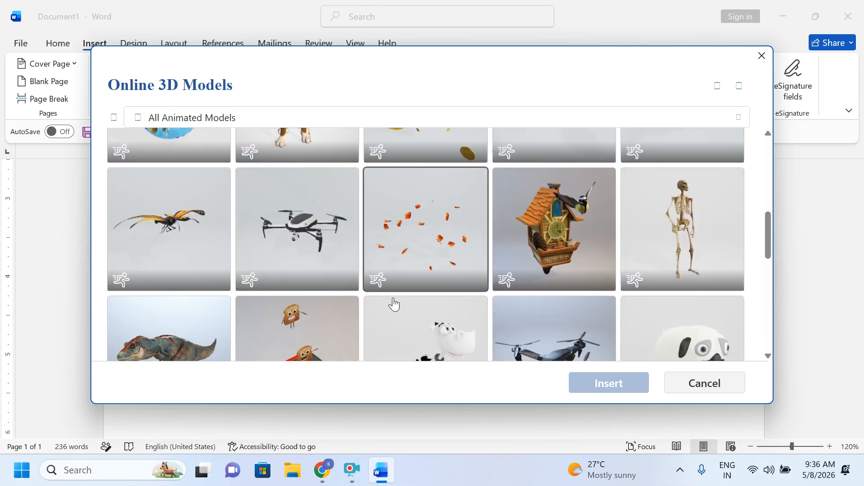
{"action": "left_click", "coordinate": [174, 297]}
{"action": "left_click", "coordinate": [602, 384]}
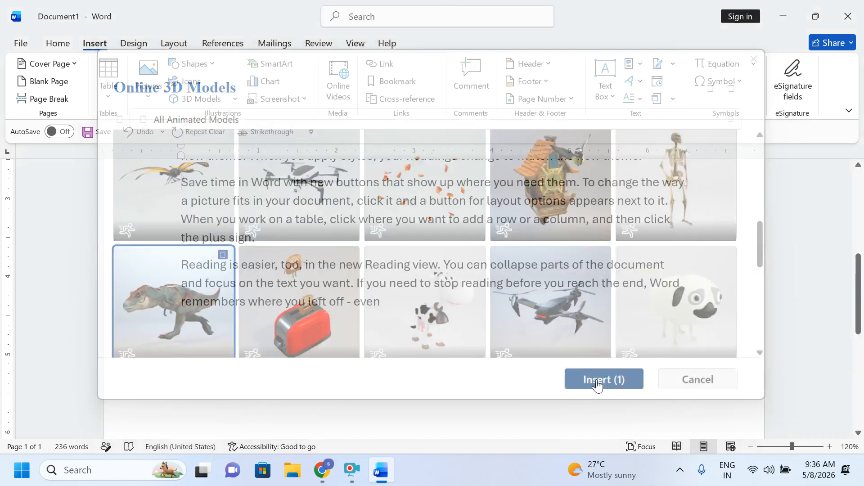
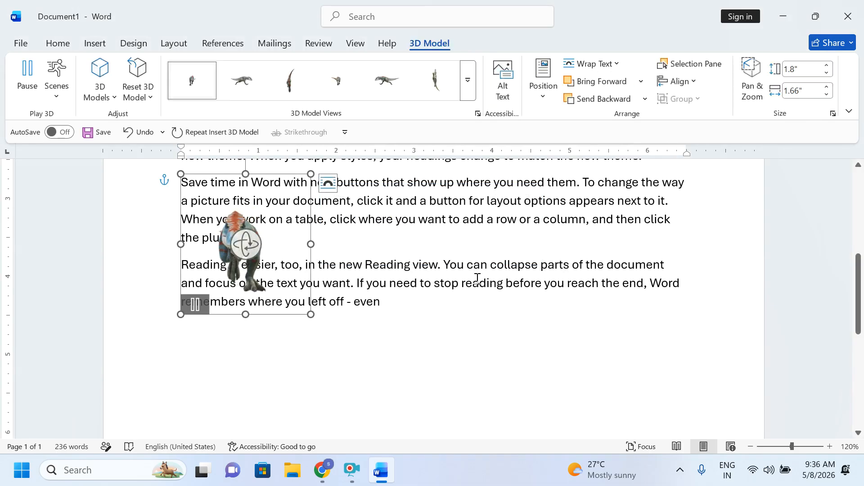
Step: Enlarge the T-rex model, move it right and turn it to face forward by the last paragraph
{"action": "left_click_drag", "start_coordinate": [312, 314], "coordinate": [614, 480]}
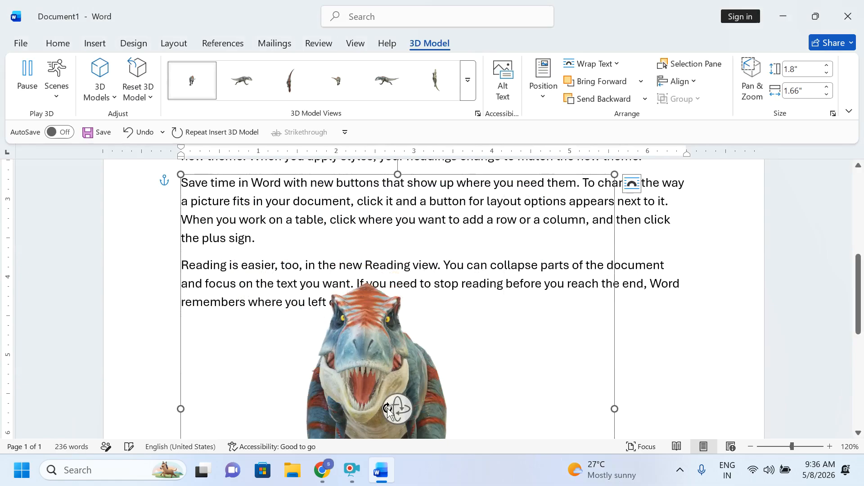
{"action": "scroll", "coordinate": [402, 395], "scroll_direction": "down", "scroll_amount": 2}
{"action": "left_click_drag", "start_coordinate": [397, 336], "coordinate": [215, 320]}
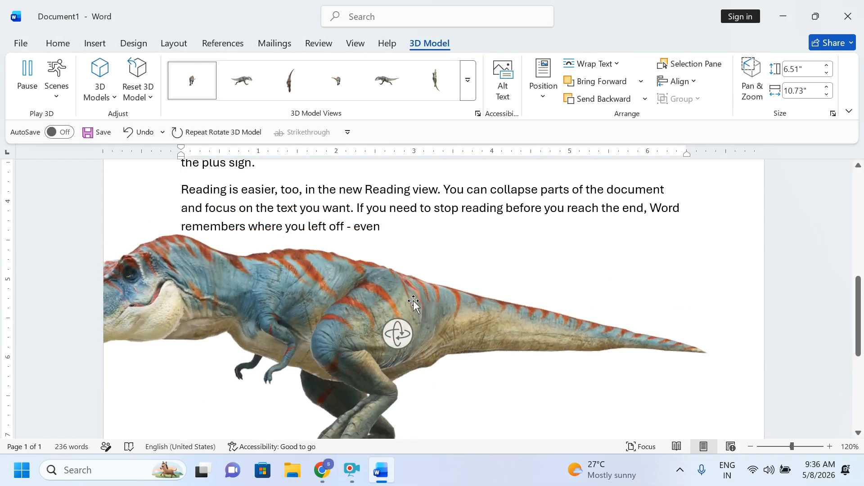
{"action": "left_click_drag", "start_coordinate": [414, 303], "coordinate": [599, 262]}
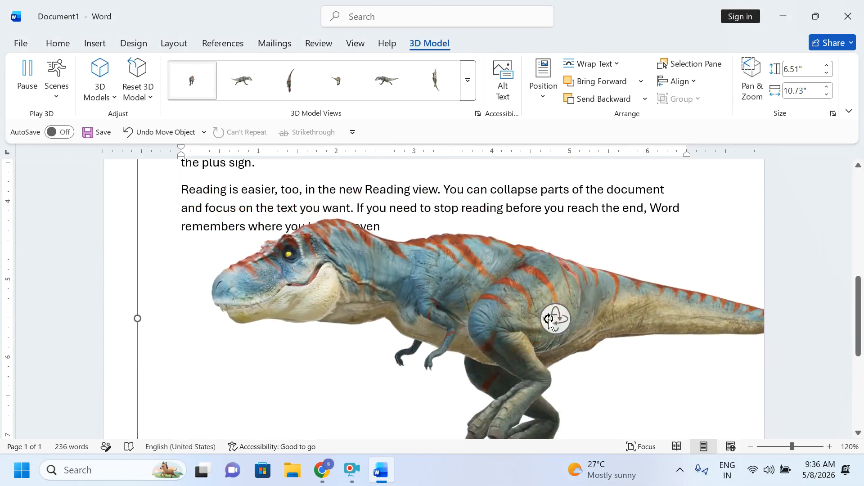
{"action": "left_click_drag", "start_coordinate": [476, 431], "coordinate": [724, 309]}
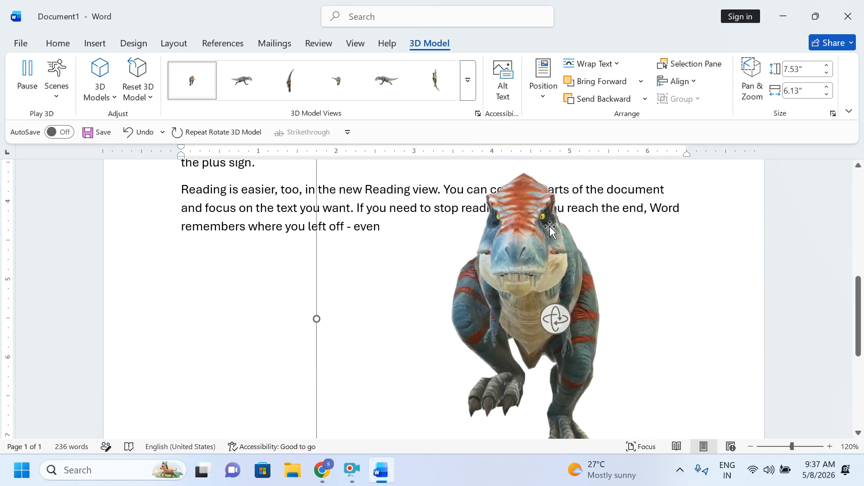
{"action": "scroll", "coordinate": [508, 235], "scroll_direction": "up", "scroll_amount": 2}
{"action": "scroll", "coordinate": [508, 234], "scroll_direction": "up", "scroll_amount": 2}
{"action": "left_click", "coordinate": [507, 235]}
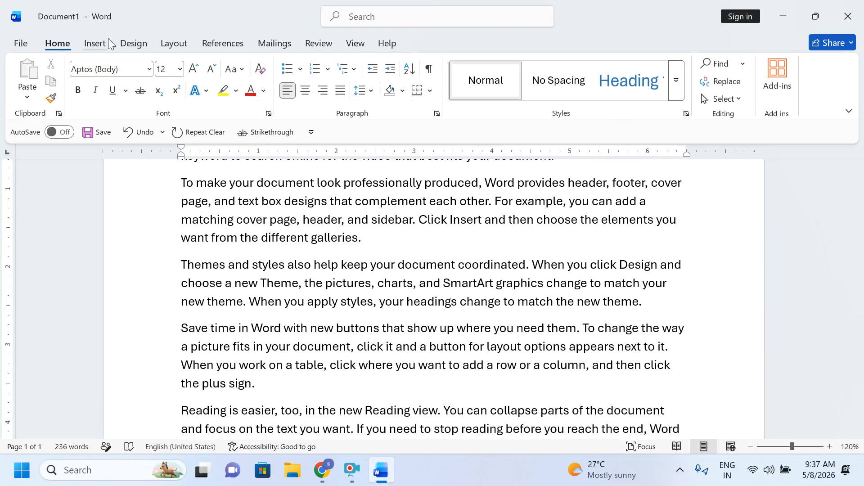
Step: Add an empty paragraph after 'even', bring up the Online Video address prompt, and switch to Chrome
{"action": "left_click", "coordinate": [96, 45]}
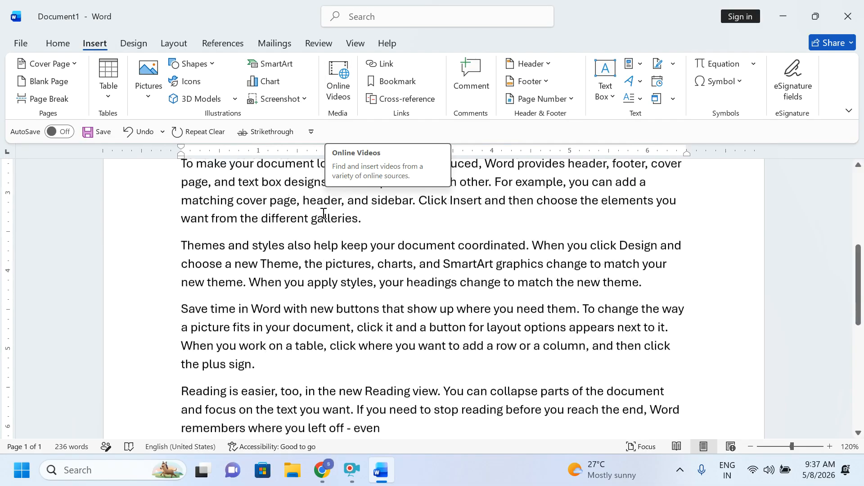
{"action": "scroll", "coordinate": [367, 315], "scroll_direction": "down", "scroll_amount": 5}
{"action": "left_click", "coordinate": [410, 222]}
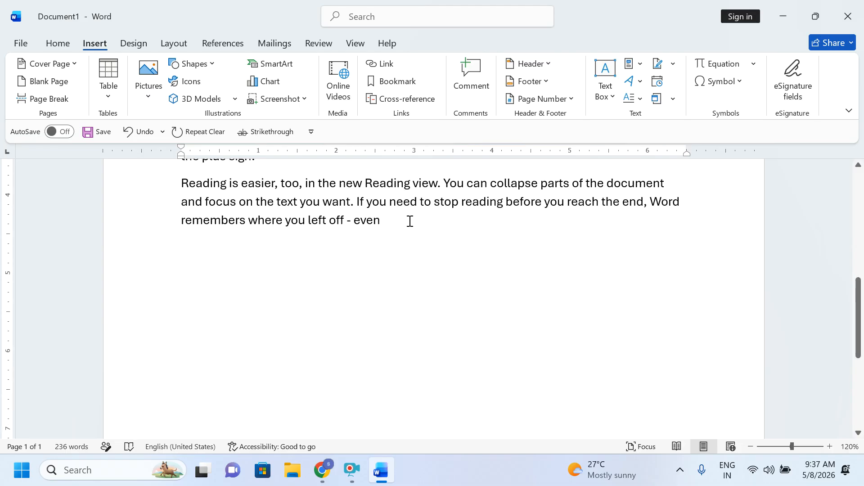
{"action": "key", "text": "Return"}
{"action": "left_click", "coordinate": [340, 71]}
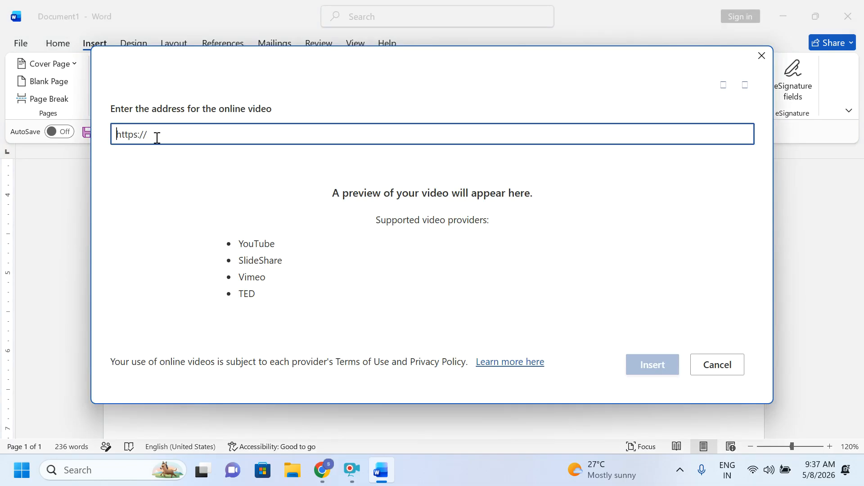
{"action": "left_click", "coordinate": [322, 470]}
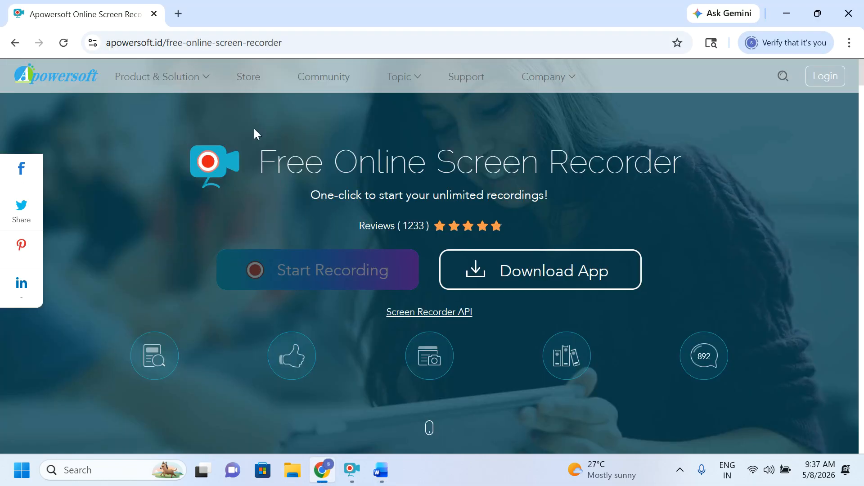
Step: Open YouTube in a new Chrome tab and play the News18 Bengal Assembly Dissolved video
{"action": "left_click", "coordinate": [178, 13]}
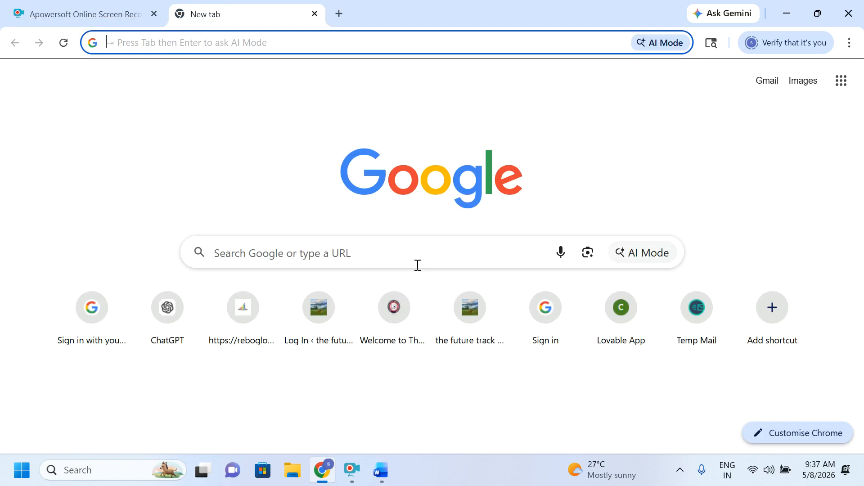
{"action": "left_click", "coordinate": [417, 265]}
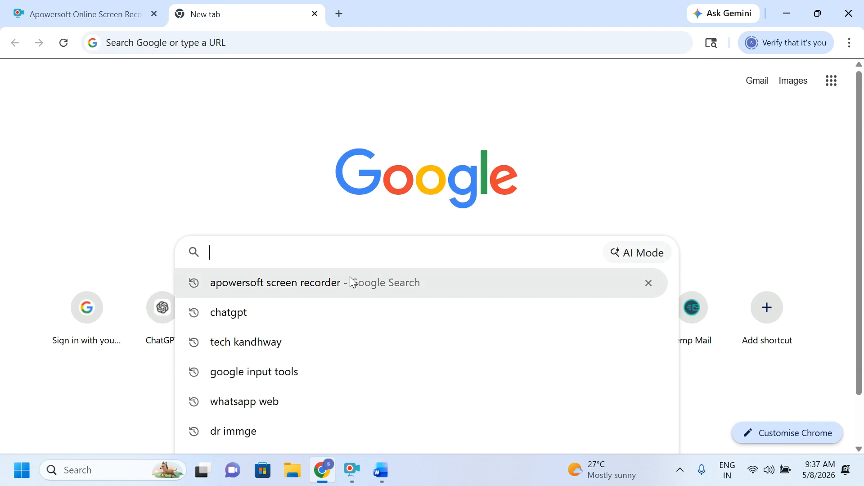
{"action": "left_click", "coordinate": [825, 85]}
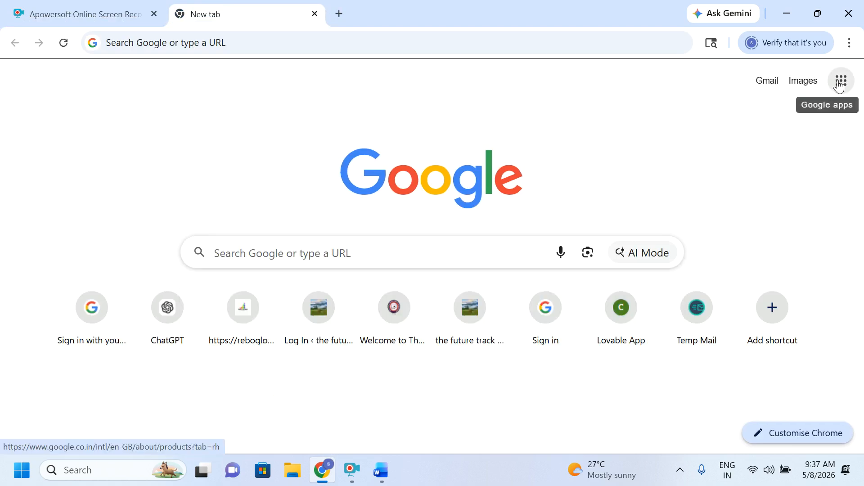
{"action": "left_click", "coordinate": [840, 86]}
{"action": "left_click", "coordinate": [666, 240]}
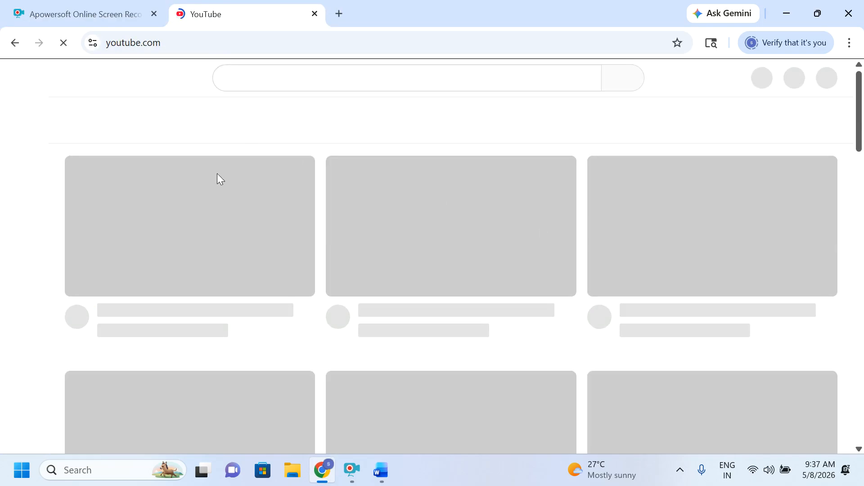
{"action": "scroll", "coordinate": [294, 245], "scroll_direction": "down", "scroll_amount": 3}
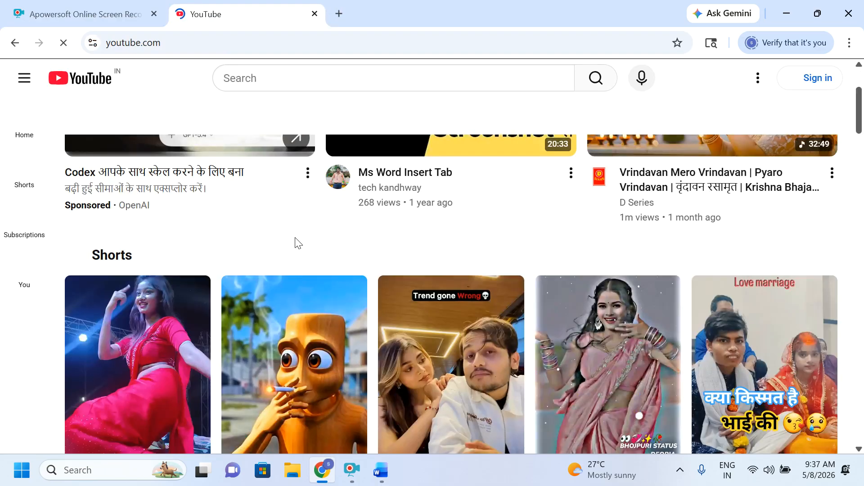
{"action": "scroll", "coordinate": [315, 267], "scroll_direction": "down", "scroll_amount": 8}
{"action": "scroll", "coordinate": [319, 273], "scroll_direction": "down", "scroll_amount": 7}
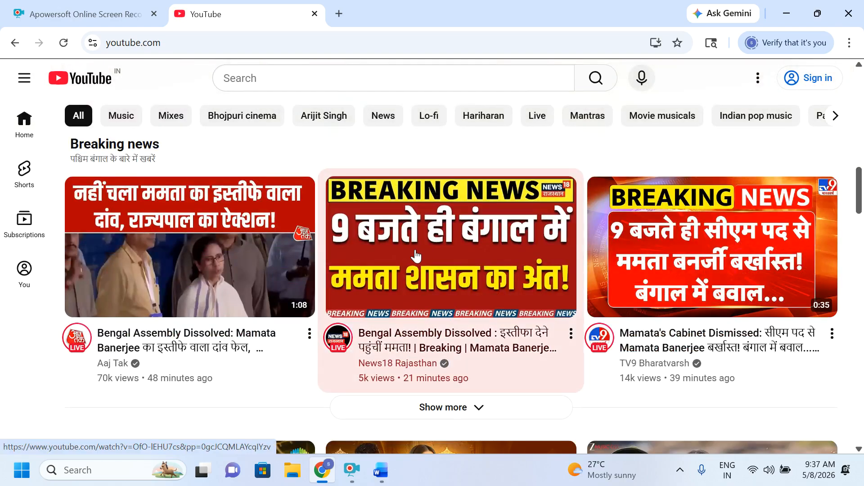
{"action": "left_click", "coordinate": [414, 248]}
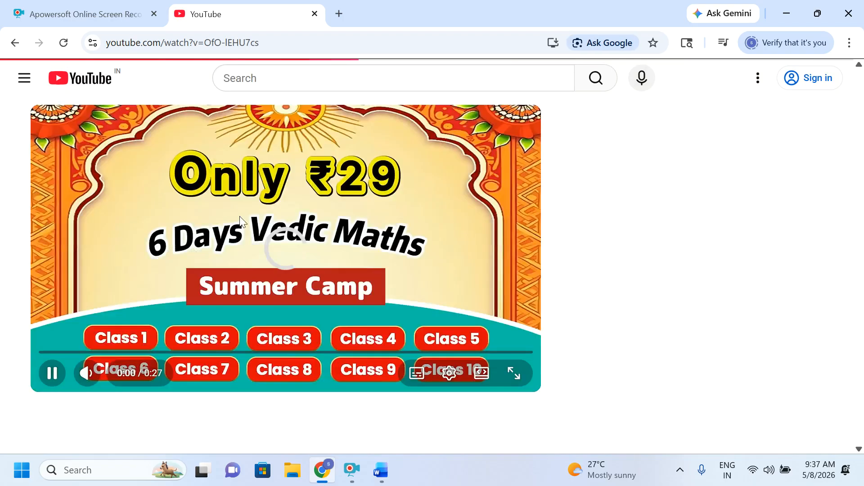
Step: Copy the video's share link and pause playback
{"action": "scroll", "coordinate": [297, 189], "scroll_direction": "down", "scroll_amount": 2}
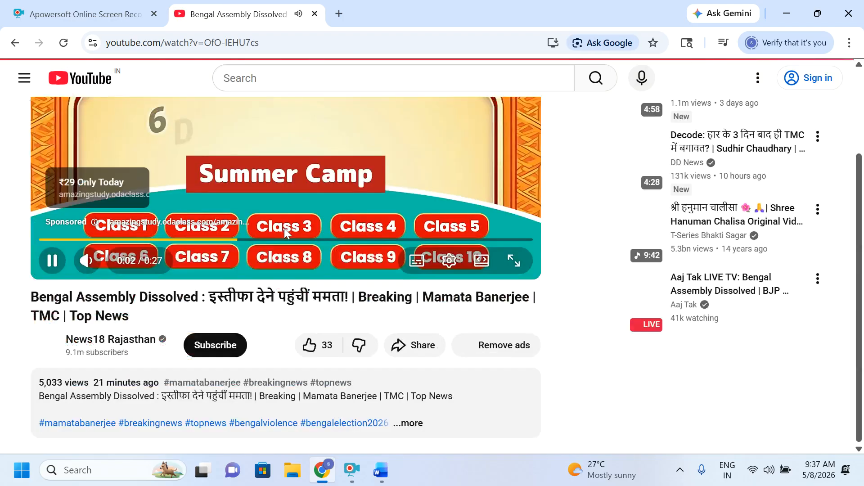
{"action": "left_click", "coordinate": [481, 345]}
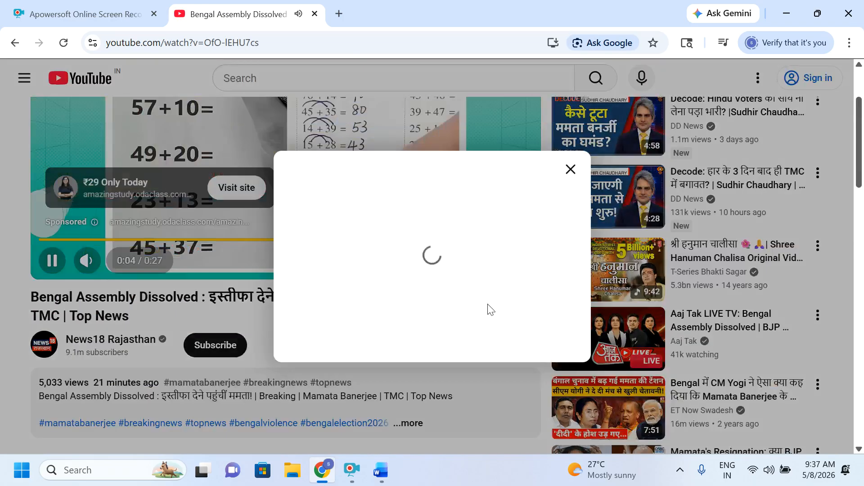
{"action": "left_click", "coordinate": [548, 279]}
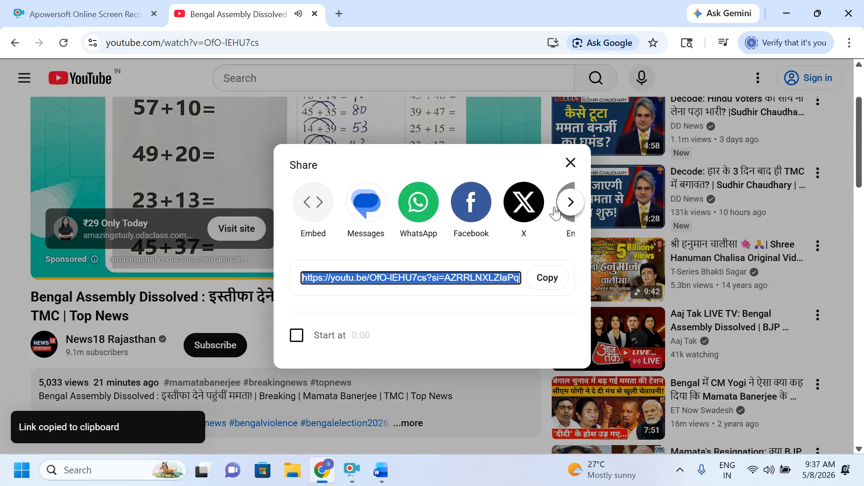
{"action": "left_click", "coordinate": [570, 162]}
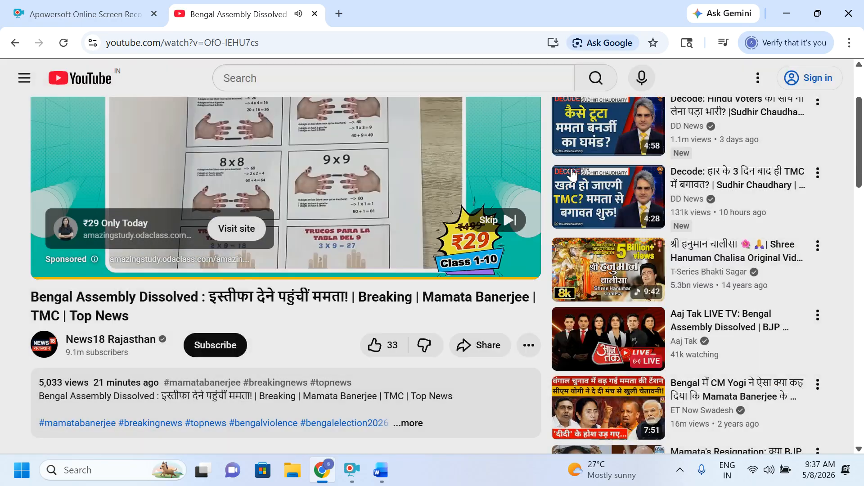
{"action": "left_click", "coordinate": [401, 167]}
Step: Paste the YouTube link into Word's online video prompt and embed the video
{"action": "left_click", "coordinate": [380, 470]}
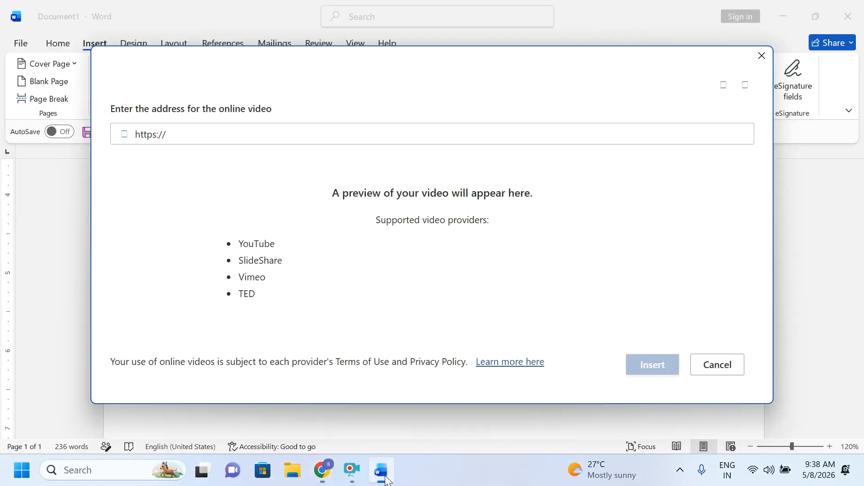
{"action": "left_click", "coordinate": [235, 130]}
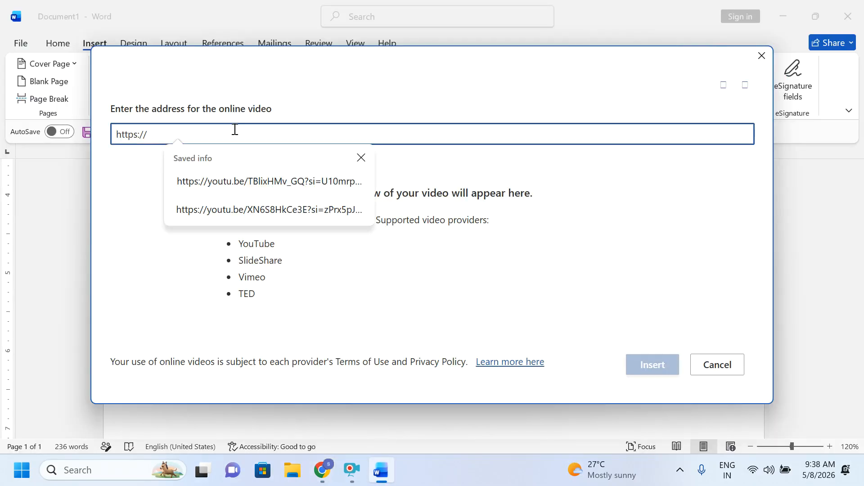
{"action": "key", "text": "ctrl+v"}
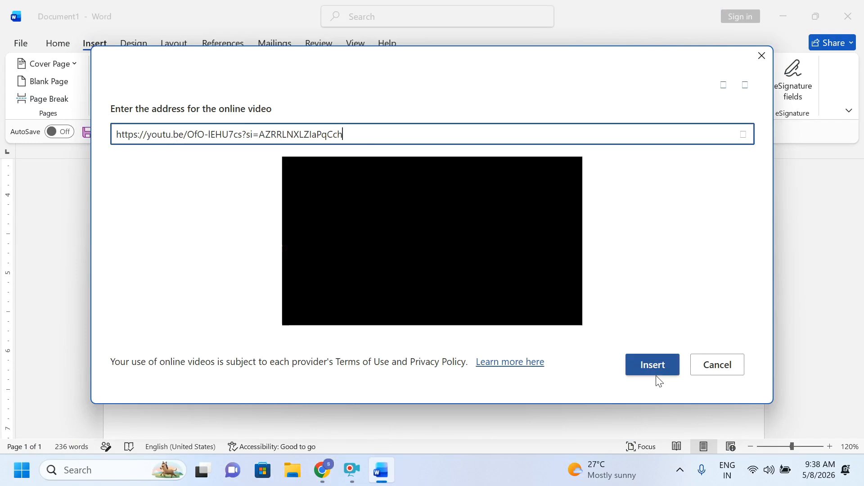
{"action": "left_click", "coordinate": [654, 378]}
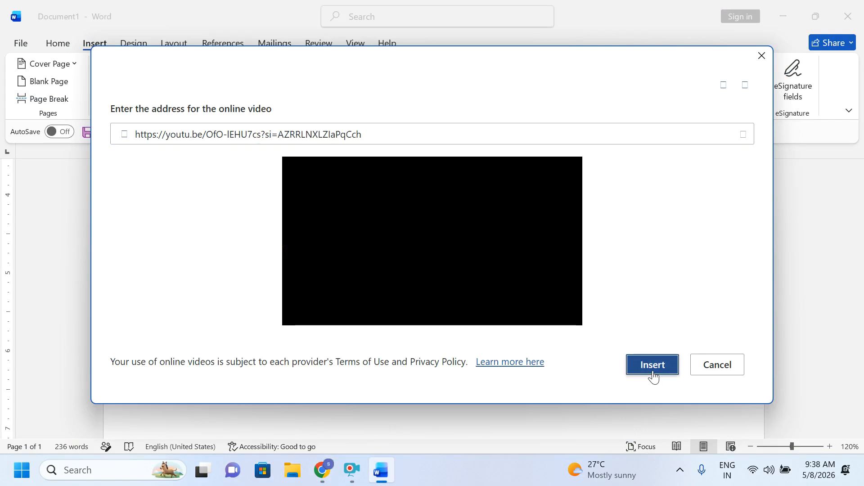
{"action": "left_click", "coordinate": [648, 369]}
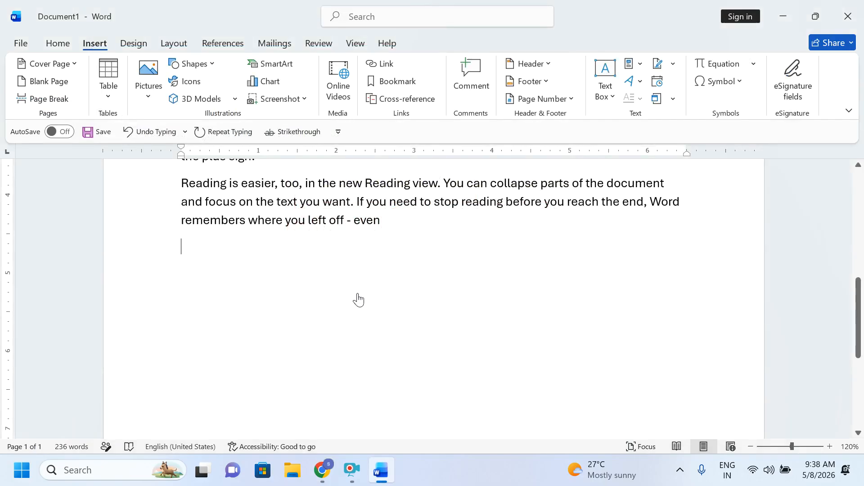
Step: Play the embedded news video, pause it, and close the player to return to the page
{"action": "scroll", "coordinate": [504, 295], "scroll_direction": "down", "scroll_amount": 2}
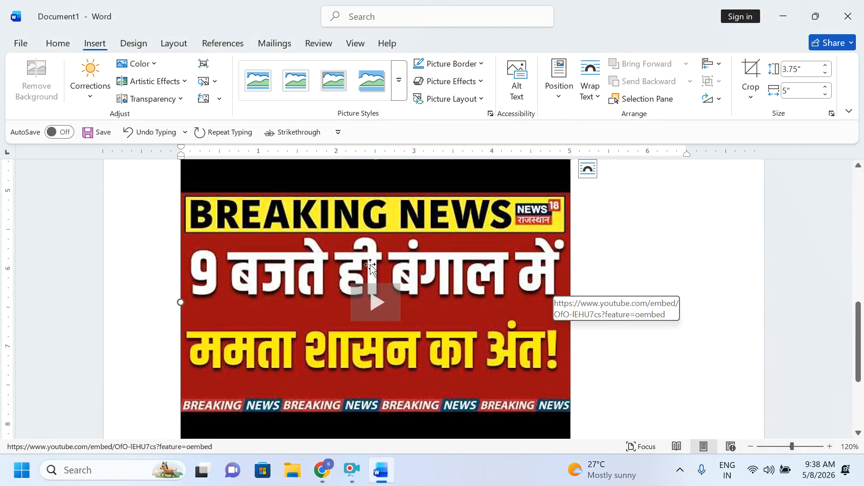
{"action": "left_click", "coordinate": [377, 311]}
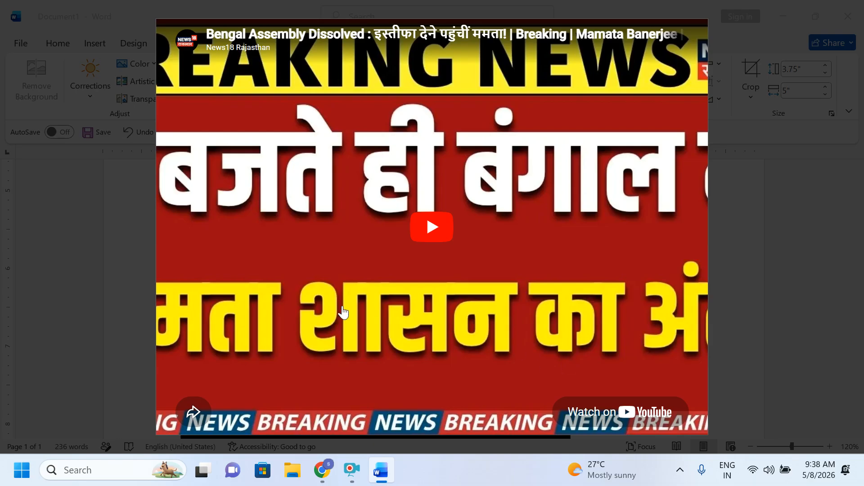
{"action": "left_click", "coordinate": [433, 227]}
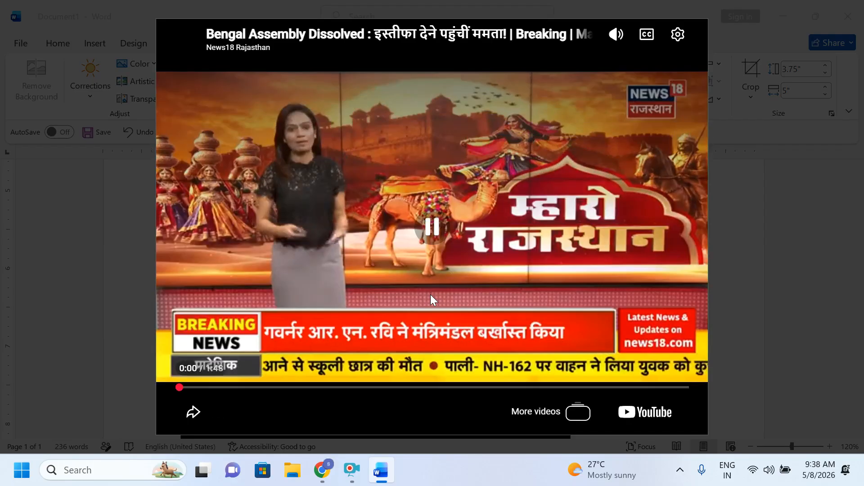
{"action": "left_click", "coordinate": [397, 247]}
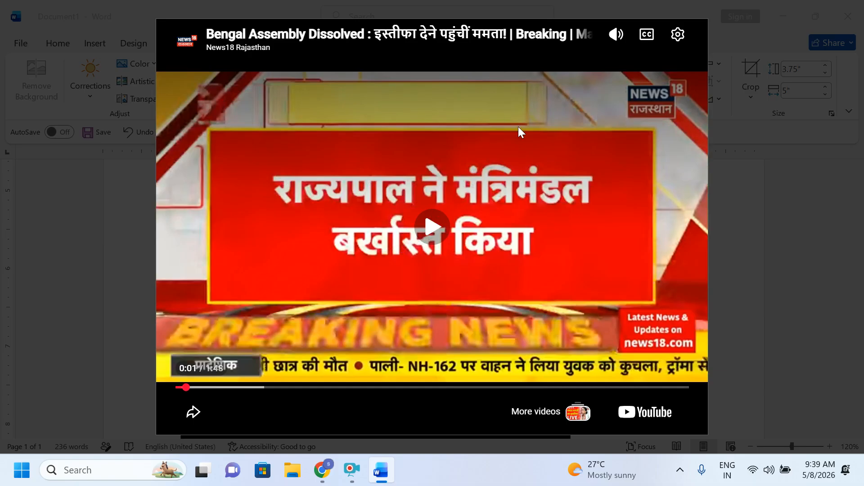
{"action": "left_click", "coordinate": [717, 214]}
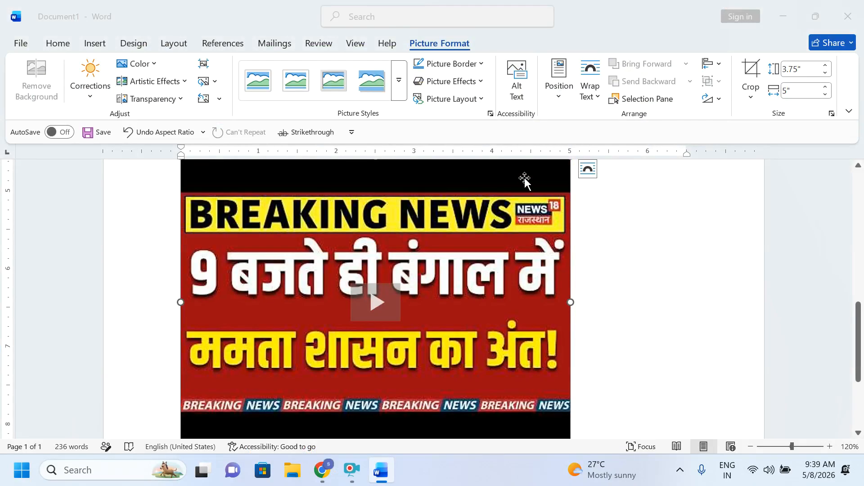
Step: Delete the embedded video, then try turning on AutoSave twice, dismissing the sign-in prompt each time
{"action": "key", "text": "Delete"}
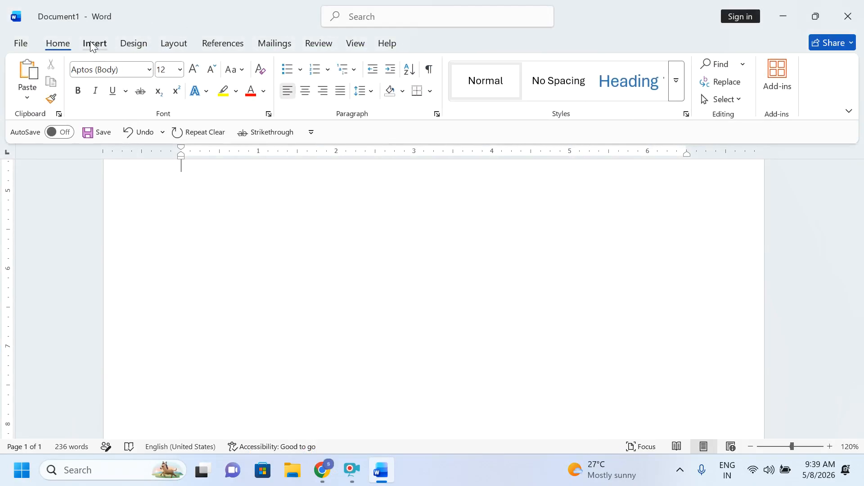
{"action": "left_click", "coordinate": [94, 43]}
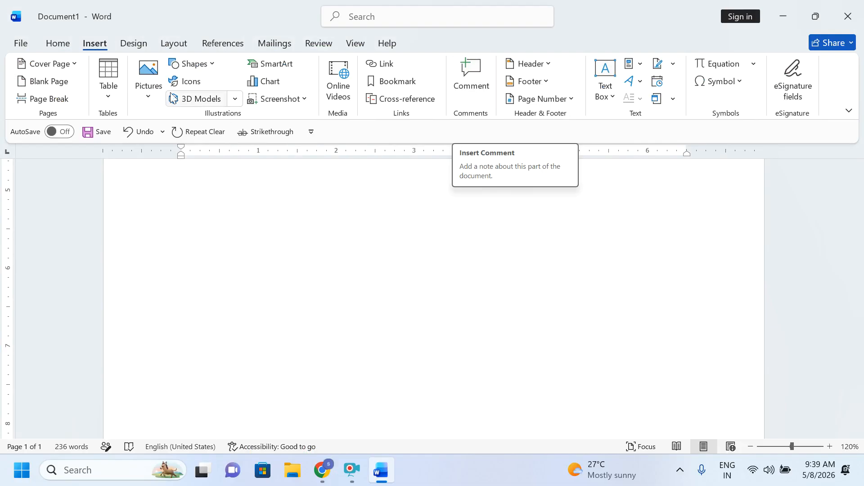
{"action": "left_click", "coordinate": [58, 132]}
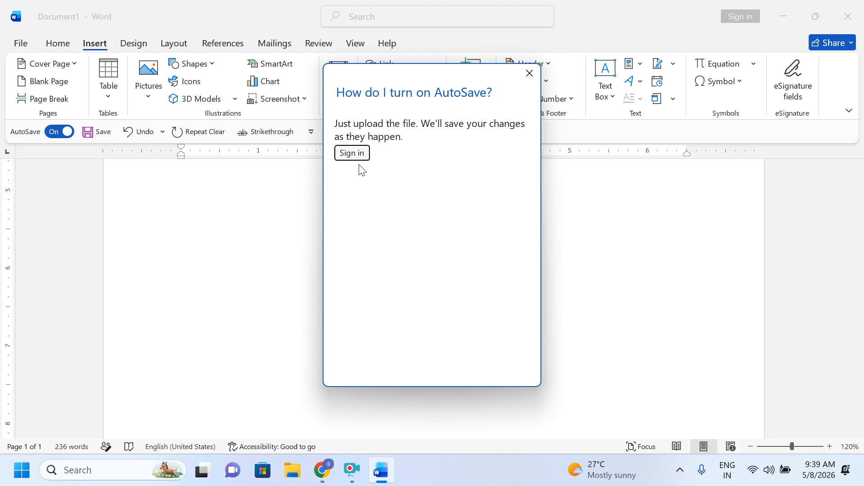
{"action": "left_click", "coordinate": [530, 73]}
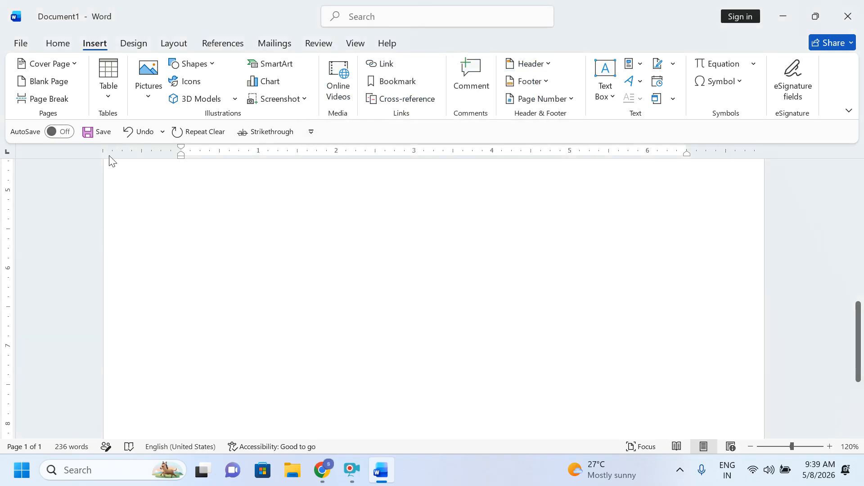
{"action": "left_click", "coordinate": [65, 132]}
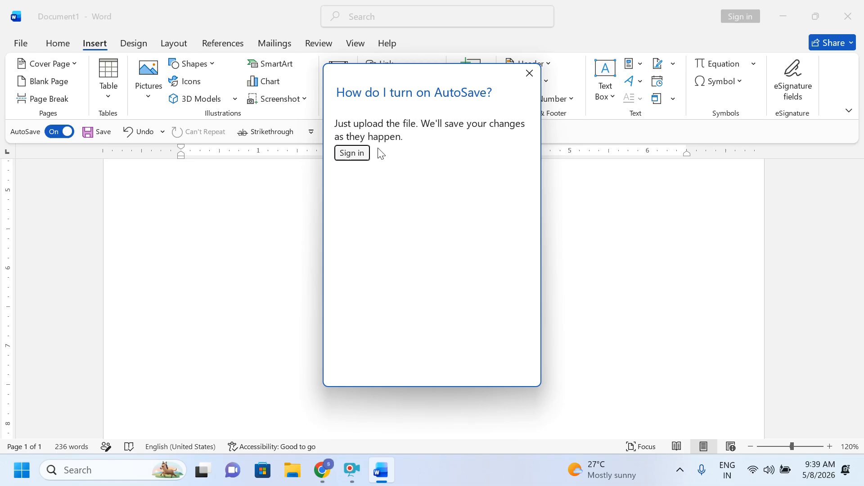
{"action": "left_click", "coordinate": [529, 73]}
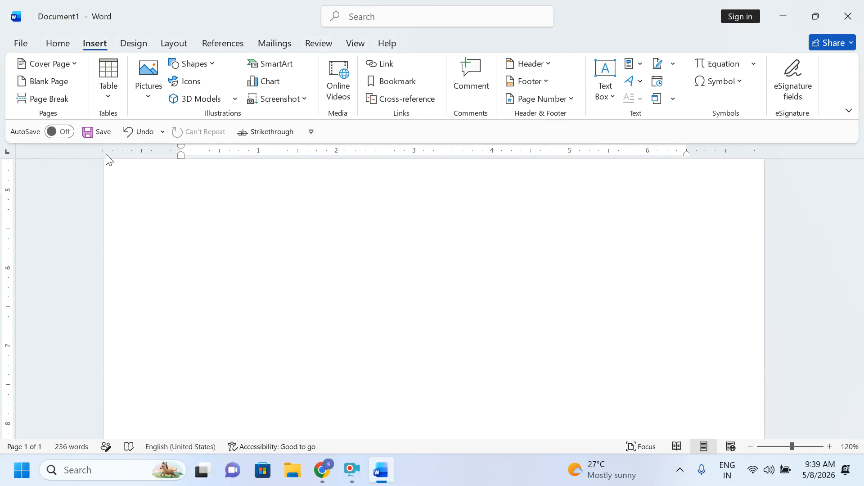
Step: On the Layout tab, delete all the document text, then undo to restore the 236 words
{"action": "left_click", "coordinate": [172, 45]}
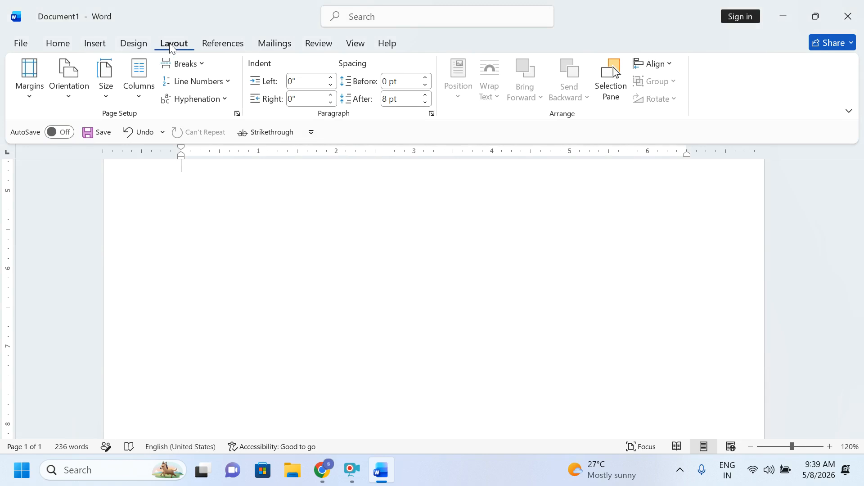
{"action": "scroll", "coordinate": [555, 243], "scroll_direction": "up", "scroll_amount": 1}
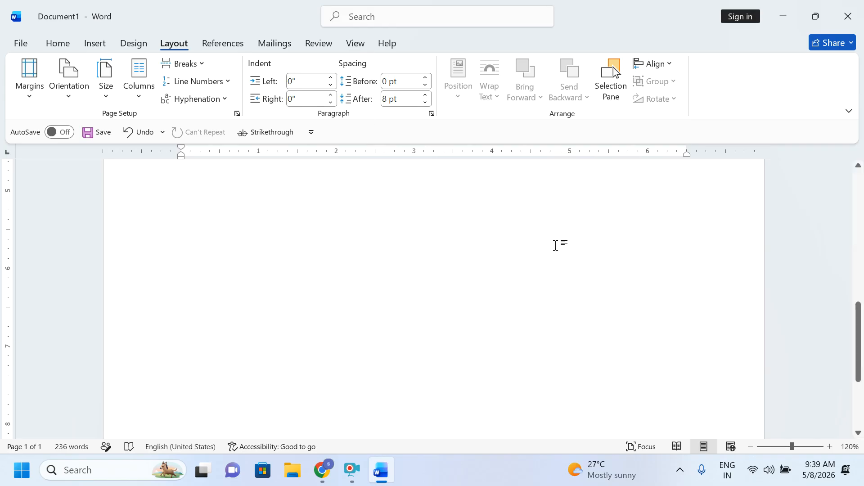
{"action": "scroll", "coordinate": [576, 305], "scroll_direction": "up", "scroll_amount": 2}
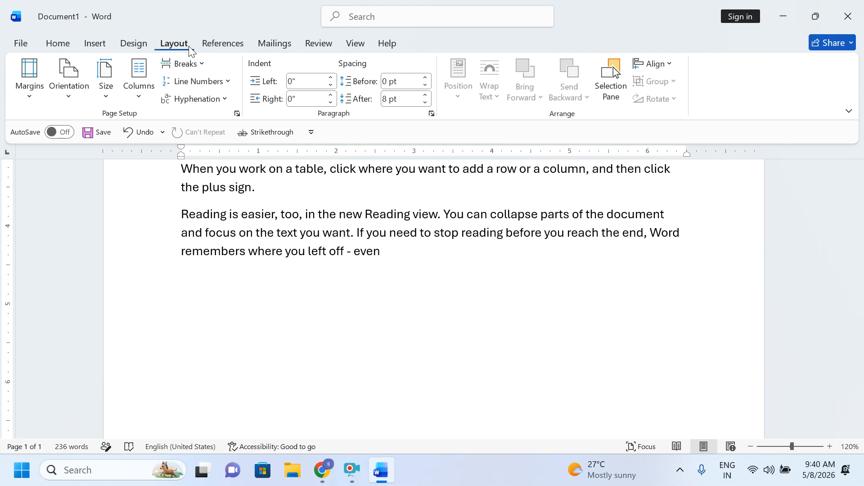
{"action": "scroll", "coordinate": [315, 276], "scroll_direction": "up", "scroll_amount": 5}
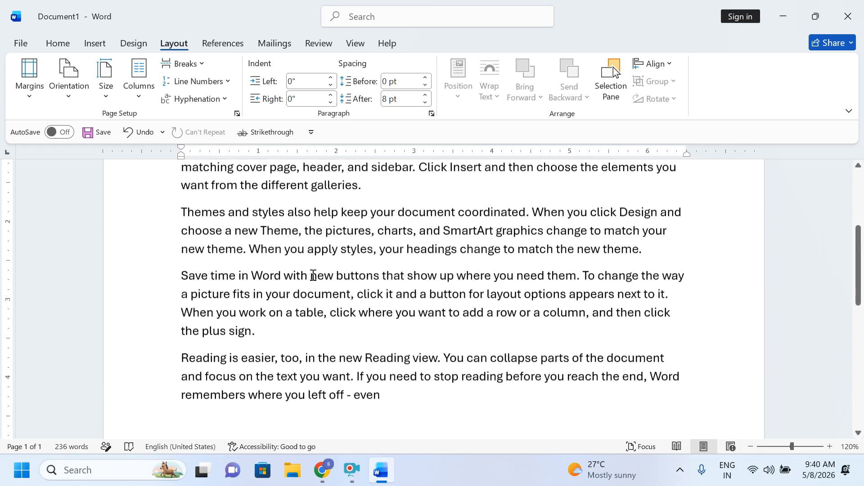
{"action": "key", "text": "ctrl+a"}
{"action": "key", "text": "Delete"}
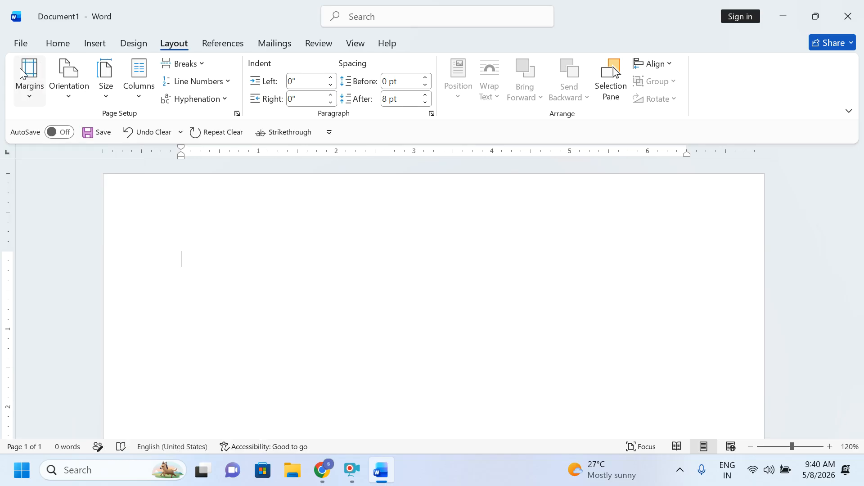
{"action": "key", "text": "ctrl+z"}
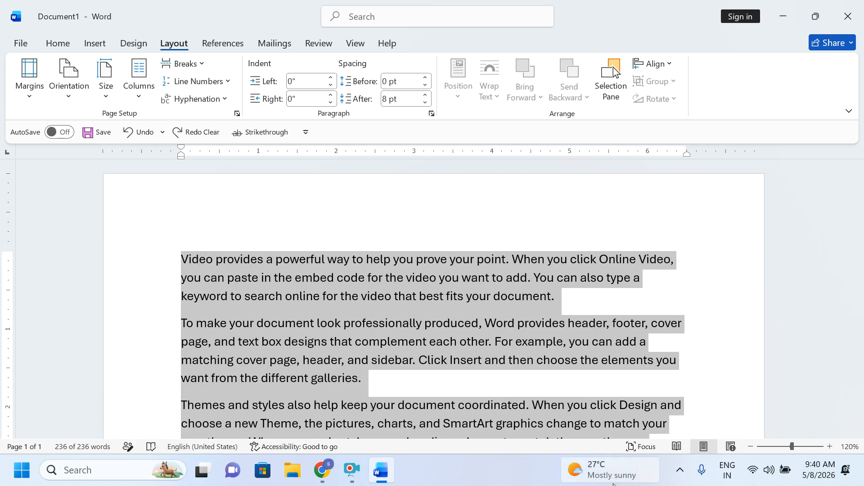
{"action": "scroll", "coordinate": [722, 336], "scroll_direction": "down", "scroll_amount": 10}
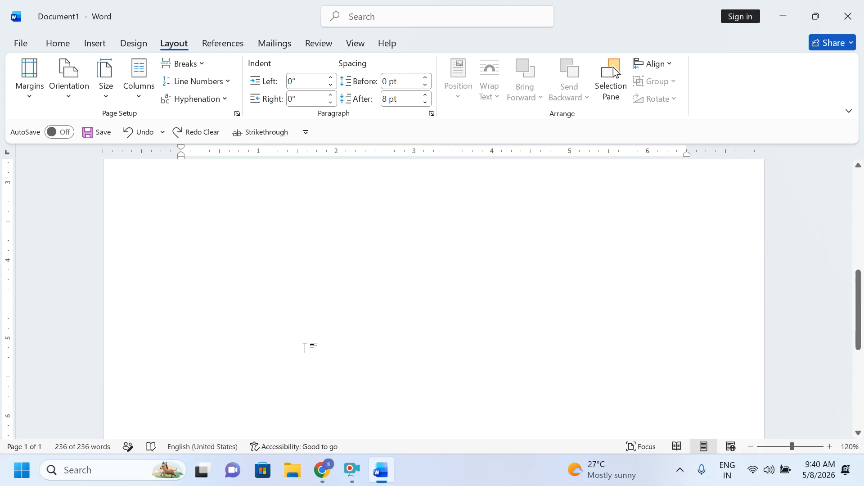
{"action": "scroll", "coordinate": [304, 348], "scroll_direction": "up", "scroll_amount": 10}
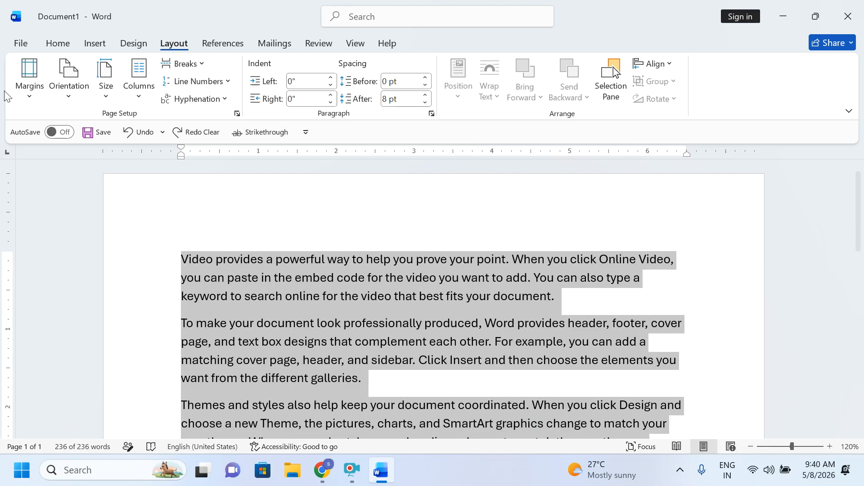
{"action": "left_click", "coordinate": [31, 95]}
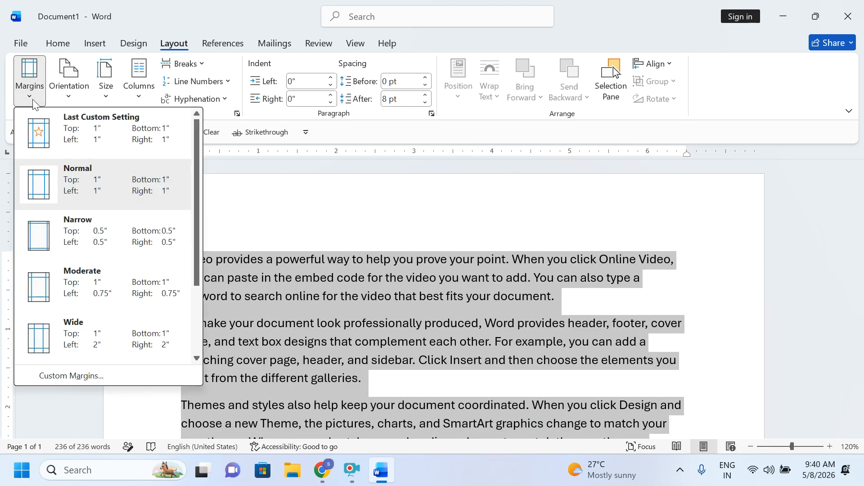
{"action": "left_click", "coordinate": [79, 234]}
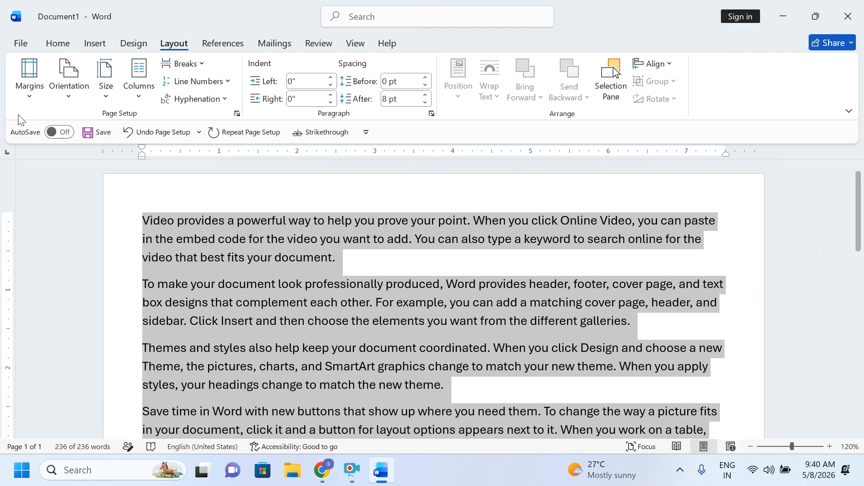
{"action": "left_click", "coordinate": [40, 102]}
{"action": "left_click", "coordinate": [80, 186]}
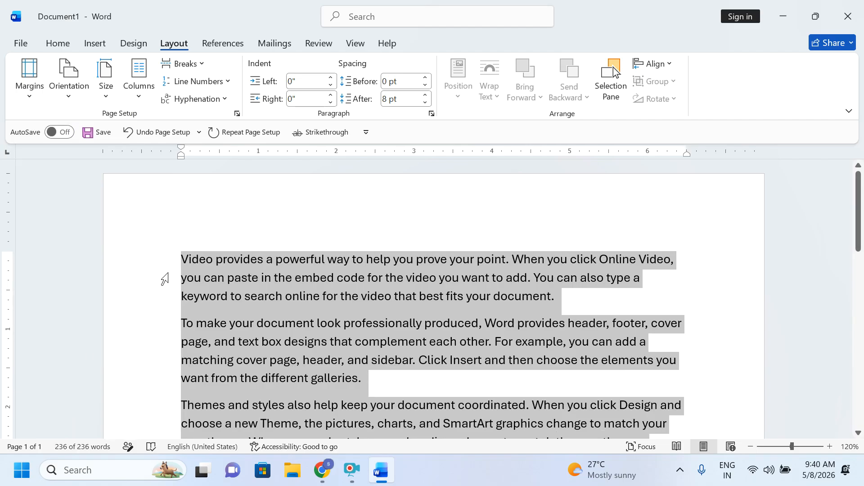
{"action": "left_click", "coordinate": [33, 96]}
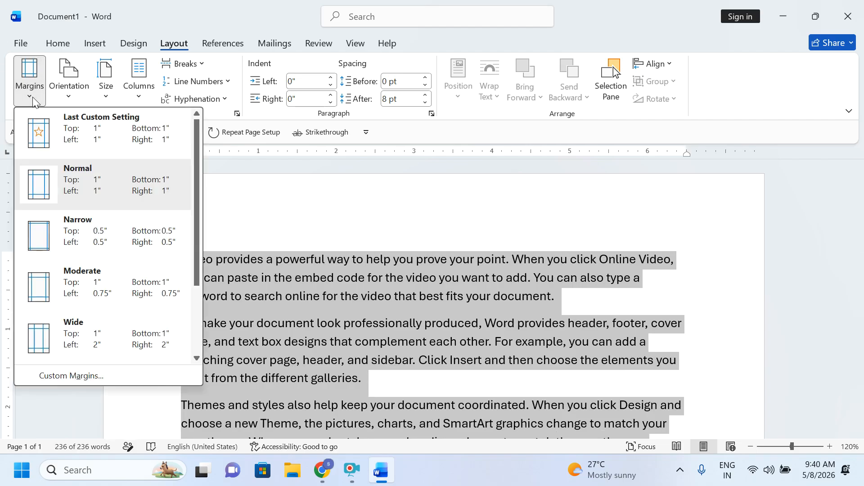
{"action": "left_click", "coordinate": [63, 376]}
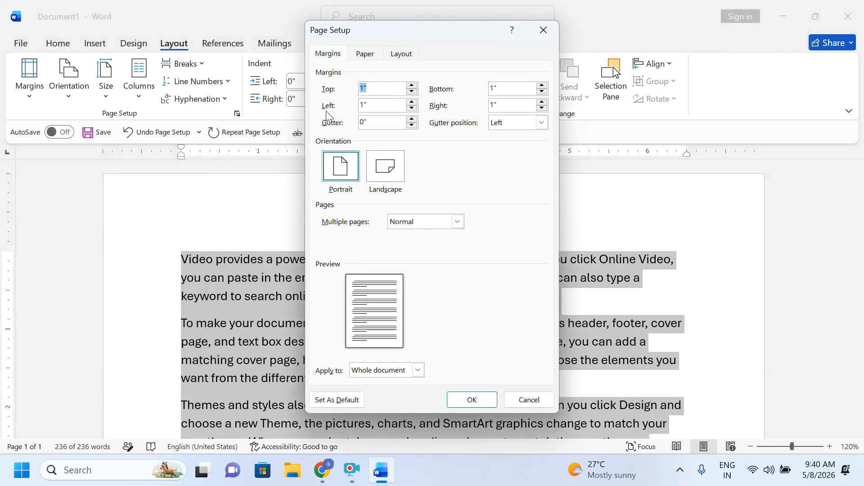
{"action": "double_click", "coordinate": [372, 107]}
{"action": "type", "text": "0.5"}
{"action": "key", "text": "Return"}
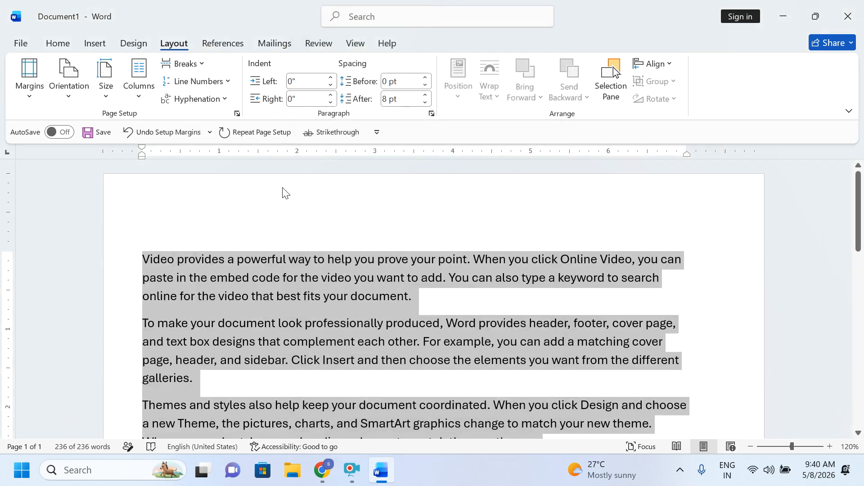
{"action": "left_click", "coordinate": [36, 88]}
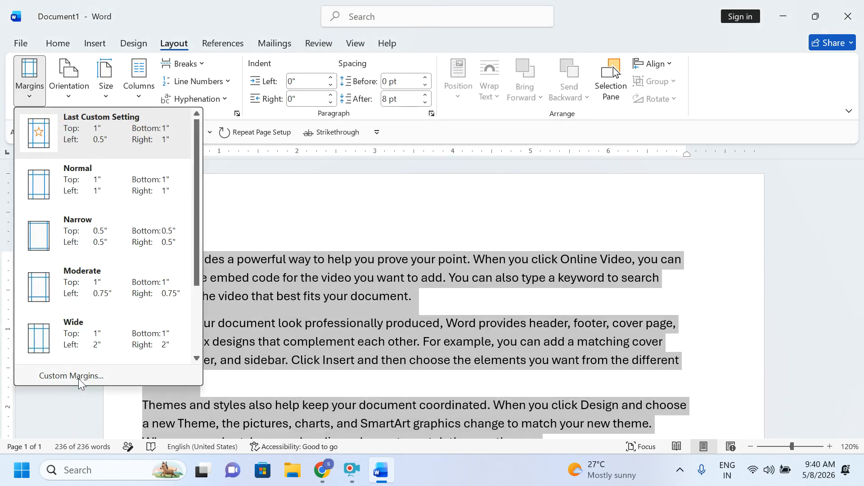
{"action": "left_click", "coordinate": [78, 379]}
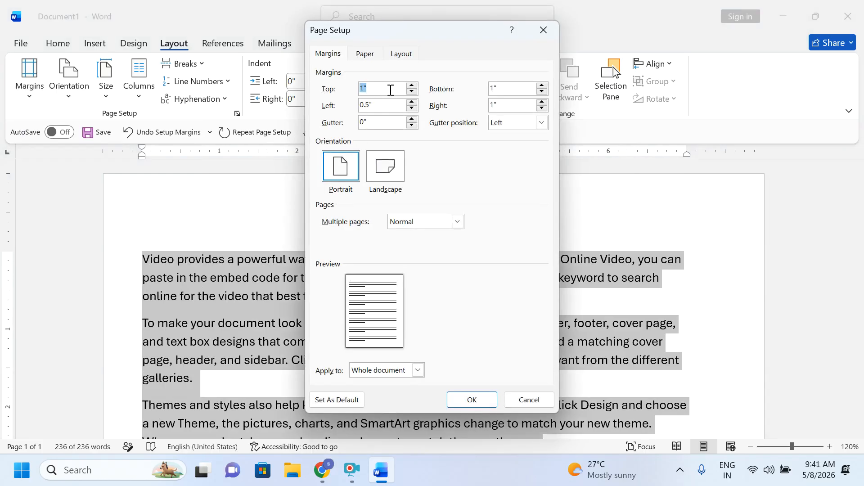
{"action": "type", "text": "0.3"}
{"action": "key", "text": "Return"}
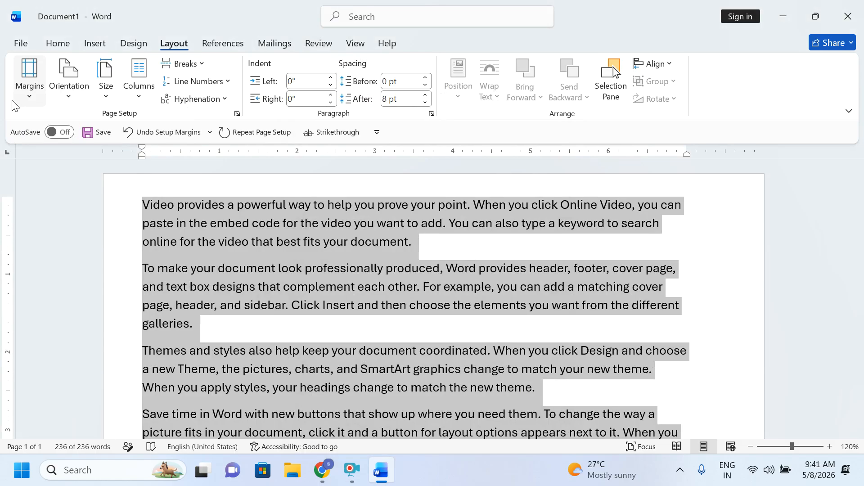
{"action": "left_click", "coordinate": [29, 79]}
{"action": "left_click", "coordinate": [81, 198]}
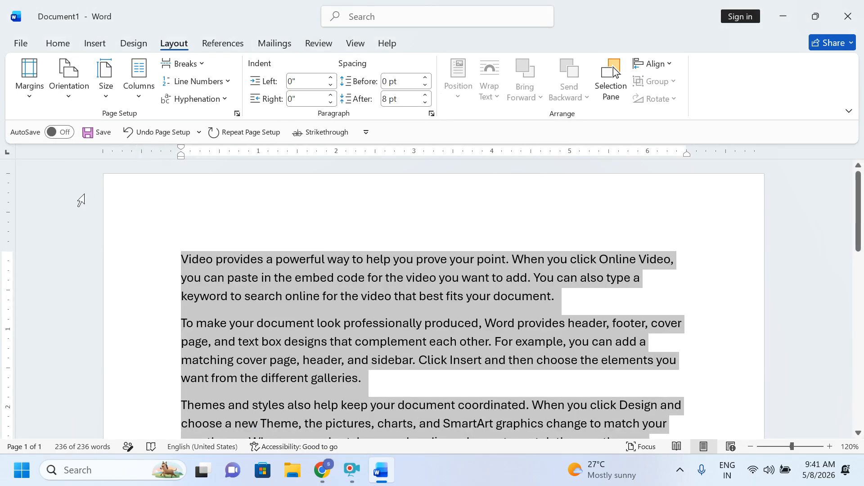
{"action": "key", "text": "ctrl+p"}
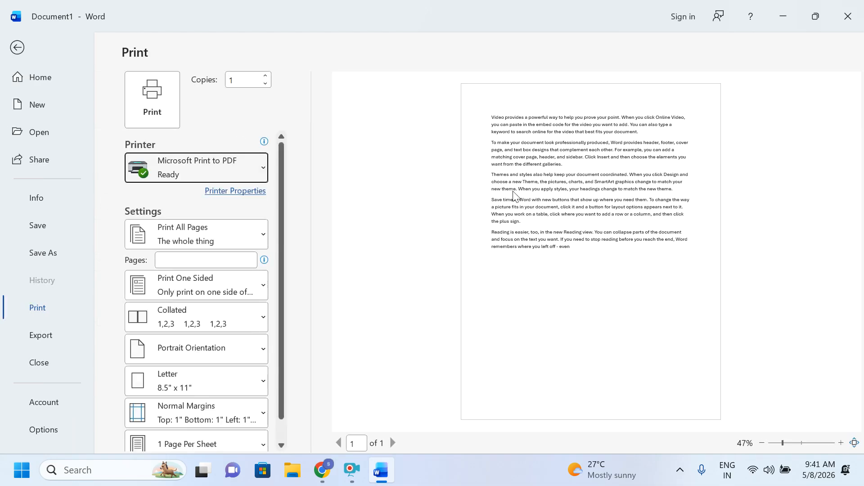
Step: Dismiss the Windows Start menu and leave print preview to get back to the document
{"action": "scroll", "coordinate": [516, 194], "scroll_direction": "up", "scroll_amount": 4}
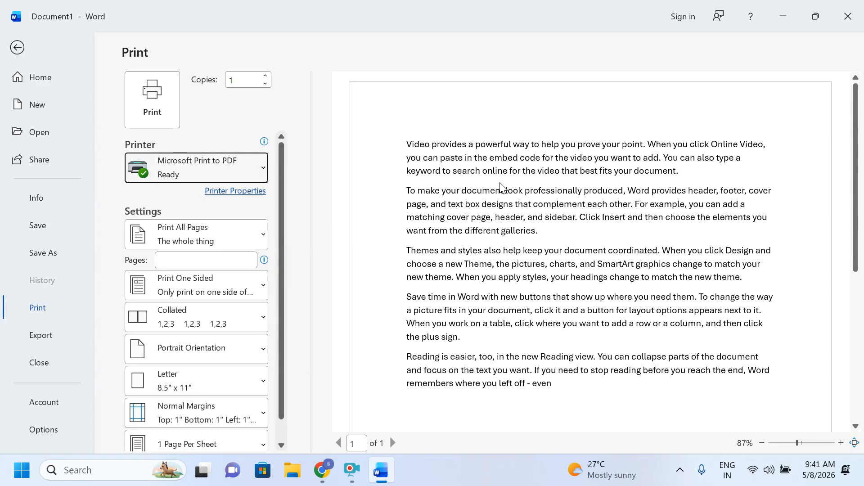
{"action": "key", "text": "super"}
{"action": "left_click", "coordinate": [551, 125]}
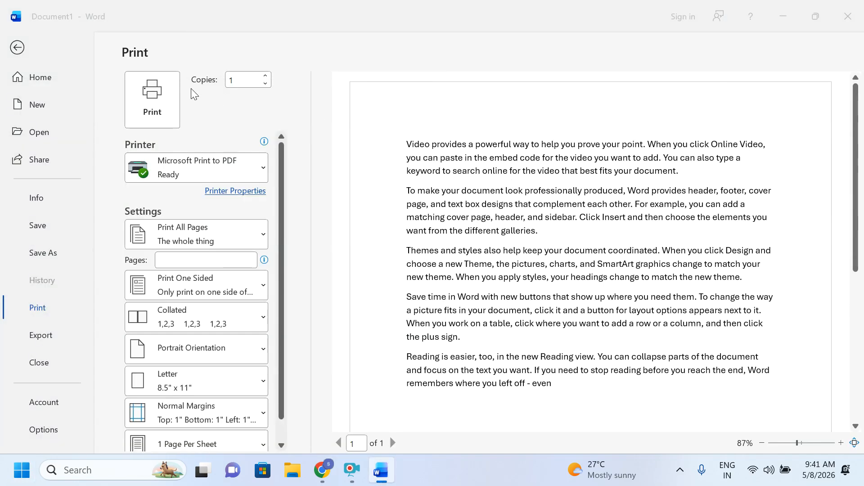
{"action": "left_click", "coordinate": [19, 49]}
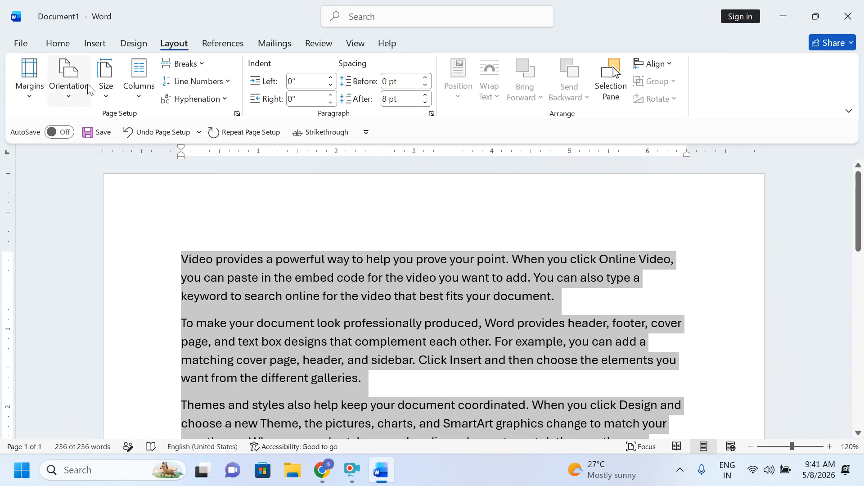
Step: Set the page orientation to Landscape and check it in print preview
{"action": "left_click", "coordinate": [86, 88]}
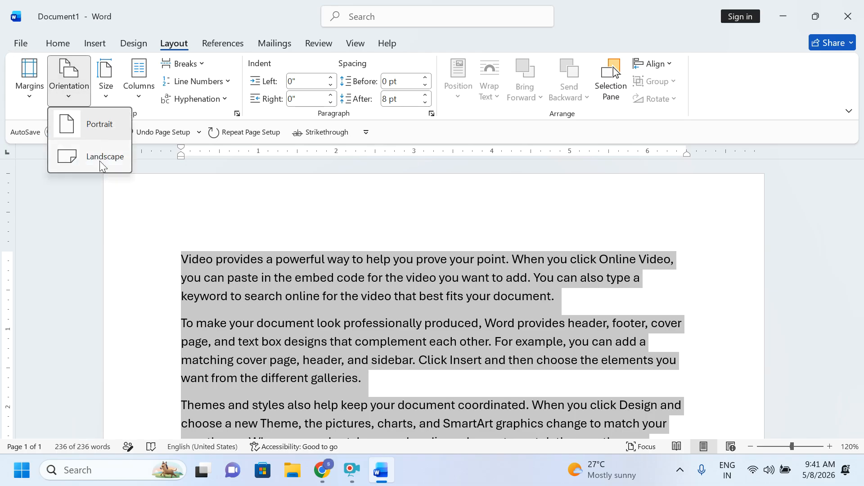
{"action": "left_click", "coordinate": [102, 167]}
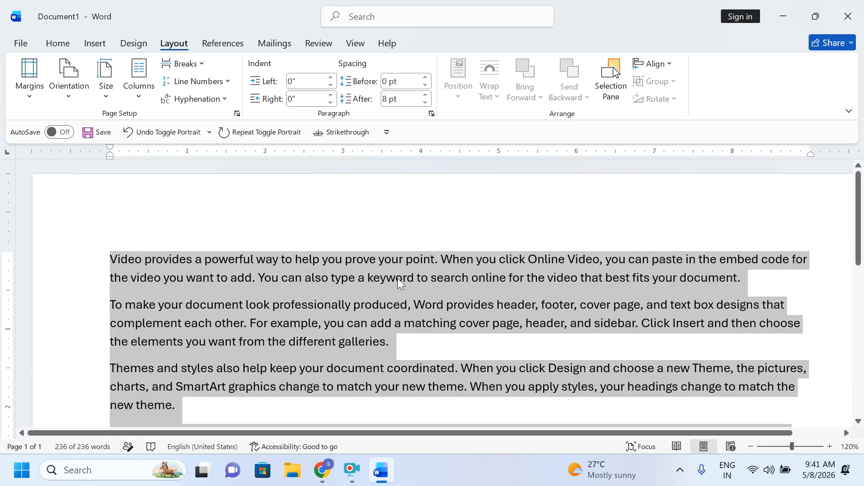
{"action": "key", "text": "ctrl+p"}
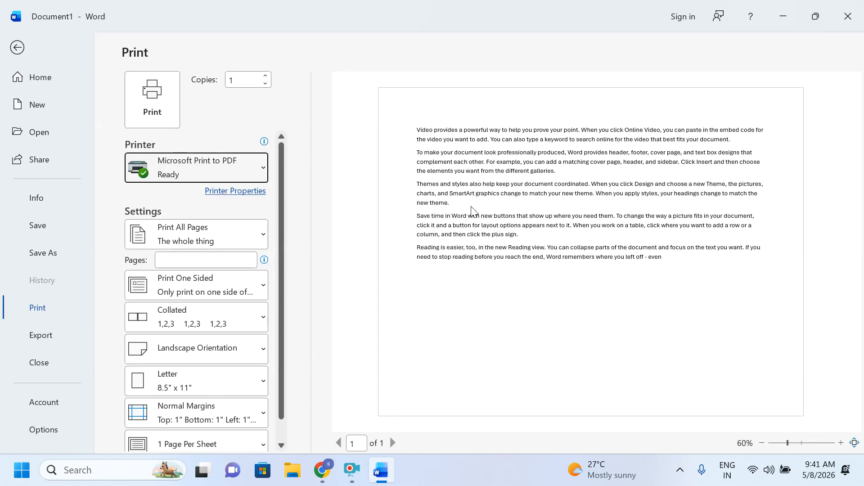
{"action": "key", "text": "Escape"}
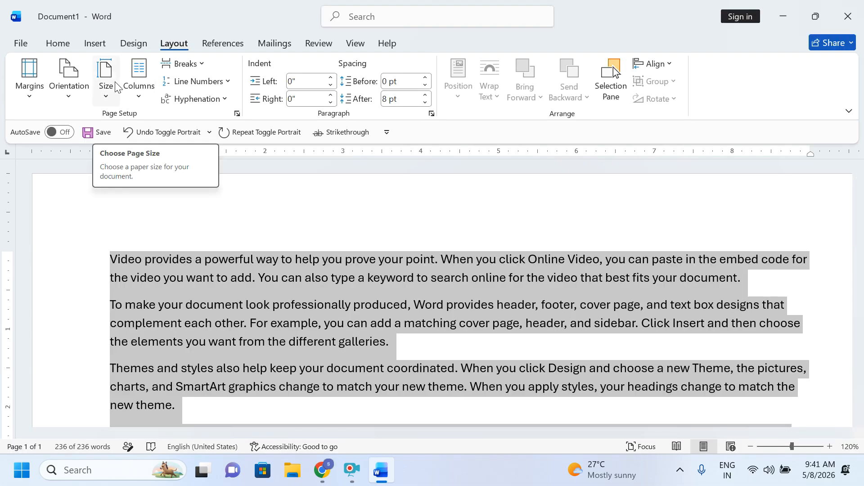
{"action": "left_click", "coordinate": [436, 212]}
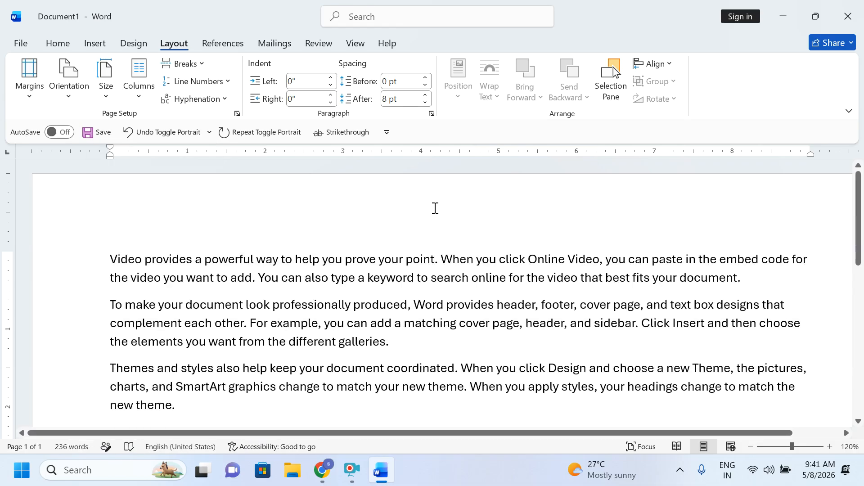
{"action": "scroll", "coordinate": [437, 213], "scroll_direction": "down", "scroll_amount": 5}
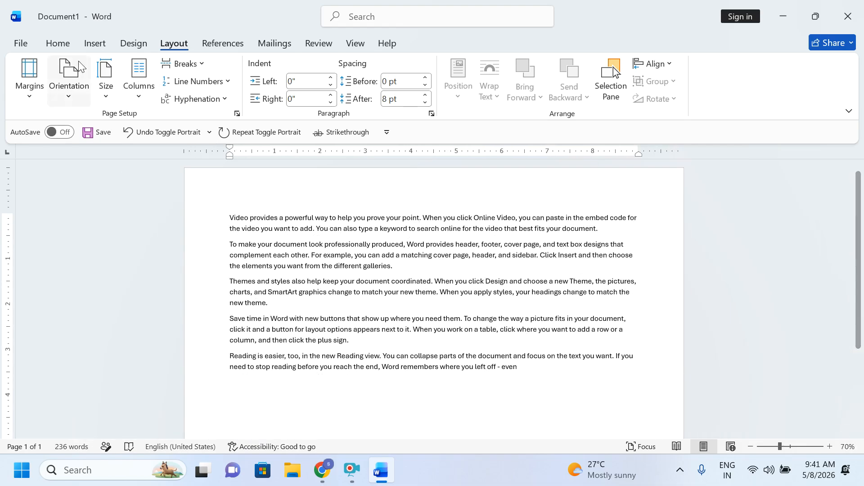
Step: Try A4 paper size, then undo the change
{"action": "left_click", "coordinate": [112, 90]}
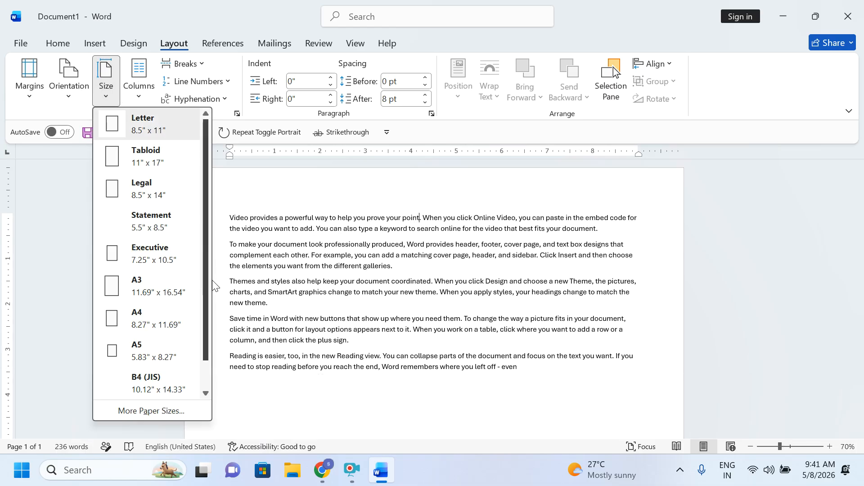
{"action": "left_click", "coordinate": [147, 318]}
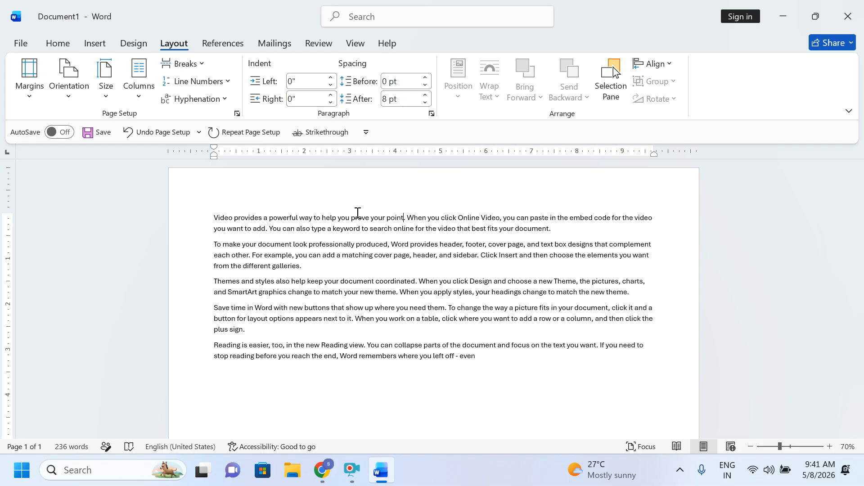
{"action": "key", "text": "ctrl+z"}
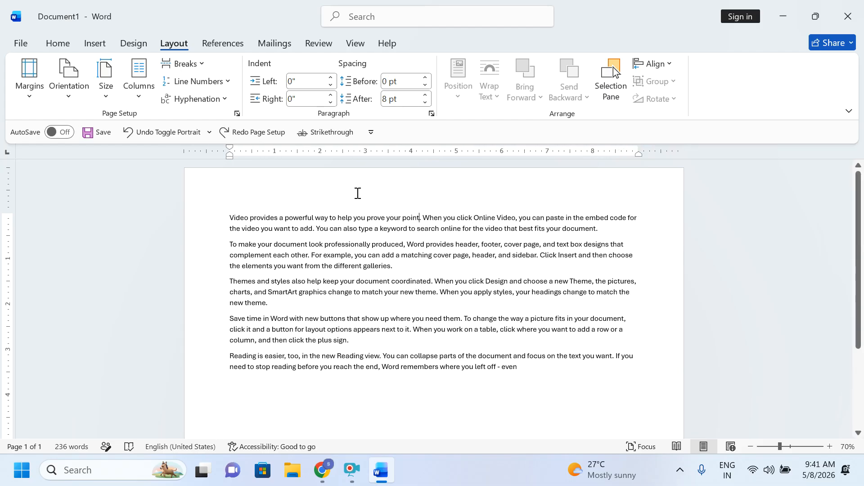
Step: Clear all the text and type an indented 'Bio data' test line
{"action": "key", "text": "ctrl+a"}
{"action": "key", "text": "Delete"}
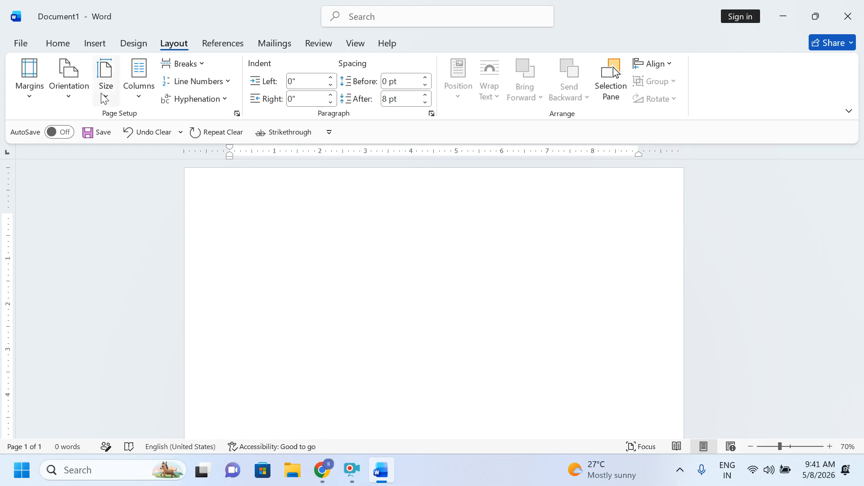
{"action": "key", "text": "Tab"}
{"action": "key", "text": "Tab"}
{"action": "key", "text": "Tab"}
{"action": "key", "text": "Tab"}
{"action": "key", "text": "Tab"}
{"action": "key", "text": "Tab"}
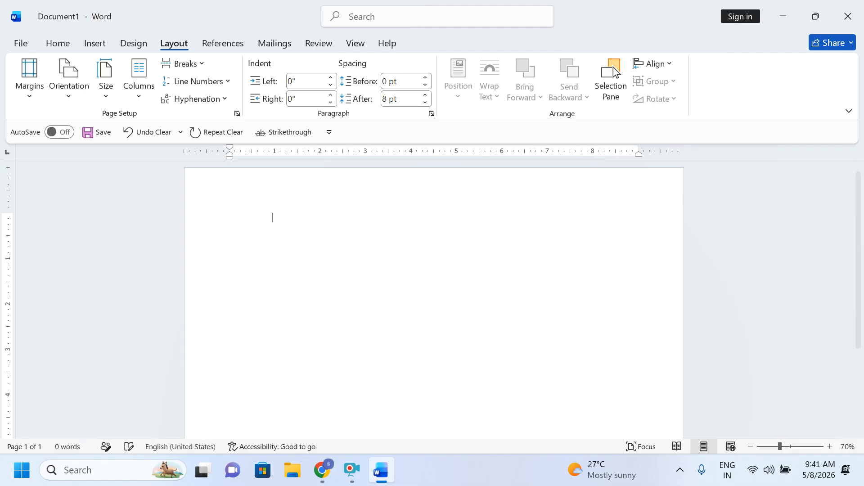
{"action": "type", "text": "Bio data"}
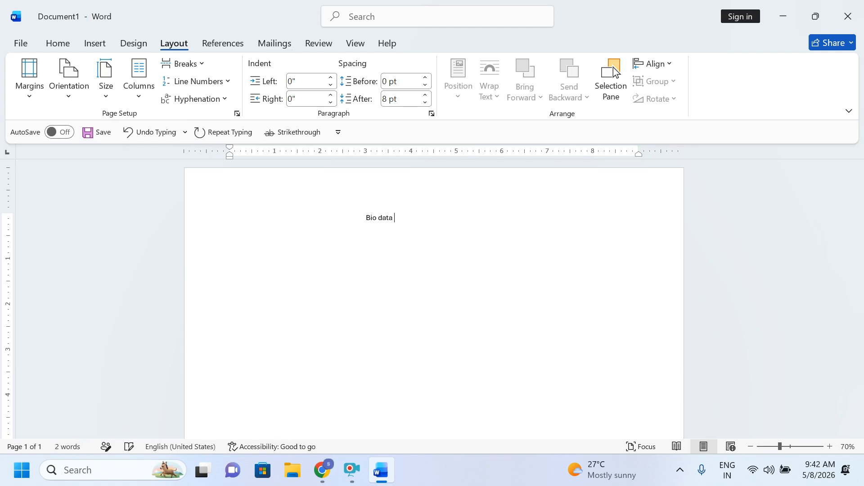
{"action": "left_click", "coordinate": [349, 221]}
{"action": "key", "text": "Tab"}
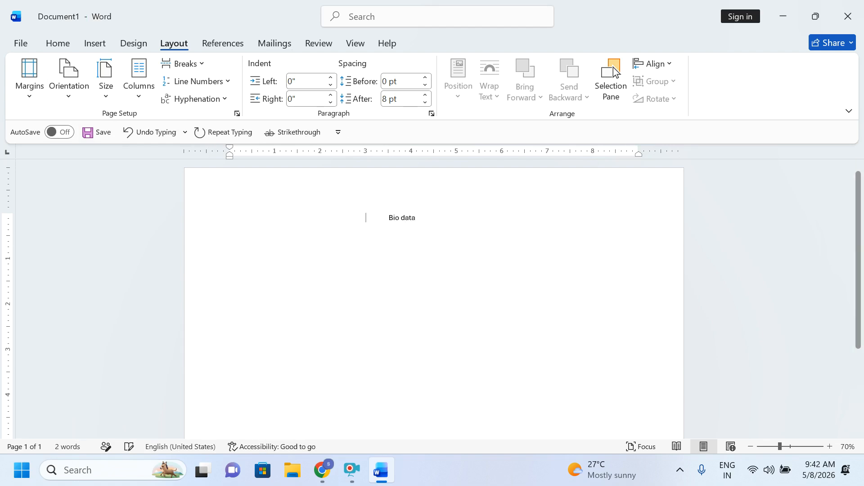
Step: Set the paper size to A3 and delete the 'Bio data' line
{"action": "left_click", "coordinate": [106, 97]}
{"action": "left_click", "coordinate": [152, 288]}
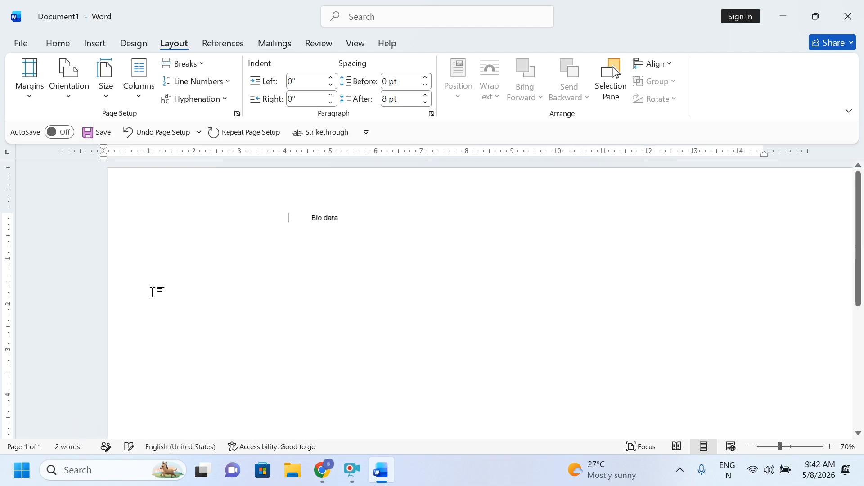
{"action": "scroll", "coordinate": [317, 292], "scroll_direction": "down", "scroll_amount": 2, "text": "ctrl"}
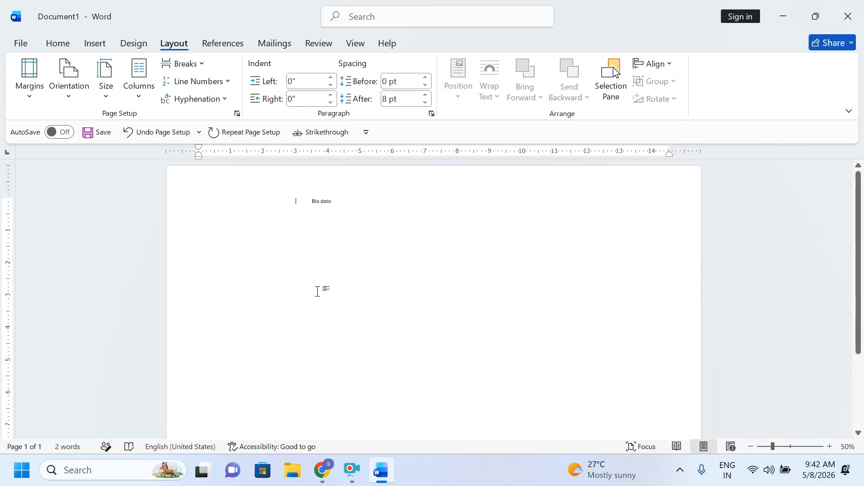
{"action": "left_click_drag", "start_coordinate": [502, 186], "coordinate": [194, 187]}
{"action": "key", "text": "BackSpace"}
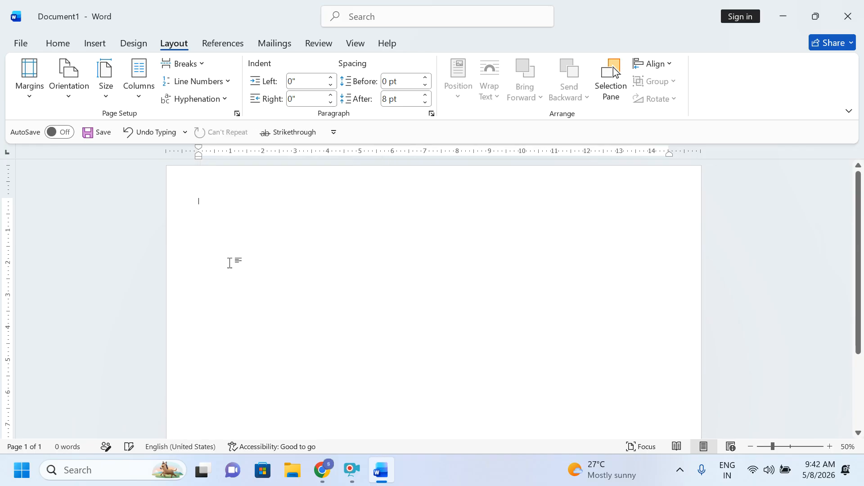
Step: Apply Normal margins, portrait orientation and A4 paper size
{"action": "left_click", "coordinate": [29, 85]}
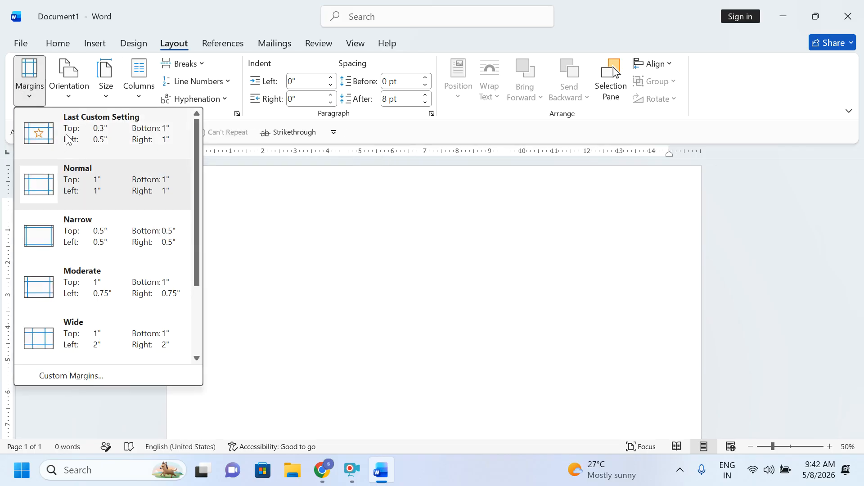
{"action": "left_click", "coordinate": [77, 189]}
{"action": "left_click", "coordinate": [69, 83]}
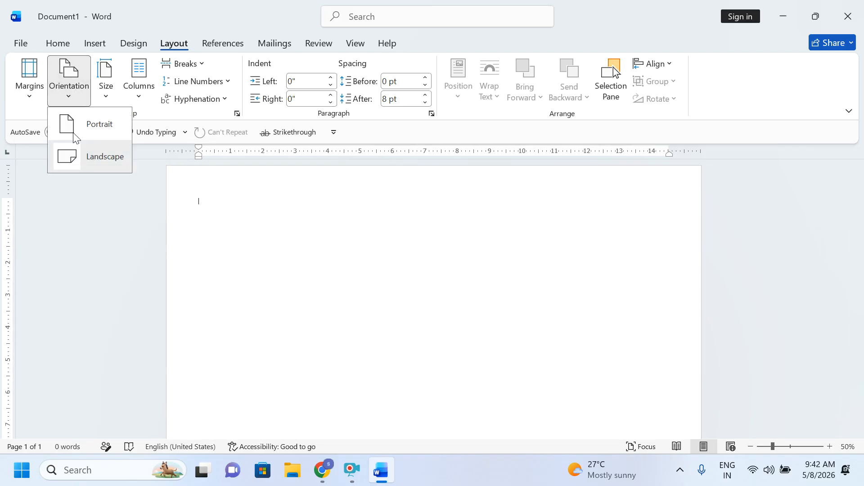
{"action": "left_click", "coordinate": [77, 131]}
{"action": "left_click", "coordinate": [106, 85]}
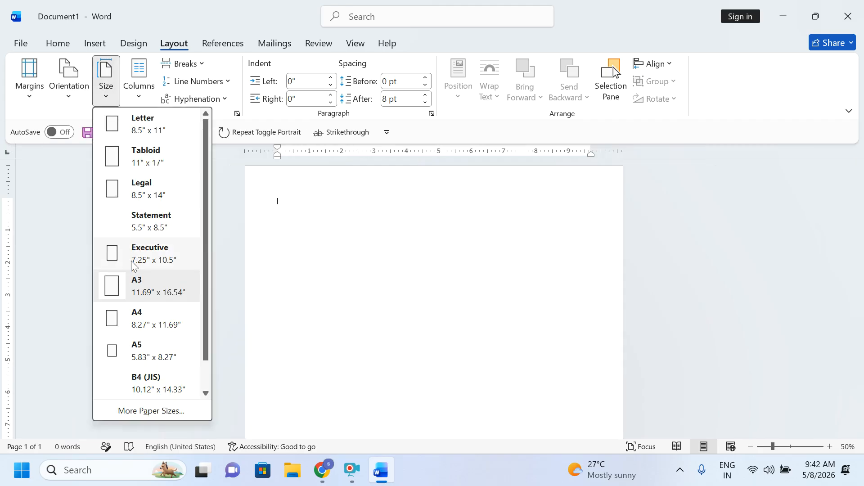
{"action": "left_click", "coordinate": [154, 315]}
Step: Type 'dhfdsh' at the top of the page and centre it
{"action": "scroll", "coordinate": [382, 278], "scroll_direction": "up", "scroll_amount": 3}
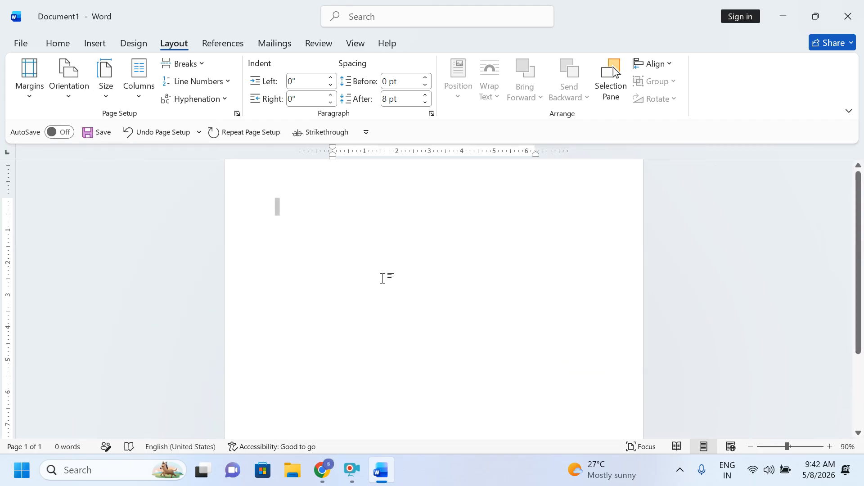
{"action": "scroll", "coordinate": [382, 278], "scroll_direction": "up", "scroll_amount": 2}
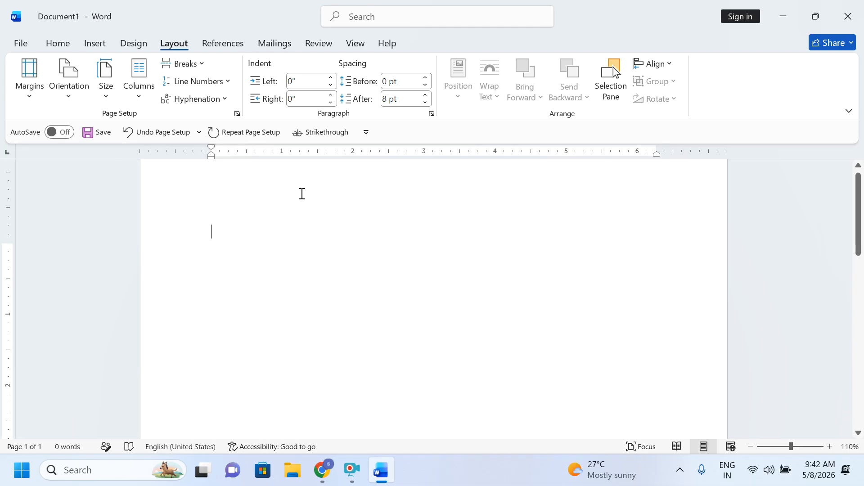
{"action": "scroll", "coordinate": [302, 194], "scroll_direction": "up", "scroll_amount": 1}
{"action": "type", "text": "dhfdsh"}
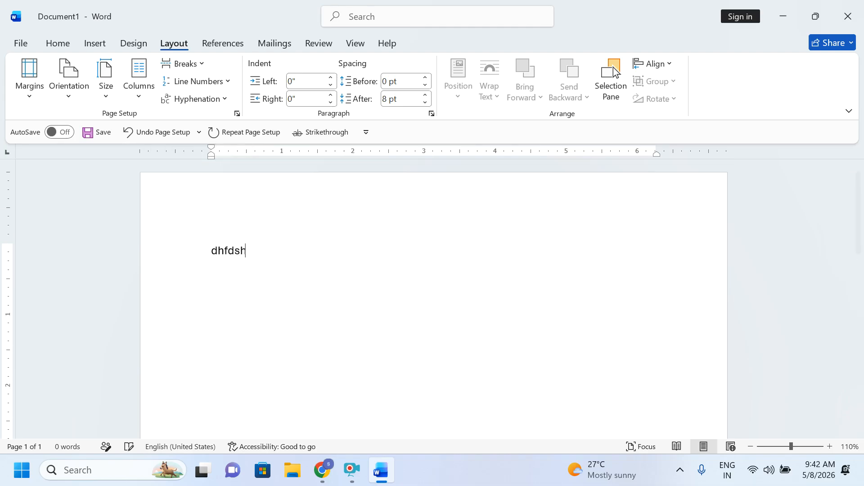
{"action": "key", "text": "ctrl+e"}
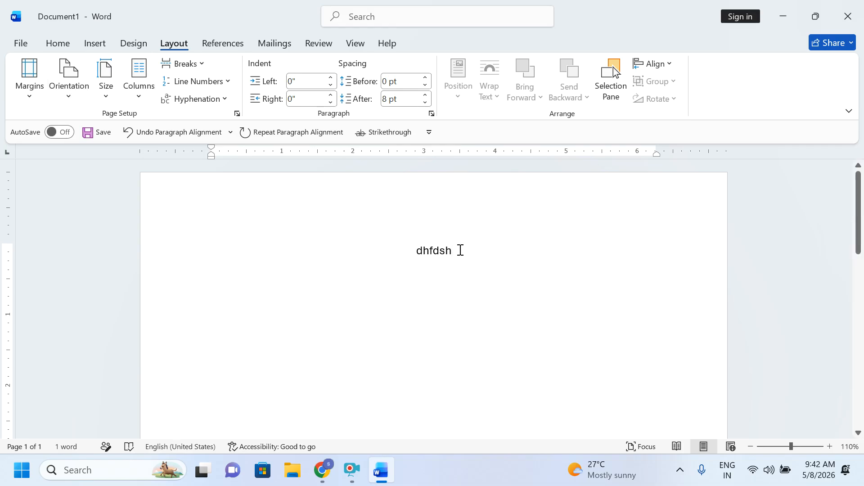
Step: In More Columns, set 8 equal columns with 0.2" spacing for the whole document and confirm
{"action": "left_click", "coordinate": [143, 97]}
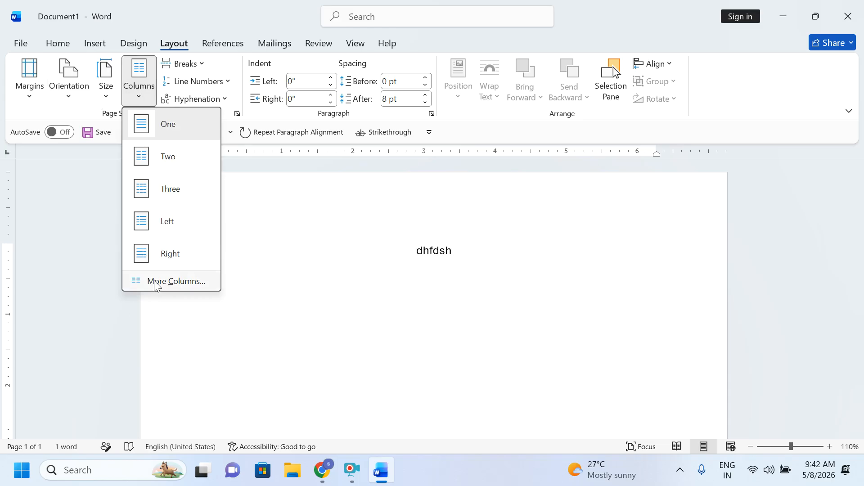
{"action": "left_click", "coordinate": [411, 324]}
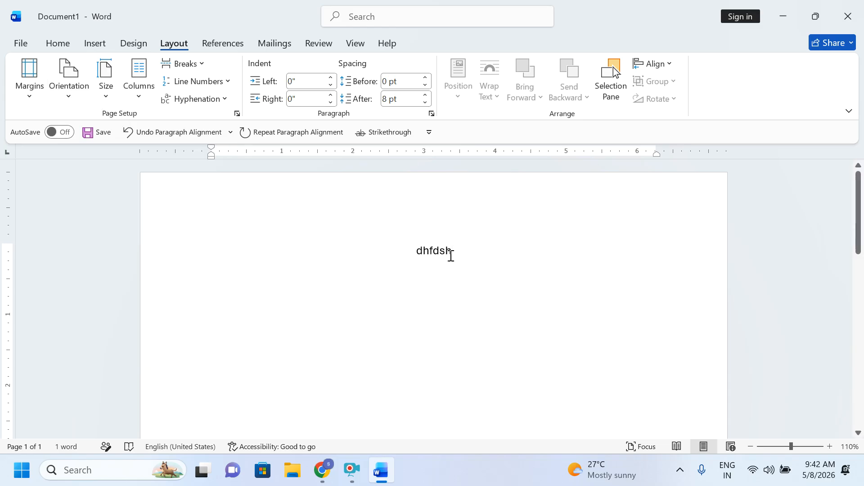
{"action": "left_click", "coordinate": [140, 100]}
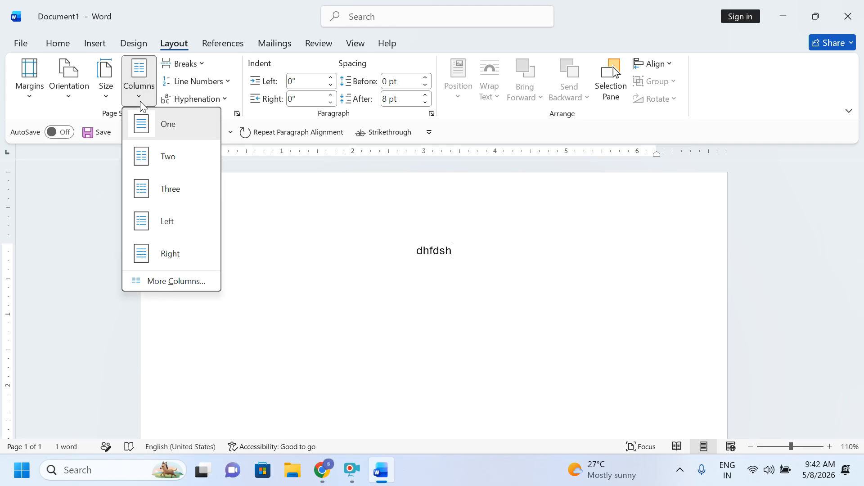
{"action": "left_click", "coordinate": [158, 287]}
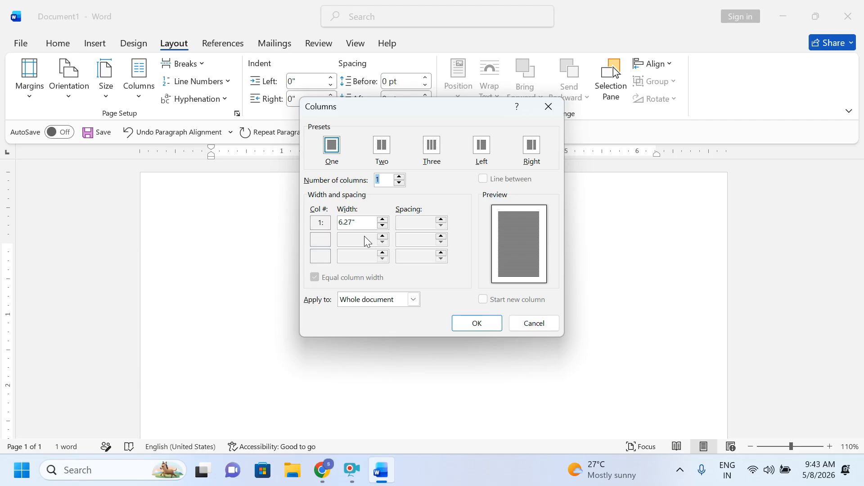
{"action": "left_click_drag", "start_coordinate": [422, 104], "coordinate": [430, 86]}
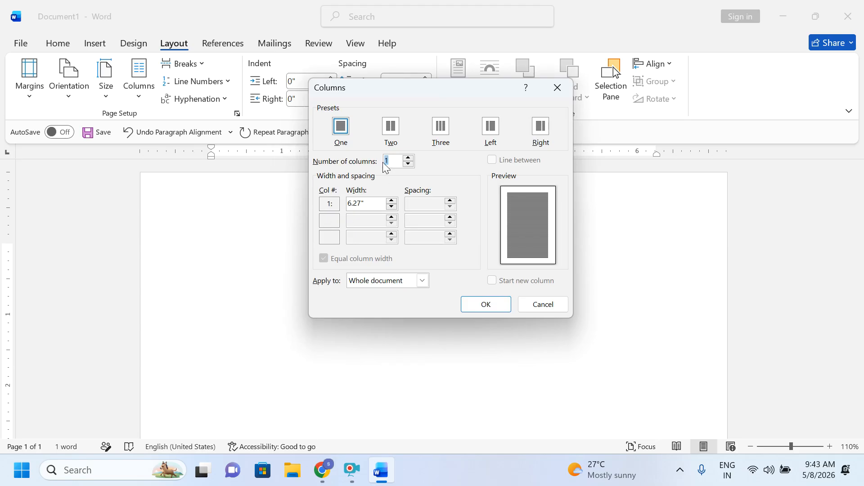
{"action": "left_click", "coordinate": [392, 207]}
{"action": "left_click", "coordinate": [449, 208]}
{"action": "left_click", "coordinate": [450, 208]}
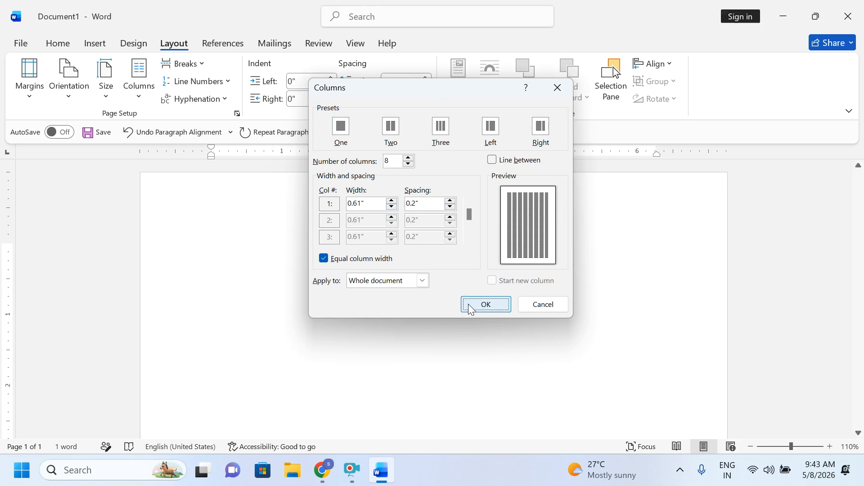
{"action": "left_click", "coordinate": [468, 306]}
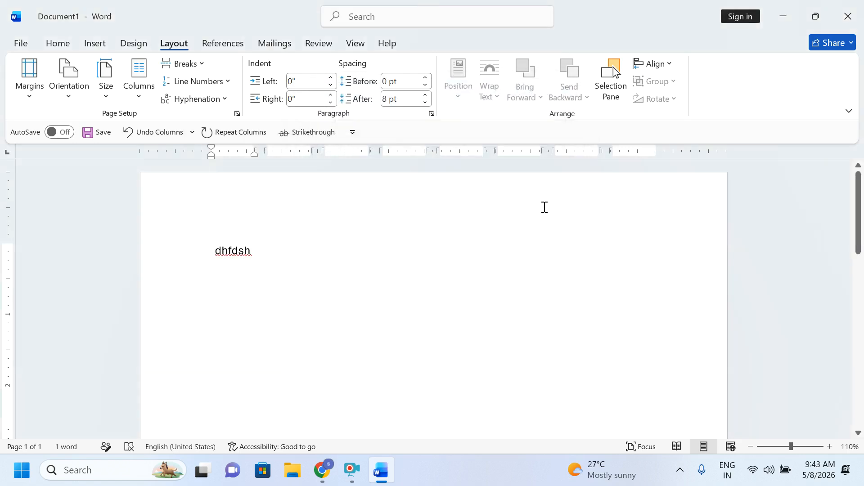
Step: Type seven short lines of sample text (f, gfgfgfgf, dgfdgfd, …) in the first column
{"action": "type", "text": "f"}
{"action": "key", "text": "Return"}
{"action": "type", "text": "gfgfgfgf"}
{"action": "key", "text": "Return"}
{"action": "type", "text": "dgfdgfd"}
{"action": "key", "text": "Return"}
{"action": "type", "text": "gfdfdfdg"}
{"action": "key", "text": "Return"}
{"action": "type", "text": "fdgfdggf"}
{"action": "key", "text": "Return"}
{"action": "type", "text": "fdgfdgg"}
{"action": "key", "text": "Return"}
{"action": "type", "text": "gfgf"}
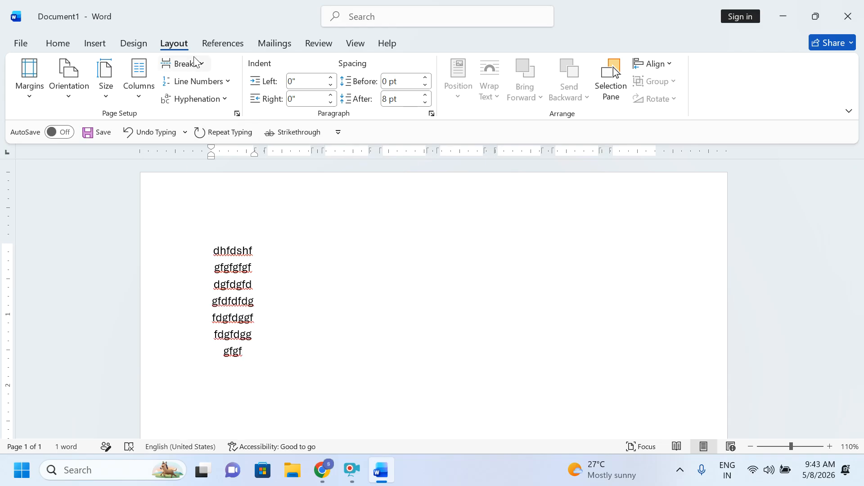
Step: Insert a column break and type seven lines of sample text in column two
{"action": "left_click", "coordinate": [199, 63]}
{"action": "left_click", "coordinate": [229, 153]}
{"action": "type", "text": "fgfdgfdg"}
{"action": "key", "text": "Return"}
{"action": "type", "text": "fdgfdgfd"}
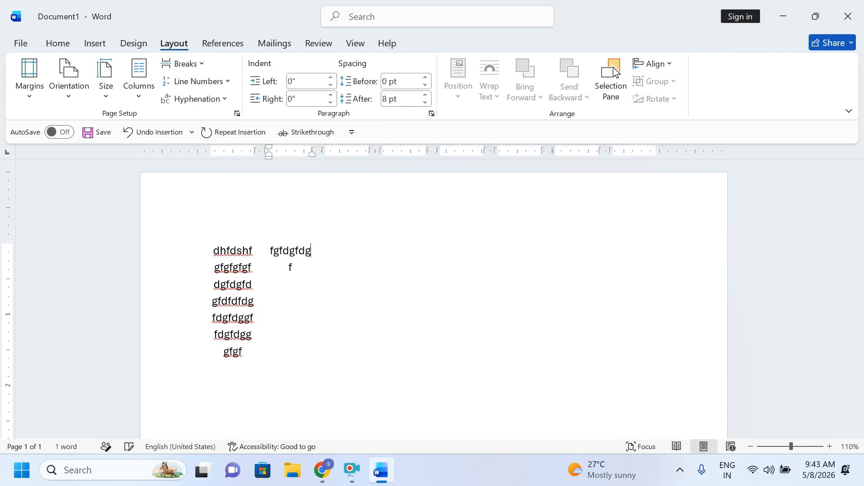
{"action": "key", "text": "Return"}
{"action": "type", "text": "gfdgfdgf"}
{"action": "key", "text": "Return"}
{"action": "type", "text": "dgfdgfdg"}
{"action": "key", "text": "Return"}
{"action": "type", "text": "gfdgfdgf"}
{"action": "key", "text": "Return"}
{"action": "type", "text": "dgfdgfdg"}
{"action": "key", "text": "Return"}
{"action": "type", "text": "gfdg"}
Step: Start columns three and four with column breaks, typing three lines of sample text in each
{"action": "left_click", "coordinate": [182, 64]}
{"action": "left_click", "coordinate": [221, 152]}
{"action": "type", "text": "fgdfgfdg"}
{"action": "key", "text": "Return"}
{"action": "type", "text": "fdgfdgfd"}
{"action": "key", "text": "Return"}
{"action": "type", "text": "gfdgfdgfdgfdgfdgfdgfdg"}
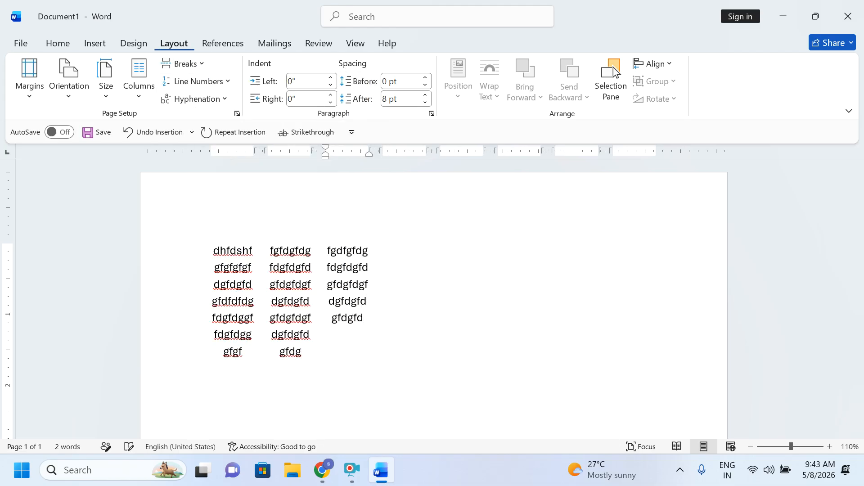
{"action": "left_click", "coordinate": [195, 64]}
{"action": "left_click", "coordinate": [223, 149]}
{"action": "type", "text": "fgfdgfdg"}
{"action": "key", "text": "Return"}
{"action": "type", "text": "fdgfdgfd"}
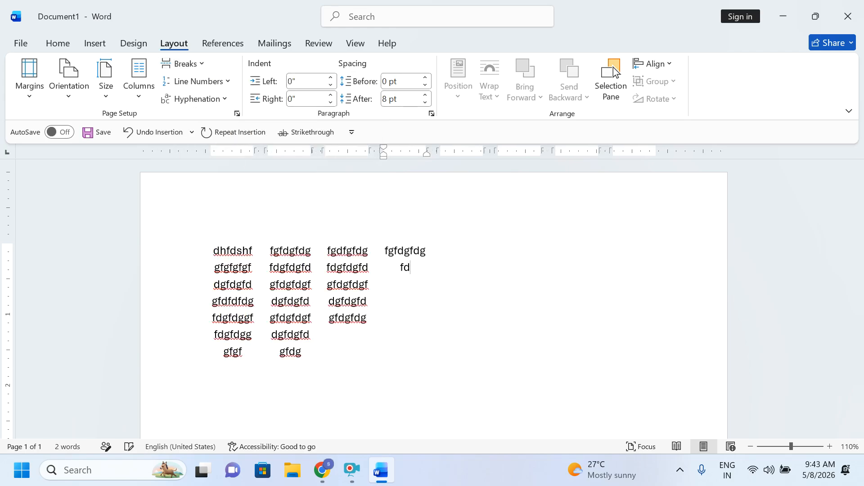
{"action": "key", "text": "Return"}
{"action": "type", "text": "gf"}
Step: Add column breaks for columns five and six and type sample lines in them
{"action": "left_click", "coordinate": [184, 64]}
{"action": "left_click", "coordinate": [220, 151]}
{"action": "type", "text": "fgfdgfdg"}
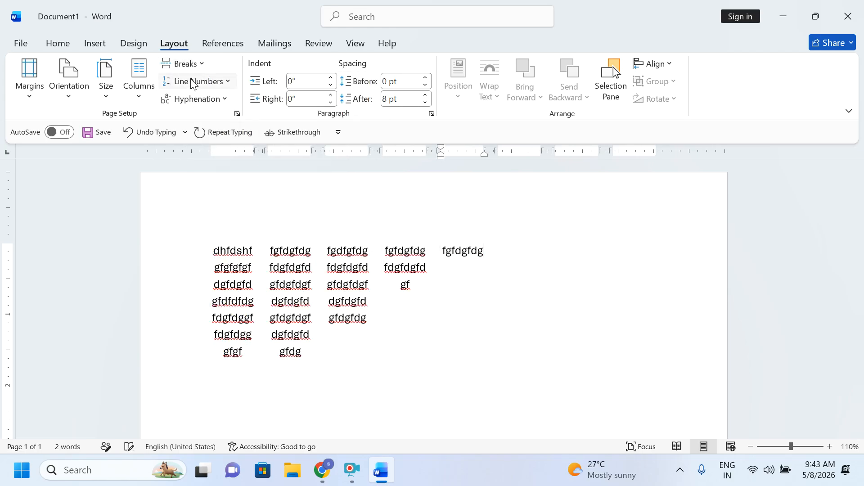
{"action": "left_click", "coordinate": [184, 64]}
{"action": "left_click", "coordinate": [215, 137]}
{"action": "type", "text": "fgfdgfdg"}
{"action": "key", "text": "Return"}
{"action": "type", "text": "fdgfdgfd"}
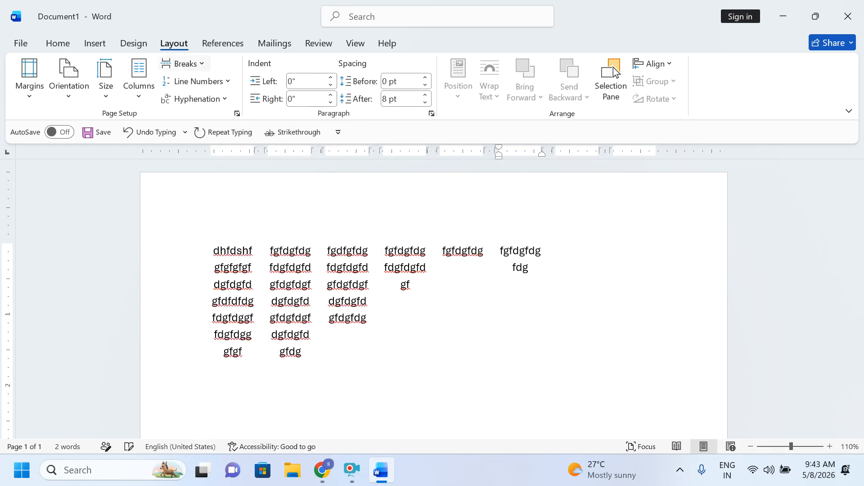
Step: Undo an extra column break and its text that spilled onto a new page
{"action": "left_click", "coordinate": [195, 63]}
{"action": "left_click", "coordinate": [227, 157]}
{"action": "type", "text": "gfdg"}
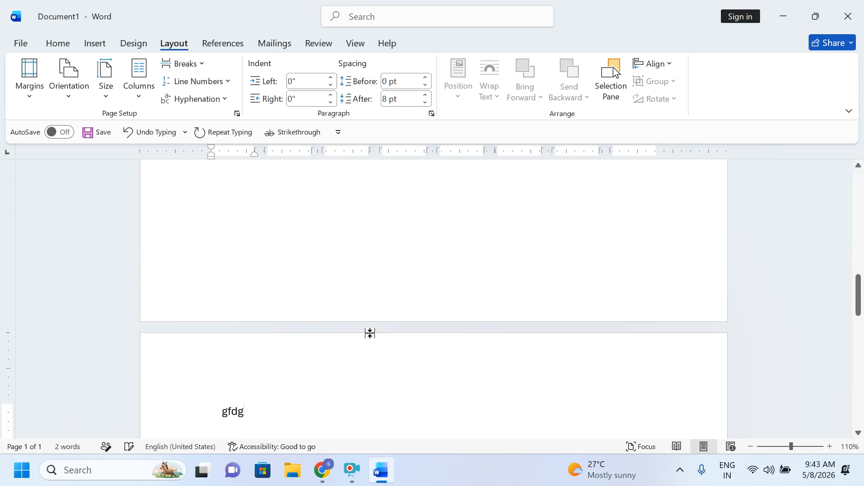
{"action": "key", "text": "ctrl+z"}
{"action": "scroll", "coordinate": [427, 359], "scroll_direction": "up", "scroll_amount": 1}
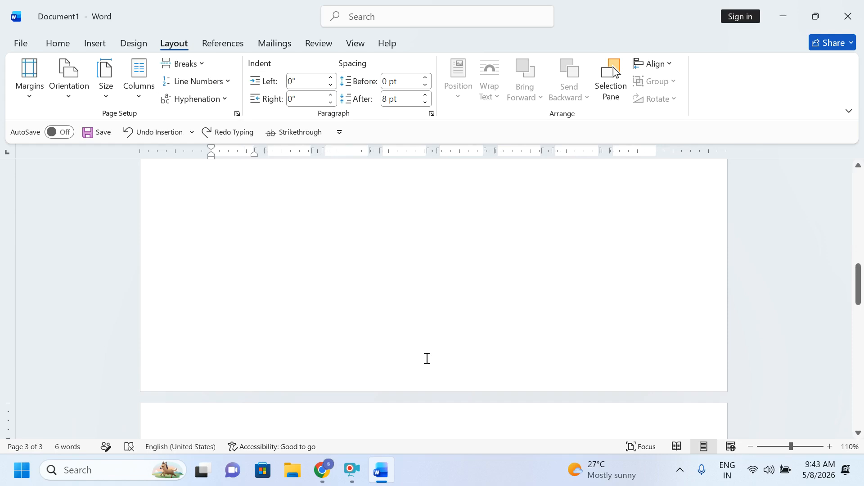
{"action": "key", "text": "ctrl+z"}
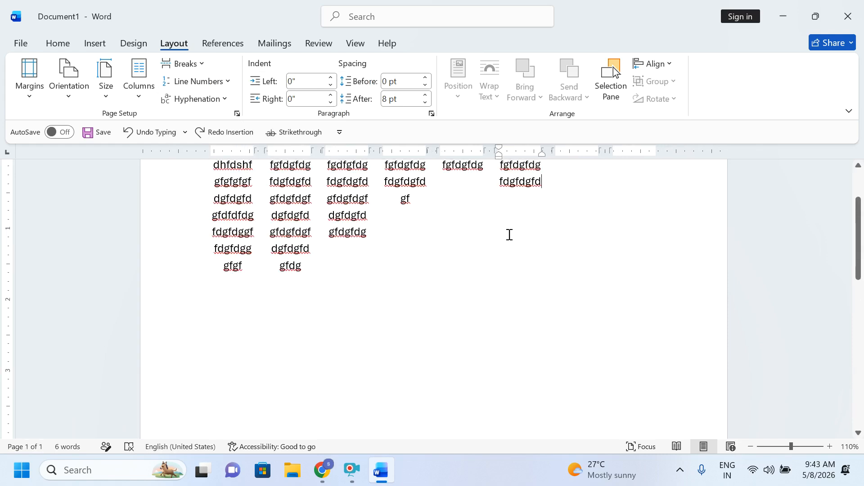
Step: Insert column breaks for columns seven and eight, typing 'gfdgfgfd', then 'fgfdgfdg' and 'fdg'
{"action": "left_click", "coordinate": [199, 68]}
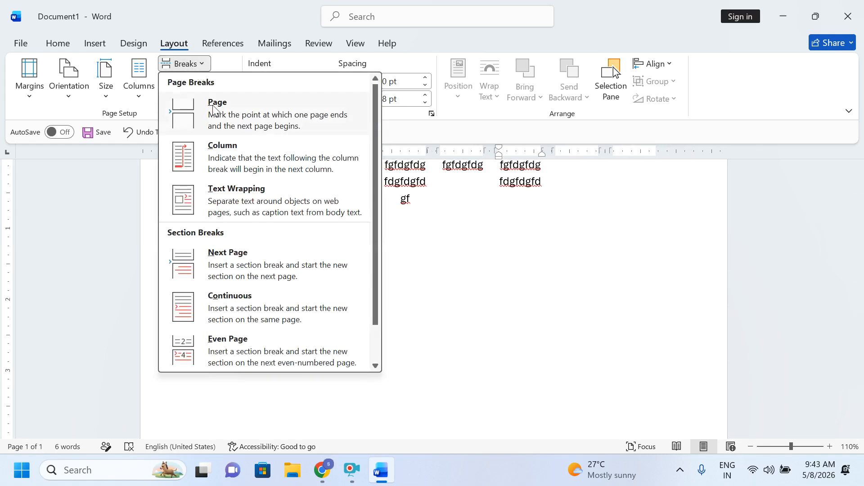
{"action": "left_click", "coordinate": [235, 166]}
{"action": "type", "text": "gfdgfgfd"}
{"action": "left_click", "coordinate": [184, 63]}
{"action": "left_click", "coordinate": [216, 145]}
{"action": "type", "text": "fgfdgfdg"}
{"action": "key", "text": "Return"}
{"action": "type", "text": "fdg"}
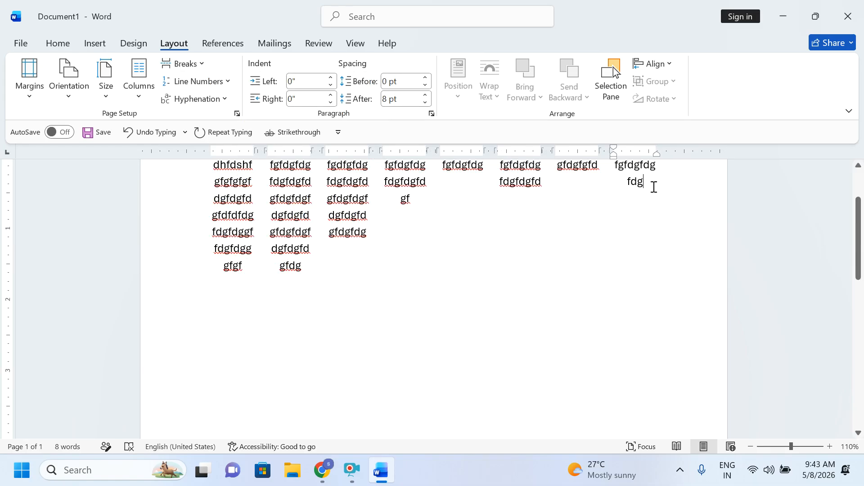
{"action": "left_click", "coordinate": [201, 65]}
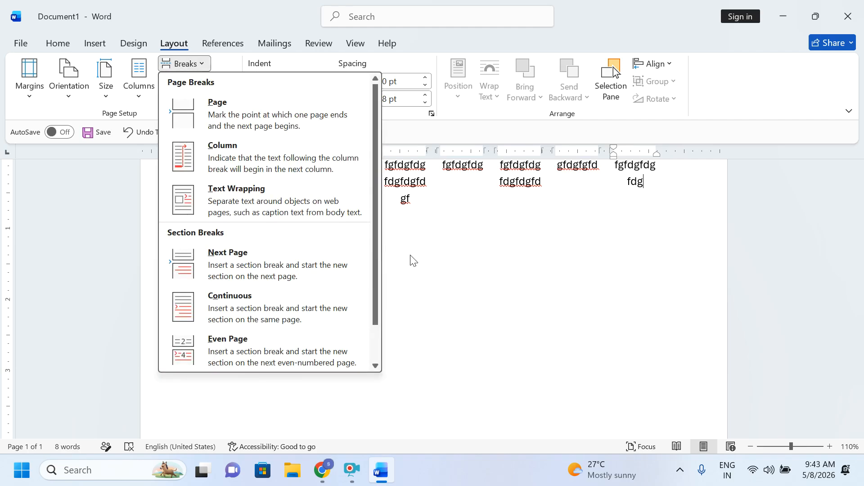
{"action": "left_click", "coordinate": [670, 219]}
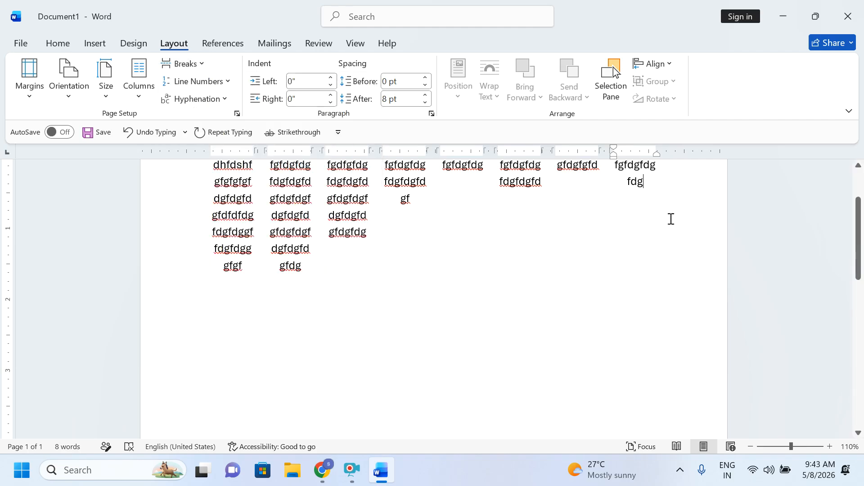
Step: Set a single column applied from this point forward in the Columns dialog
{"action": "left_click", "coordinate": [140, 97]}
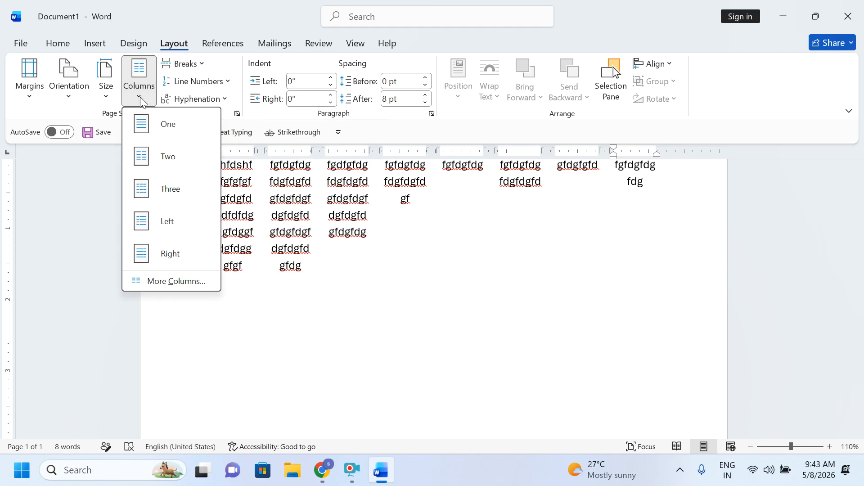
{"action": "left_click", "coordinate": [191, 282]}
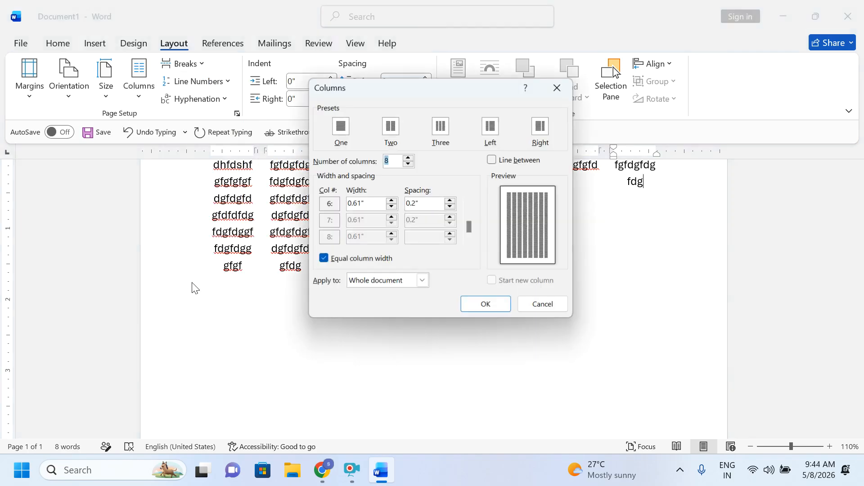
{"action": "left_click", "coordinate": [345, 135]}
{"action": "left_click", "coordinate": [368, 282]}
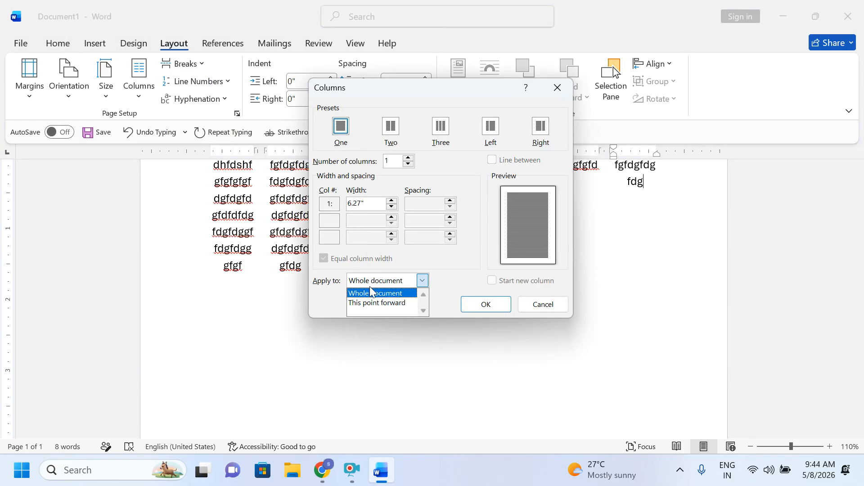
{"action": "left_click", "coordinate": [375, 302]}
{"action": "left_click", "coordinate": [484, 304]}
Step: Type a line of r's, then select and delete all text in the document
{"action": "type", "text": "r"}
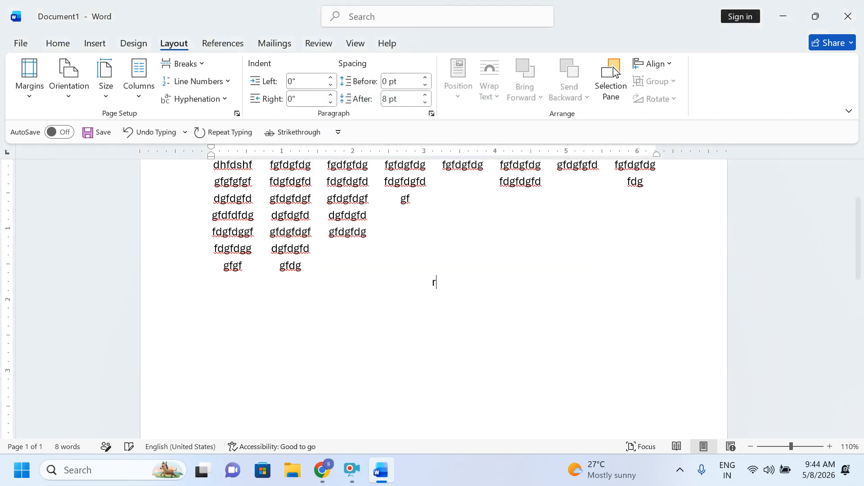
{"action": "type", "text": "rrrrrrrrrrrrrrrrrrrrrrrrrrrrrrrrrrrrrrrrrrrrrrrrrr"}
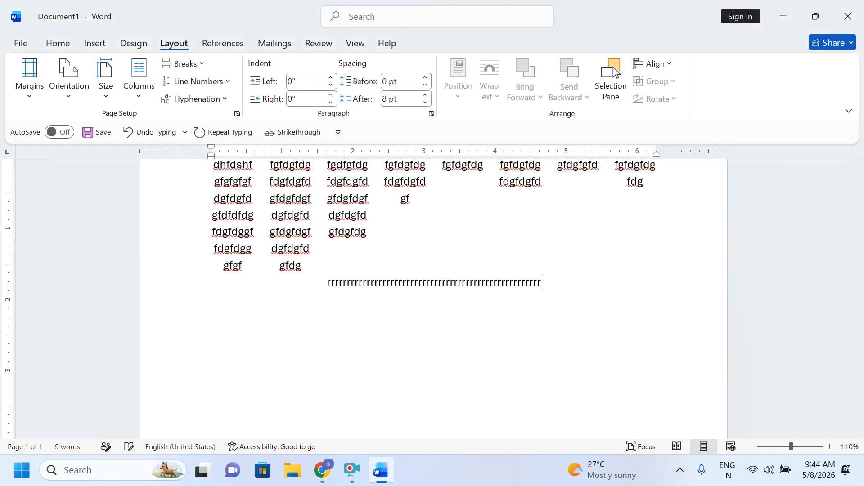
{"action": "type", "text": "rrrrrrrrrrrrrrrrrrrrrrrrrrrrrrrrrrrrrrrrrrrrrrrrrrrrrrrrrrrrrrrrrrrrrrrrrrrrrrrrrrrrrrrrrrrrrrrrrrrrrrr"}
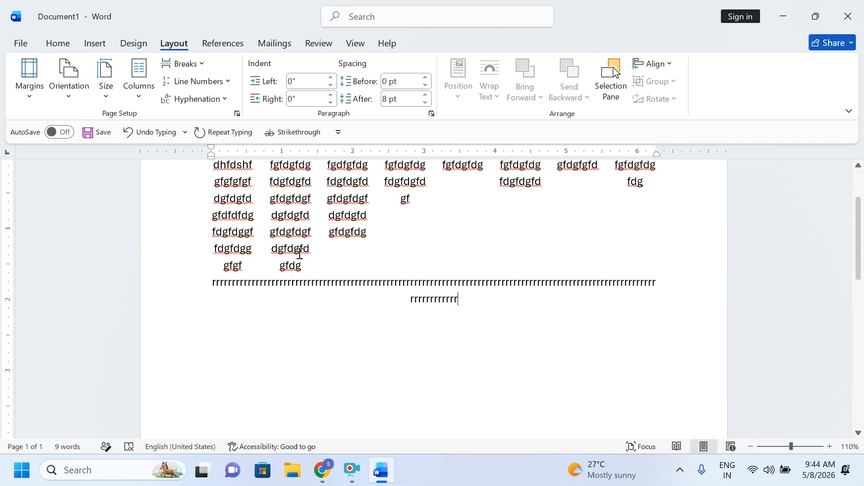
{"action": "key", "text": "ctrl+a"}
{"action": "key", "text": "Delete"}
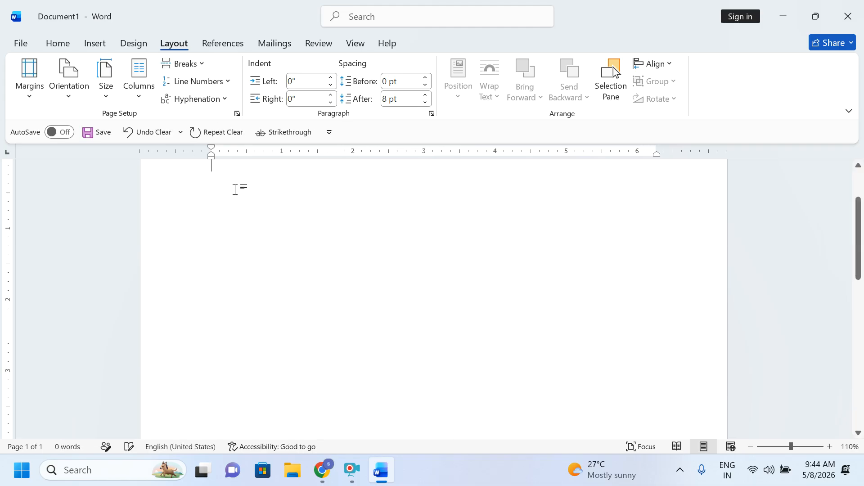
Step: Set Line Numbers to Continuous
{"action": "left_click", "coordinate": [186, 66]}
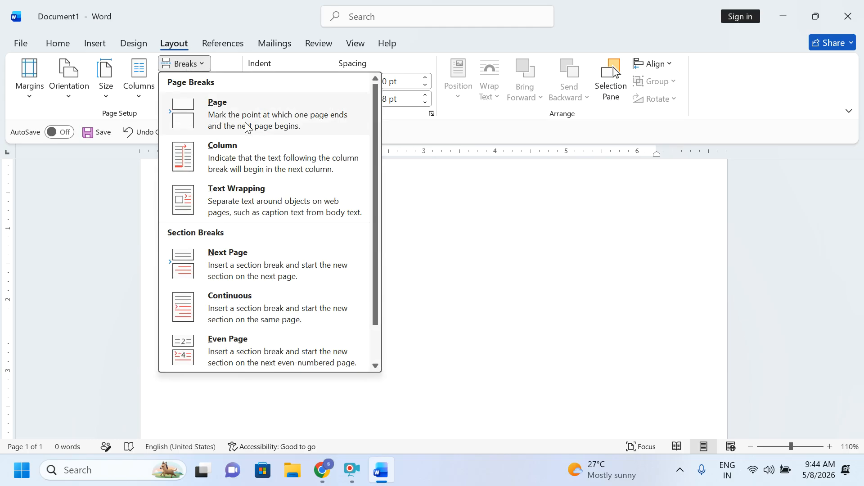
{"action": "left_click", "coordinate": [695, 306]}
{"action": "left_click", "coordinate": [223, 81]}
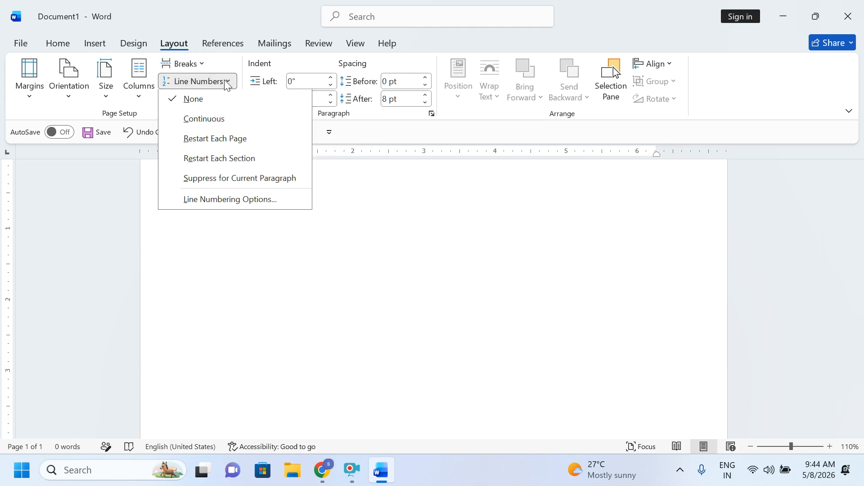
{"action": "left_click", "coordinate": [220, 121]}
Step: Type short filler lines (f, gf, gf, 'gfdg fdg fd gf…') on new numbered lines
{"action": "type", "text": "f"}
{"action": "key", "text": "Return"}
{"action": "type", "text": "gf"}
{"action": "key", "text": "Return"}
{"action": "type", "text": "gf"}
{"action": "key", "text": "Return"}
{"action": "type", "text": "gfd"}
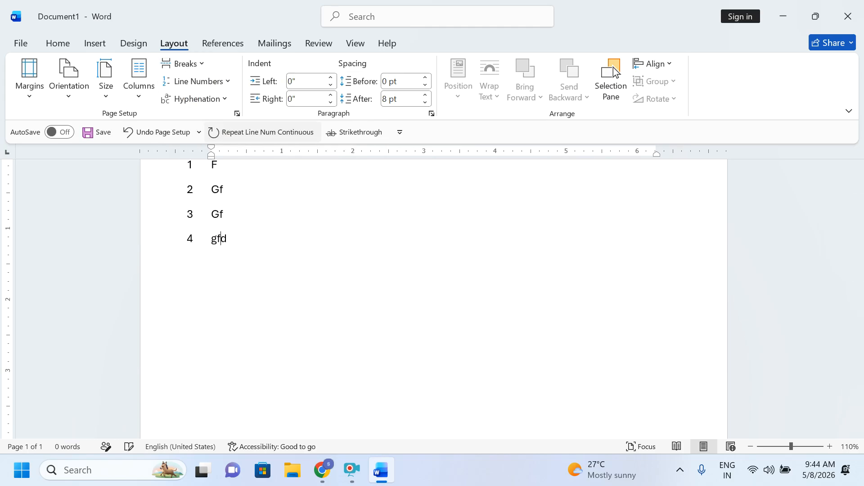
{"action": "type", "text": "g"}
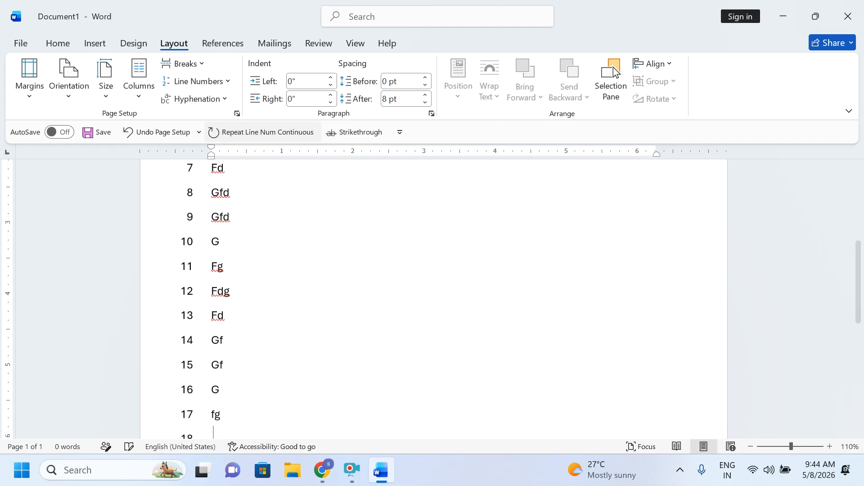
{"action": "type", "text": " fdg fd gf gf g fg fg f gf g fg fdg f gf gf gf g fdg fg f gf gf g fg fg"}
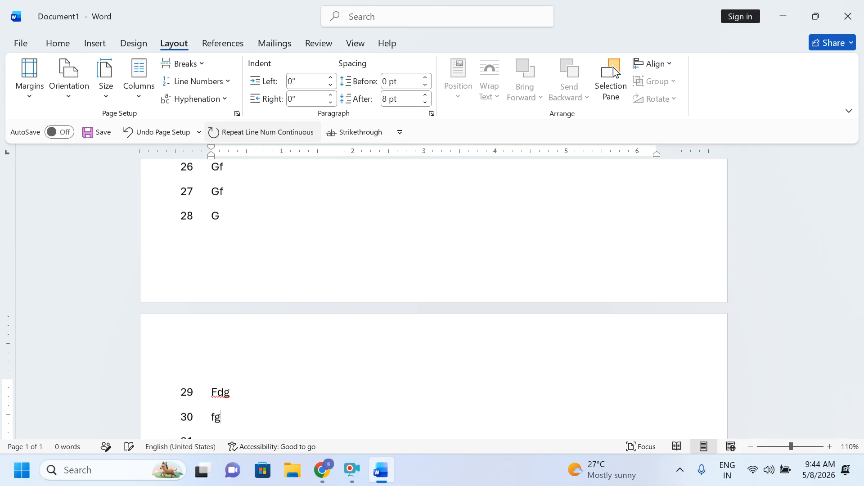
{"action": "type", "text": " f gf gf g fg fg fg f gf"}
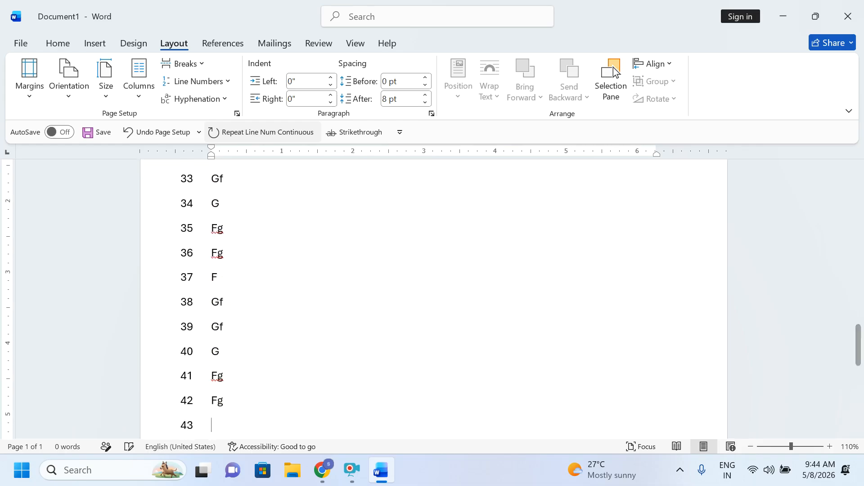
{"action": "type", "text": " gf g fg fg fg f gf gf g fg f gg f gf"}
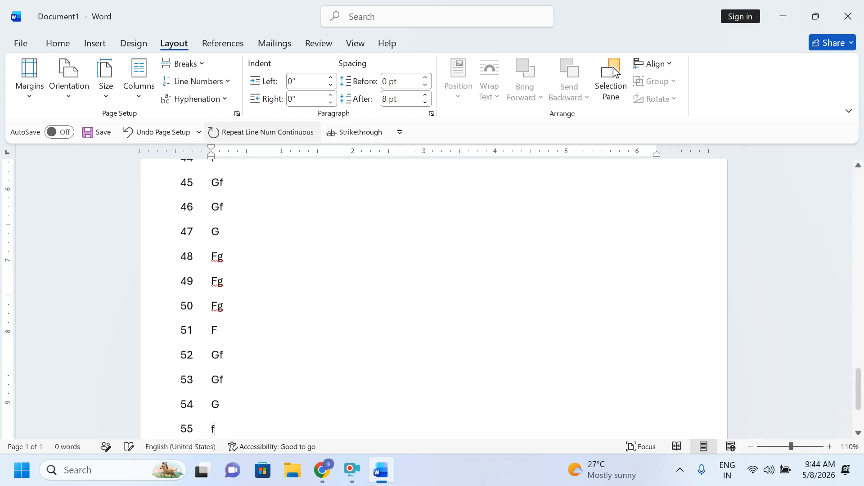
{"action": "type", "text": " g"}
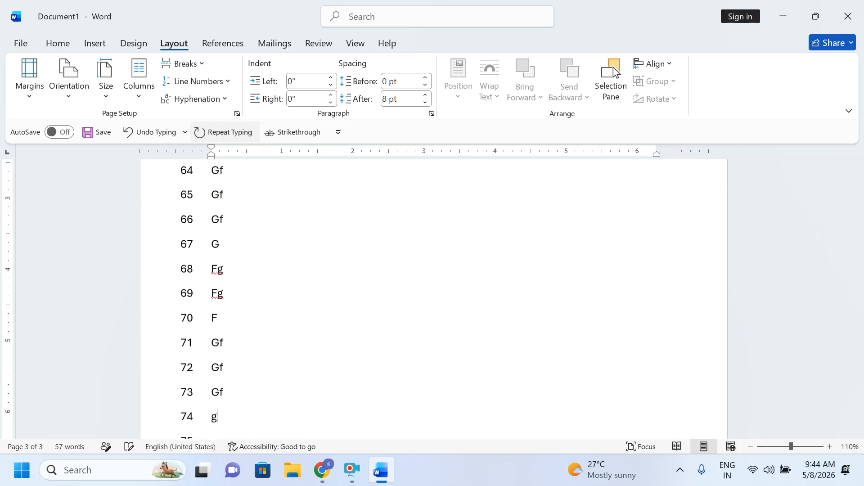
{"action": "type", "text": "f g fg f gf gf gf g fg fg fg f gf g fg fgf g"}
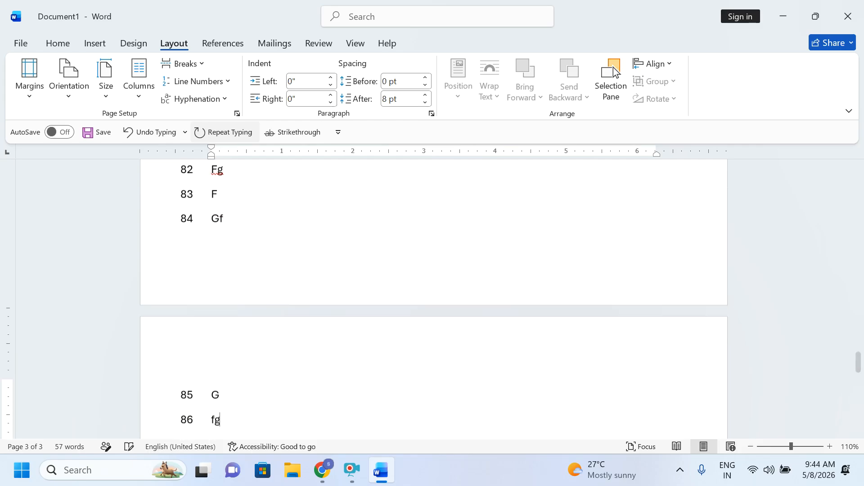
{"action": "type", "text": "fgf gf g fg fg f gf gf g f"}
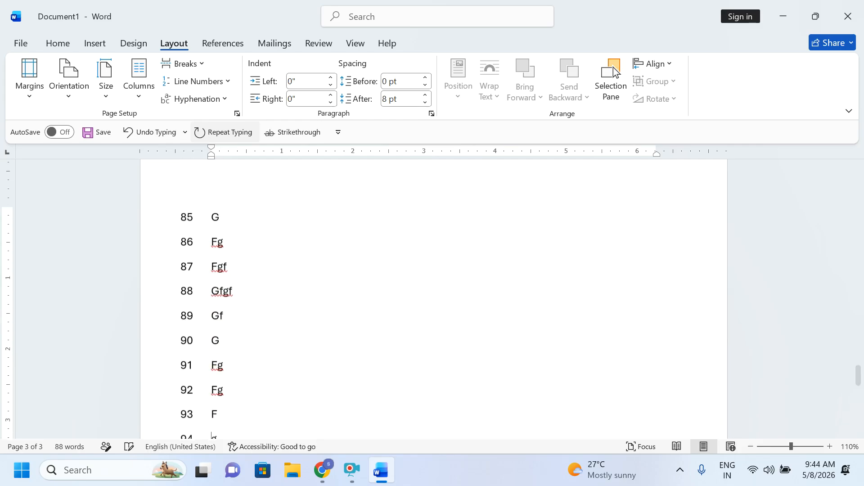
{"action": "type", "text": "g f gf g fg fg f gf g fg f gf"}
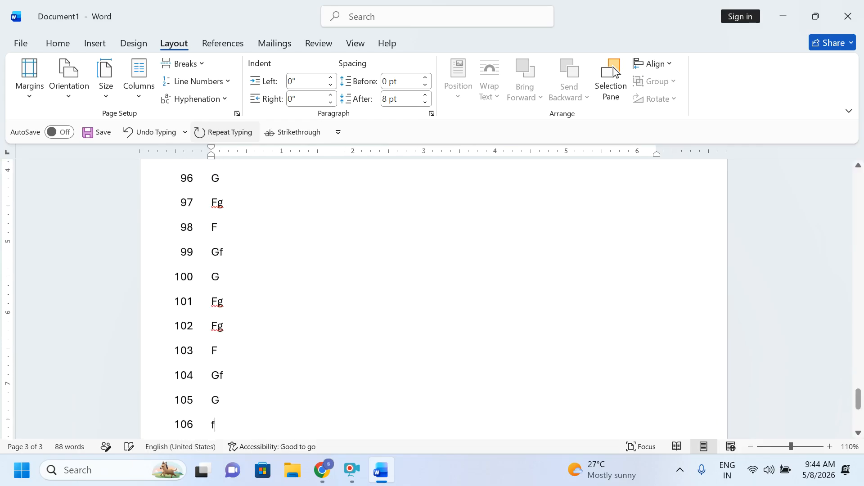
{"action": "type", "text": " g fg fg f gf g fg f gf g fg f"}
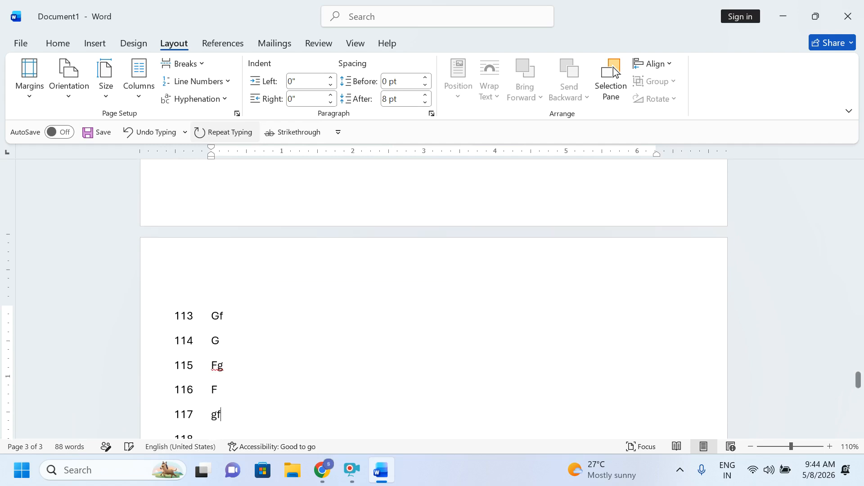
{"action": "type", "text": "g f gf gf g fg f gf gf gfg"}
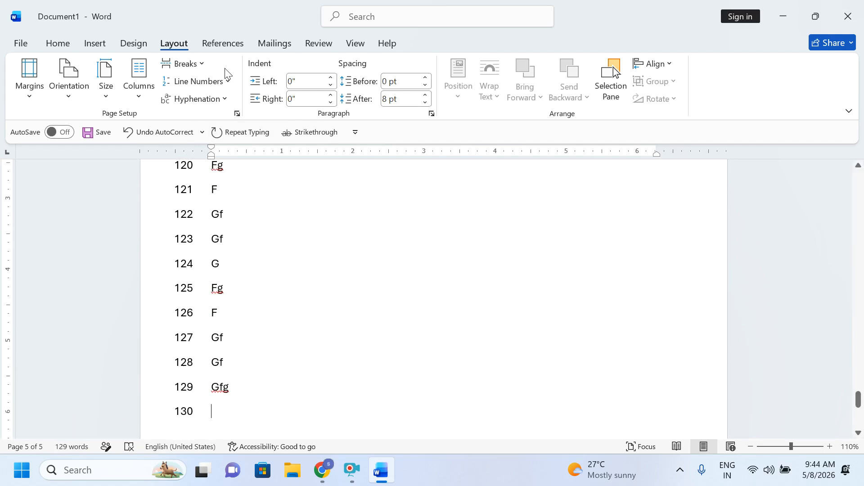
Step: Set line numbers to Restart Each Page and type another filler line
{"action": "left_click", "coordinate": [225, 80]}
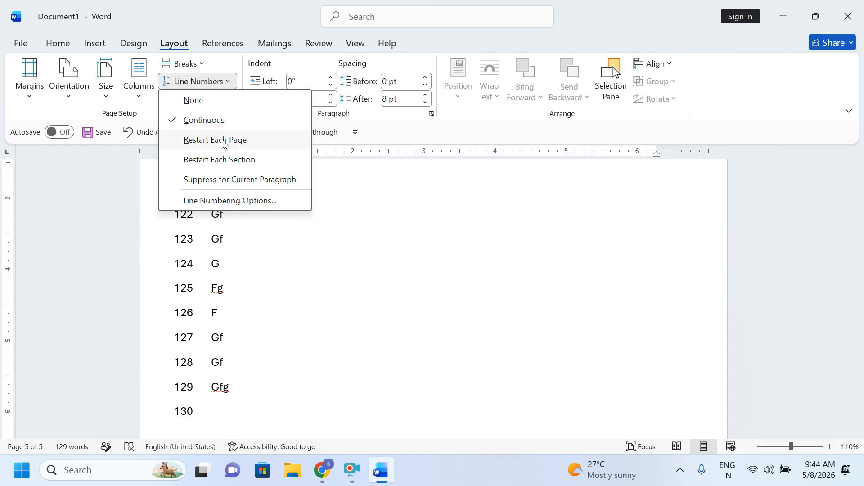
{"action": "left_click", "coordinate": [193, 140]}
{"action": "type", "text": "g f gf gfd gf dg fdg fdg fd"}
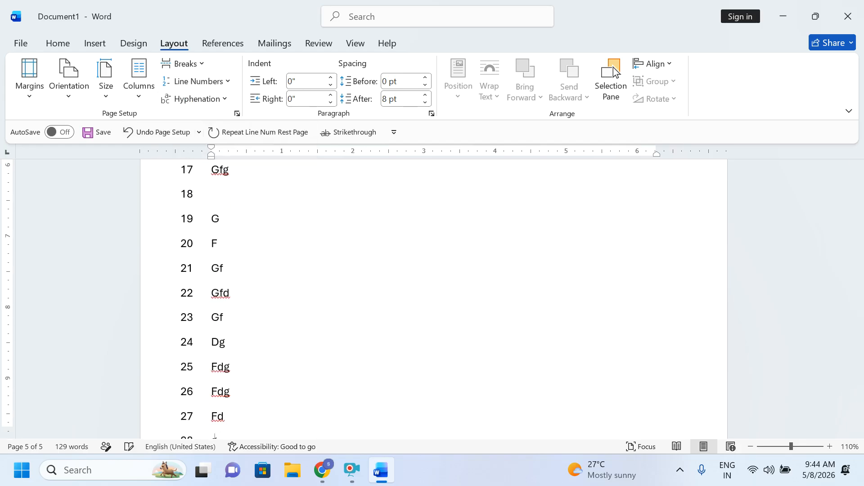
{"action": "type", "text": " gfd gfd gfd g fg fg"}
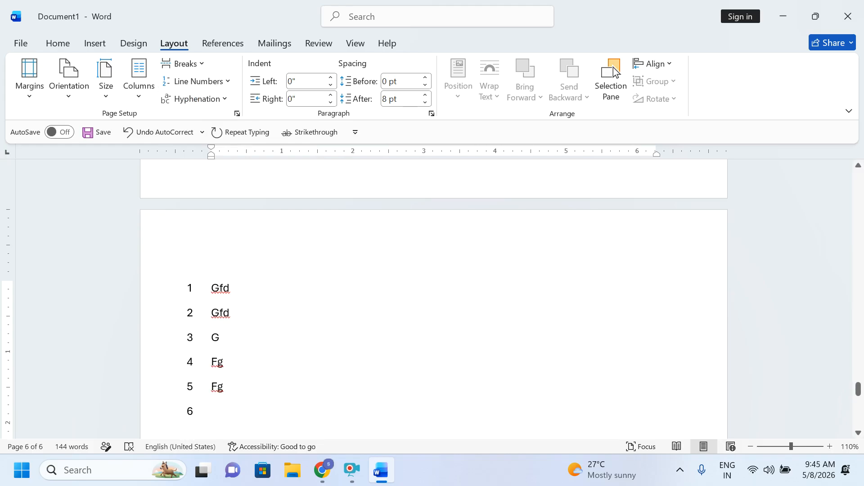
Step: Turn line numbering to None, then back to Continuous
{"action": "left_click", "coordinate": [196, 81]}
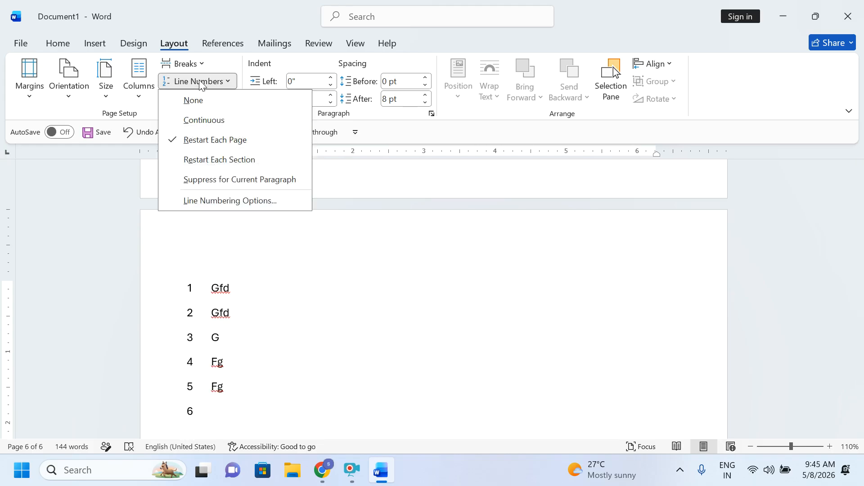
{"action": "left_click", "coordinate": [197, 96]}
{"action": "scroll", "coordinate": [224, 305], "scroll_direction": "up", "scroll_amount": 10}
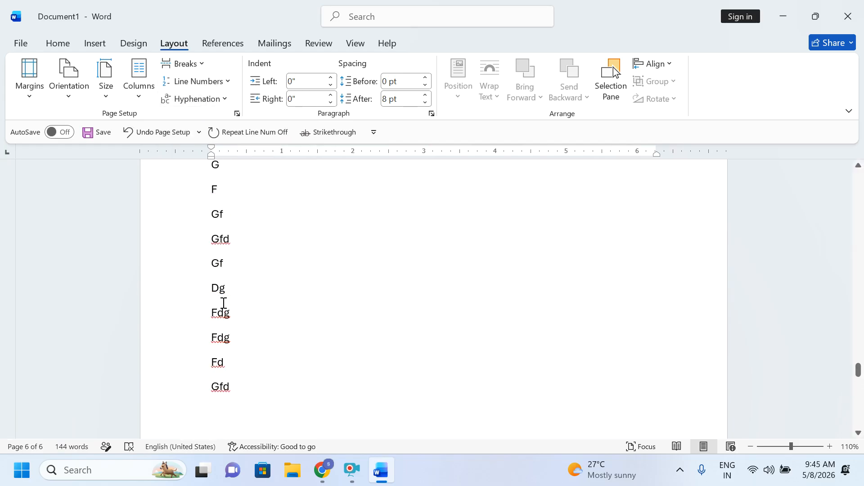
{"action": "scroll", "coordinate": [228, 297], "scroll_direction": "up", "scroll_amount": 15}
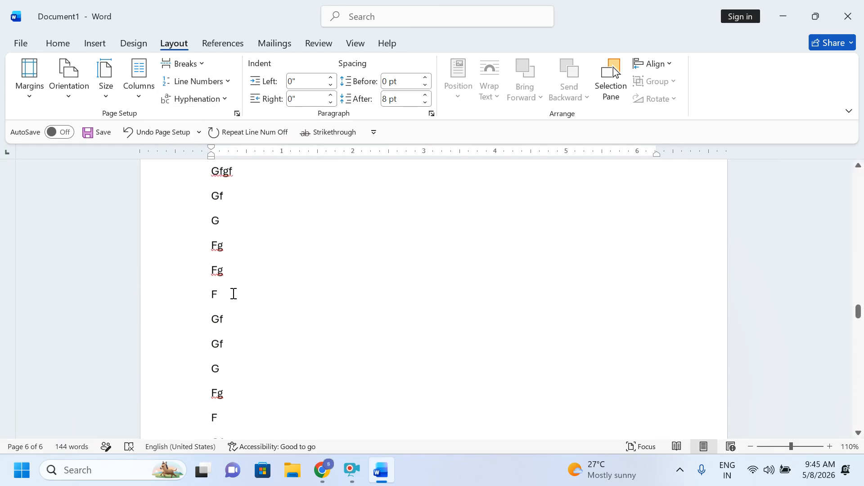
{"action": "left_click", "coordinate": [208, 82]}
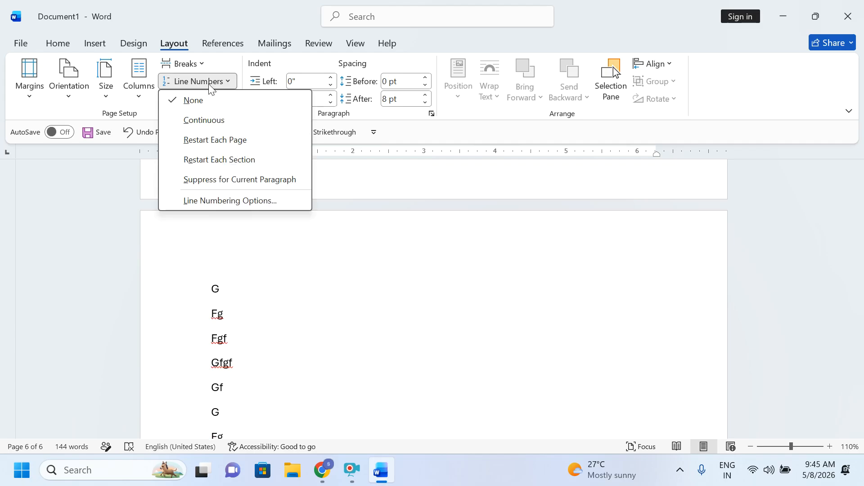
{"action": "left_click", "coordinate": [203, 120]}
{"action": "scroll", "coordinate": [276, 293], "scroll_direction": "down", "scroll_amount": 5}
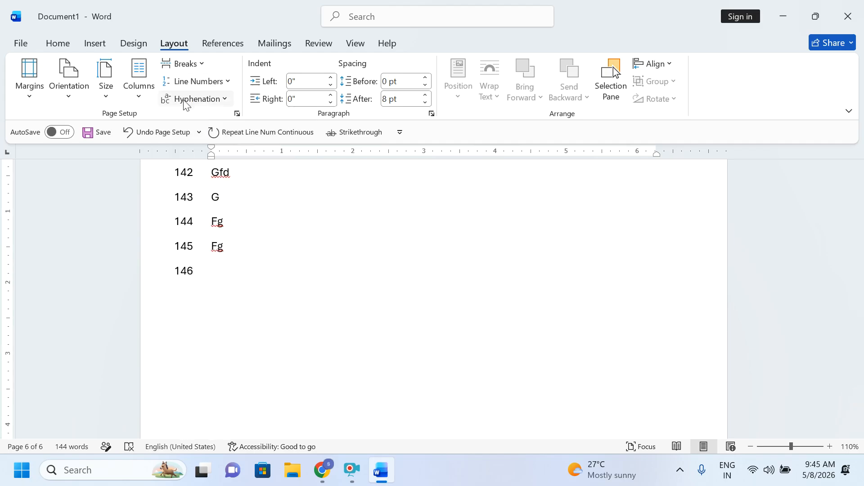
Step: Delete all filler text and set both Hyphenation and Line Numbers to None
{"action": "key", "text": "ctrl+a"}
{"action": "key", "text": "Delete"}
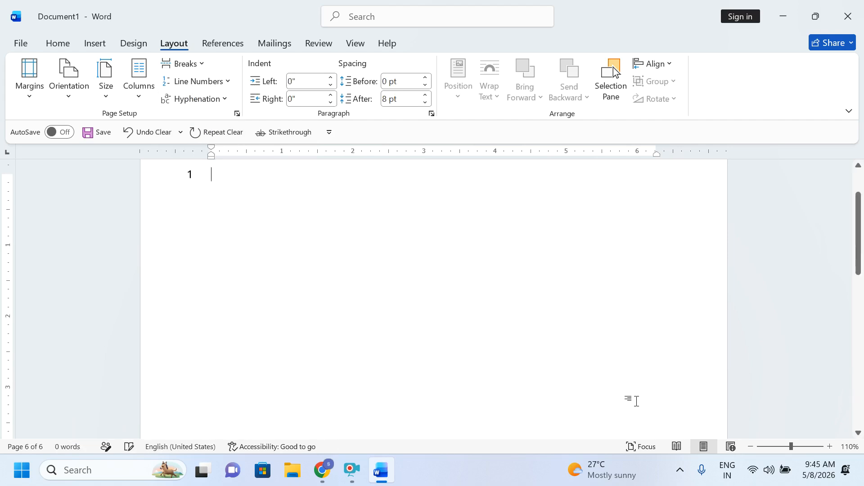
{"action": "left_click", "coordinate": [198, 99]}
{"action": "left_click", "coordinate": [218, 120]}
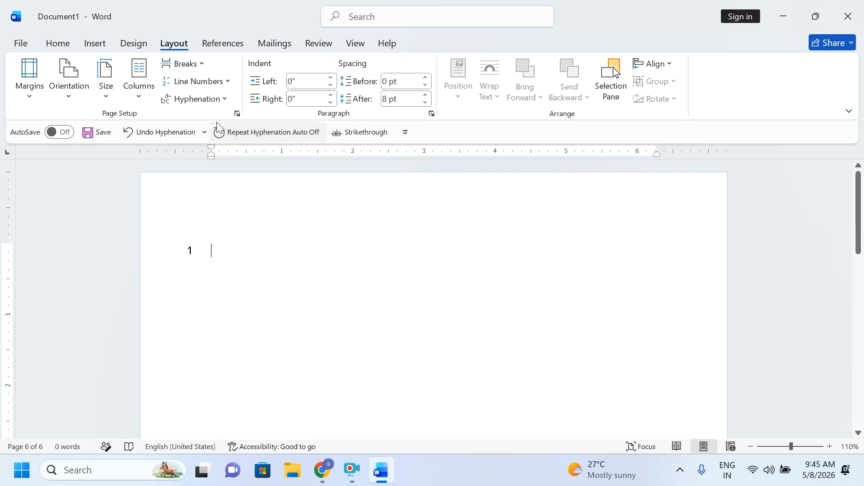
{"action": "left_click", "coordinate": [201, 81]}
{"action": "left_click", "coordinate": [199, 99]}
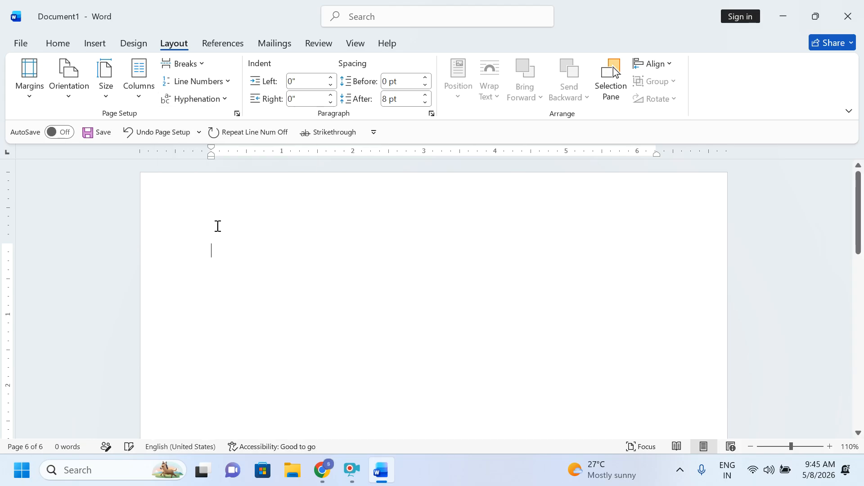
Step: Generate sample paragraphs with =rand() and select the whole document
{"action": "type", "text": "=rand("}
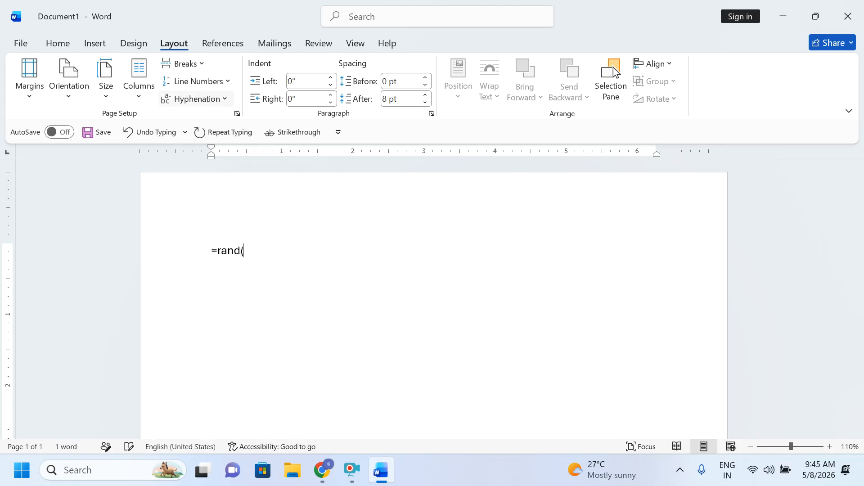
{"action": "type", "text": ")"}
{"action": "key", "text": "Return"}
{"action": "key", "text": "ctrl+a"}
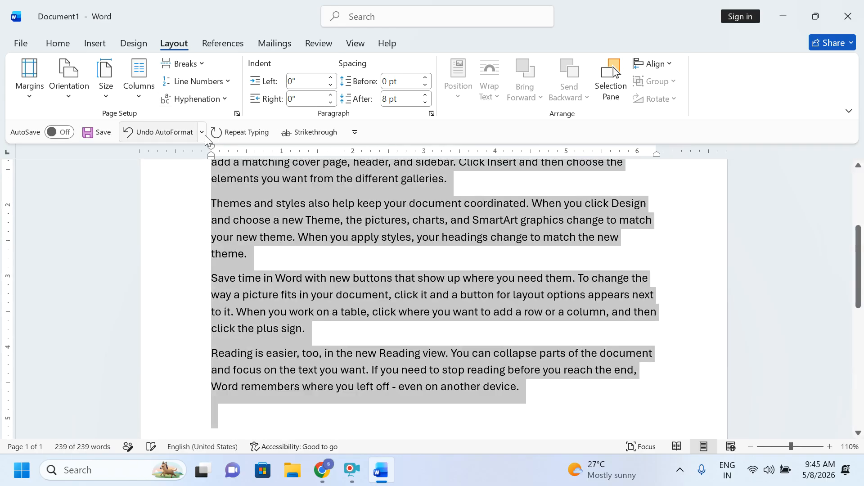
Step: Set Hyphenation to Automatic so words like 'ele-ments' split across line ends
{"action": "scroll", "coordinate": [720, 203], "scroll_direction": "up", "scroll_amount": 4}
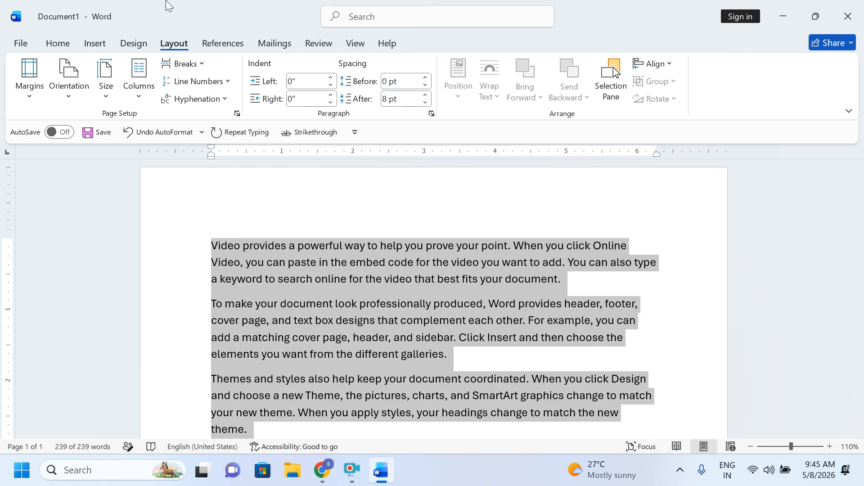
{"action": "left_click", "coordinate": [205, 104]}
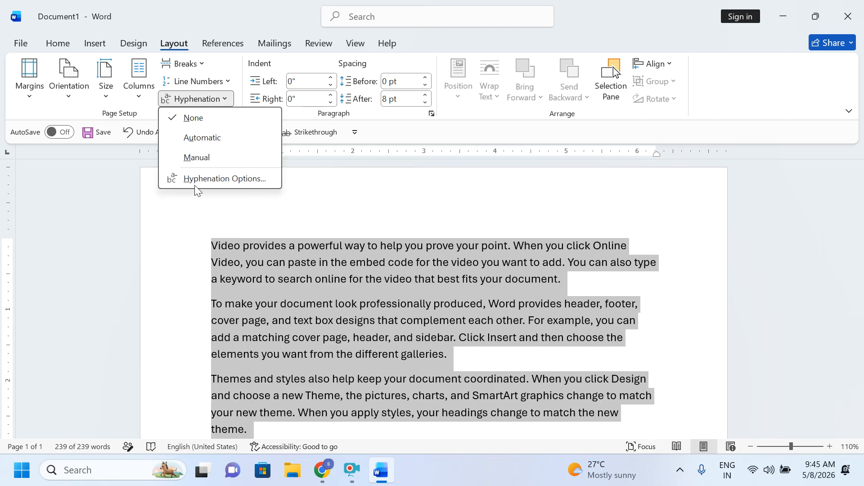
{"action": "left_click", "coordinate": [230, 139]}
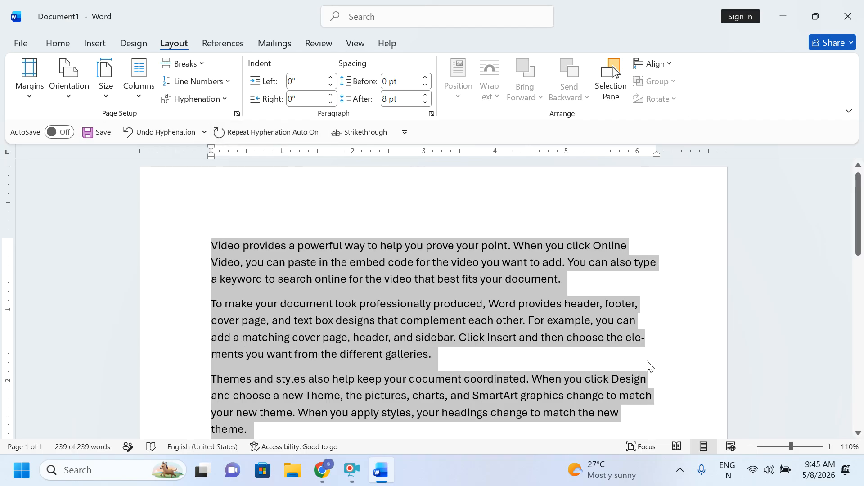
{"action": "scroll", "coordinate": [649, 346], "scroll_direction": "down", "scroll_amount": 5}
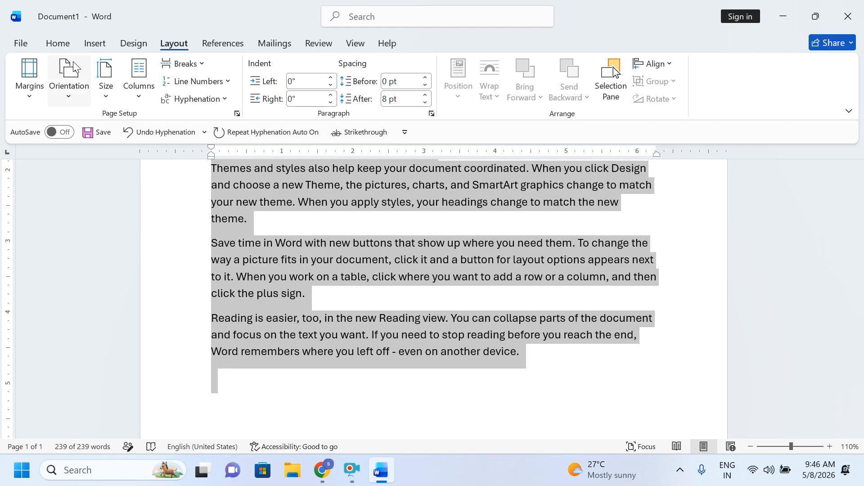
Step: Enlarge the selected text's font size with Ctrl+Shift+> and review the document
{"action": "key", "text": "ctrl+shift+period"}
{"action": "key", "text": "ctrl+shift+period"}
{"action": "key", "text": "ctrl+shift+period"}
{"action": "key", "text": "ctrl+shift+period"}
{"action": "scroll", "coordinate": [447, 124], "scroll_direction": "up", "scroll_amount": 1}
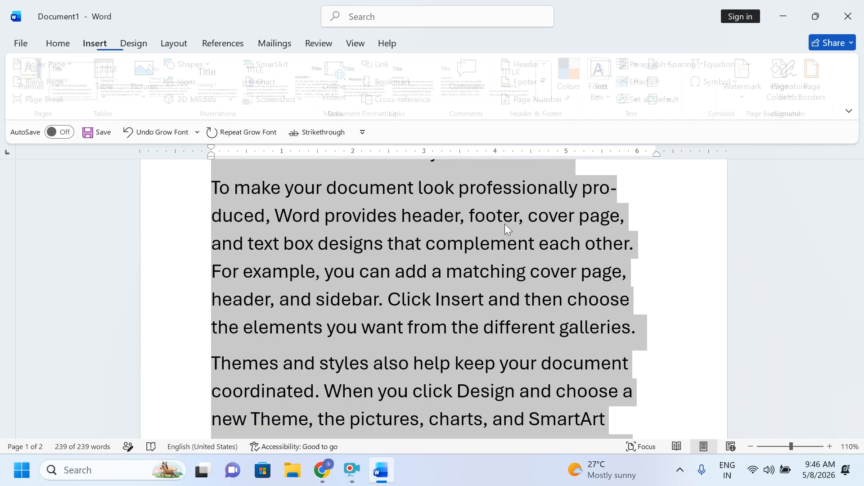
{"action": "scroll", "coordinate": [447, 123], "scroll_direction": "up", "scroll_amount": 2}
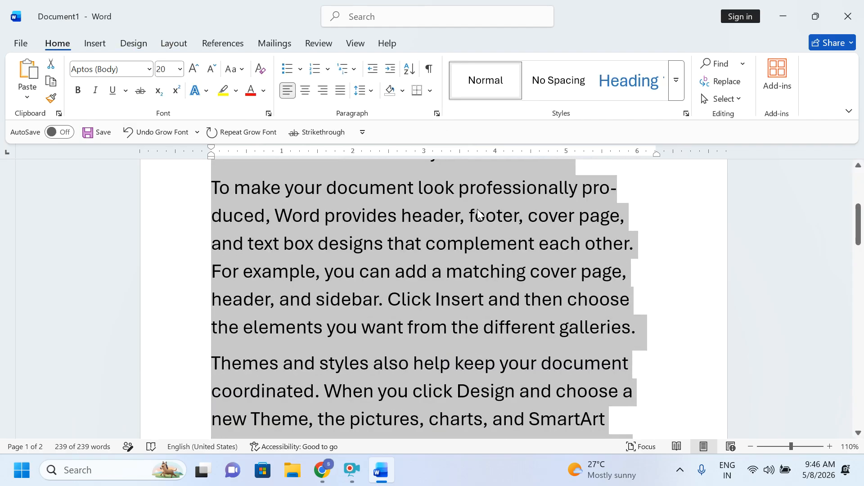
{"action": "scroll", "coordinate": [646, 261], "scroll_direction": "down", "scroll_amount": 3}
{"action": "scroll", "coordinate": [625, 337], "scroll_direction": "down", "scroll_amount": 4}
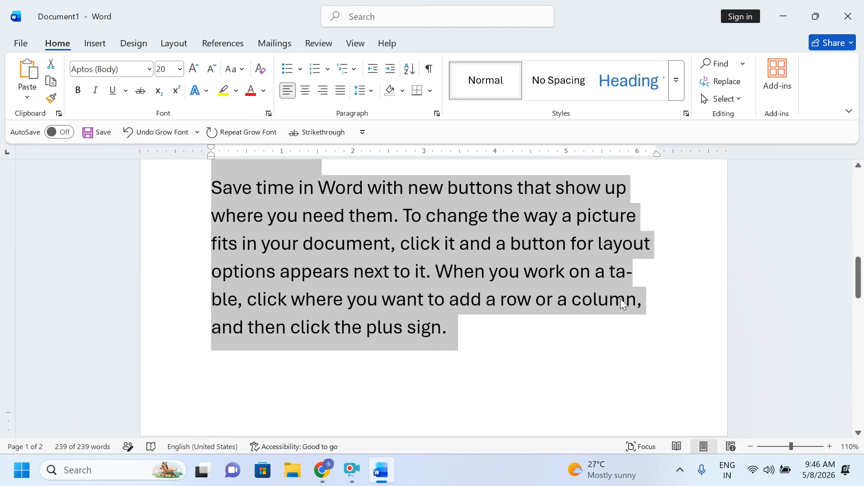
{"action": "scroll", "coordinate": [623, 297], "scroll_direction": "down", "scroll_amount": 8}
{"action": "scroll", "coordinate": [643, 249], "scroll_direction": "down", "scroll_amount": 3}
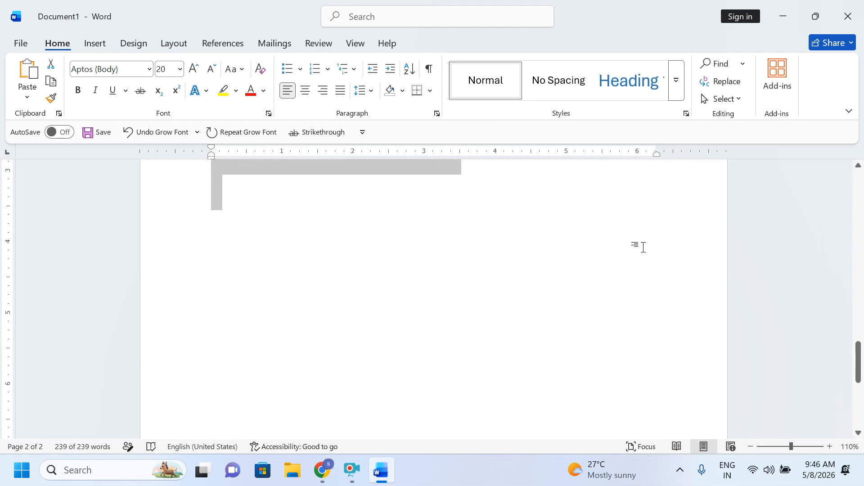
{"action": "scroll", "coordinate": [644, 247], "scroll_direction": "up", "scroll_amount": 12}
{"action": "scroll", "coordinate": [628, 251], "scroll_direction": "up", "scroll_amount": 3}
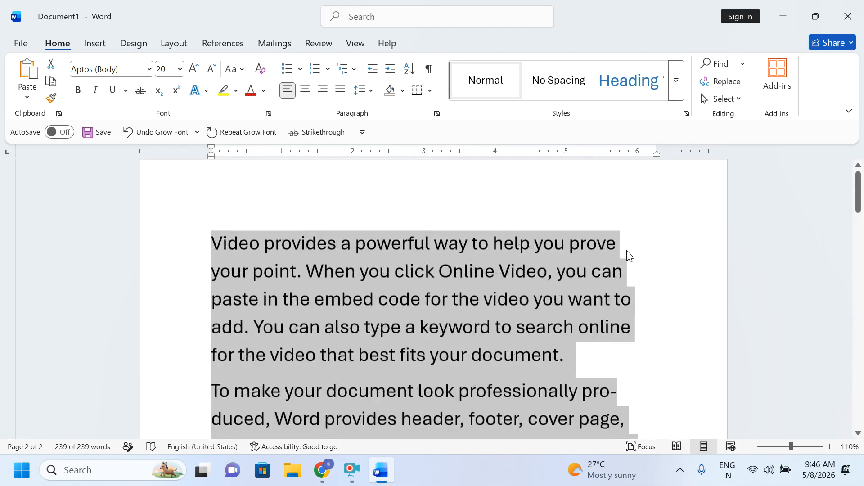
Step: Turn hyphenation off so 'produced' no longer breaks across lines
{"action": "left_click", "coordinate": [223, 41]}
{"action": "left_click", "coordinate": [185, 50]}
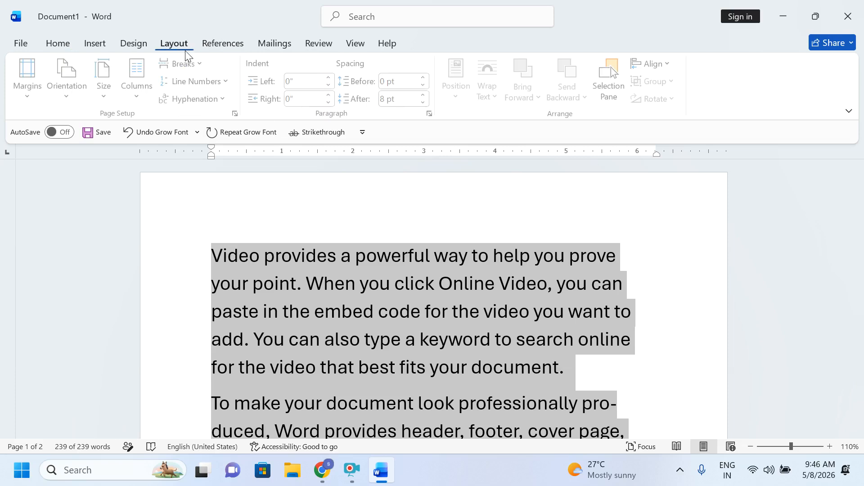
{"action": "left_click", "coordinate": [194, 98]}
{"action": "left_click", "coordinate": [198, 118]}
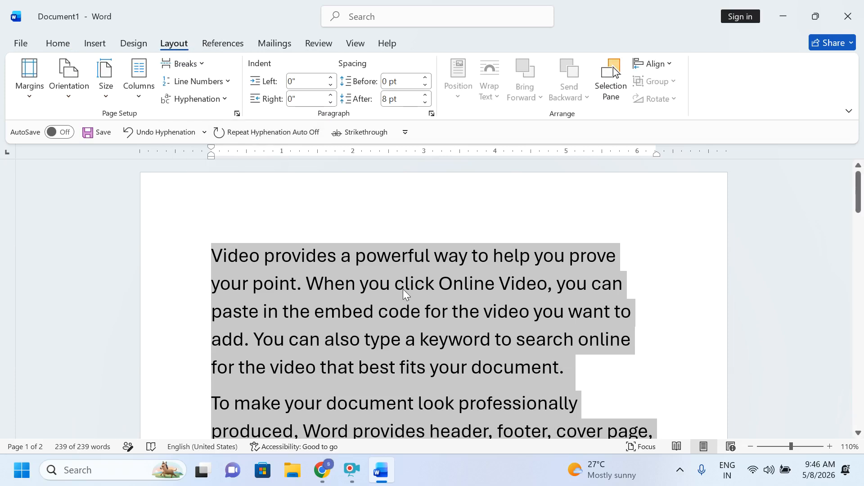
Step: Clear all formatting so the text becomes plain 12 pt Aptos, then select the first paragraph
{"action": "left_click", "coordinate": [53, 44]}
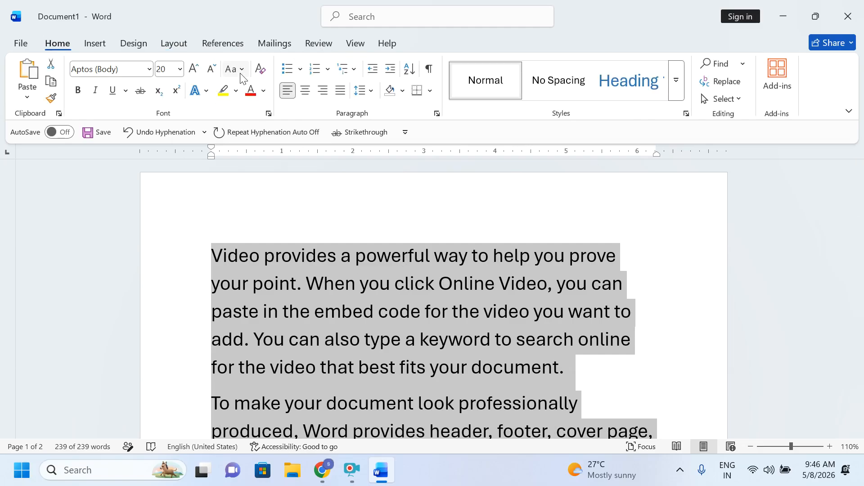
{"action": "left_click", "coordinate": [260, 69]}
{"action": "left_click", "coordinate": [333, 250]}
{"action": "left_click_drag", "start_coordinate": [191, 247], "coordinate": [197, 280]}
{"action": "left_click_drag", "start_coordinate": [190, 250], "coordinate": [198, 283]}
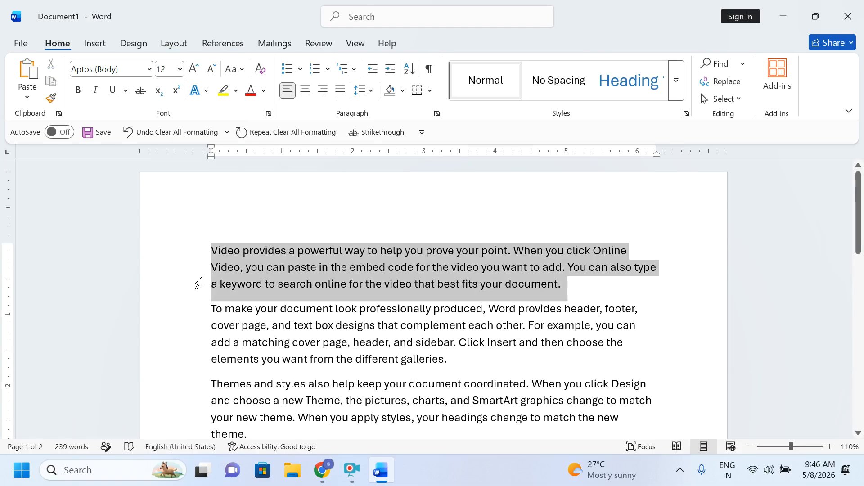
Step: Indent the first paragraph four steps, then reduce its indent four steps
{"action": "left_click", "coordinate": [390, 72]}
{"action": "left_click", "coordinate": [391, 72]}
{"action": "left_click", "coordinate": [390, 72]}
{"action": "left_click", "coordinate": [391, 72]}
{"action": "left_click", "coordinate": [390, 72]}
{"action": "left_click", "coordinate": [390, 72]}
{"action": "left_click", "coordinate": [390, 72]}
{"action": "left_click", "coordinate": [389, 72]}
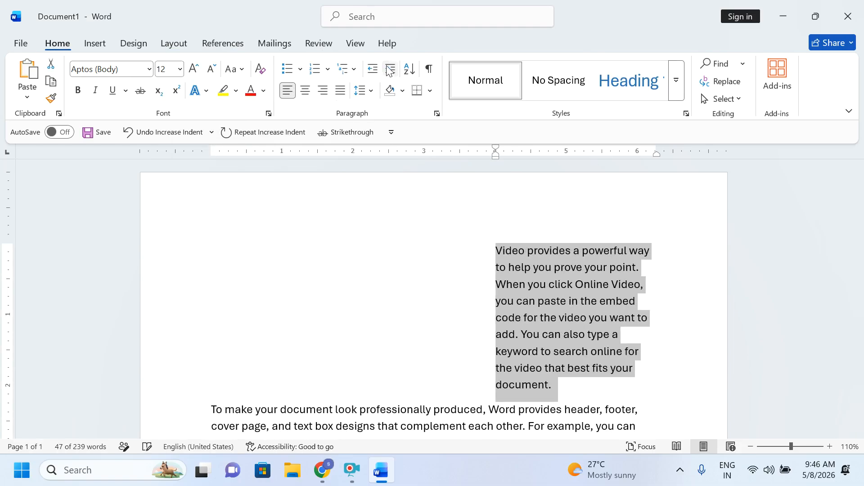
{"action": "left_click", "coordinate": [371, 74]}
{"action": "left_click", "coordinate": [371, 74]}
{"action": "left_click", "coordinate": [371, 73]}
{"action": "left_click", "coordinate": [371, 74]}
{"action": "left_click", "coordinate": [371, 74]}
{"action": "left_click", "coordinate": [371, 73]}
{"action": "left_click", "coordinate": [371, 73]}
{"action": "left_click", "coordinate": [371, 73]}
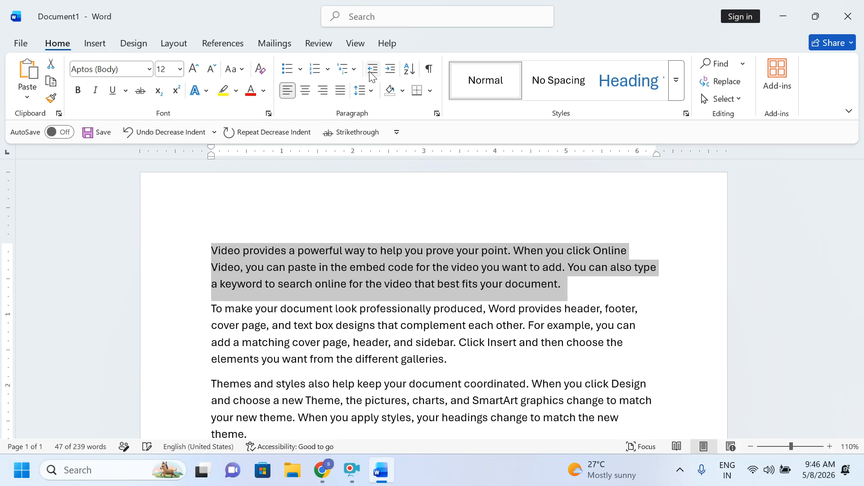
Step: Indent the first paragraph four steps again and return it flush to the left margin
{"action": "left_click", "coordinate": [393, 76]}
{"action": "left_click", "coordinate": [393, 76]}
{"action": "left_click", "coordinate": [393, 76]}
{"action": "left_click", "coordinate": [393, 76]}
{"action": "left_click", "coordinate": [393, 76]}
{"action": "left_click", "coordinate": [393, 76]}
{"action": "left_click", "coordinate": [393, 76]}
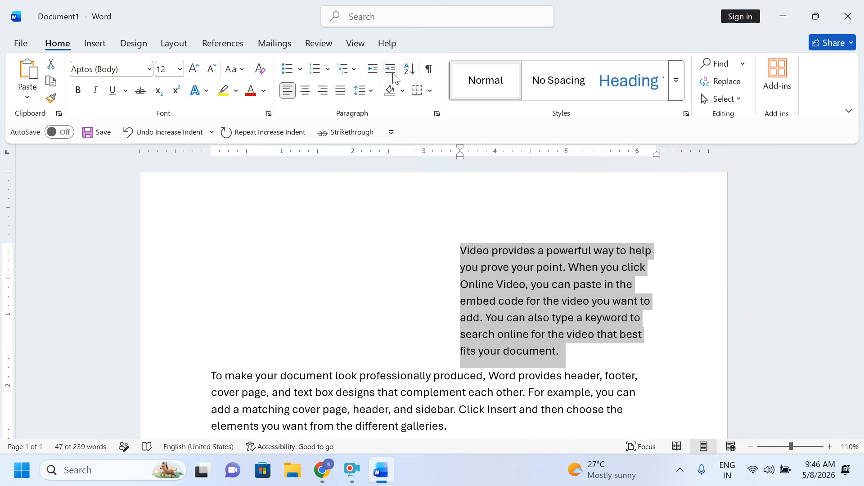
{"action": "left_click", "coordinate": [376, 72]}
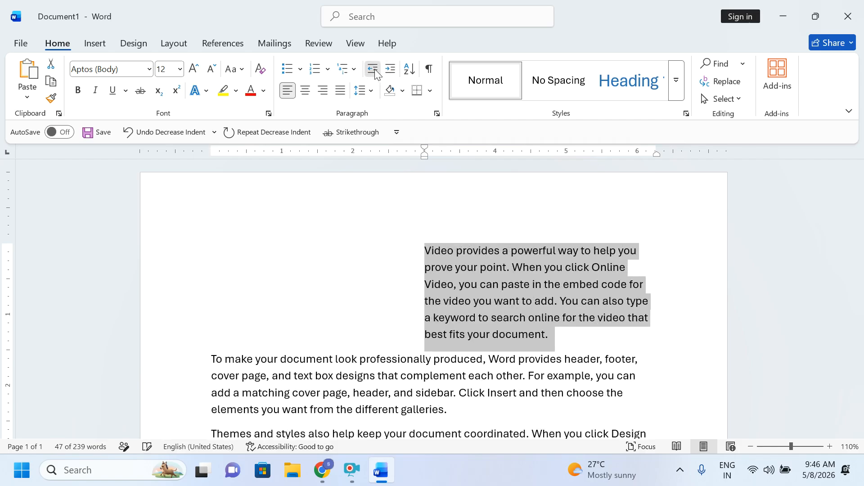
{"action": "left_click", "coordinate": [376, 72]}
{"action": "left_click", "coordinate": [376, 72]}
{"action": "left_click", "coordinate": [375, 72]}
{"action": "left_click", "coordinate": [375, 72]}
{"action": "left_click", "coordinate": [375, 72]}
{"action": "left_click", "coordinate": [375, 72]}
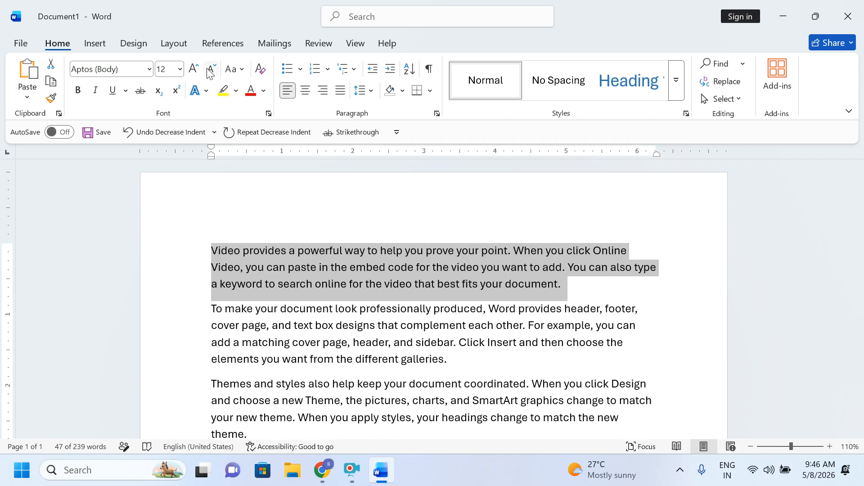
Step: Raise the first paragraph's left indent on the Layout tab to about 2.9 inches
{"action": "left_click", "coordinate": [175, 44]}
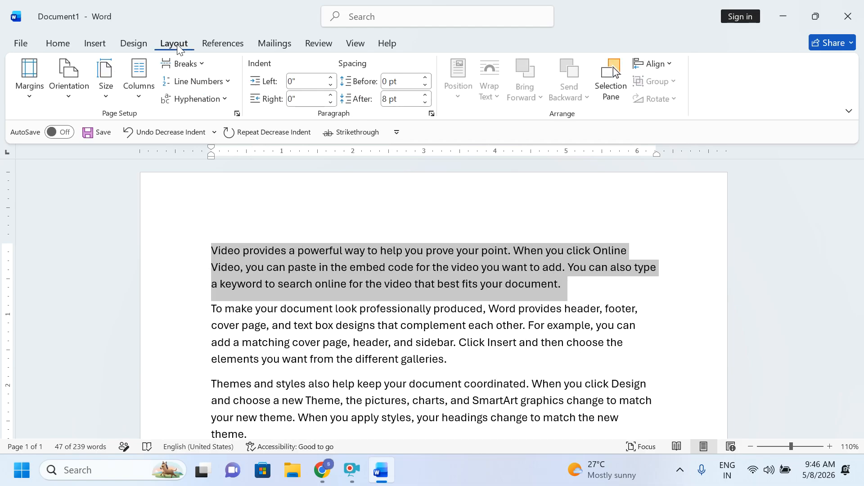
{"action": "left_click", "coordinate": [331, 78]}
{"action": "left_click", "coordinate": [332, 78]}
{"action": "left_click", "coordinate": [331, 78]}
{"action": "left_click", "coordinate": [332, 78]}
{"action": "left_click", "coordinate": [332, 78]}
{"action": "left_click", "coordinate": [332, 78]}
{"action": "left_click", "coordinate": [332, 77]}
{"action": "left_click", "coordinate": [332, 78]}
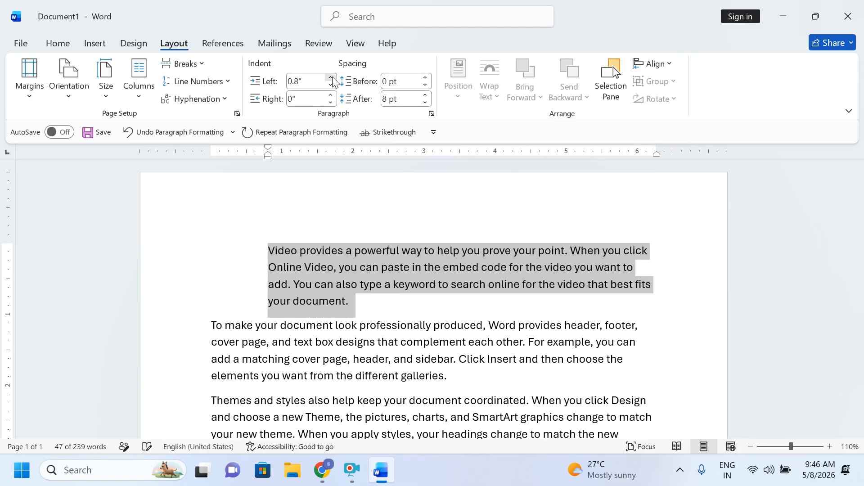
{"action": "triple_click", "coordinate": [332, 78]}
{"action": "double_click", "coordinate": [331, 78]}
{"action": "triple_click", "coordinate": [331, 78]}
{"action": "double_click", "coordinate": [332, 78]}
{"action": "left_click", "coordinate": [332, 78]}
{"action": "triple_click", "coordinate": [332, 78]}
{"action": "left_click", "coordinate": [331, 78]}
{"action": "left_click", "coordinate": [332, 77]}
{"action": "left_click", "coordinate": [332, 78]}
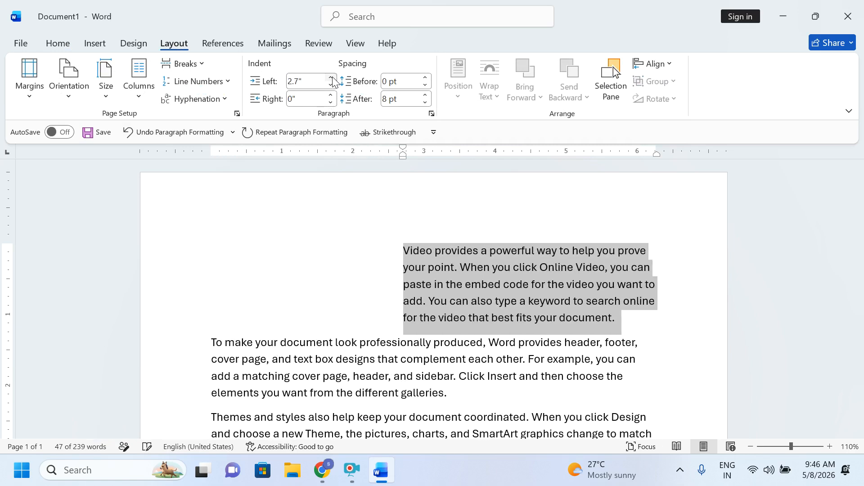
{"action": "left_click", "coordinate": [332, 78]}
{"action": "left_click", "coordinate": [332, 78]}
Step: Lower the first paragraph's left indent back to 0 inches
{"action": "left_click", "coordinate": [331, 86]}
{"action": "triple_click", "coordinate": [332, 85]}
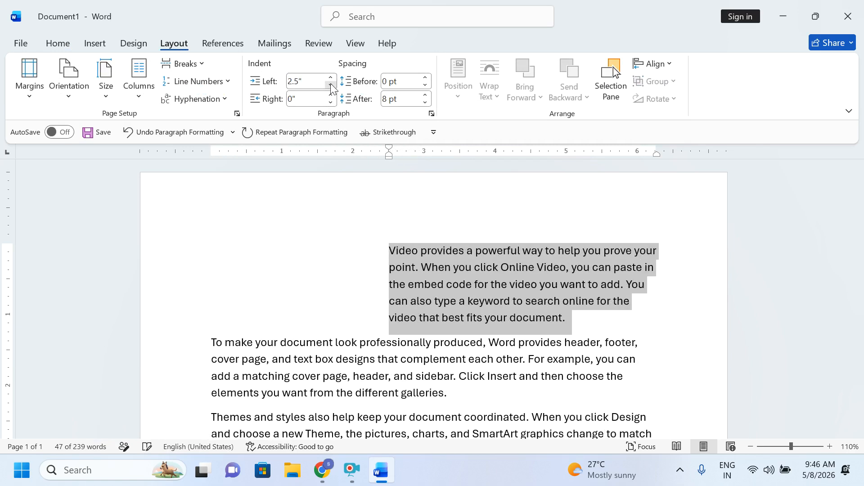
{"action": "triple_click", "coordinate": [331, 85]}
{"action": "triple_click", "coordinate": [332, 85]}
{"action": "triple_click", "coordinate": [332, 86]}
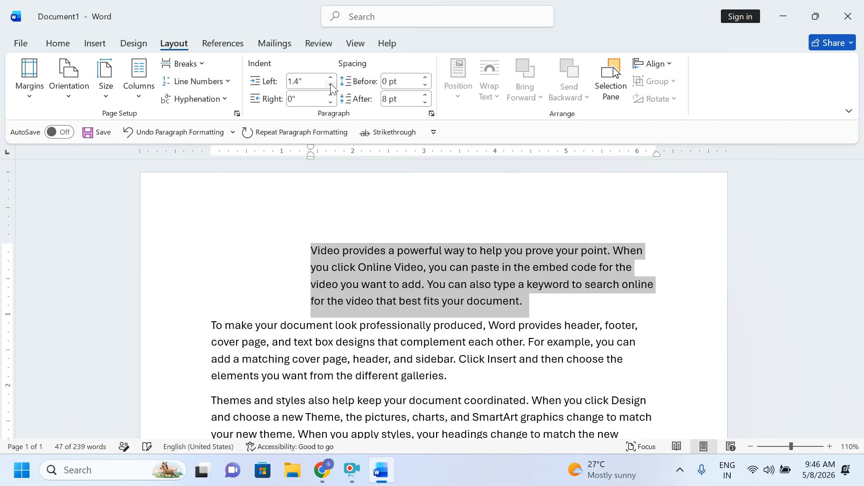
{"action": "triple_click", "coordinate": [332, 85]}
{"action": "double_click", "coordinate": [332, 86]}
{"action": "triple_click", "coordinate": [332, 85]}
{"action": "double_click", "coordinate": [331, 85]}
{"action": "double_click", "coordinate": [332, 85]}
{"action": "double_click", "coordinate": [332, 86]}
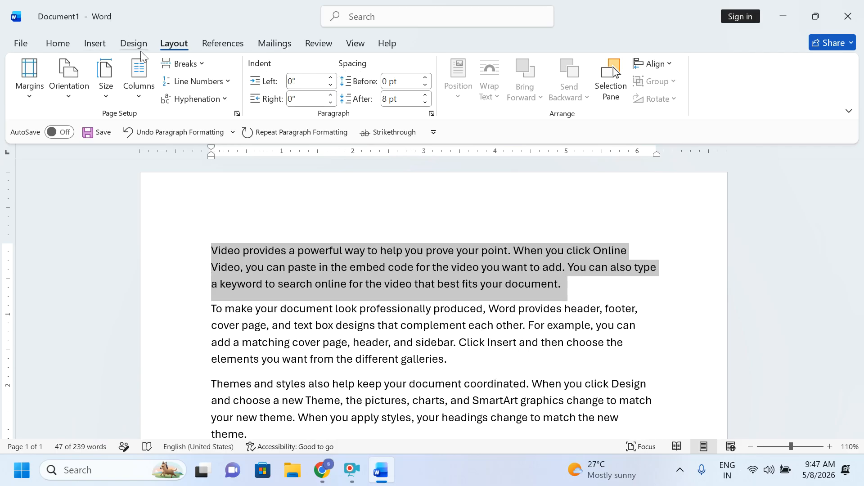
Step: Indent the first paragraph from Home, return it to the left margin, then show Mailings
{"action": "left_click", "coordinate": [57, 44]}
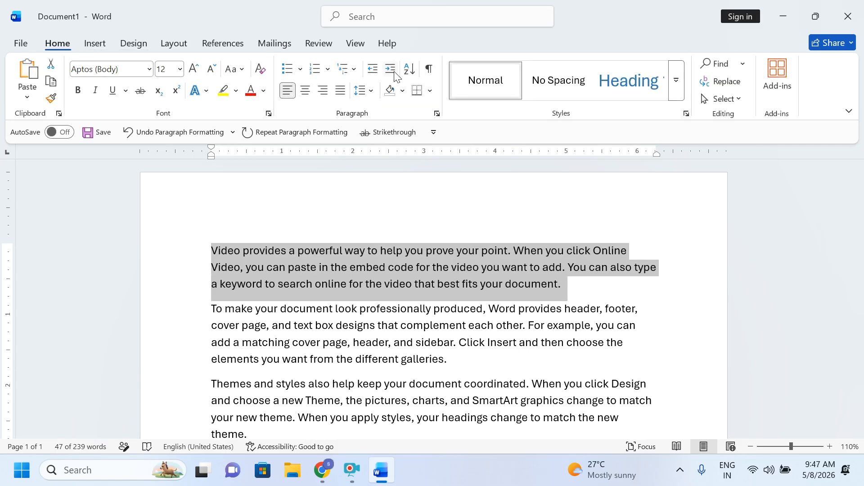
{"action": "double_click", "coordinate": [391, 69]}
{"action": "triple_click", "coordinate": [391, 69]}
{"action": "left_click", "coordinate": [372, 69]}
{"action": "triple_click", "coordinate": [373, 69]}
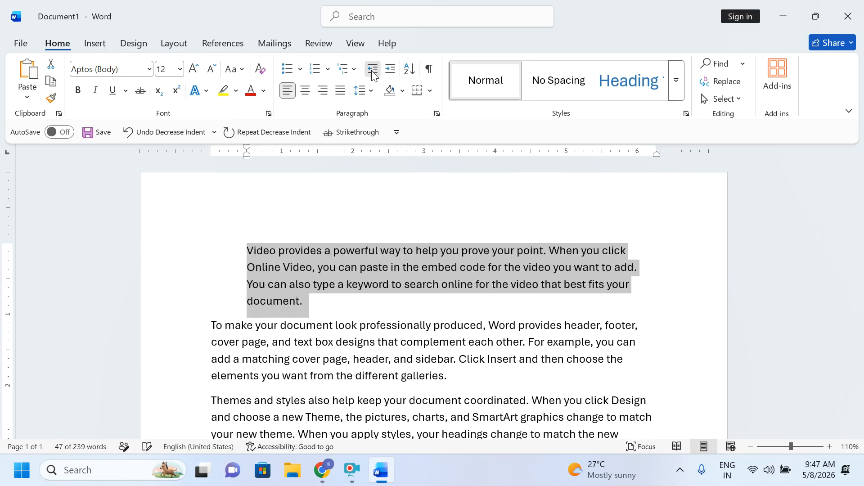
{"action": "left_click", "coordinate": [372, 72]}
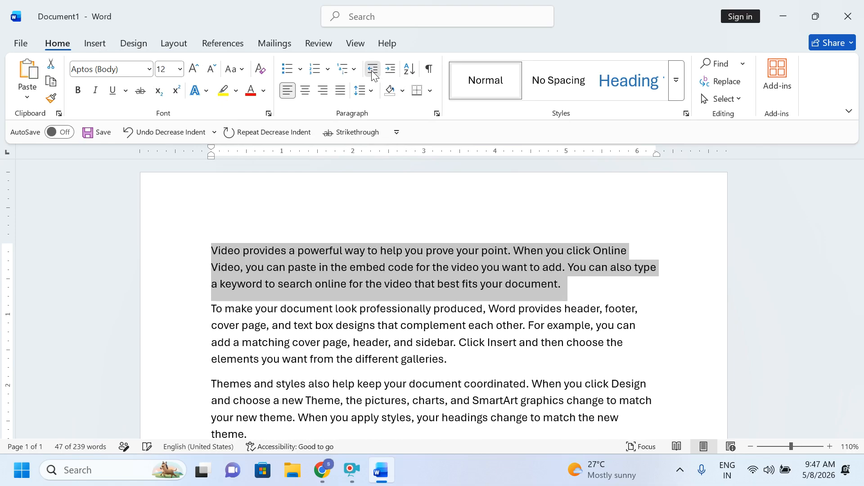
{"action": "left_click", "coordinate": [254, 43]}
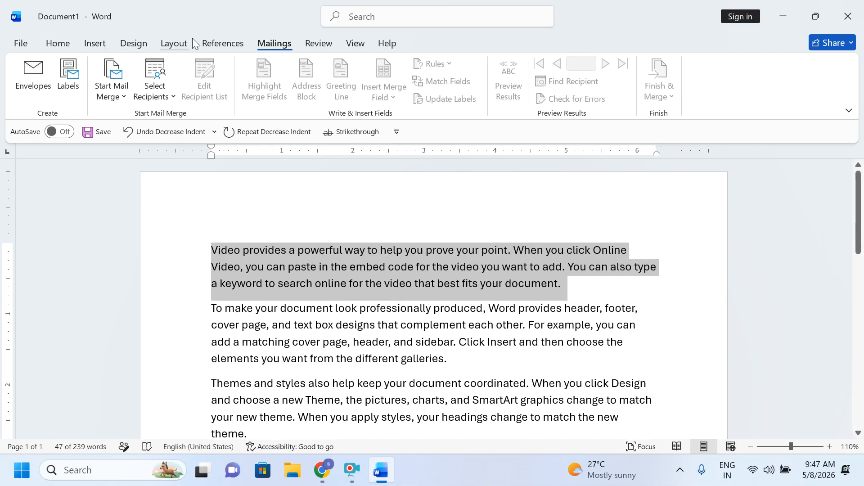
Step: Increase the first paragraph's right indent on the Layout tab up to 3.7 inches
{"action": "left_click", "coordinate": [174, 43]}
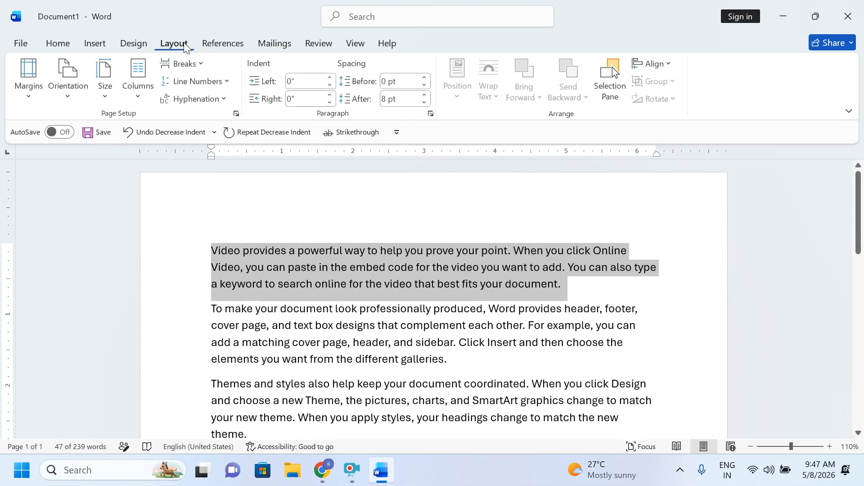
{"action": "left_click", "coordinate": [332, 95]}
{"action": "left_click", "coordinate": [331, 95]}
{"action": "left_click", "coordinate": [331, 95]}
{"action": "left_click", "coordinate": [332, 95]}
{"action": "left_click", "coordinate": [331, 96]}
{"action": "left_click", "coordinate": [332, 96]}
{"action": "left_click", "coordinate": [332, 95]}
{"action": "left_click", "coordinate": [331, 95]}
{"action": "left_click", "coordinate": [331, 96]}
{"action": "left_click", "coordinate": [331, 95]}
{"action": "left_click", "coordinate": [331, 96]}
{"action": "left_click", "coordinate": [332, 96]}
{"action": "left_click", "coordinate": [332, 96]}
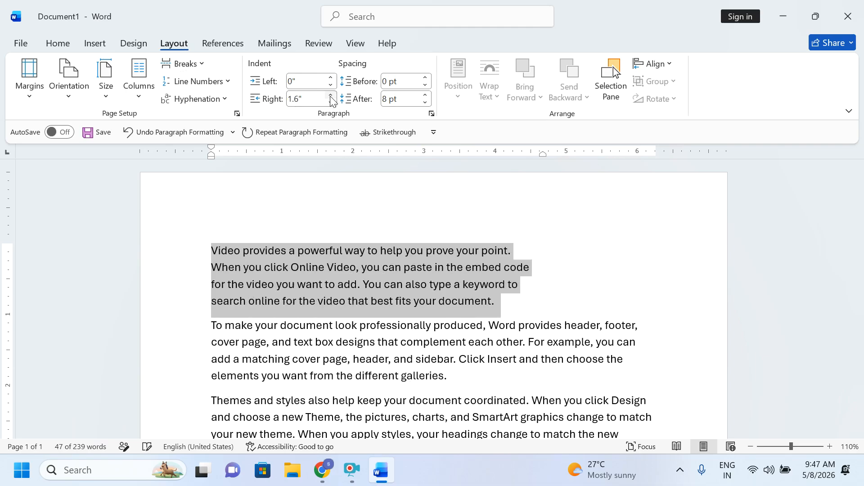
{"action": "left_click", "coordinate": [332, 96]}
{"action": "left_click", "coordinate": [332, 95]}
{"action": "left_click", "coordinate": [332, 95]}
{"action": "left_click", "coordinate": [331, 95]}
{"action": "left_click", "coordinate": [332, 95]}
{"action": "left_click", "coordinate": [331, 96]}
{"action": "left_click", "coordinate": [332, 95]}
{"action": "left_click", "coordinate": [331, 96]}
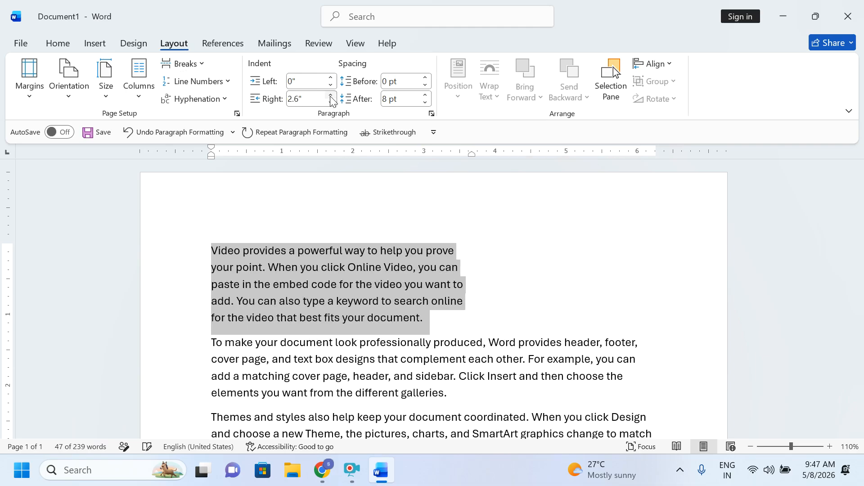
{"action": "left_click", "coordinate": [331, 96]}
{"action": "left_click", "coordinate": [331, 96]}
{"action": "left_click", "coordinate": [332, 96]}
{"action": "left_click", "coordinate": [332, 96]}
{"action": "left_click", "coordinate": [331, 96]}
{"action": "left_click", "coordinate": [332, 96]}
{"action": "left_click", "coordinate": [331, 96]}
{"action": "left_click", "coordinate": [332, 96]}
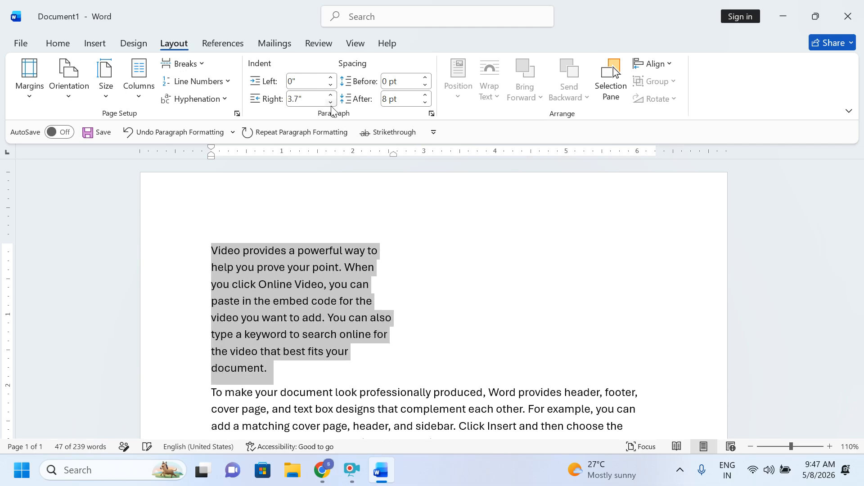
Step: Bring the first paragraph's right indent back down to about 0.1 inches
{"action": "left_click", "coordinate": [332, 102]}
{"action": "left_click", "coordinate": [331, 102]}
{"action": "left_click", "coordinate": [332, 102]}
{"action": "left_click", "coordinate": [332, 102]}
{"action": "left_click", "coordinate": [331, 102]}
{"action": "left_click", "coordinate": [331, 102]}
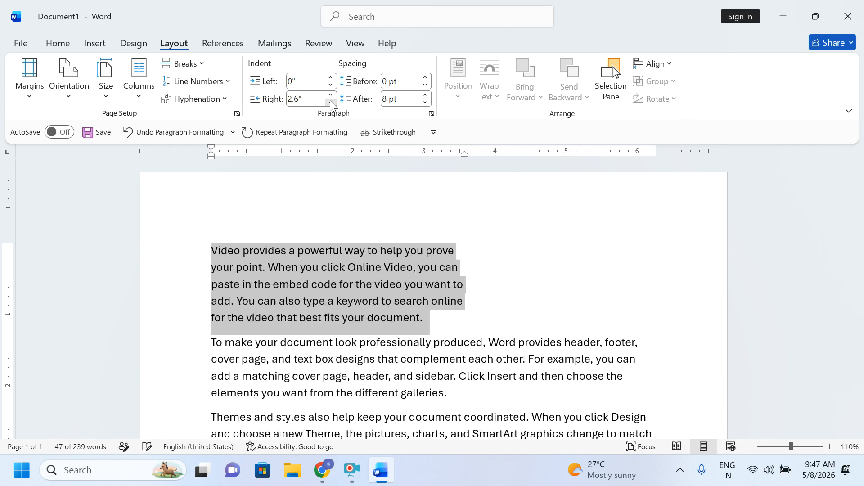
{"action": "left_click", "coordinate": [331, 102]}
{"action": "left_click", "coordinate": [332, 102]}
{"action": "left_click", "coordinate": [331, 102]}
{"action": "left_click", "coordinate": [331, 103]}
{"action": "left_click", "coordinate": [331, 102]}
{"action": "left_click", "coordinate": [331, 102]}
{"action": "left_click", "coordinate": [331, 102]}
{"action": "left_click", "coordinate": [332, 102]}
{"action": "left_click", "coordinate": [331, 102]}
{"action": "left_click", "coordinate": [331, 102]}
{"action": "left_click", "coordinate": [331, 102]}
{"action": "left_click", "coordinate": [331, 102]}
{"action": "left_click", "coordinate": [331, 103]}
{"action": "left_click", "coordinate": [331, 102]}
{"action": "left_click", "coordinate": [331, 102]}
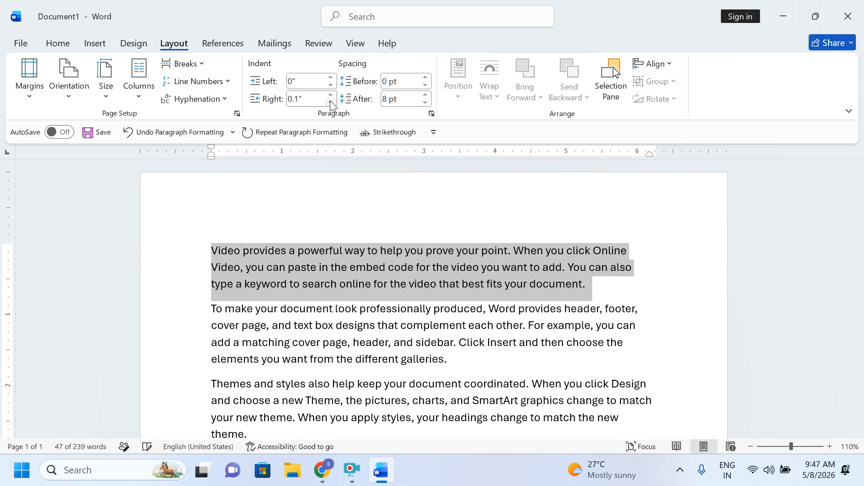
{"action": "left_click", "coordinate": [332, 102]}
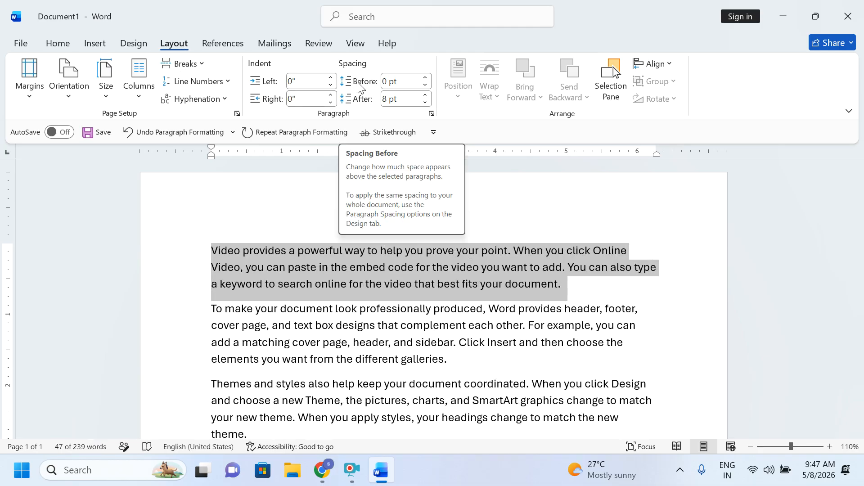
Step: Select the second paragraph and add extra spacing above it
{"action": "left_click", "coordinate": [280, 342]}
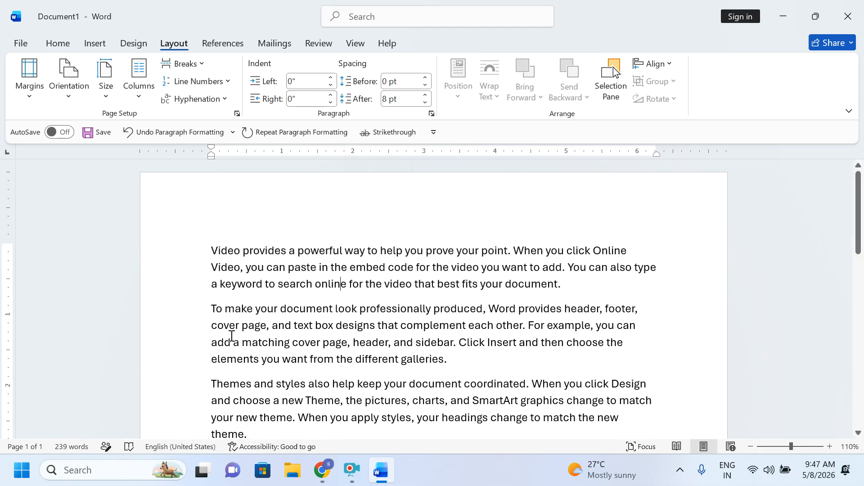
{"action": "left_click_drag", "start_coordinate": [185, 316], "coordinate": [193, 365]}
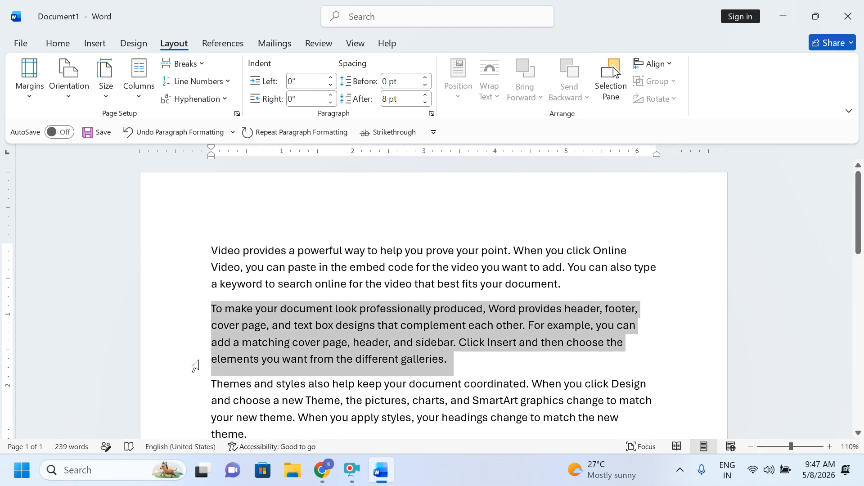
{"action": "left_click", "coordinate": [425, 78]}
{"action": "left_click", "coordinate": [425, 78]}
{"action": "left_click", "coordinate": [425, 77]}
{"action": "left_click", "coordinate": [426, 78]}
{"action": "left_click", "coordinate": [425, 78]}
{"action": "left_click", "coordinate": [425, 77]}
{"action": "left_click", "coordinate": [426, 78]}
{"action": "left_click", "coordinate": [426, 77]}
{"action": "left_click", "coordinate": [425, 78]}
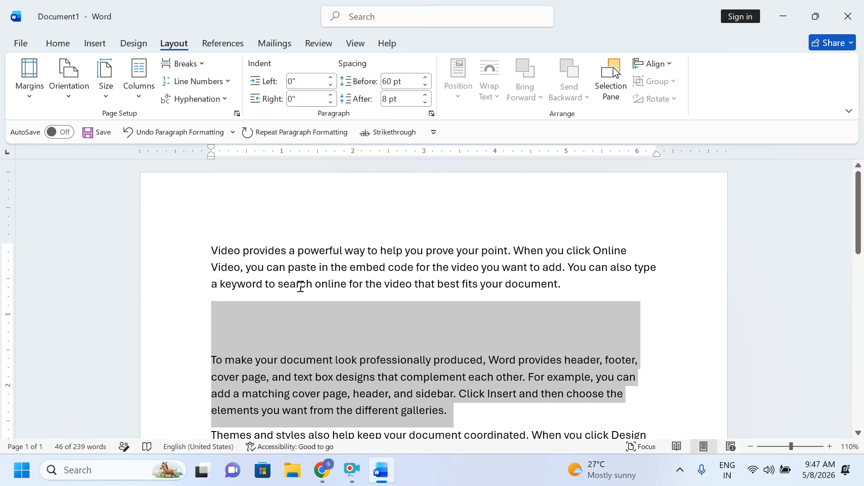
Step: Reselect the second paragraph and add spacing below it
{"action": "scroll", "coordinate": [284, 411], "scroll_direction": "down", "scroll_amount": 3}
{"action": "left_click", "coordinate": [284, 317]}
{"action": "left_click_drag", "start_coordinate": [212, 222], "coordinate": [431, 265]}
{"action": "left_click_drag", "start_coordinate": [425, 96], "coordinate": [425, 96]}
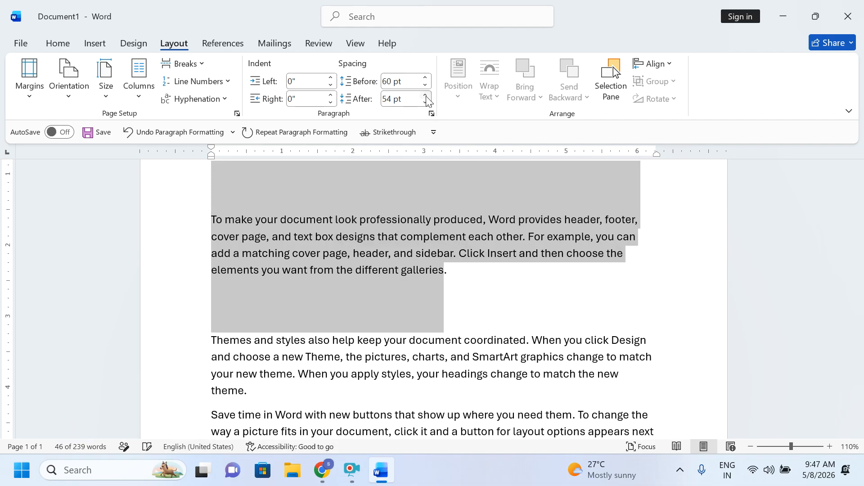
{"action": "left_click", "coordinate": [336, 218]}
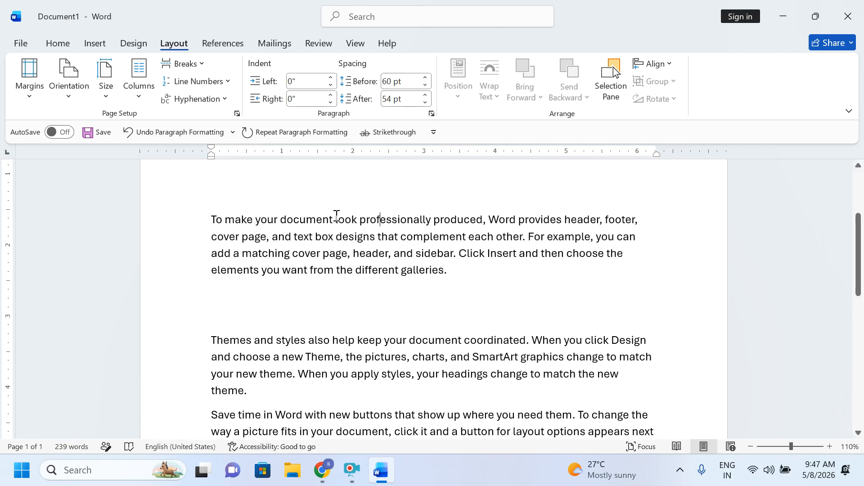
{"action": "scroll", "coordinate": [261, 289], "scroll_direction": "up", "scroll_amount": 3}
Step: Select all the text and set Spacing Before and After to 8 pt
{"action": "triple_click", "coordinate": [167, 247]}
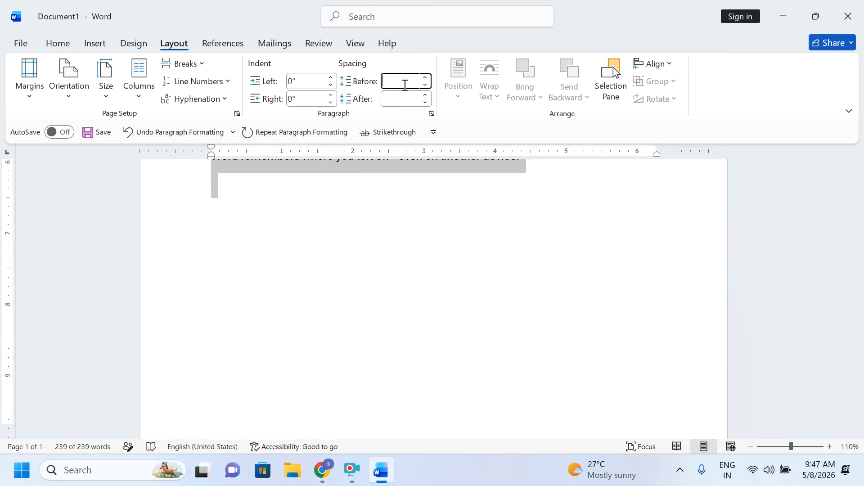
{"action": "type", "text": "8"}
{"action": "key", "text": "Return"}
{"action": "scroll", "coordinate": [344, 251], "scroll_direction": "up", "scroll_amount": 4}
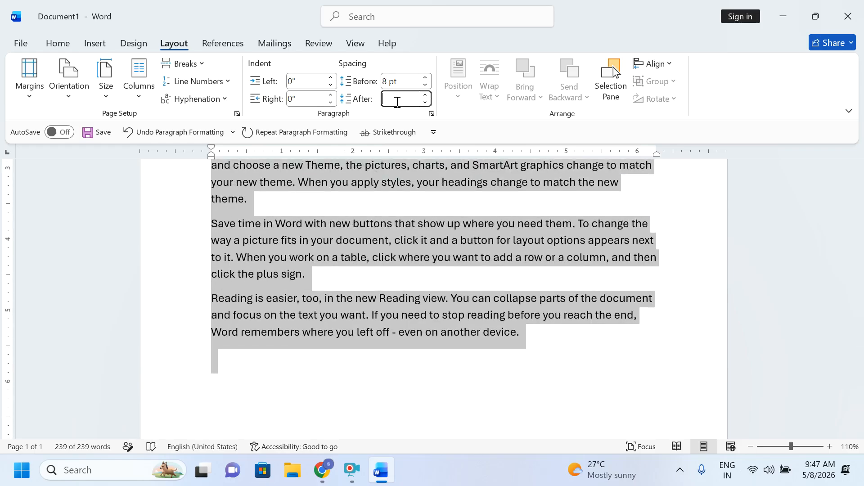
{"action": "type", "text": "8"}
{"action": "key", "text": "Return"}
{"action": "scroll", "coordinate": [351, 257], "scroll_direction": "up", "scroll_amount": 4}
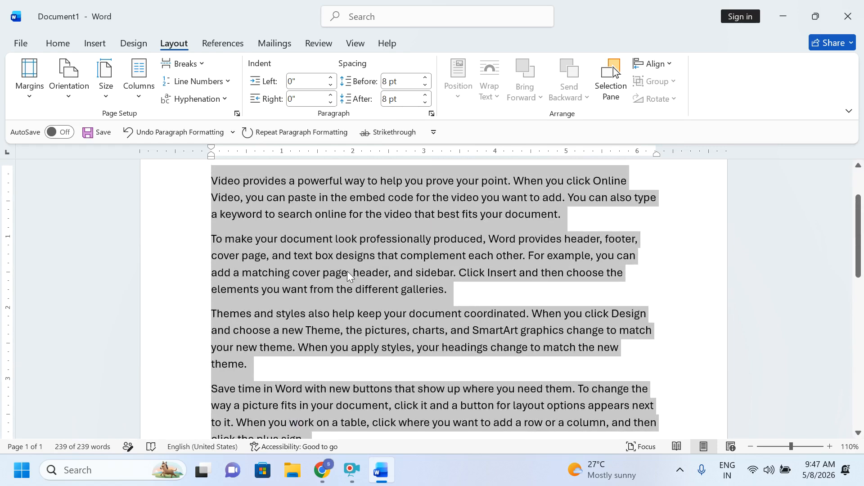
{"action": "left_click", "coordinate": [347, 258]}
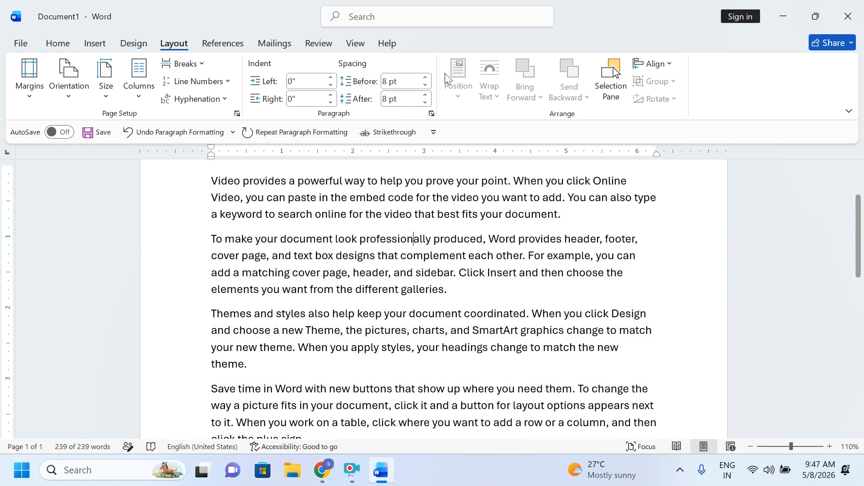
{"action": "scroll", "coordinate": [284, 252], "scroll_direction": "up", "scroll_amount": 3}
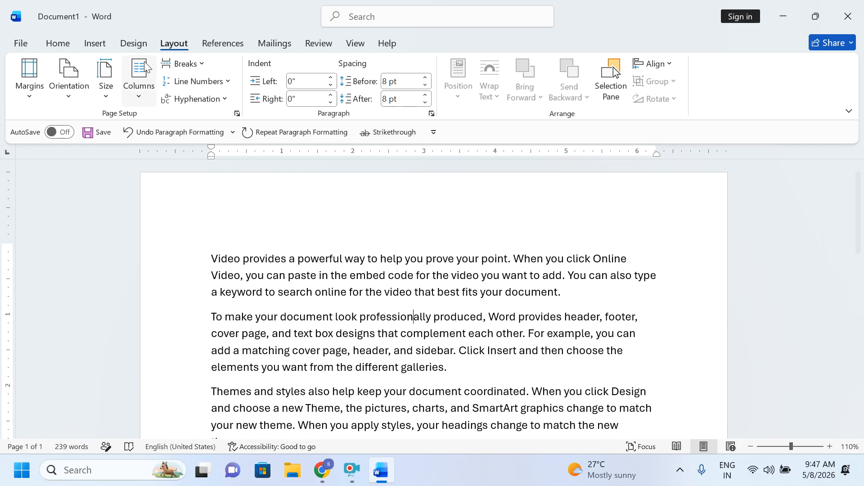
Step: Draw a blue oval on the page and nudge it slightly lower
{"action": "left_click", "coordinate": [97, 43]}
{"action": "left_click", "coordinate": [195, 64]}
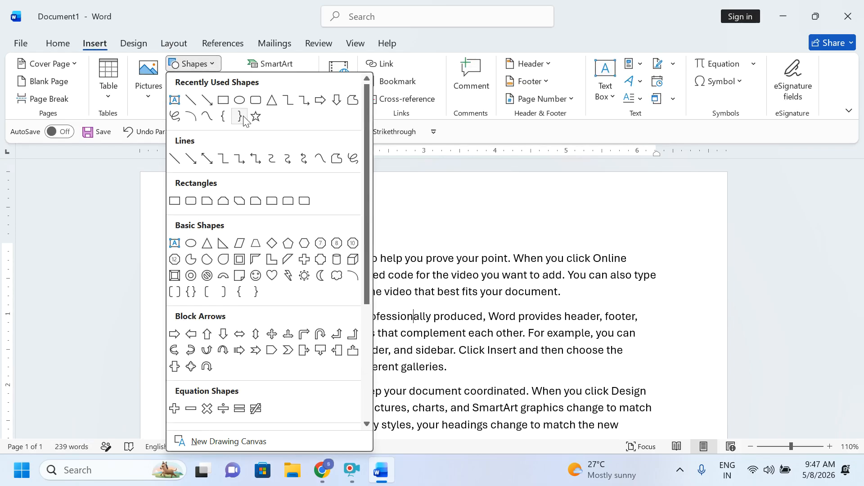
{"action": "left_click", "coordinate": [240, 100]}
{"action": "left_click_drag", "start_coordinate": [184, 186], "coordinate": [294, 285]}
{"action": "left_click_drag", "start_coordinate": [207, 230], "coordinate": [207, 243]}
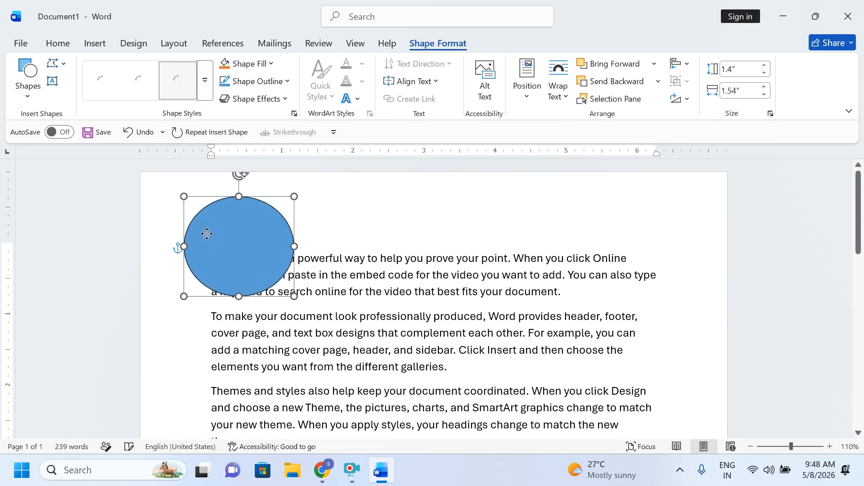
Step: Try Position presets for the oval: top right, top left, top center, bottom right, bottom left
{"action": "left_click", "coordinate": [174, 44]}
{"action": "left_click", "coordinate": [459, 88]}
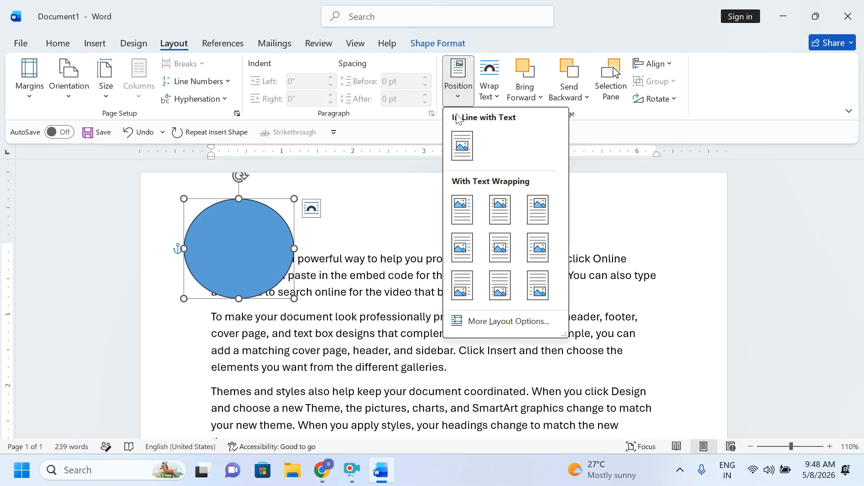
{"action": "left_click", "coordinate": [538, 209]}
{"action": "left_click", "coordinate": [459, 88]}
{"action": "left_click", "coordinate": [472, 205]}
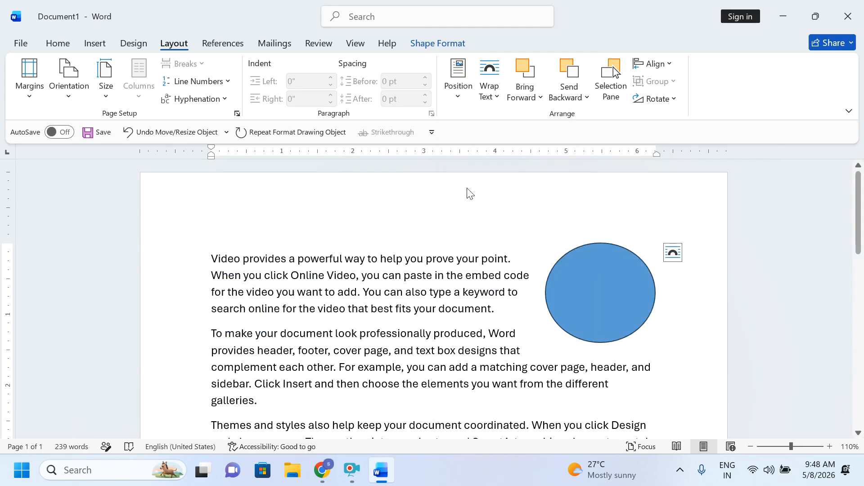
{"action": "left_click", "coordinate": [455, 92]}
{"action": "left_click", "coordinate": [499, 210]}
{"action": "left_click", "coordinate": [459, 96]}
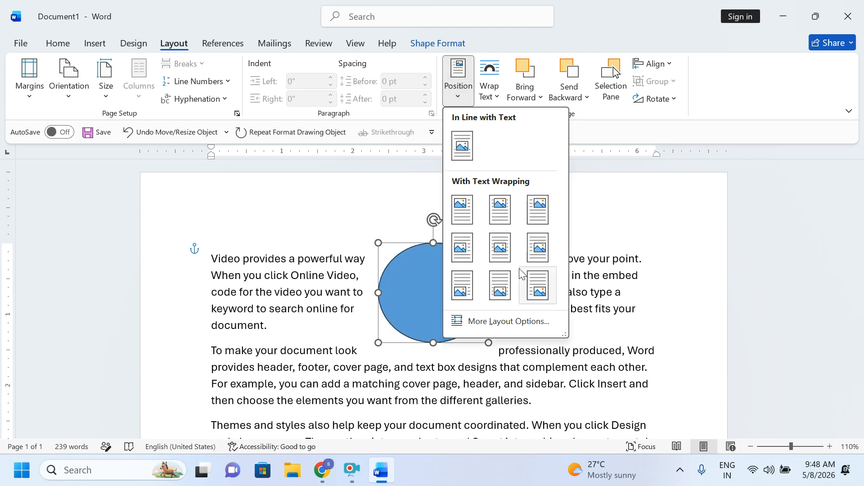
{"action": "left_click", "coordinate": [538, 285]}
{"action": "left_click", "coordinate": [460, 106]}
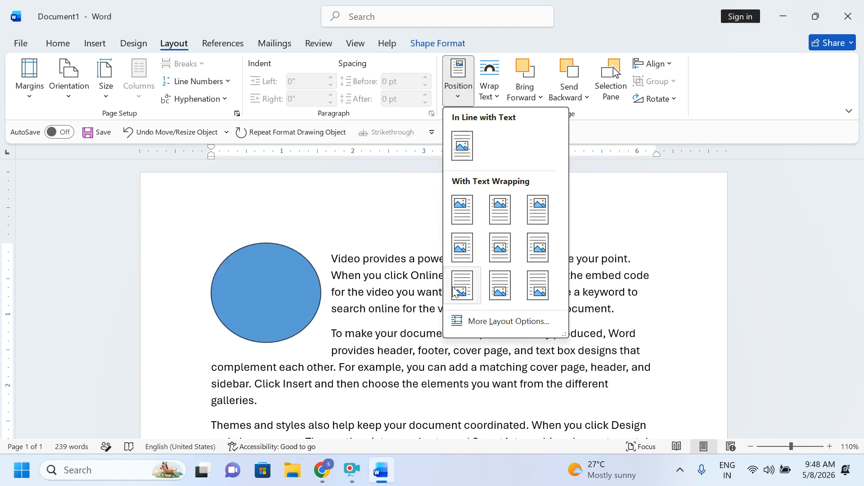
{"action": "left_click", "coordinate": [456, 287]}
Step: Try more Position presets: top left, top center, top right, then middle of page
{"action": "left_click", "coordinate": [453, 96]}
{"action": "left_click", "coordinate": [463, 205]}
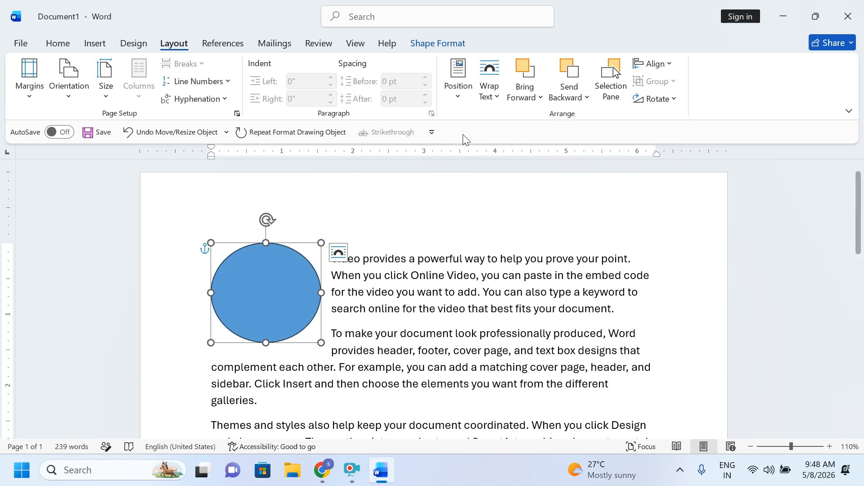
{"action": "left_click", "coordinate": [458, 95]}
{"action": "left_click", "coordinate": [497, 204]}
{"action": "left_click", "coordinate": [458, 86]}
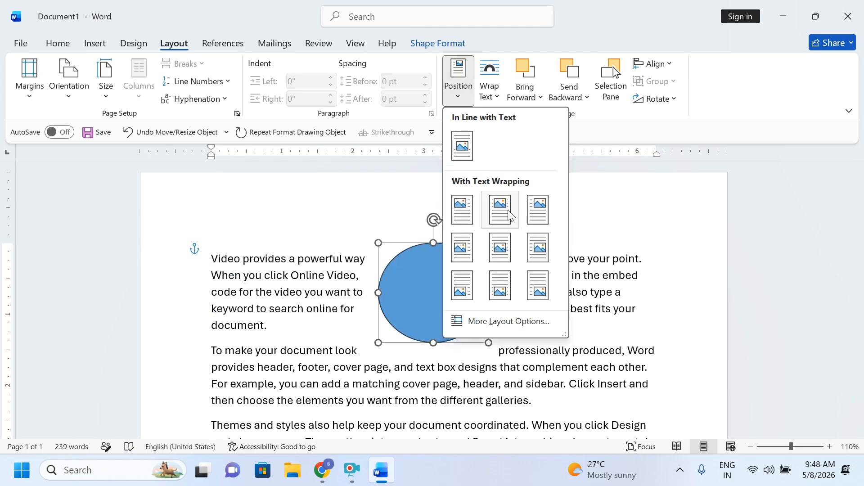
{"action": "left_click", "coordinate": [537, 212]}
{"action": "left_click", "coordinate": [455, 93]}
{"action": "left_click", "coordinate": [493, 249]}
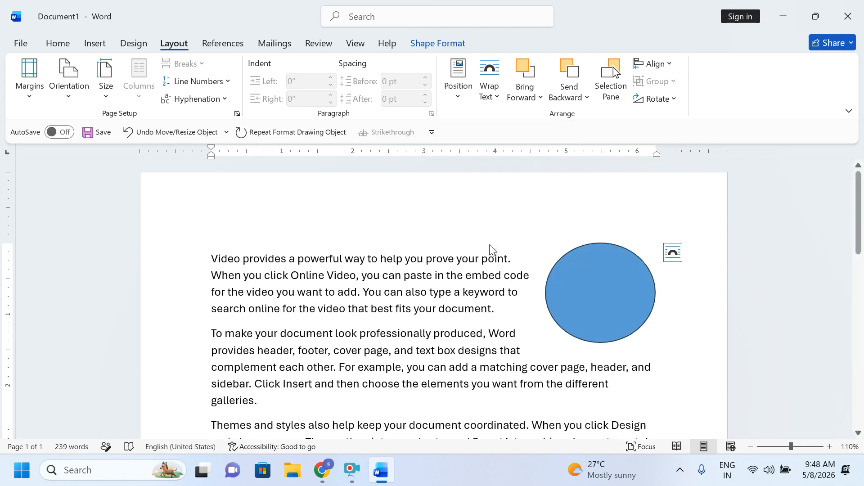
Step: Drag the oval to the top-left so the opening paragraphs wrap around its right side
{"action": "scroll", "coordinate": [419, 315], "scroll_direction": "down", "scroll_amount": 9}
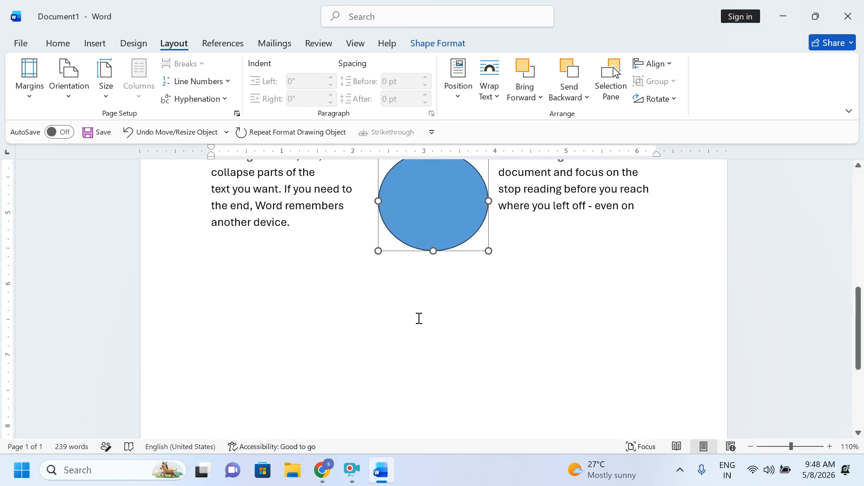
{"action": "left_click_drag", "start_coordinate": [434, 201], "coordinate": [228, 237]}
{"action": "scroll", "coordinate": [218, 388], "scroll_direction": "up", "scroll_amount": 3}
{"action": "left_click_drag", "start_coordinate": [219, 388], "coordinate": [256, 177]}
{"action": "scroll", "coordinate": [237, 217], "scroll_direction": "up", "scroll_amount": 3}
Step: Wrap the text squarely around the blue oval and nudge the oval slightly right
{"action": "left_click", "coordinate": [489, 85]}
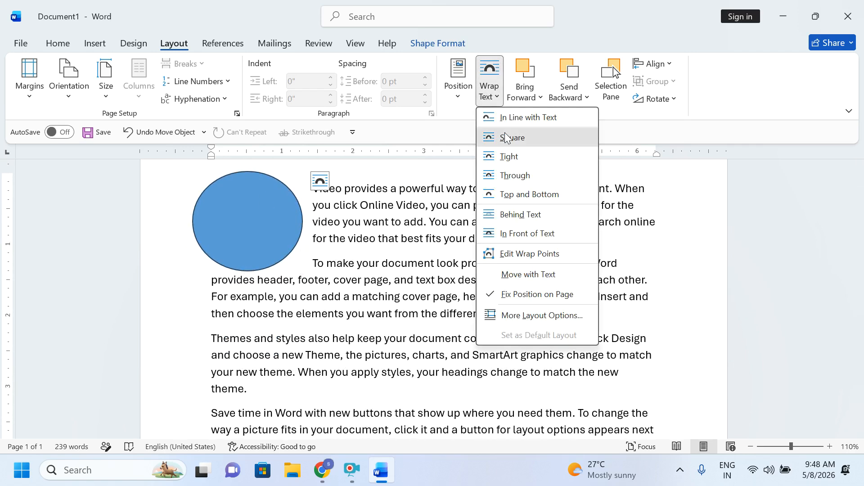
{"action": "left_click", "coordinate": [499, 138]}
{"action": "left_click", "coordinate": [303, 323]}
{"action": "scroll", "coordinate": [276, 277], "scroll_direction": "up", "scroll_amount": 1}
{"action": "left_click_drag", "start_coordinate": [276, 277], "coordinate": [295, 276]}
{"action": "left_click", "coordinate": [429, 290]}
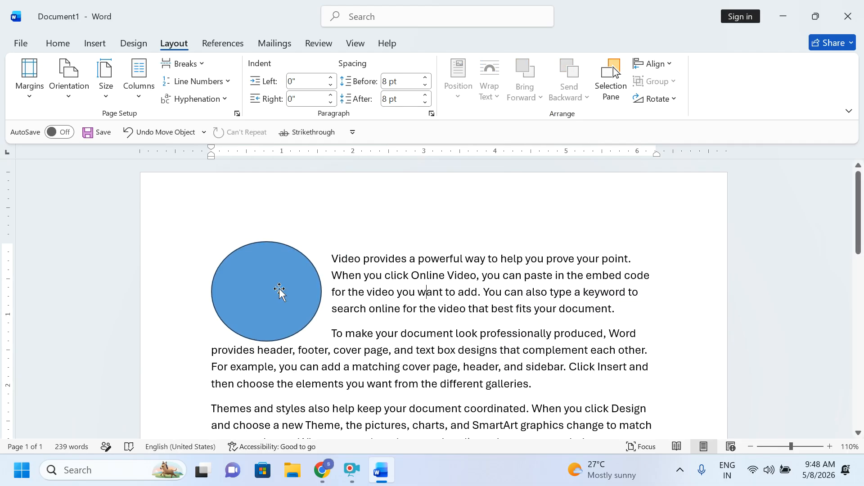
Step: Try In Line with Text and Behind Text, then set the oval In Front of Text
{"action": "left_click", "coordinate": [311, 277]}
{"action": "left_click", "coordinate": [490, 88]}
{"action": "left_click", "coordinate": [498, 117]}
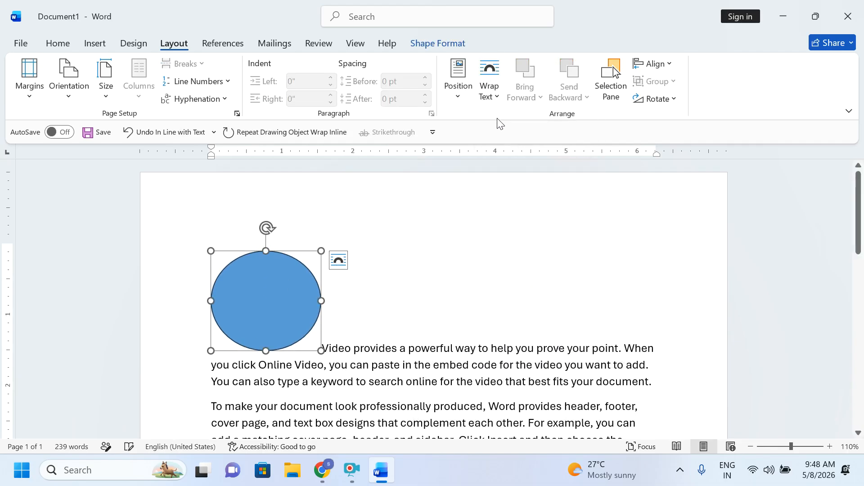
{"action": "left_click", "coordinate": [497, 96]}
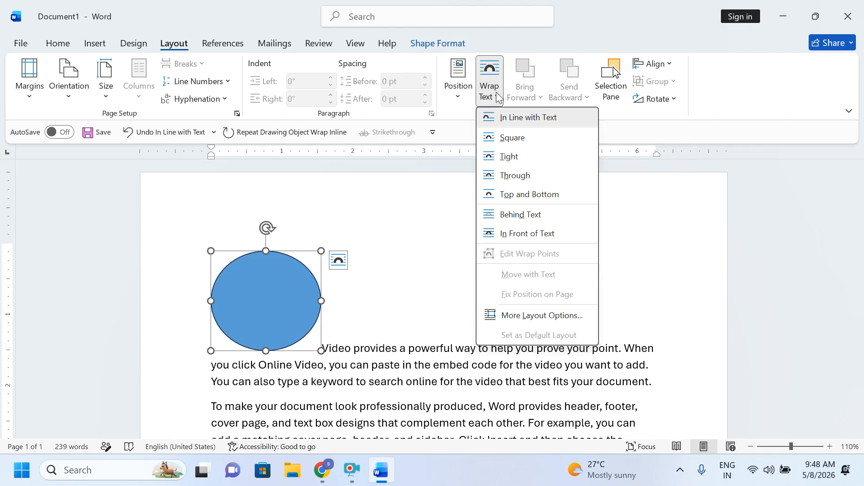
{"action": "left_click", "coordinate": [520, 213]}
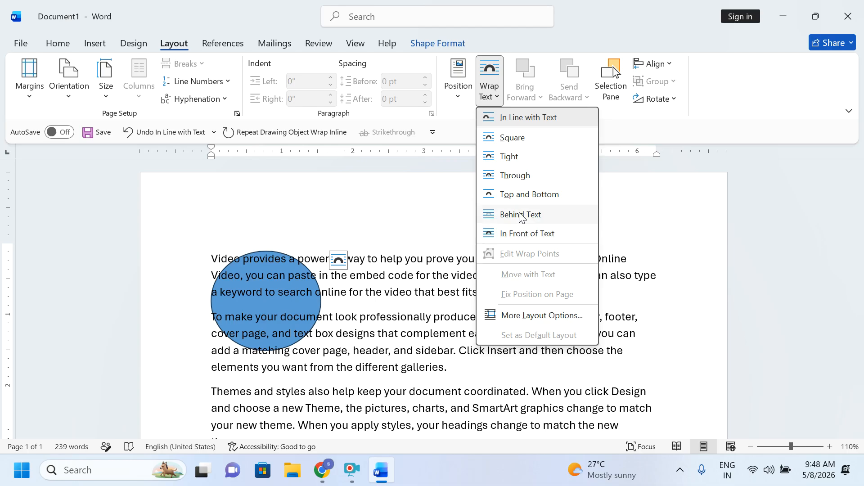
{"action": "left_click", "coordinate": [495, 94]}
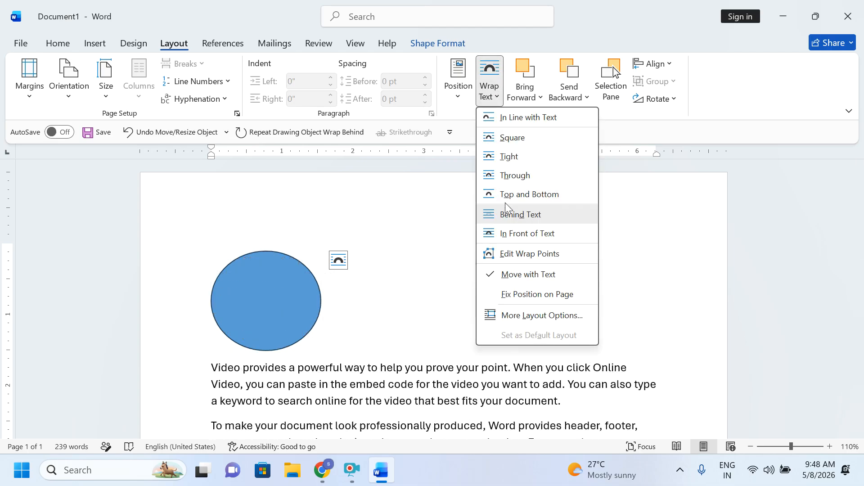
{"action": "left_click", "coordinate": [509, 231]}
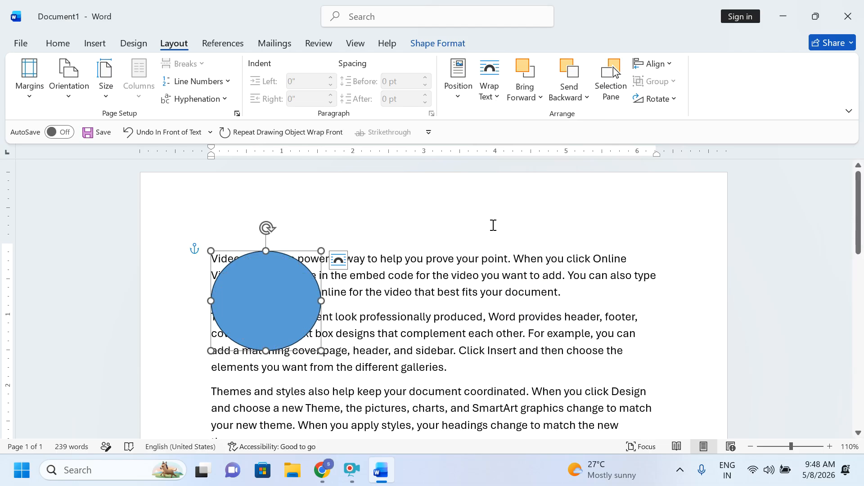
Step: Move the blue oval down onto the 'Reading is easier' paragraph
{"action": "left_click_drag", "start_coordinate": [278, 297], "coordinate": [278, 350]}
{"action": "scroll", "coordinate": [278, 288], "scroll_direction": "down", "scroll_amount": 4}
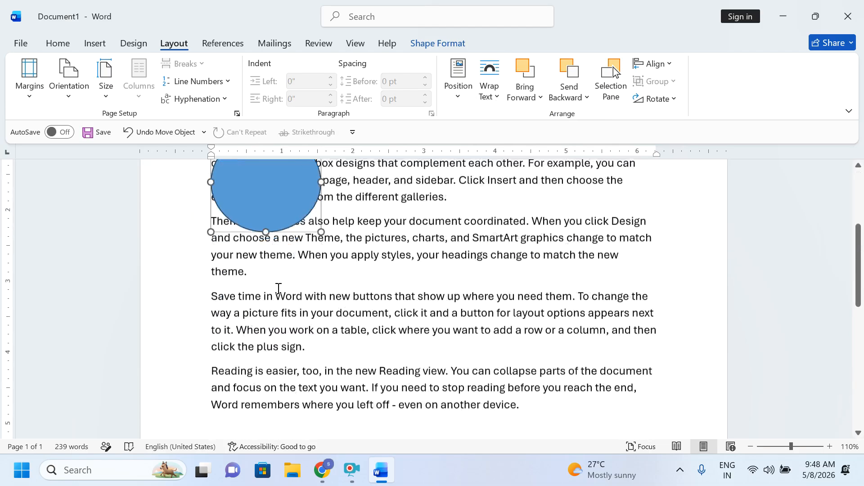
{"action": "left_click_drag", "start_coordinate": [270, 187], "coordinate": [259, 392]}
{"action": "scroll", "coordinate": [272, 293], "scroll_direction": "down", "scroll_amount": 3}
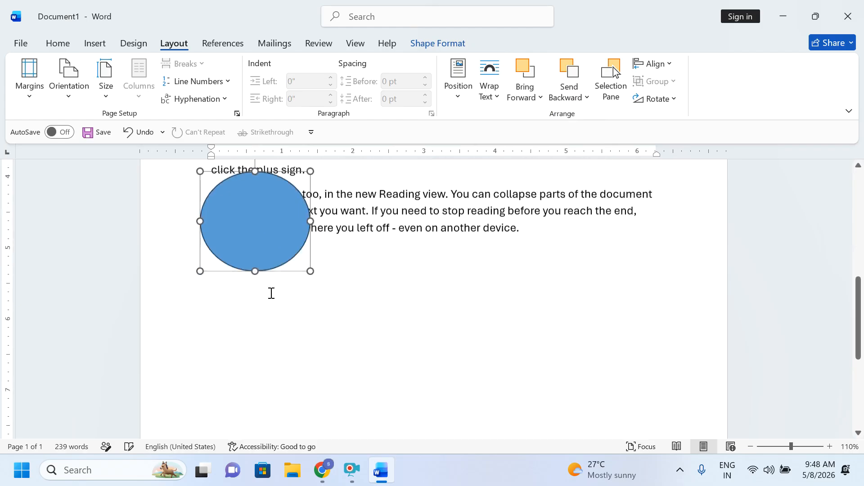
{"action": "left_click_drag", "start_coordinate": [262, 241], "coordinate": [276, 277]}
Step: Duplicate the blue oval and fill the copy red
{"action": "key", "text": "ctrl+d"}
{"action": "left_click", "coordinate": [426, 42]}
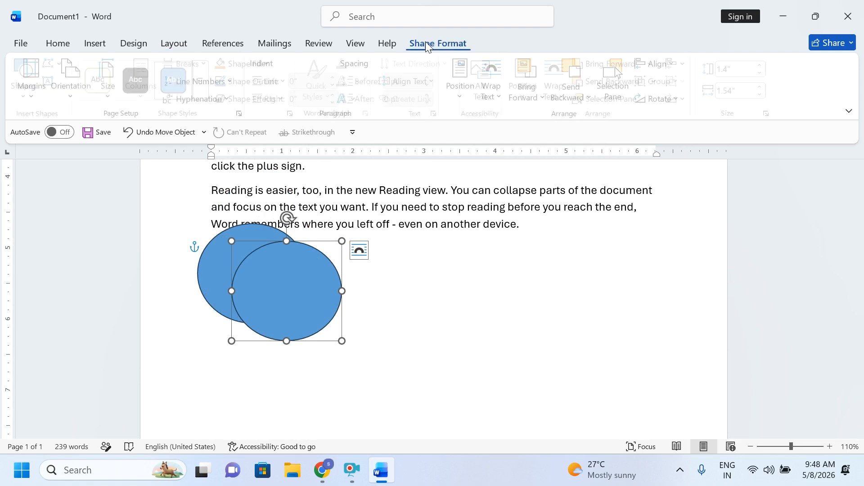
{"action": "left_click", "coordinate": [254, 63]}
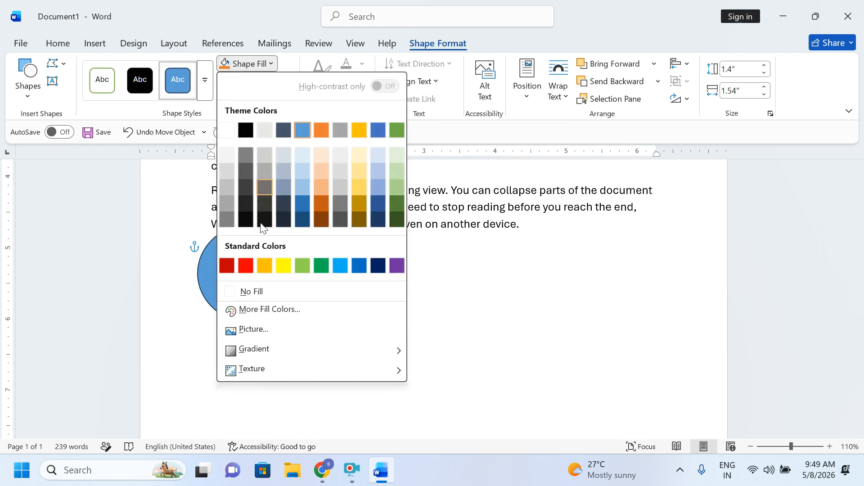
{"action": "left_click", "coordinate": [246, 266]}
Step: Overlap the two ovals, adjusting stacking order so the blue oval sits in front of the red
{"action": "left_click_drag", "start_coordinate": [279, 297], "coordinate": [300, 276]}
{"action": "left_click", "coordinate": [599, 82]}
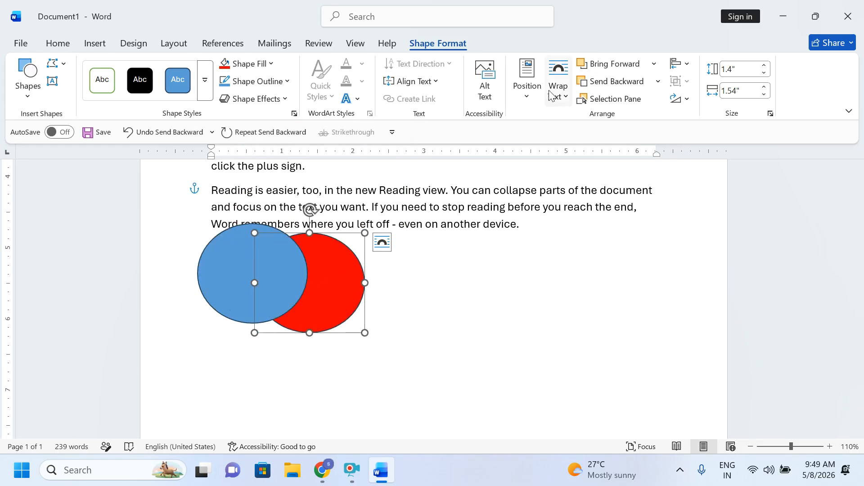
{"action": "left_click", "coordinate": [174, 43]}
{"action": "left_click", "coordinate": [532, 70]}
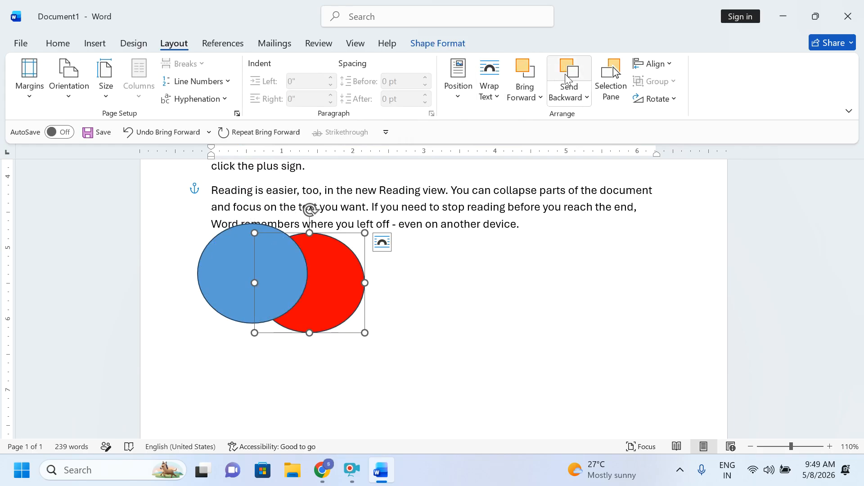
{"action": "left_click", "coordinate": [566, 75]}
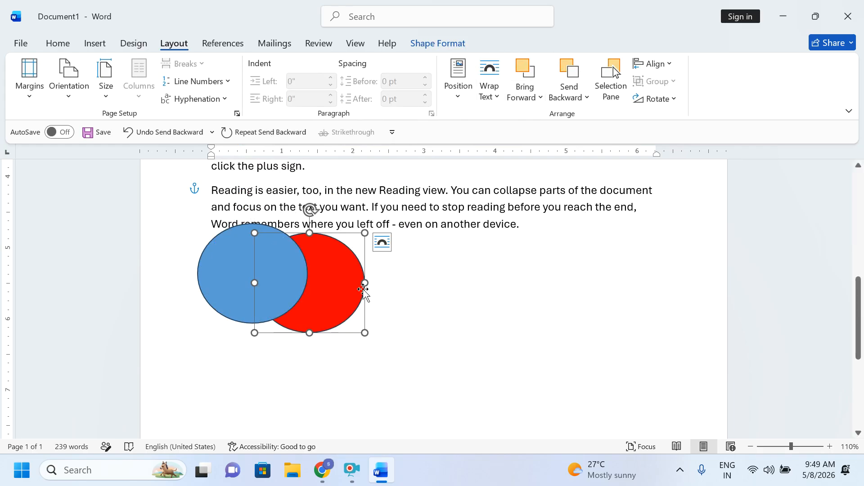
{"action": "left_click_drag", "start_coordinate": [254, 280], "coordinate": [398, 286]}
Step: In the Selection Pane, hide both ovals, show them again, and nudge the blue oval
{"action": "left_click", "coordinate": [611, 81]}
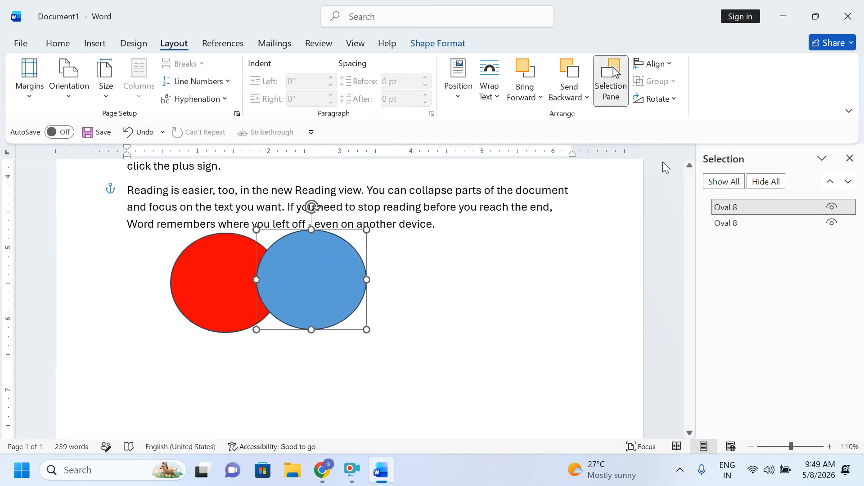
{"action": "left_click", "coordinate": [834, 207]}
{"action": "left_click", "coordinate": [833, 222]}
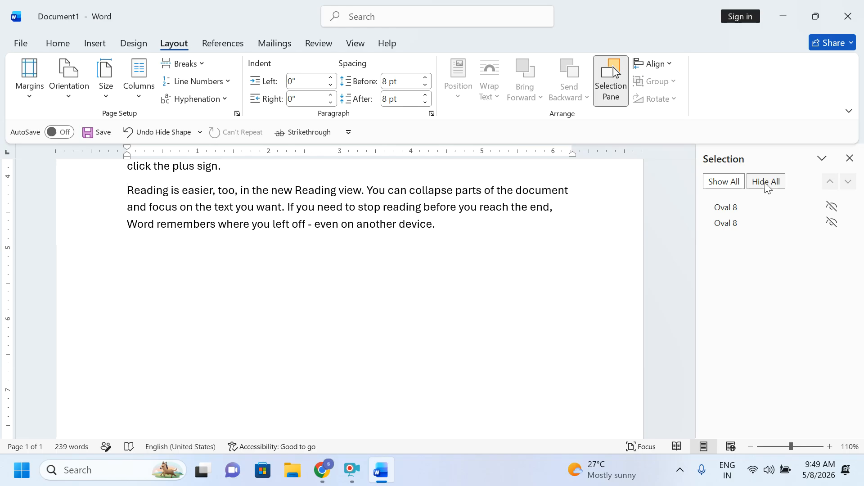
{"action": "left_click", "coordinate": [730, 186]}
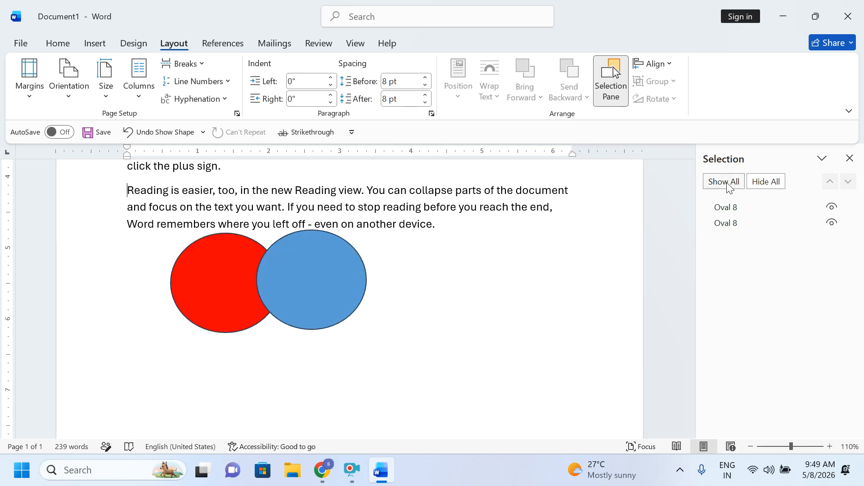
{"action": "left_click_drag", "start_coordinate": [302, 283], "coordinate": [304, 286]}
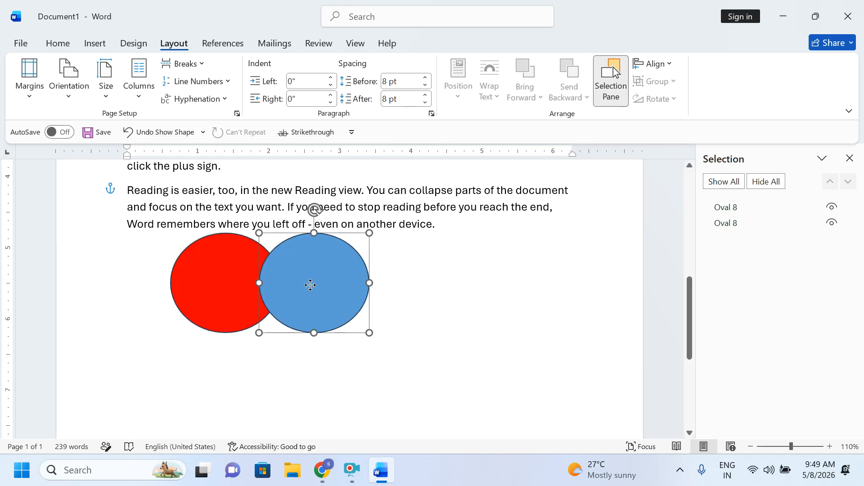
Step: Align the blue oval left and top, moving it to the top-left margin corner
{"action": "left_click", "coordinate": [656, 64]}
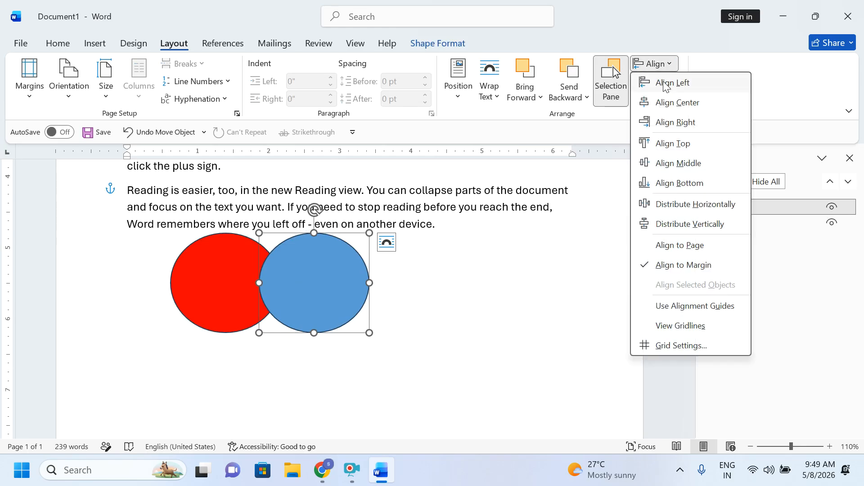
{"action": "left_click", "coordinate": [665, 83]}
{"action": "left_click", "coordinate": [656, 64]}
{"action": "left_click", "coordinate": [674, 144]}
{"action": "scroll", "coordinate": [450, 264], "scroll_direction": "up", "scroll_amount": 8}
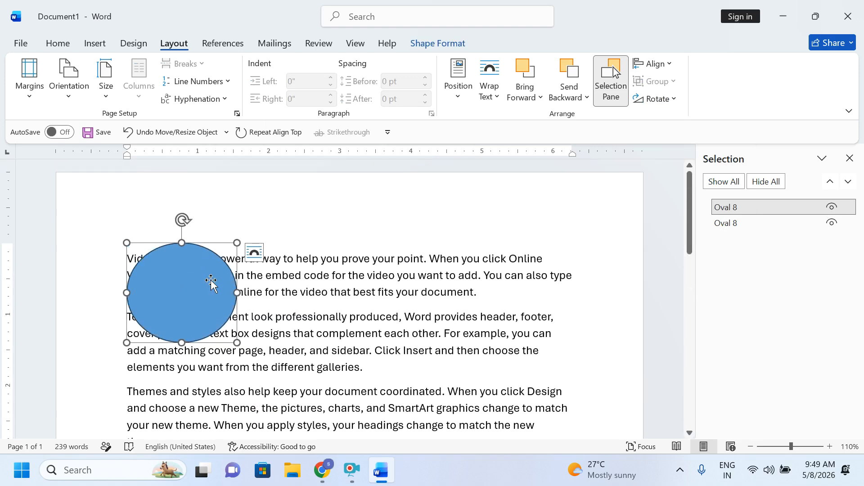
{"action": "left_click_drag", "start_coordinate": [194, 278], "coordinate": [172, 273]}
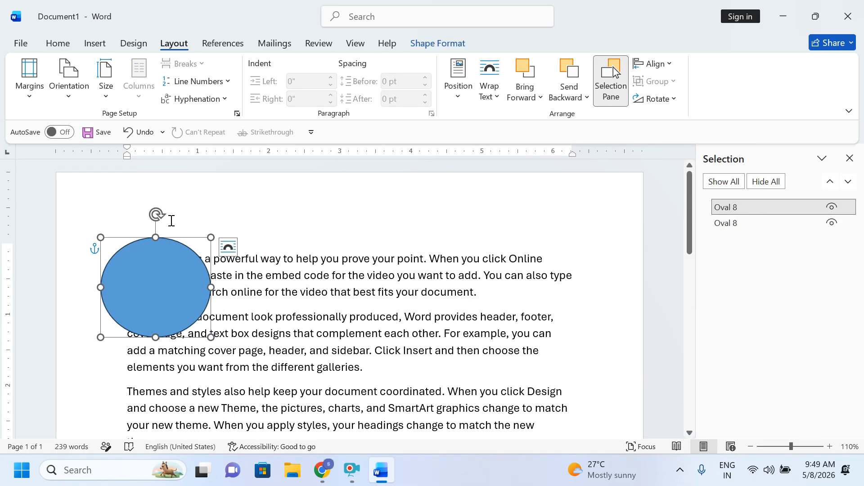
Step: Delete all text and both ovals, and close the Selection Pane
{"action": "key", "text": "ctrl+a"}
{"action": "key", "text": "Delete"}
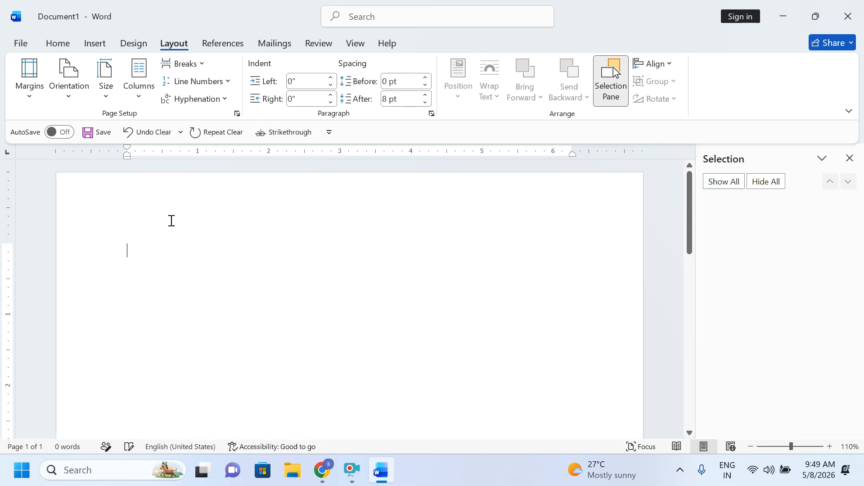
{"action": "left_click", "coordinate": [850, 158]}
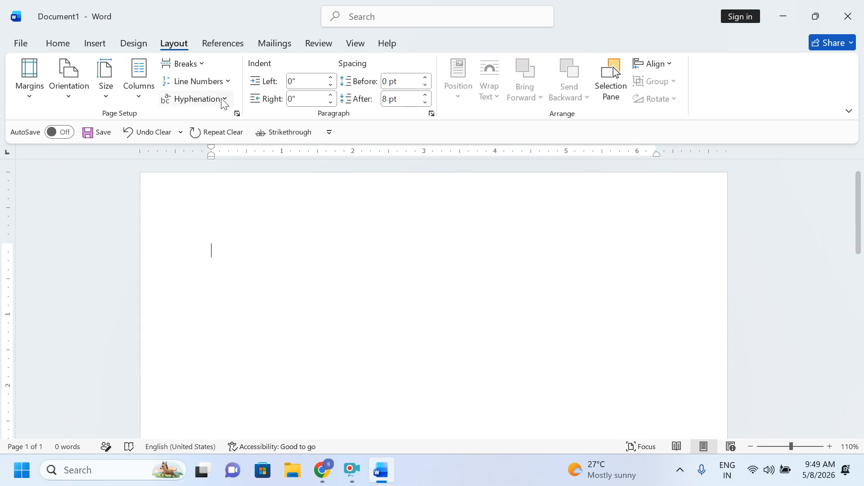
Step: Set the page to landscape orientation with A4 paper size
{"action": "left_click", "coordinate": [68, 85]}
{"action": "left_click", "coordinate": [89, 160]}
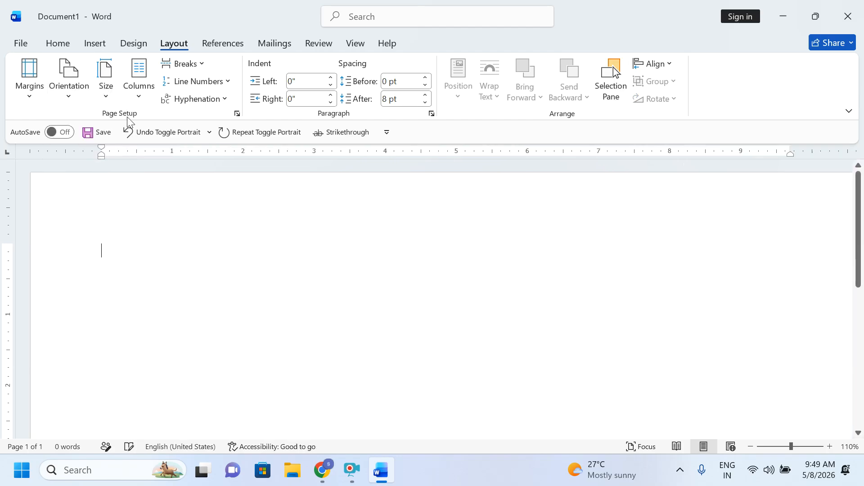
{"action": "left_click", "coordinate": [106, 90]}
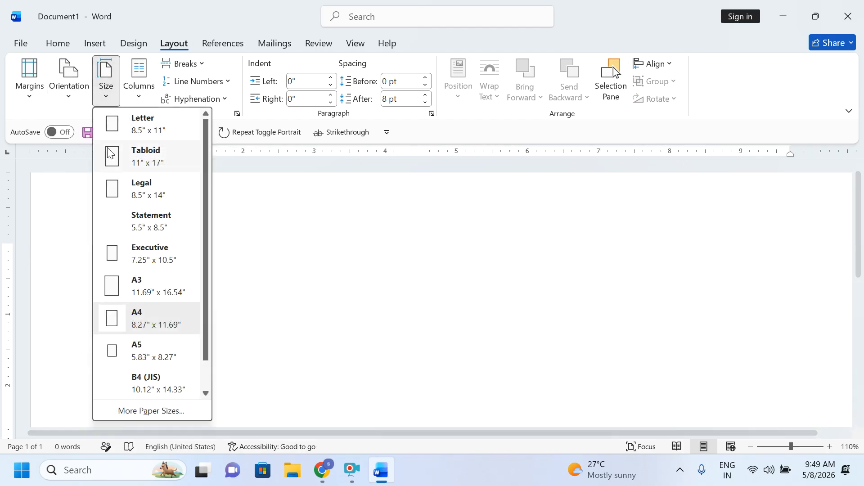
{"action": "left_click", "coordinate": [151, 321]}
Step: Draw a rectangle at the page's top-left corner and give it a solid black style
{"action": "scroll", "coordinate": [334, 287], "scroll_direction": "down", "scroll_amount": 8, "text": "ctrl"}
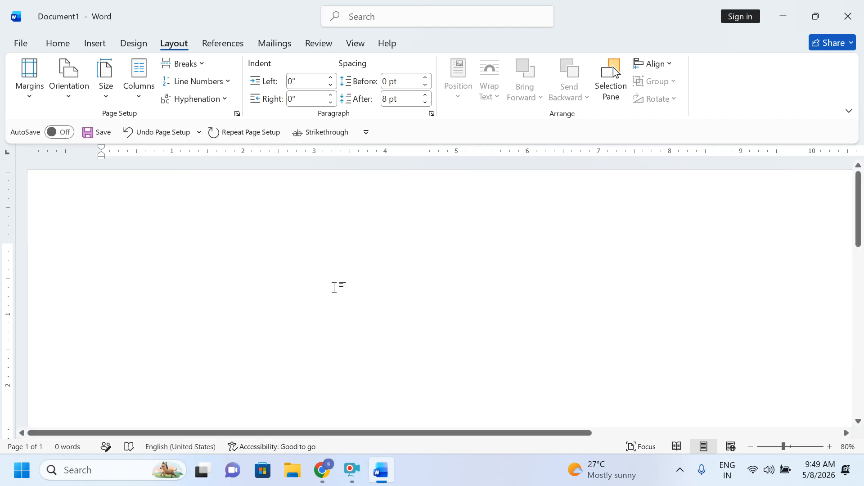
{"action": "scroll", "coordinate": [334, 287], "scroll_direction": "up", "scroll_amount": 1, "text": "ctrl"}
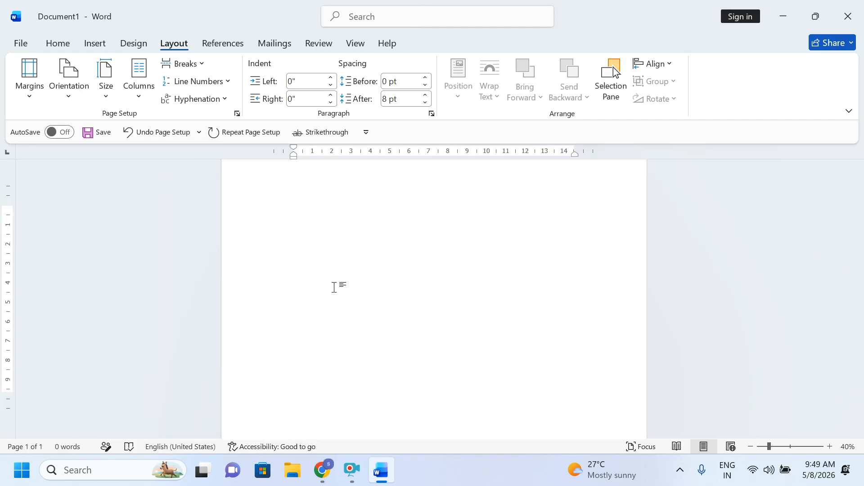
{"action": "left_click", "coordinate": [94, 45]}
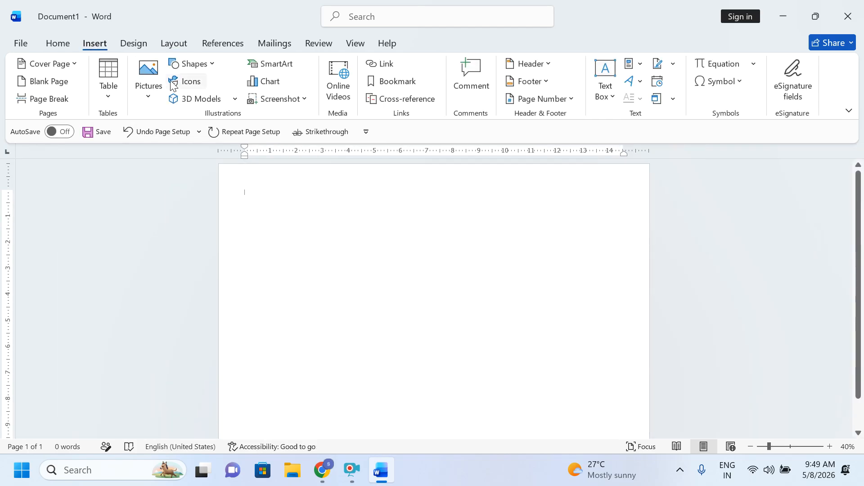
{"action": "left_click", "coordinate": [190, 64]}
{"action": "left_click", "coordinate": [223, 100]}
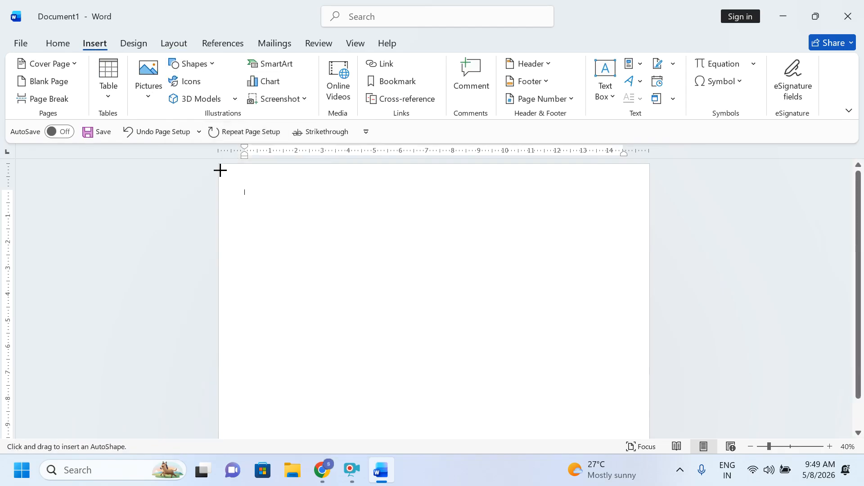
{"action": "left_click_drag", "start_coordinate": [220, 164], "coordinate": [288, 225]}
{"action": "left_click", "coordinate": [146, 89]}
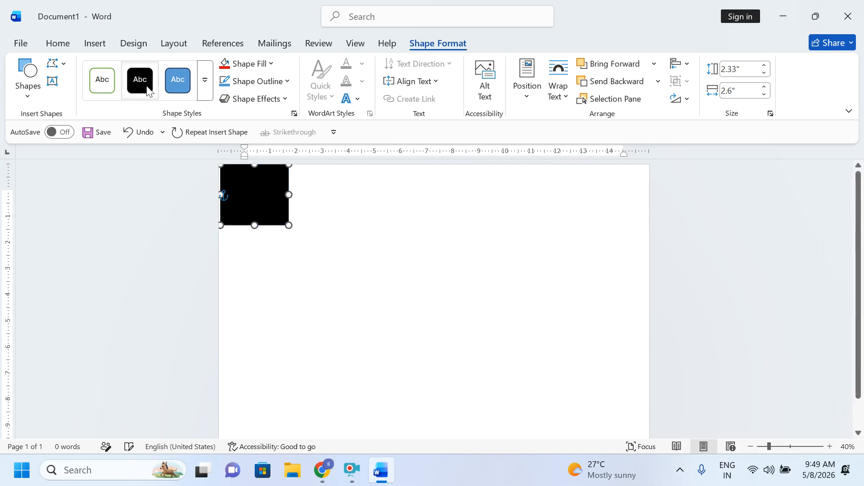
Step: Duplicate the rectangle beside the original, styled white with a black outline
{"action": "key", "text": "ctrl+d"}
{"action": "left_click_drag", "start_coordinate": [257, 189], "coordinate": [324, 190]}
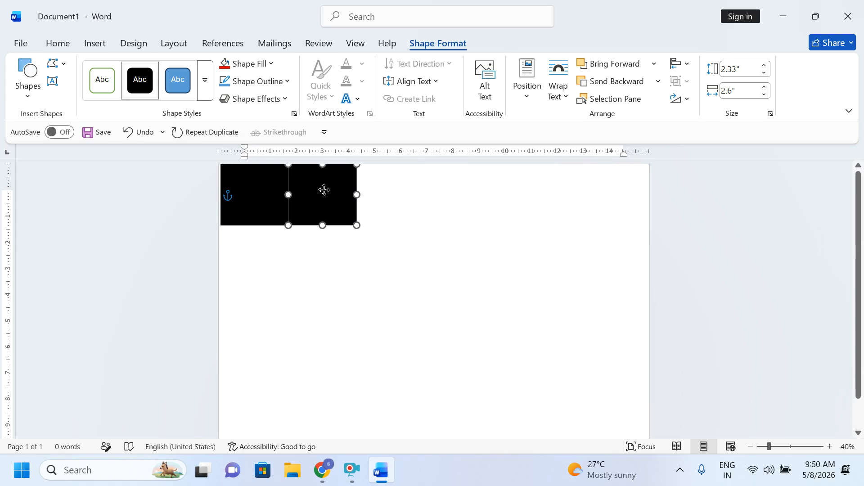
{"action": "left_click", "coordinate": [103, 81]}
{"action": "left_click", "coordinate": [347, 293]}
{"action": "left_click", "coordinate": [308, 198]}
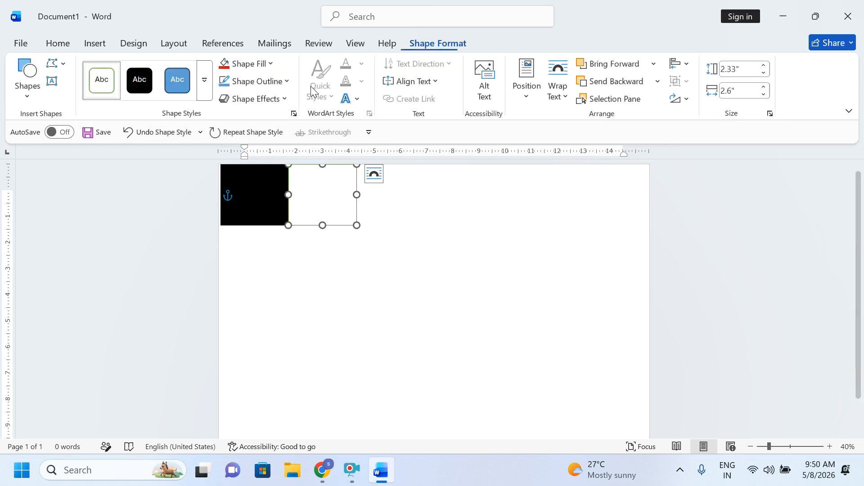
{"action": "left_click", "coordinate": [277, 86]}
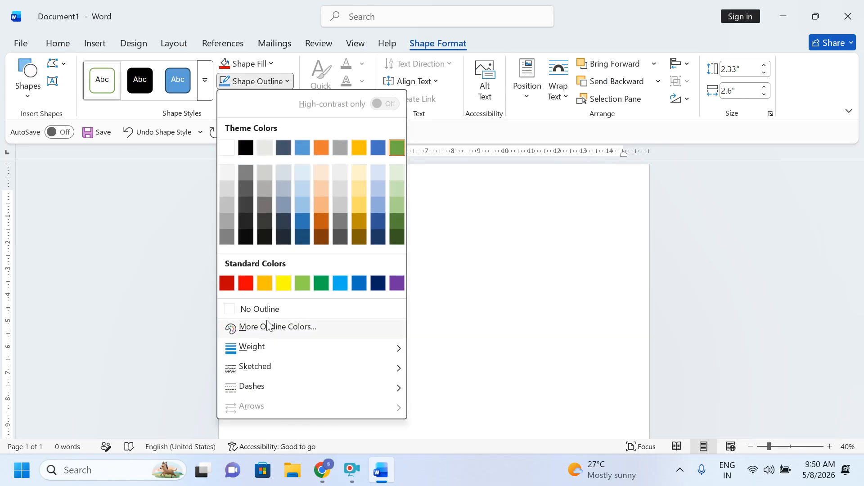
{"action": "left_click", "coordinate": [246, 148]}
{"action": "left_click", "coordinate": [353, 265]}
{"action": "left_click", "coordinate": [320, 200]}
{"action": "left_click", "coordinate": [388, 301]}
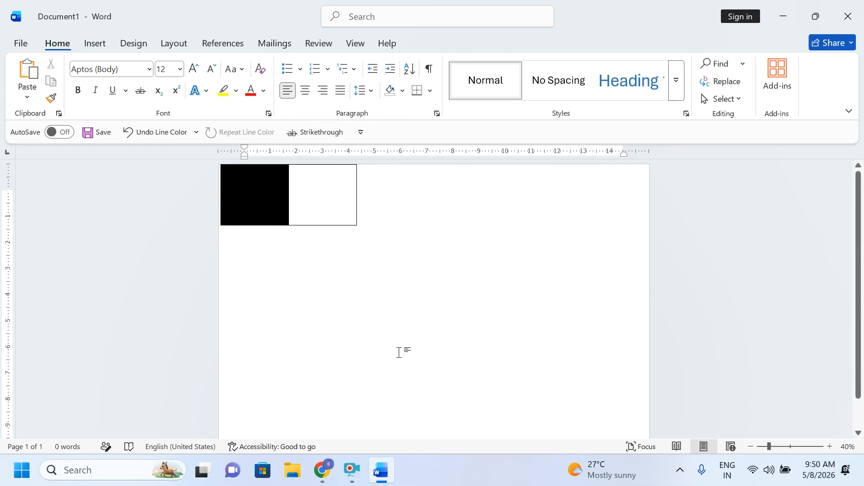
Step: Group the black and white rectangles into one pair
{"action": "left_click", "coordinate": [253, 204]}
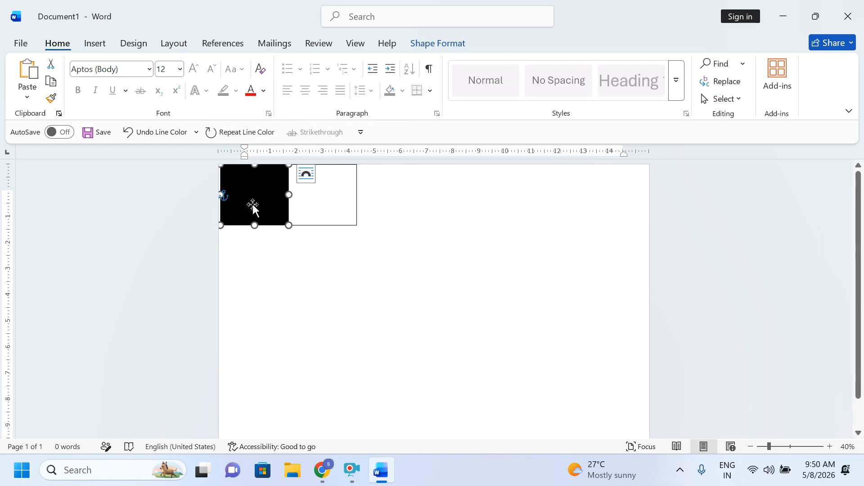
{"action": "left_click", "coordinate": [326, 195], "text": "shift"}
{"action": "left_click", "coordinate": [177, 44]}
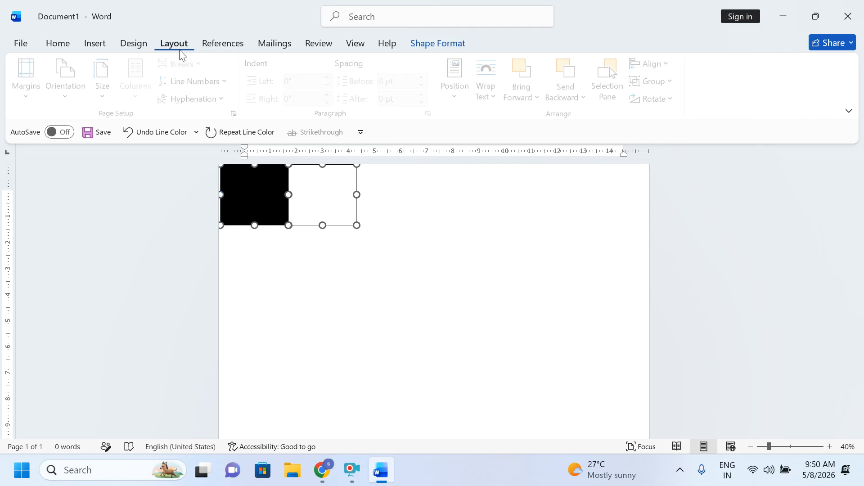
{"action": "left_click", "coordinate": [654, 89]}
{"action": "left_click", "coordinate": [658, 100]}
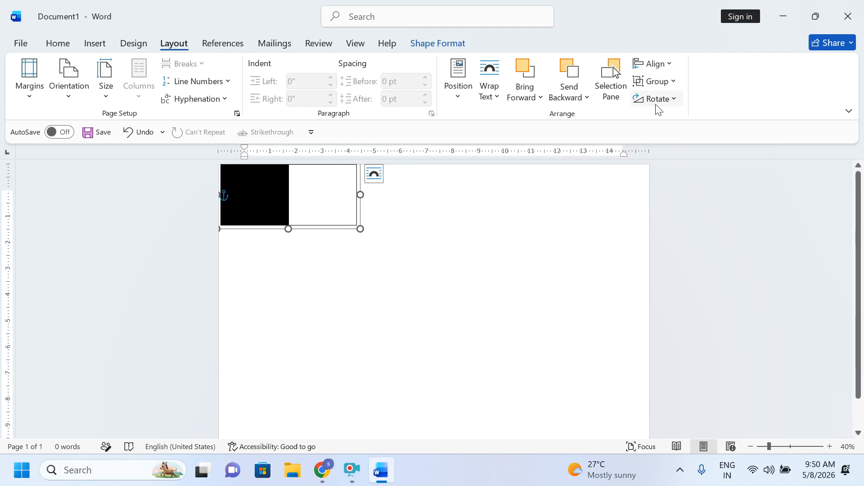
Step: Duplicate the pair below the original and flip it horizontally to form a checkerboard
{"action": "key", "text": "ctrl+d"}
{"action": "left_click_drag", "start_coordinate": [303, 208], "coordinate": [305, 279]}
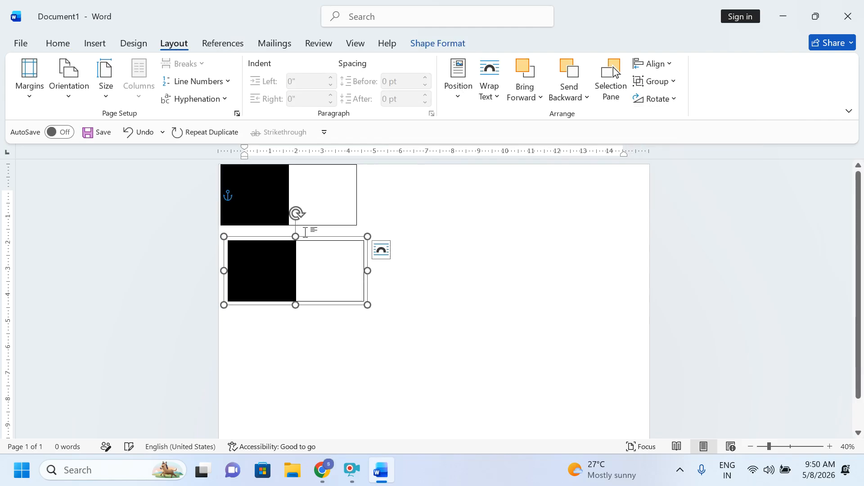
{"action": "left_click_drag", "start_coordinate": [295, 212], "coordinate": [291, 359]}
{"action": "key", "text": "ctrl+z"}
{"action": "key", "text": "ctrl+z"}
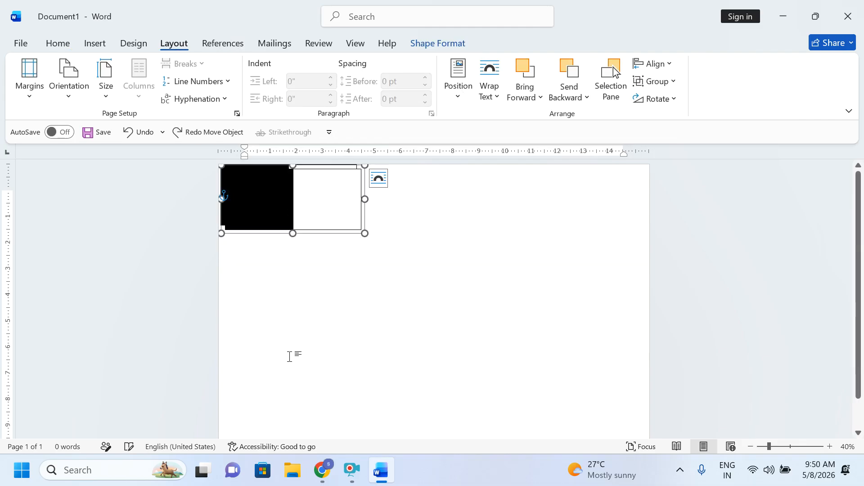
{"action": "left_click_drag", "start_coordinate": [299, 202], "coordinate": [295, 257]}
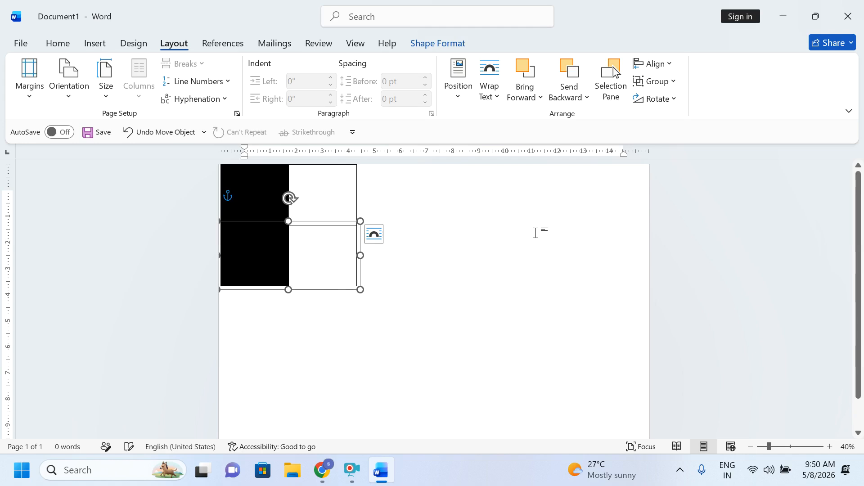
{"action": "left_click", "coordinate": [650, 99]}
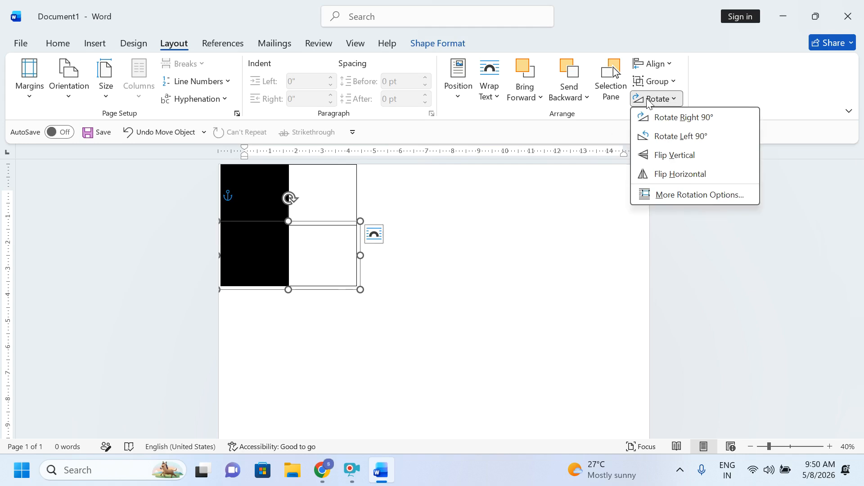
{"action": "left_click", "coordinate": [662, 174]}
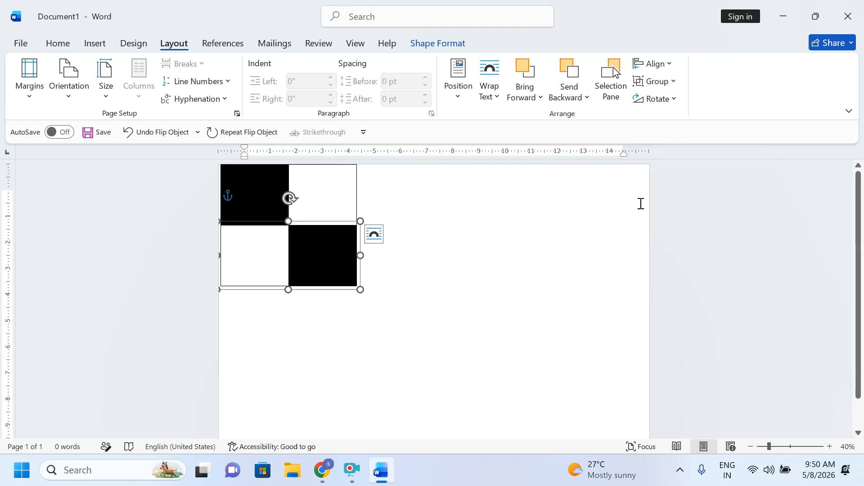
Step: Select the upper and lower pairs and group them into one 2×2 checkerboard
{"action": "left_click", "coordinate": [494, 341]}
{"action": "left_click", "coordinate": [299, 184]}
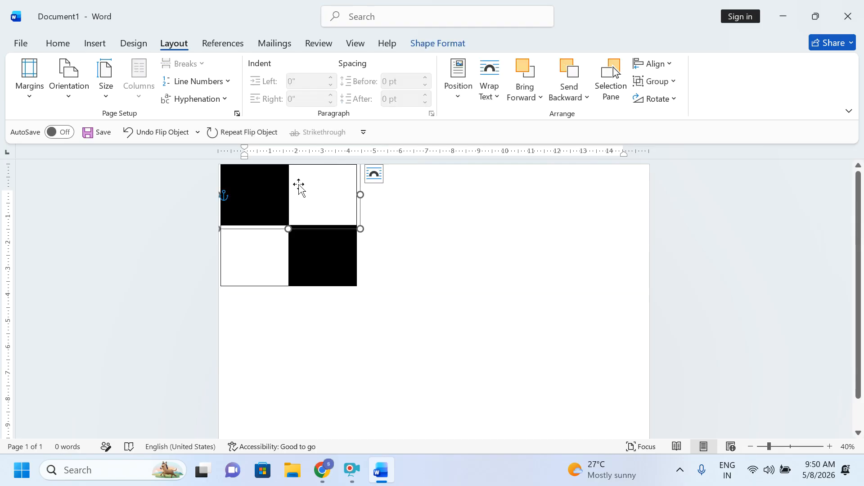
{"action": "left_click", "coordinate": [275, 265], "text": "shift"}
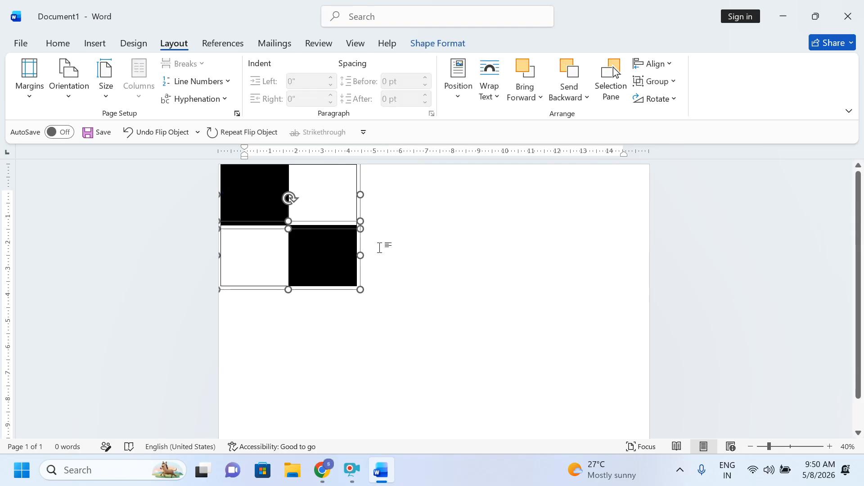
{"action": "left_click", "coordinate": [652, 85]}
{"action": "left_click", "coordinate": [651, 99]}
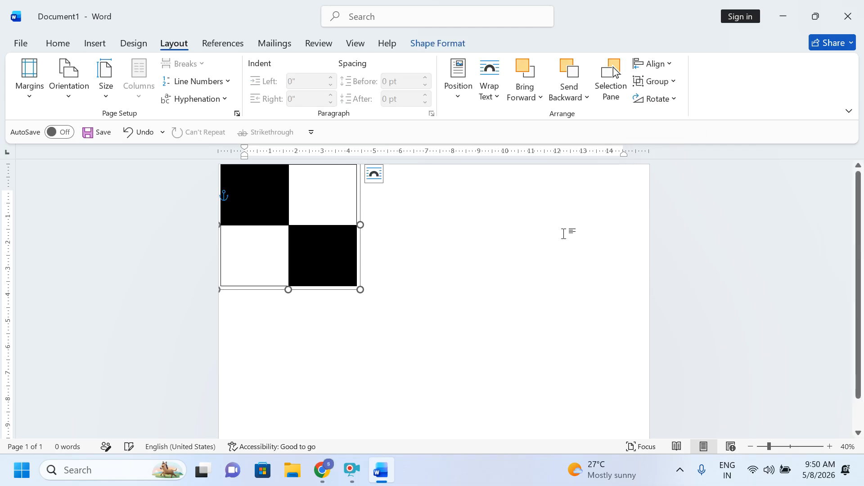
Step: Place two copies of the checkerboard to the right, nudging the last one left to close the gap
{"action": "left_click_drag", "start_coordinate": [319, 228], "coordinate": [553, 226]}
{"action": "key", "text": "ctrl+d"}
{"action": "left_click", "coordinate": [508, 358]}
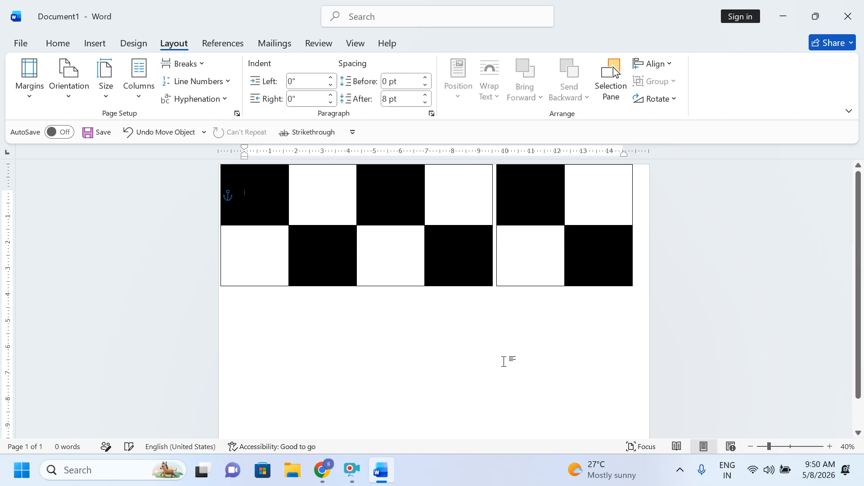
{"action": "left_click", "coordinate": [536, 255]}
{"action": "key", "text": "Left"}
{"action": "key", "text": "Left"}
{"action": "key", "text": "Left"}
{"action": "left_click", "coordinate": [488, 349]}
{"action": "left_click", "coordinate": [541, 233]}
{"action": "left_click", "coordinate": [507, 301]}
{"action": "left_click", "coordinate": [521, 209]}
{"action": "left_click", "coordinate": [461, 353]}
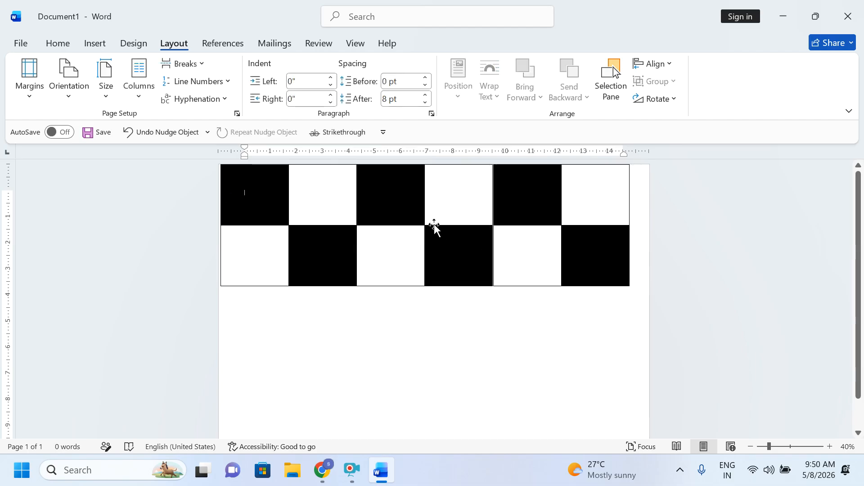
{"action": "left_click", "coordinate": [585, 237]}
{"action": "left_click", "coordinate": [491, 348]}
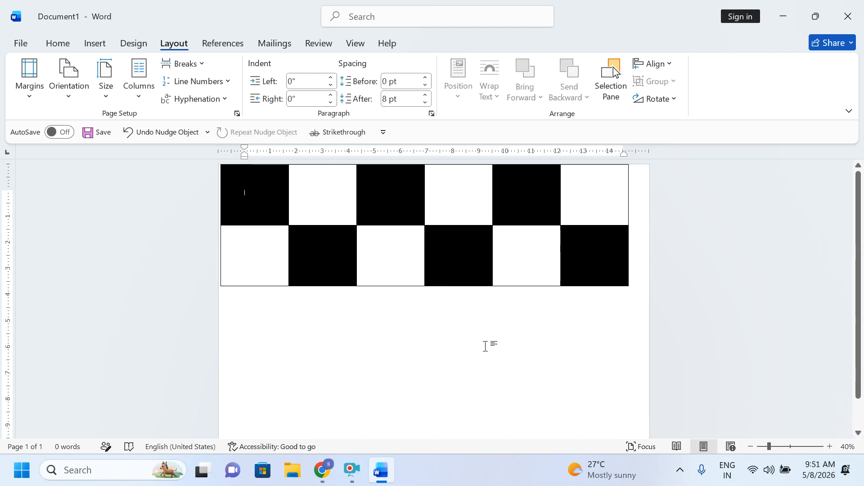
Step: Group the three checkerboards into one strip, nudge it right, and duplicate it
{"action": "left_click", "coordinate": [526, 221]}
{"action": "left_click", "coordinate": [428, 218], "text": "shift"}
{"action": "left_click", "coordinate": [284, 216], "text": "shift"}
{"action": "left_click", "coordinate": [655, 82]}
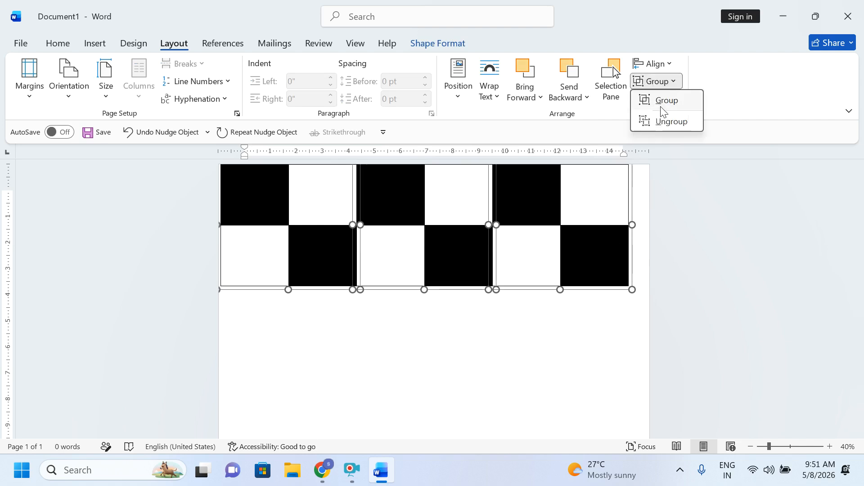
{"action": "left_click", "coordinate": [664, 101]}
{"action": "key", "text": "Right"}
{"action": "key", "text": "Right"}
{"action": "key", "text": "Right"}
{"action": "key", "text": "Right"}
{"action": "key", "text": "Right"}
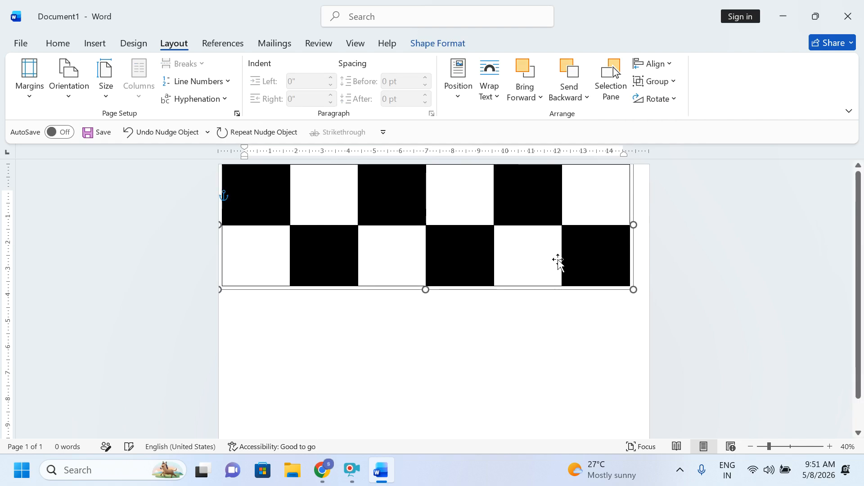
{"action": "key", "text": "Right"}
{"action": "key", "text": "Right"}
{"action": "key", "text": "Right"}
{"action": "key", "text": "Right"}
{"action": "key", "text": "Right"}
{"action": "key", "text": "Right"}
{"action": "key", "text": "Right"}
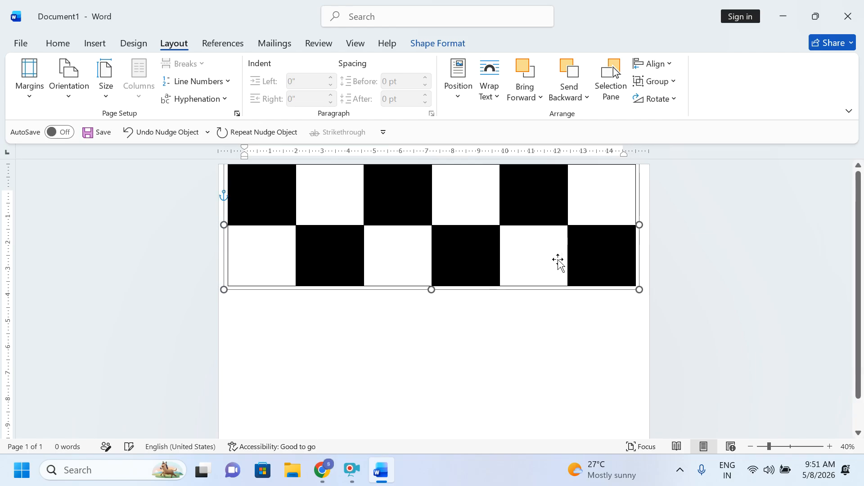
{"action": "key", "text": "Right"}
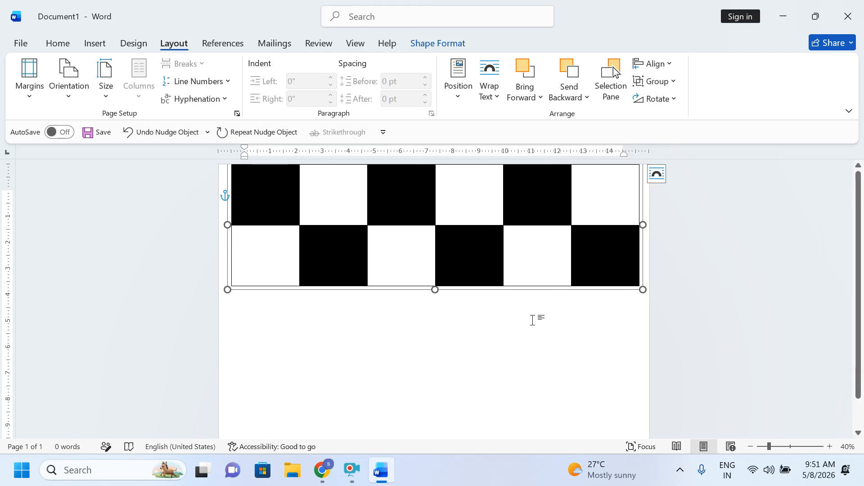
{"action": "key", "text": "ctrl+d"}
Step: Place strip copies below the original, extending the checkerboard downward
{"action": "left_click_drag", "start_coordinate": [482, 212], "coordinate": [479, 319]}
{"action": "scroll", "coordinate": [479, 319], "scroll_direction": "down", "scroll_amount": 2}
{"action": "key", "text": "ctrl+d"}
{"action": "left_click_drag", "start_coordinate": [474, 285], "coordinate": [468, 383]}
{"action": "scroll", "coordinate": [477, 381], "scroll_direction": "up", "scroll_amount": 1}
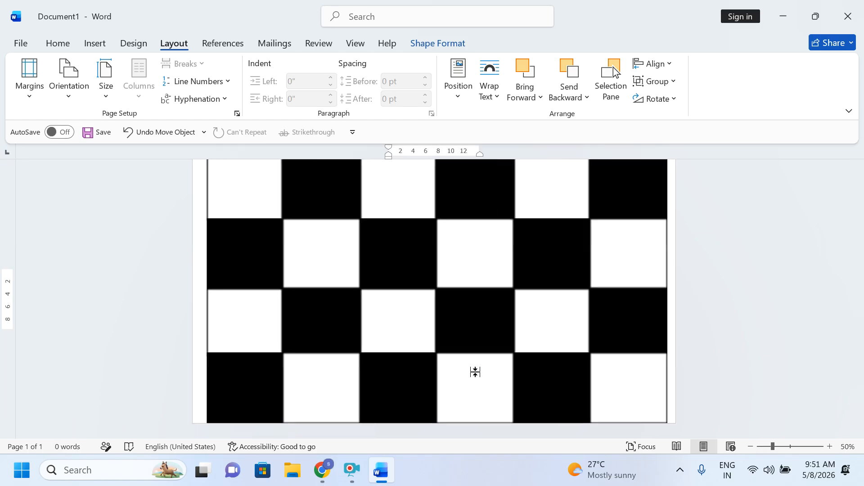
{"action": "scroll", "coordinate": [476, 374], "scroll_direction": "up", "scroll_amount": 3}
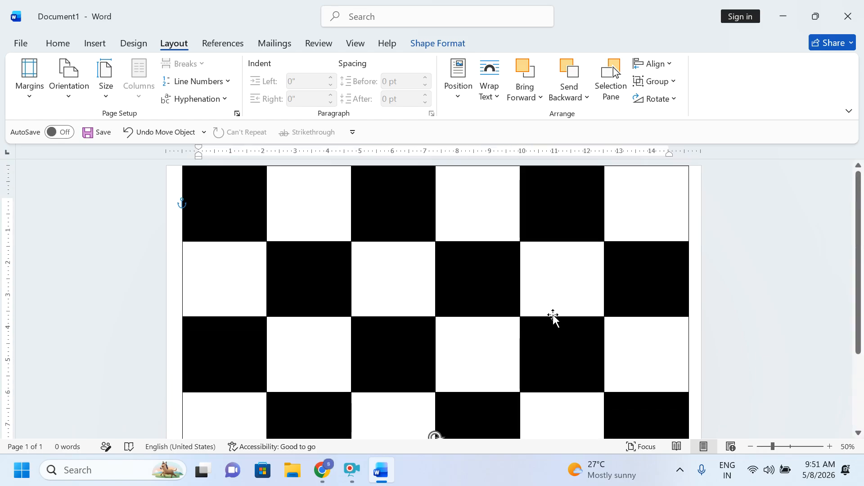
{"action": "scroll", "coordinate": [454, 313], "scroll_direction": "down", "scroll_amount": 1}
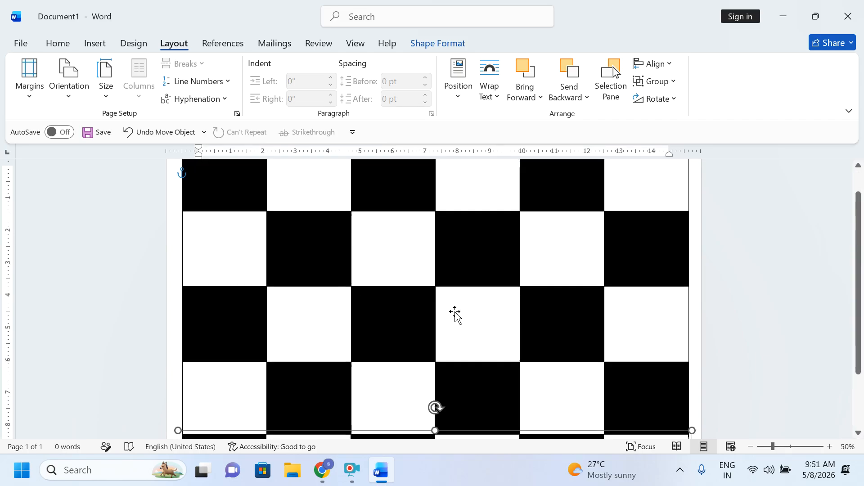
{"action": "scroll", "coordinate": [455, 313], "scroll_direction": "up", "scroll_amount": 1}
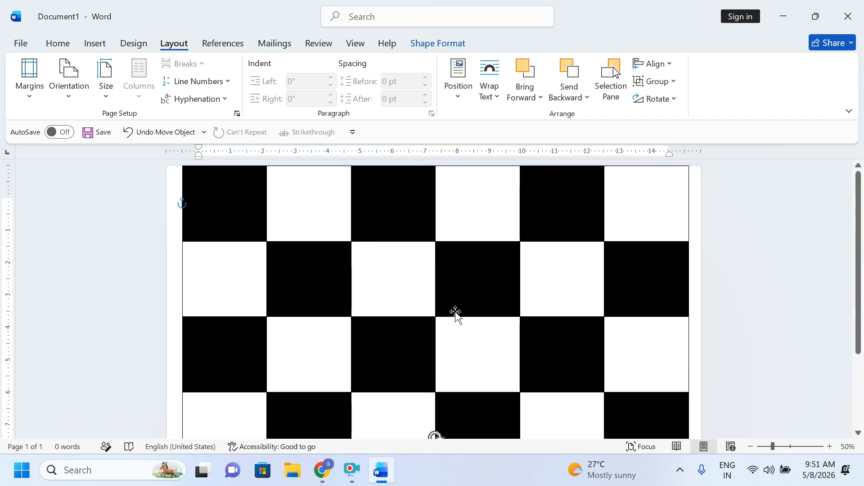
Step: Delete the top two-row strip and select the remaining lower checkerboard
{"action": "left_click", "coordinate": [460, 236]}
{"action": "key", "text": "Delete"}
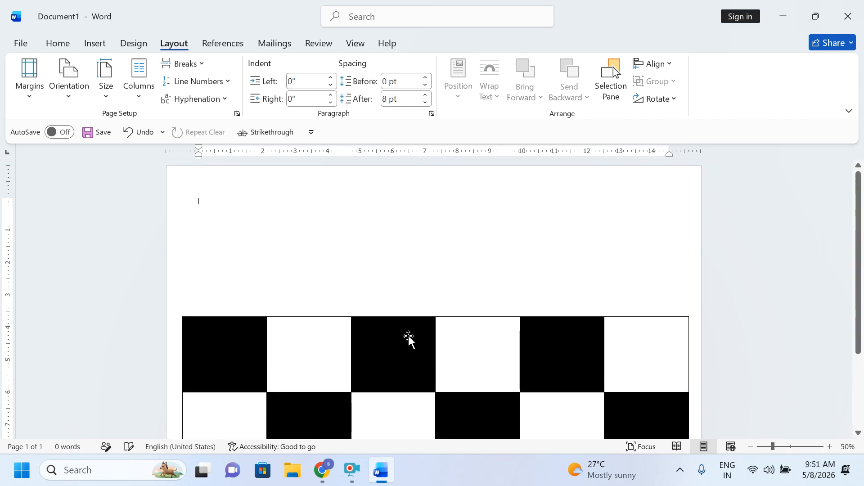
{"action": "scroll", "coordinate": [407, 337], "scroll_direction": "down", "scroll_amount": 2}
{"action": "left_click", "coordinate": [390, 395]}
Step: Delete the last checkerboard, start an eSignature request from Insert, and close the blank popup
{"action": "key", "text": "Delete"}
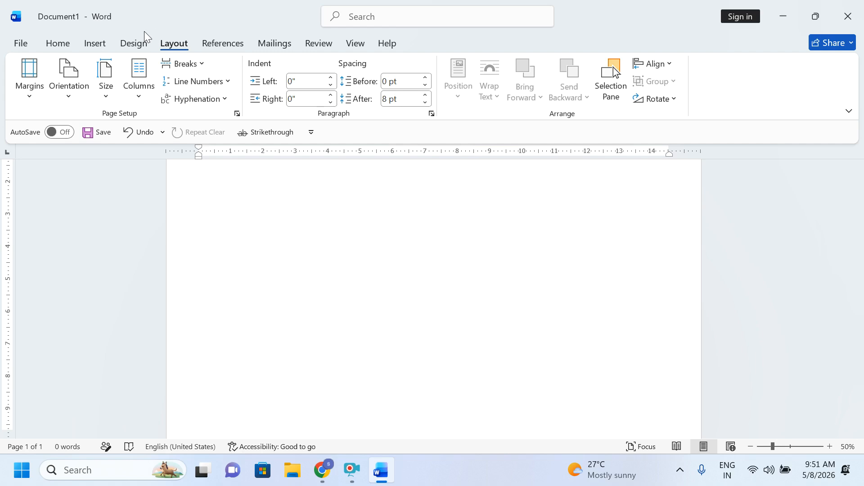
{"action": "left_click", "coordinate": [92, 43]}
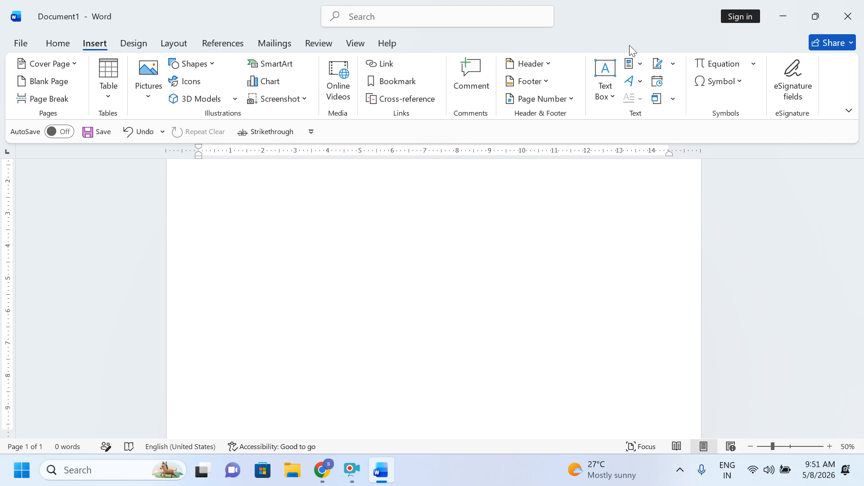
{"action": "left_click", "coordinate": [794, 92]}
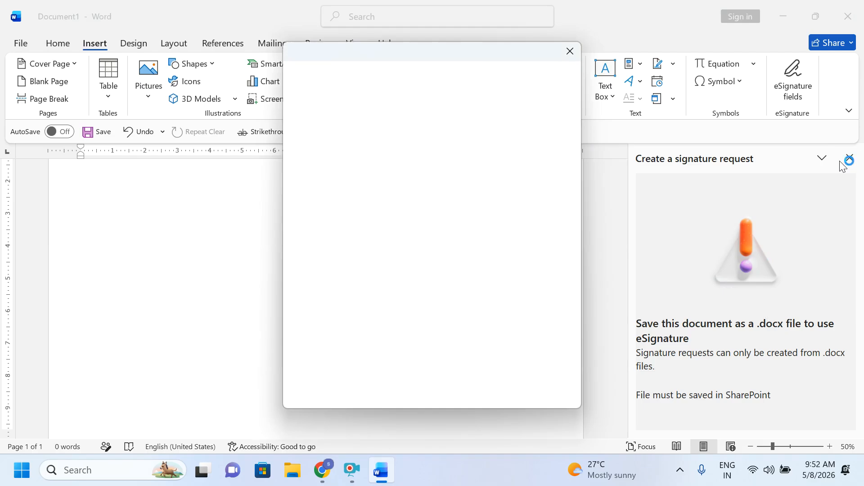
{"action": "left_click", "coordinate": [571, 49]}
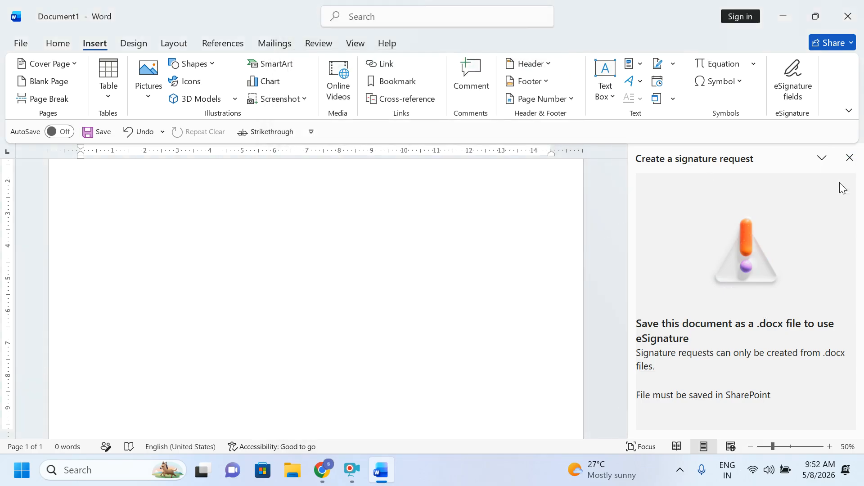
Step: Close the signature request pane, browse the Layout, Mailings, Review and Help tabs, then return to Insert
{"action": "left_click", "coordinate": [849, 158]}
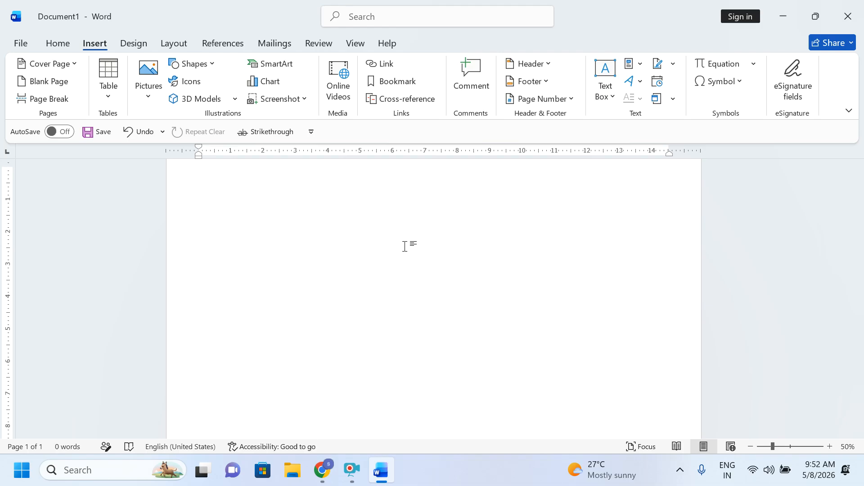
{"action": "left_click", "coordinate": [405, 246]}
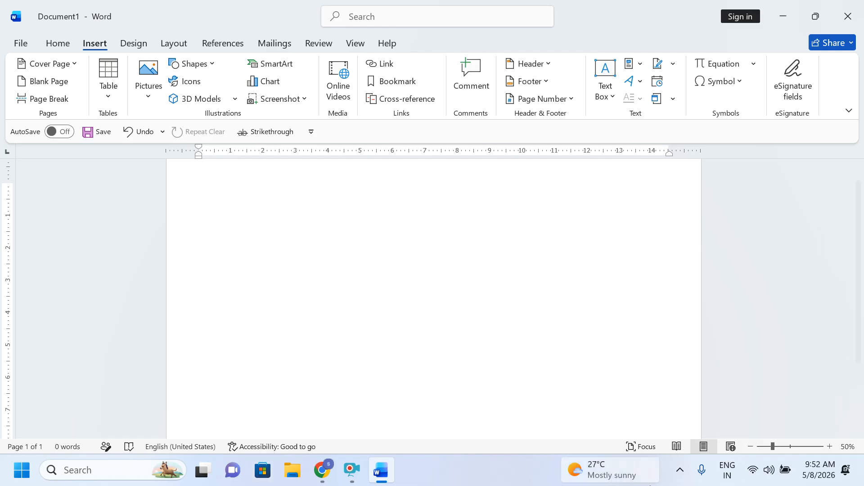
{"action": "mouse_move", "coordinate": [648, 485]}
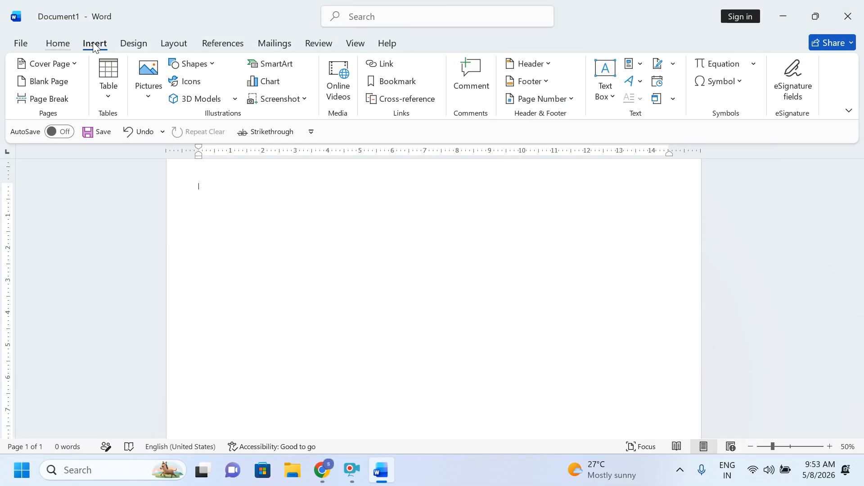
{"action": "left_click", "coordinate": [173, 45]}
{"action": "left_click", "coordinate": [275, 45]}
{"action": "left_click", "coordinate": [318, 45]}
{"action": "left_click", "coordinate": [383, 47]}
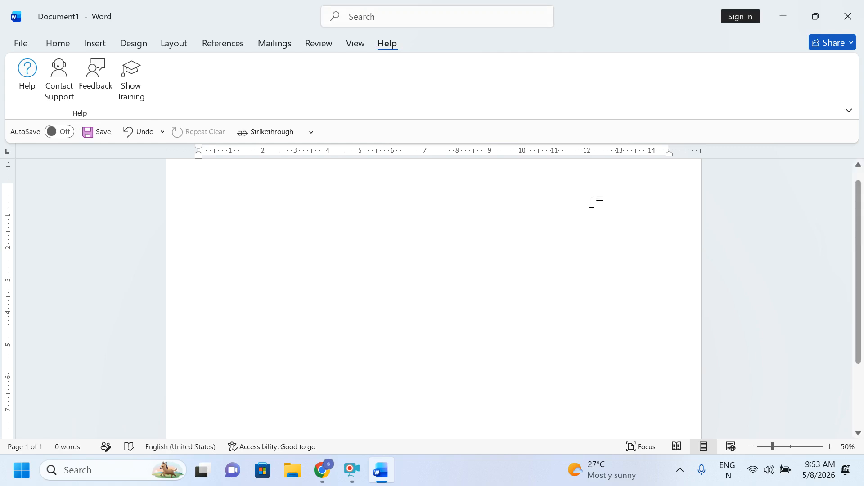
{"action": "left_click", "coordinate": [95, 43]}
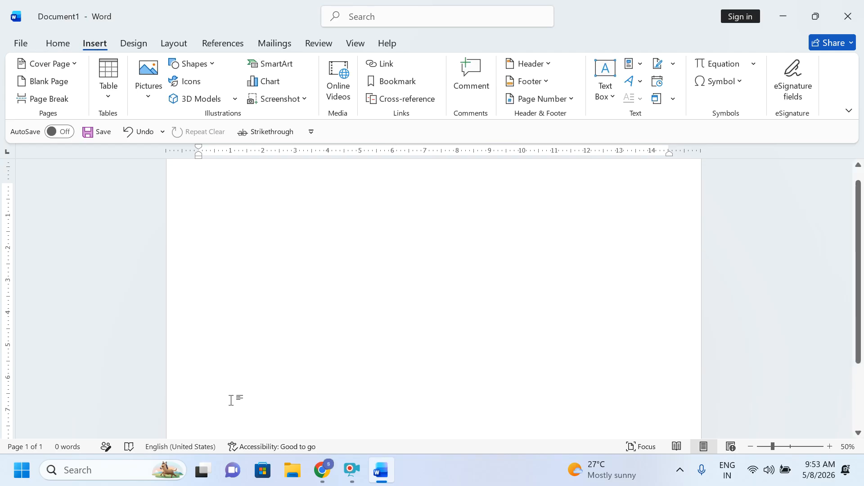
{"action": "left_click", "coordinate": [351, 471]}
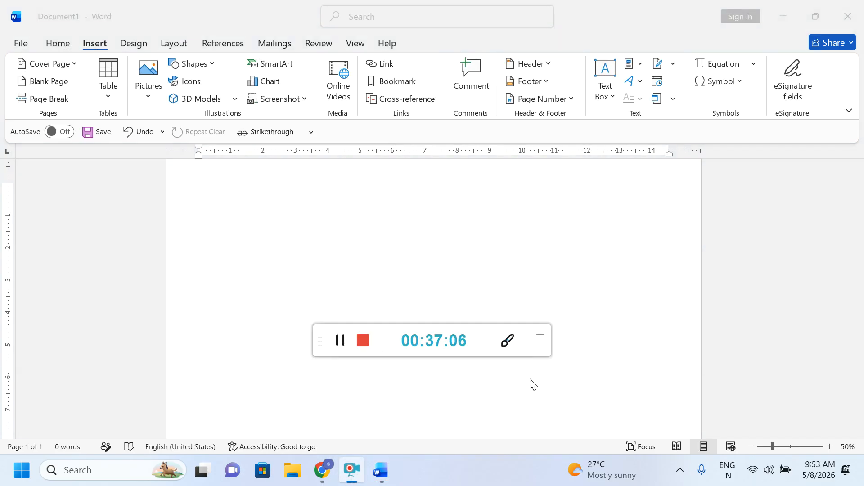